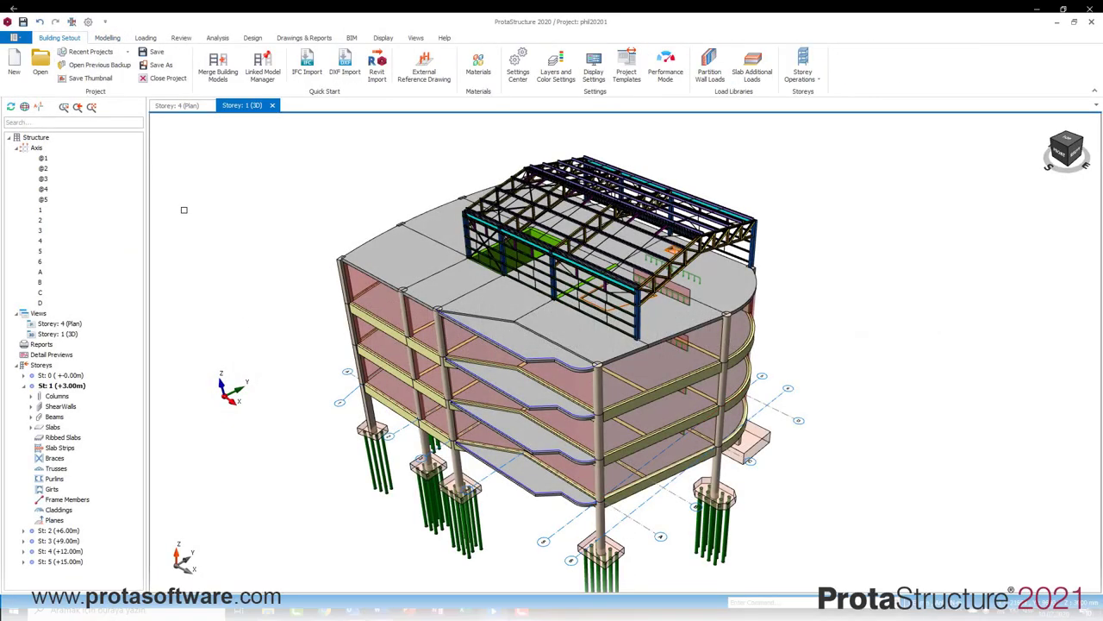
- Browse the Loading, Analysis, Design, Drawings & Reports, BIM and Building Setout tabs, ending on Modelling
{"action": "left_click", "coordinate": [107, 38]}
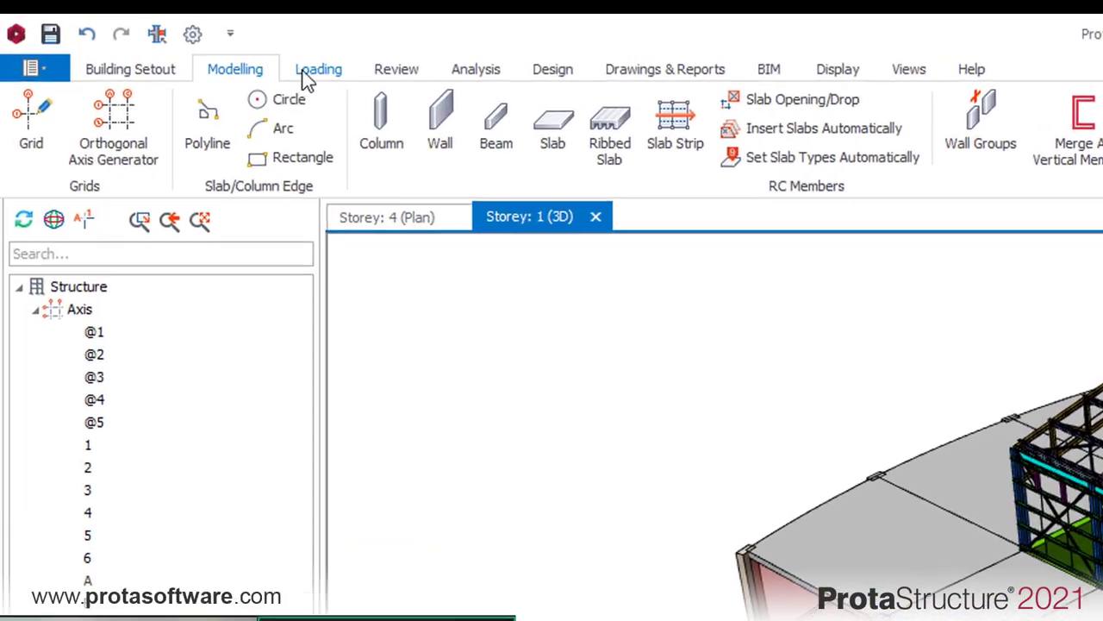
{"action": "left_click", "coordinate": [146, 31]}
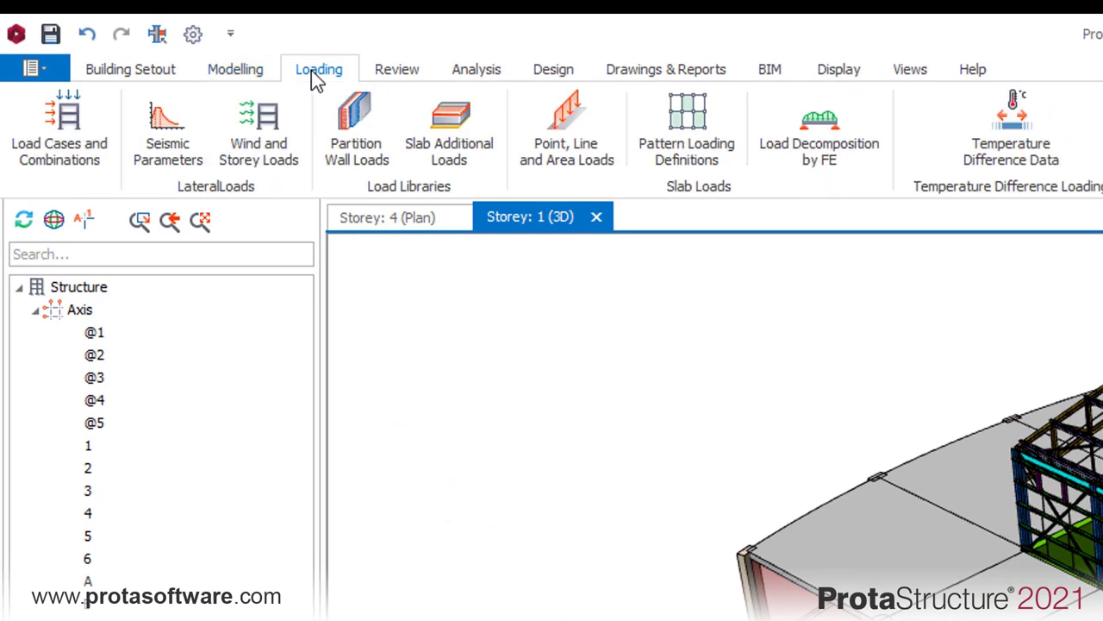
{"action": "left_click", "coordinate": [458, 69]}
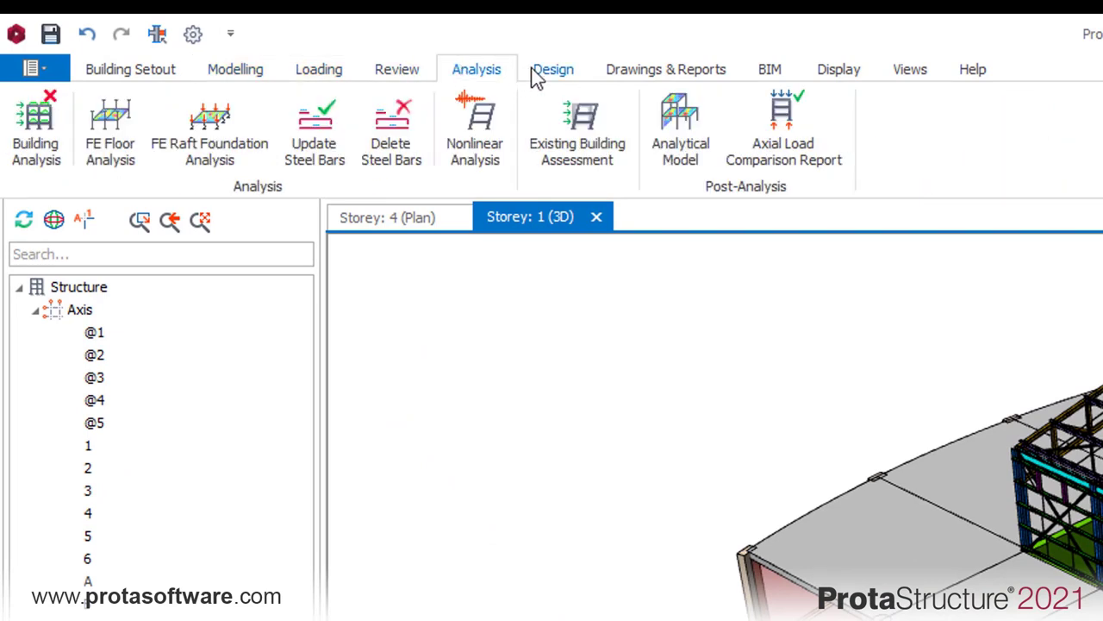
{"action": "left_click", "coordinate": [565, 78]}
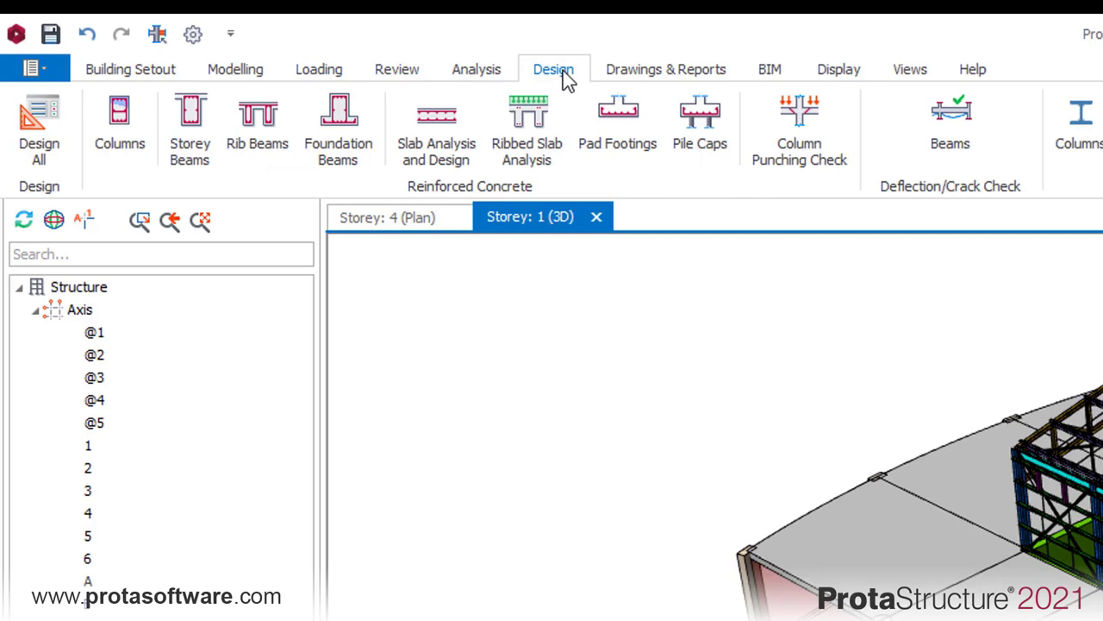
{"action": "left_click", "coordinate": [627, 80]}
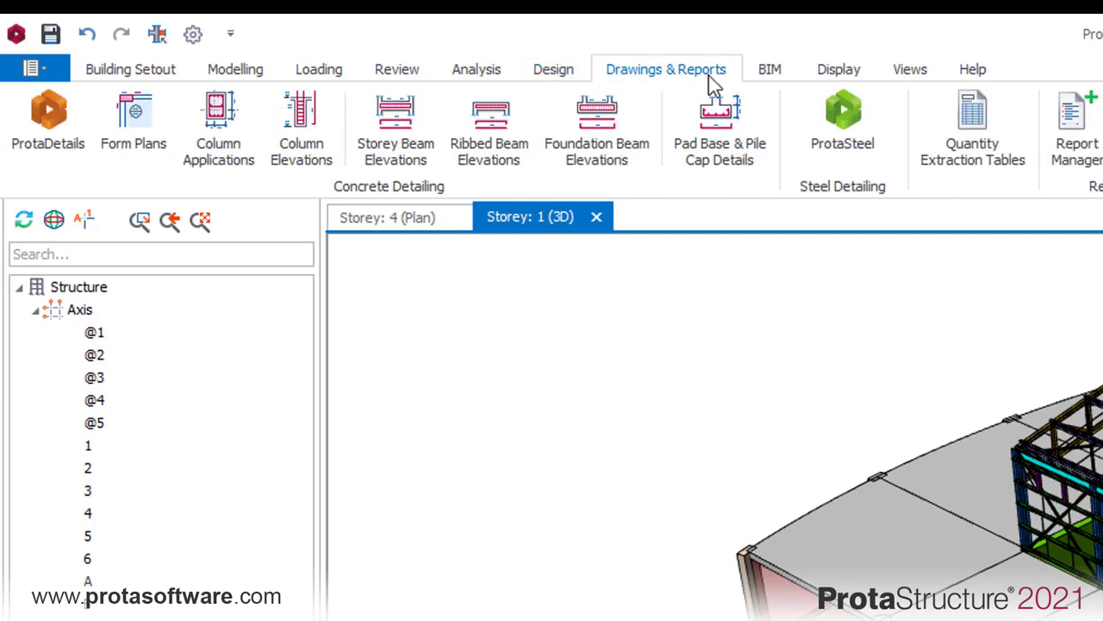
{"action": "left_click", "coordinate": [762, 76]}
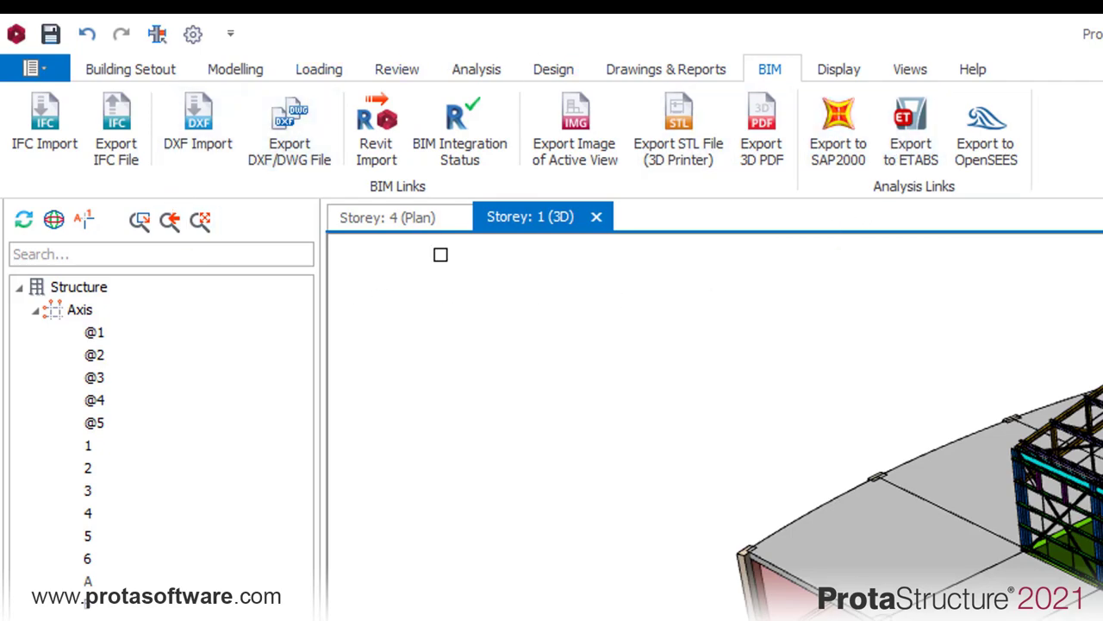
{"action": "left_click", "coordinate": [172, 75]}
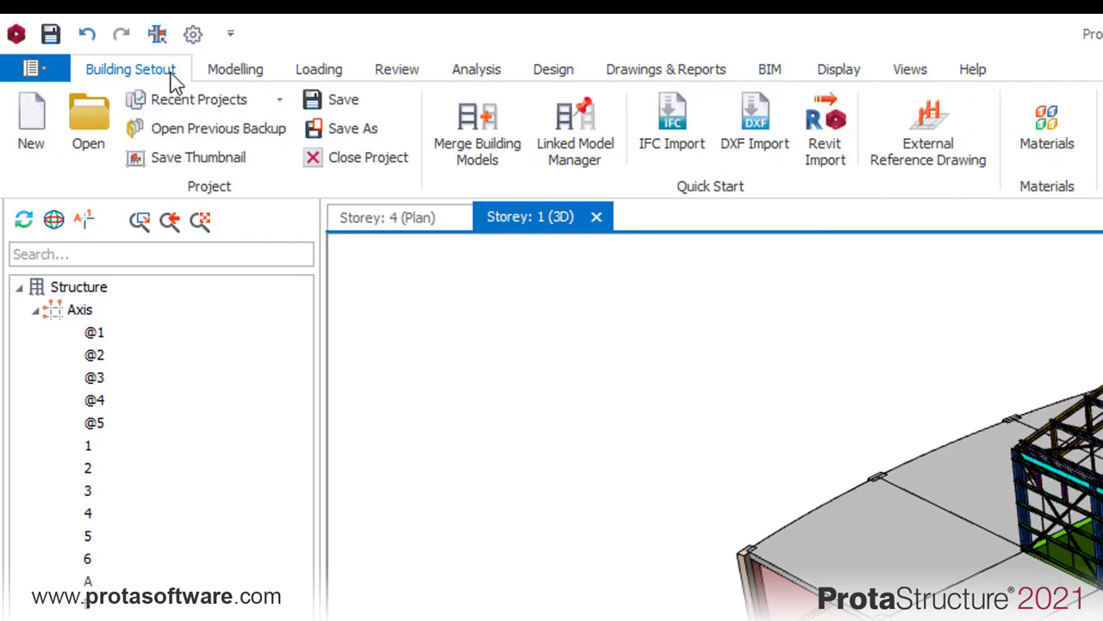
{"action": "left_click", "coordinate": [229, 74]}
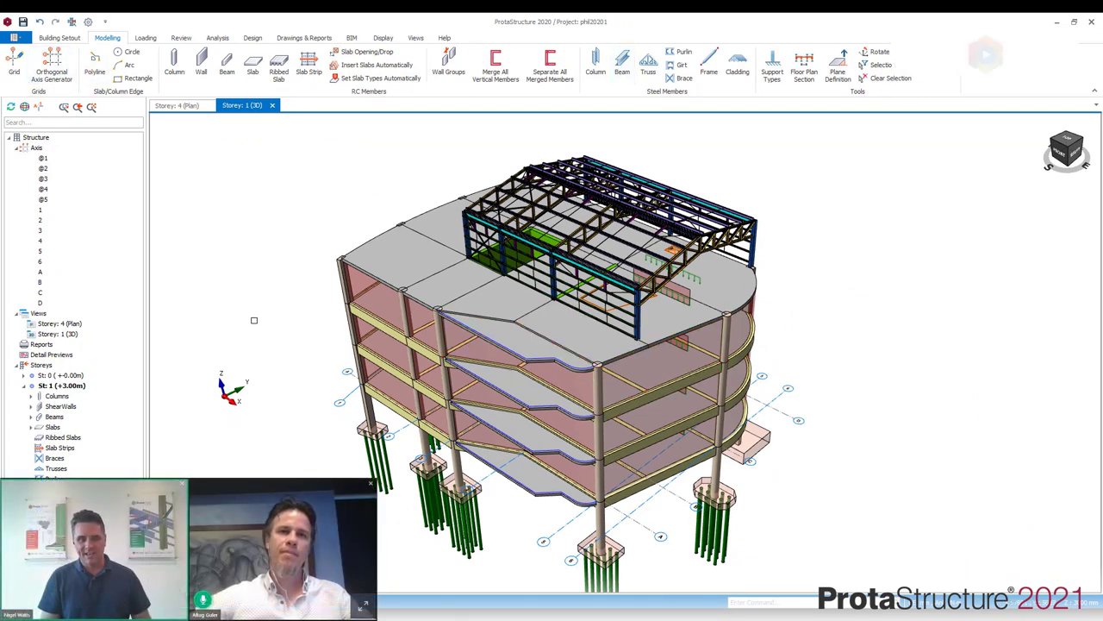
- Bring up edge beam 1B7's properties, 250 mm wide and 650 mm deep, spanning A1–A2
{"action": "mouse_move", "coordinate": [242, 308]}
{"action": "middle_mouse_down"}
{"action": "mouse_move", "coordinate": [204, 291]}
{"action": "mouse_move", "coordinate": [246, 298]}
{"action": "mouse_move", "coordinate": [232, 279]}
{"action": "mouse_move", "coordinate": [250, 246]}
{"action": "mouse_move", "coordinate": [305, 362]}
{"action": "middle_mouse_up"}
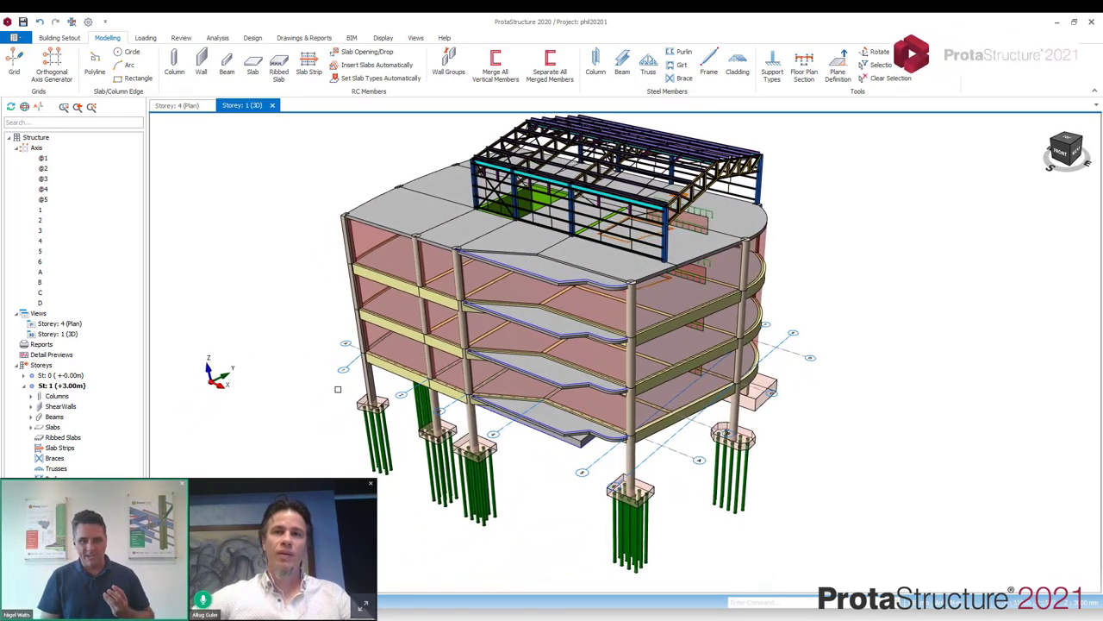
{"action": "scroll", "coordinate": [304, 361], "scroll_direction": "up", "scroll_amount": 3}
{"action": "scroll", "coordinate": [302, 357], "scroll_direction": "up", "scroll_amount": 2}
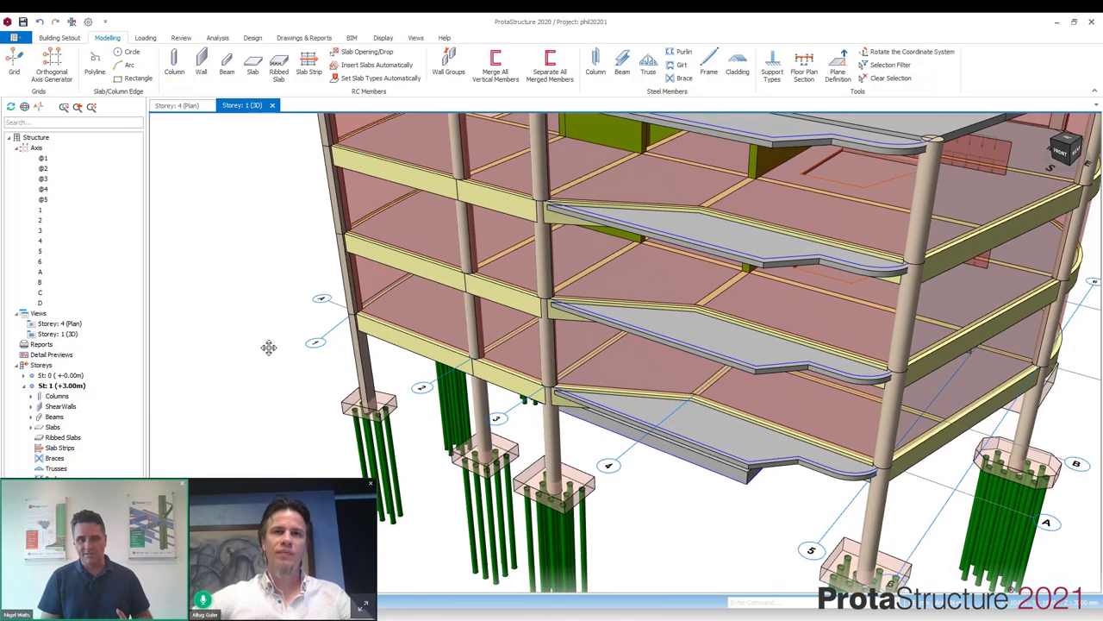
{"action": "scroll", "coordinate": [336, 370], "scroll_direction": "up", "scroll_amount": 2}
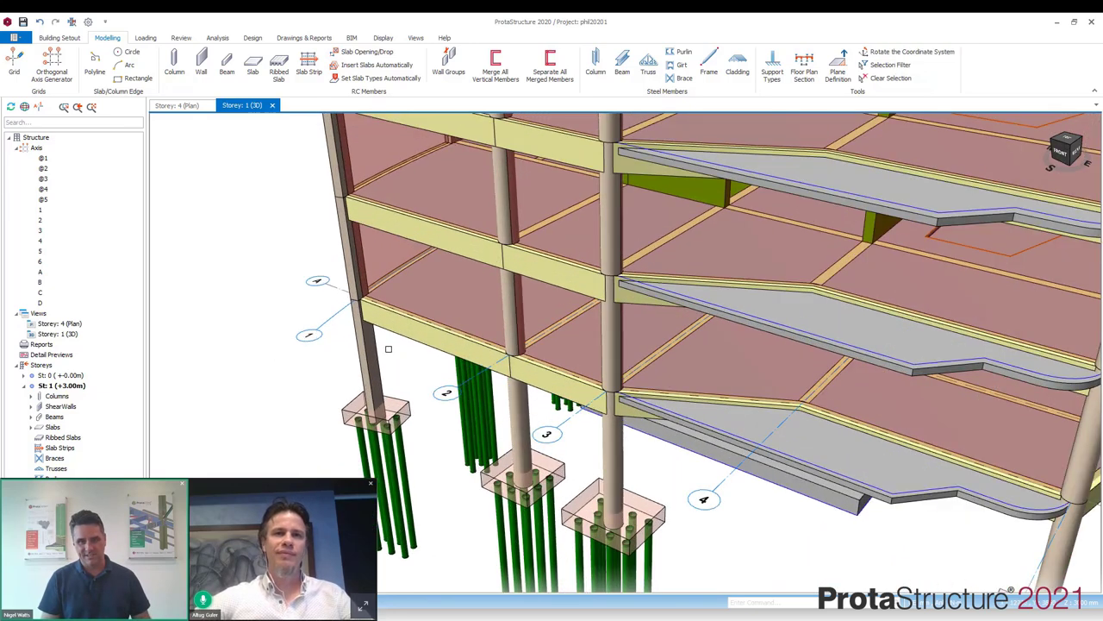
{"action": "right_click", "coordinate": [369, 349]}
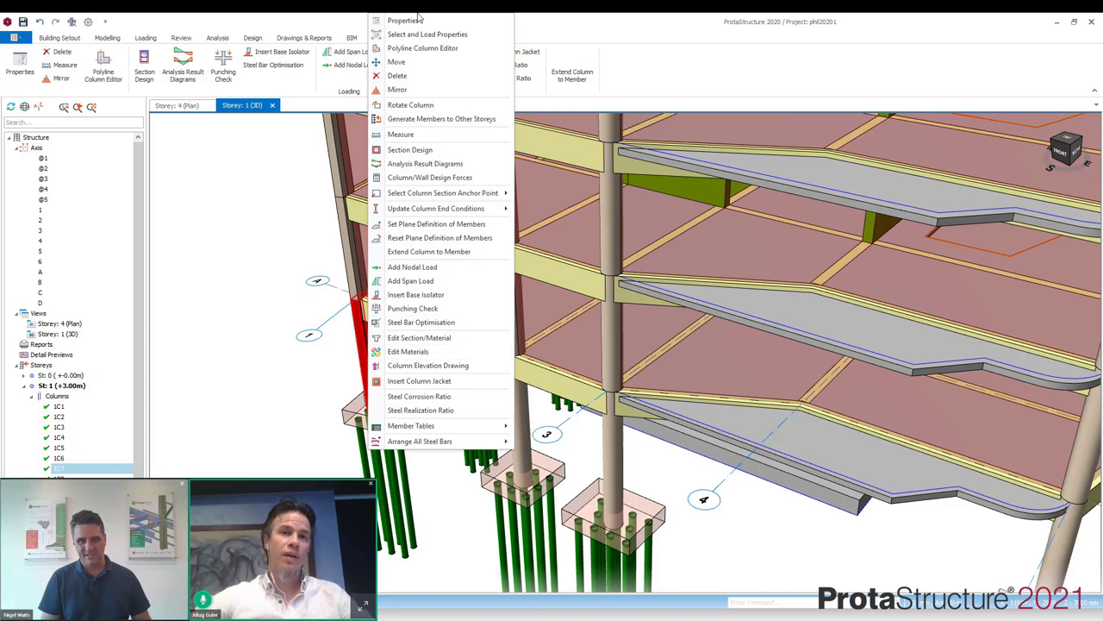
{"action": "key", "text": "Escape"}
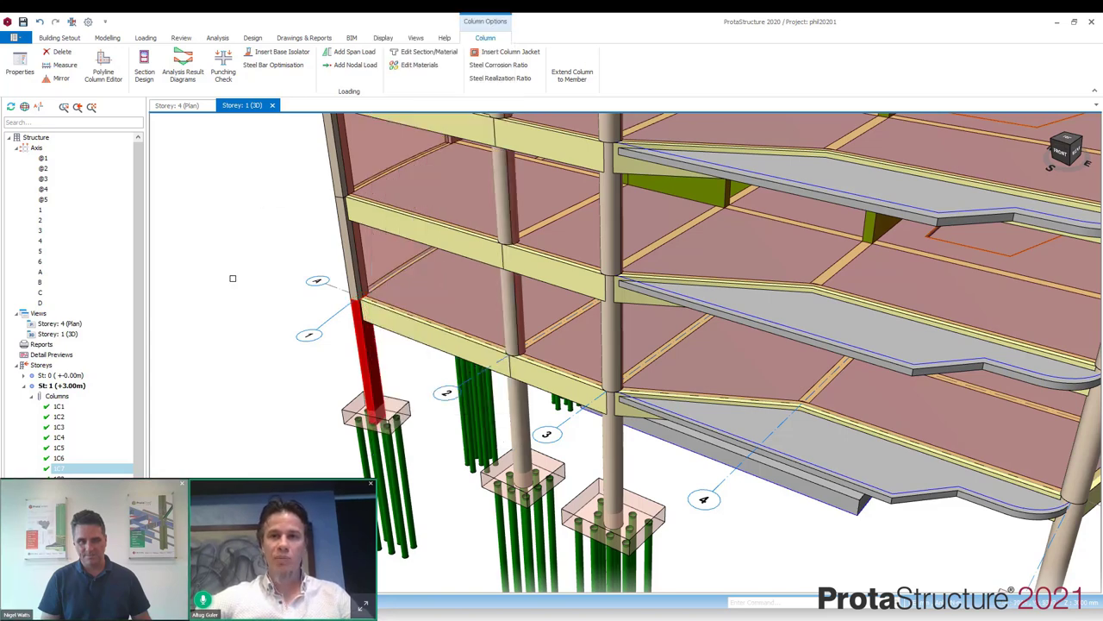
{"action": "left_click", "coordinate": [249, 284]}
{"action": "right_click", "coordinate": [403, 328]}
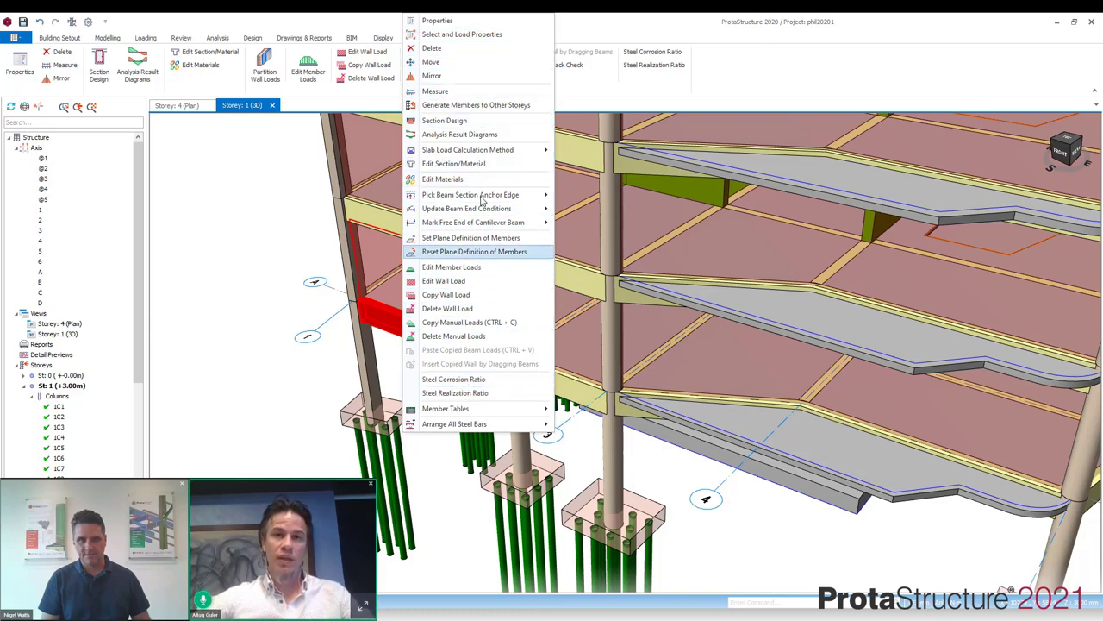
{"action": "left_click", "coordinate": [475, 21]}
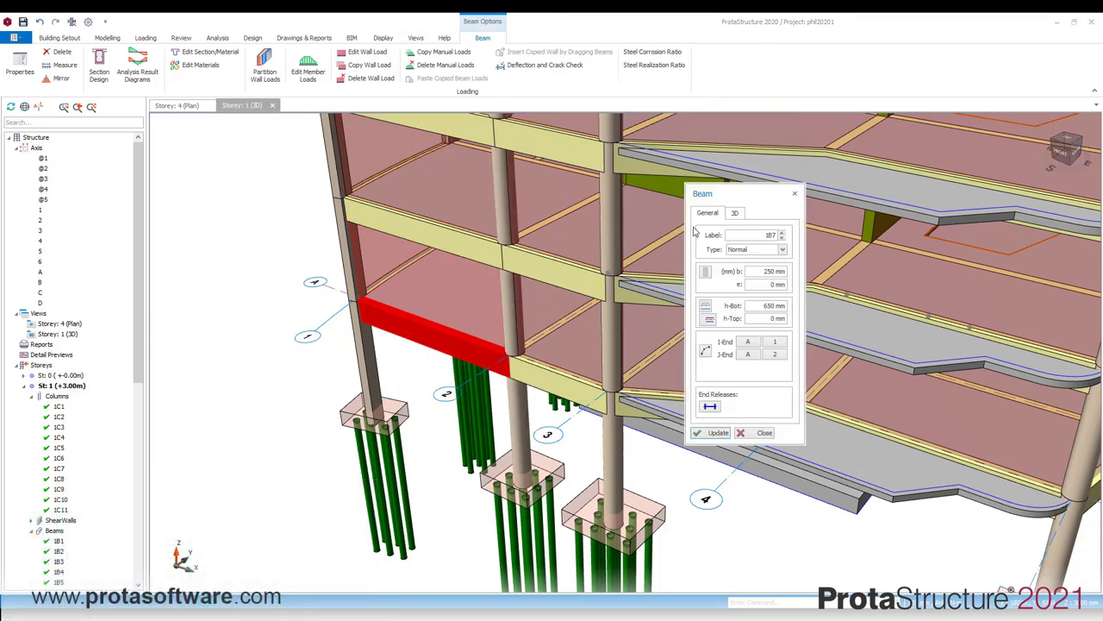
{"action": "left_click_drag", "start_coordinate": [738, 197], "coordinate": [796, 252]}
- Review Building Analysis pages: Model Options, Analysis, Post-Analysis, Model Export and Reports, then close it
{"action": "left_click", "coordinate": [219, 39]}
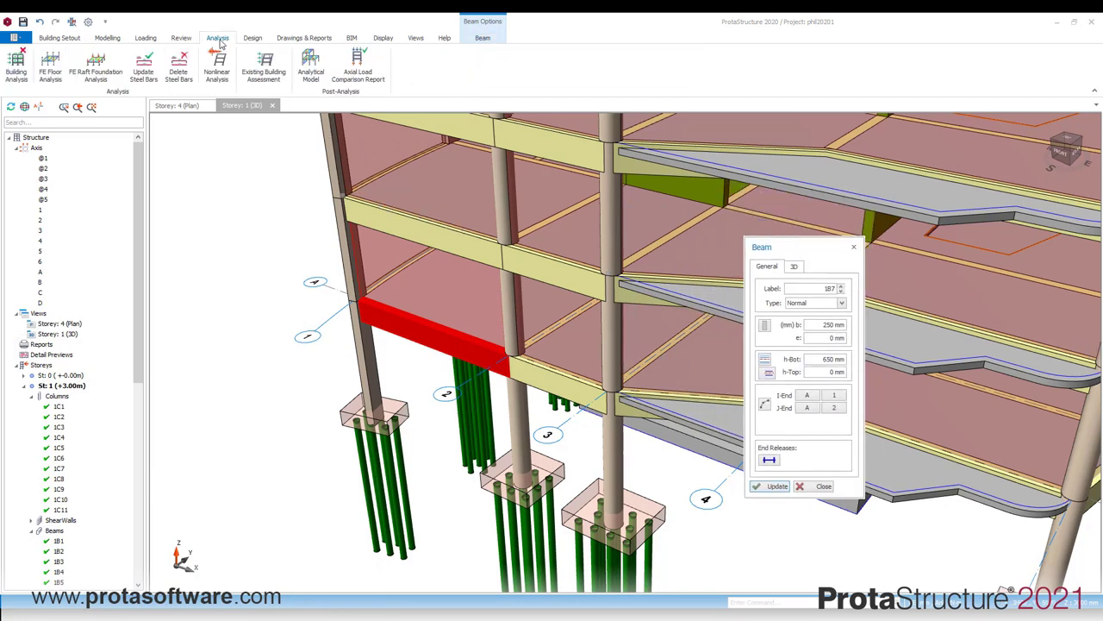
{"action": "left_click", "coordinate": [13, 74]}
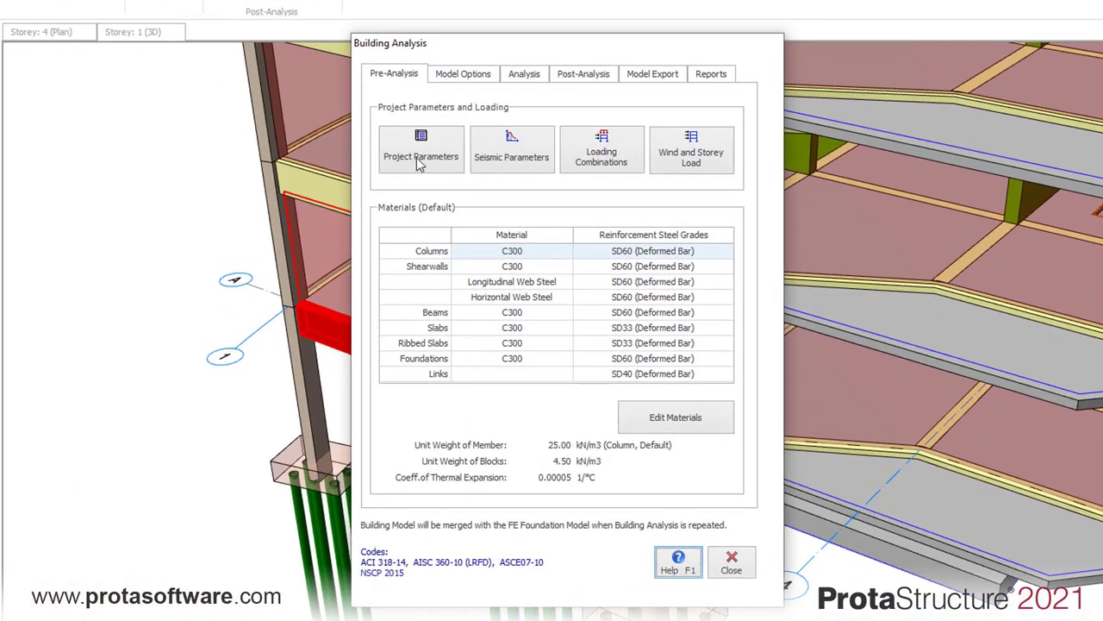
{"action": "left_click", "coordinate": [468, 74]}
{"action": "left_click", "coordinate": [526, 79]}
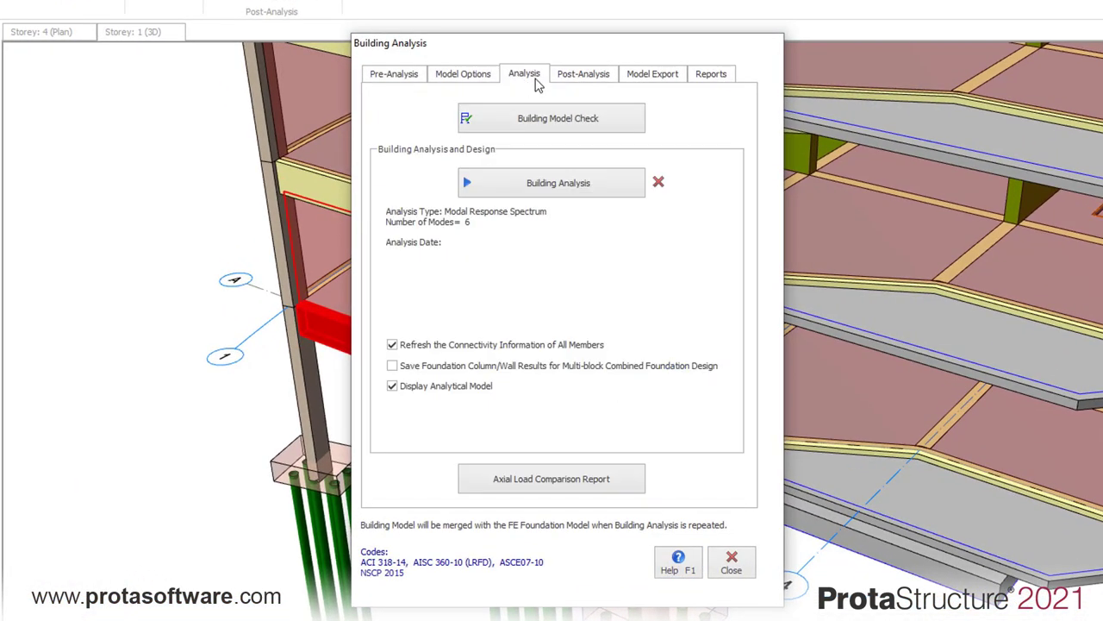
{"action": "left_click", "coordinate": [583, 76]}
{"action": "left_click", "coordinate": [637, 77]}
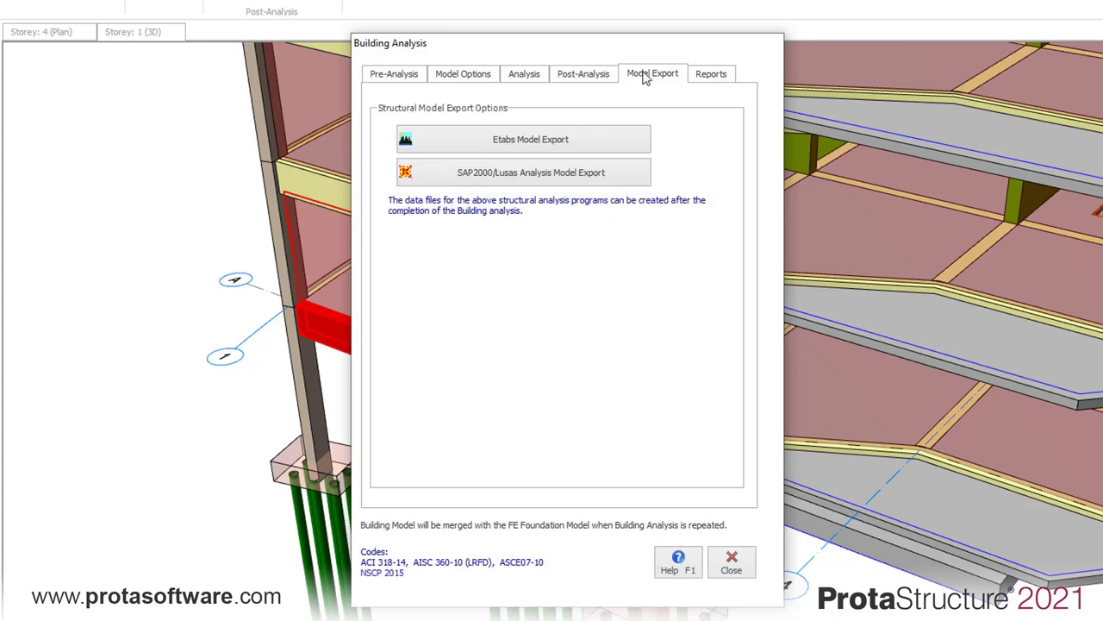
{"action": "left_click", "coordinate": [709, 79]}
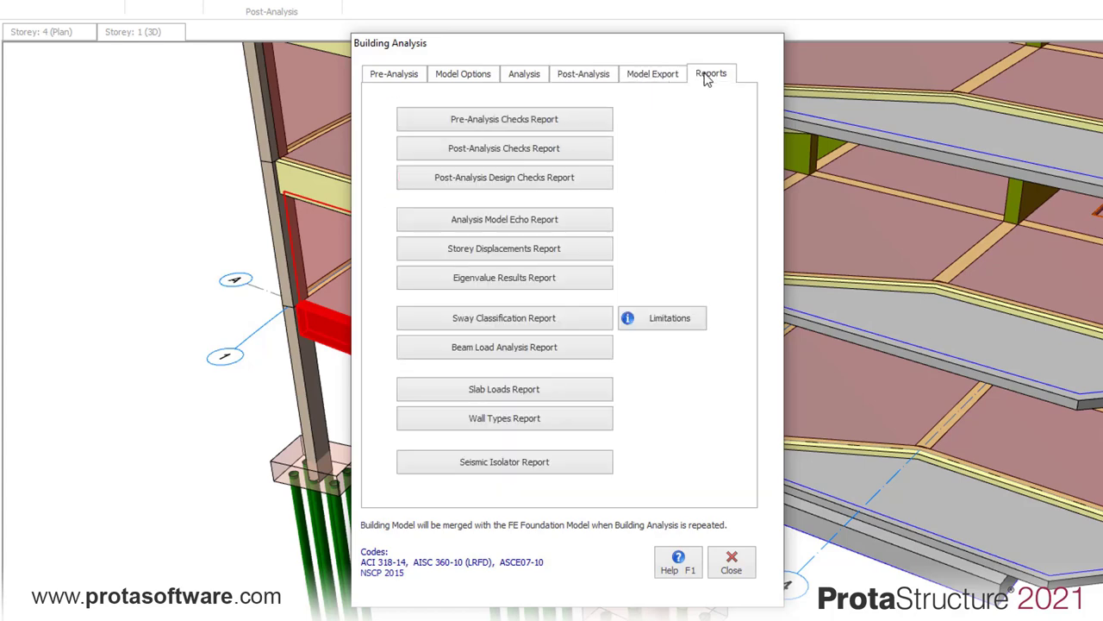
{"action": "left_click", "coordinate": [731, 562]}
- Pan, zoom out and orbit to show the full building, then display the Help ribbon tools
{"action": "middle_click_drag", "start_coordinate": [242, 288], "coordinate": [148, 308]}
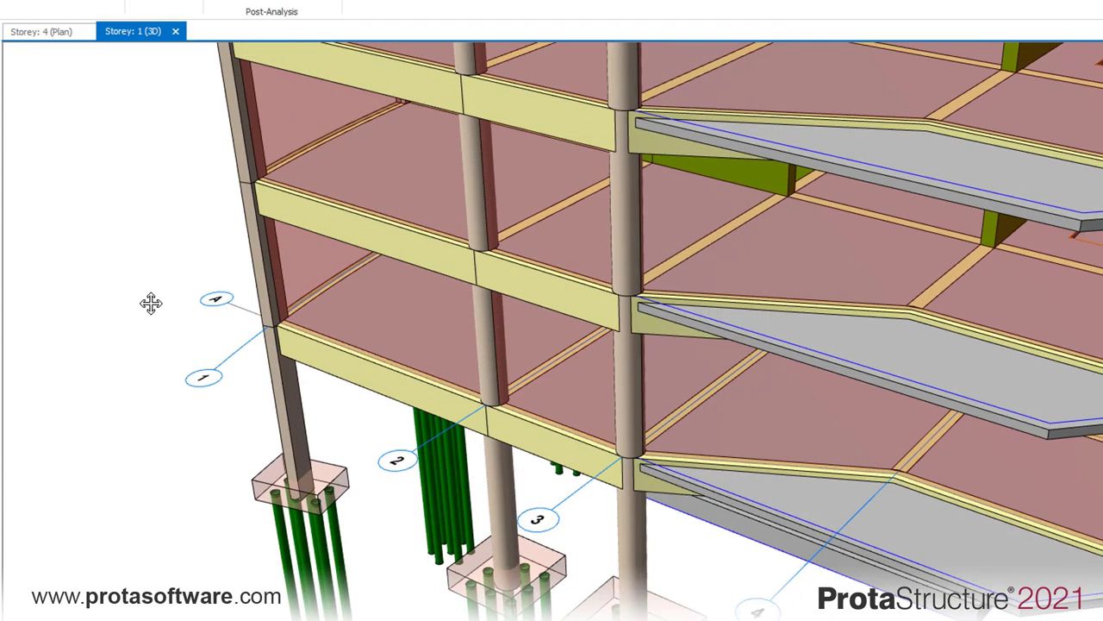
{"action": "scroll", "coordinate": [135, 352], "scroll_direction": "down", "scroll_amount": 5}
{"action": "scroll", "coordinate": [132, 356], "scroll_direction": "down", "scroll_amount": 3}
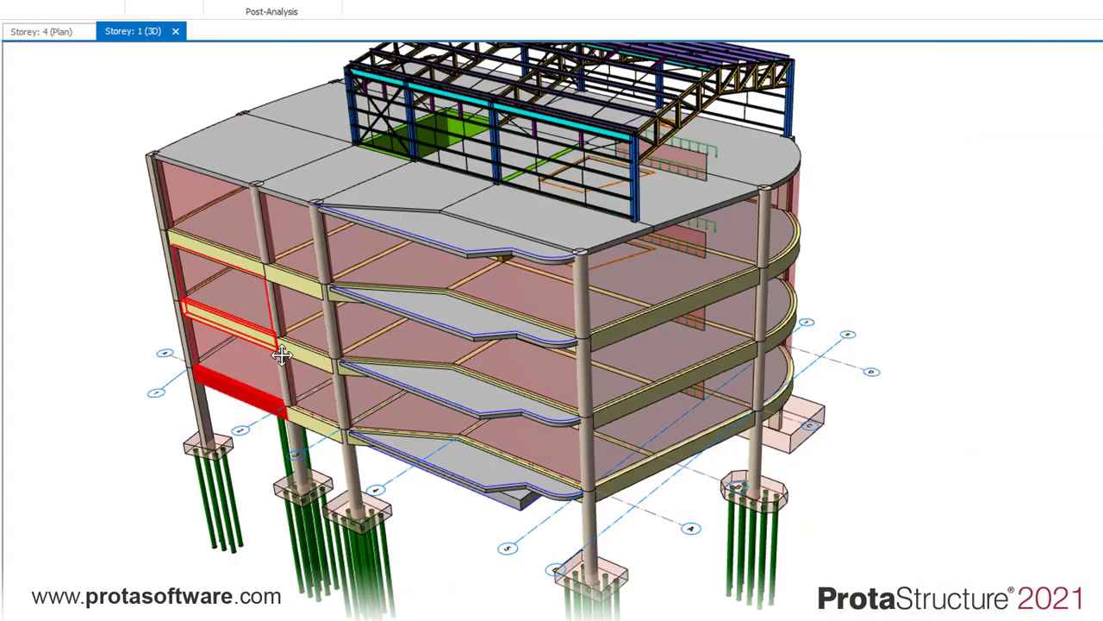
{"action": "middle_click_drag", "start_coordinate": [258, 384], "coordinate": [358, 397]}
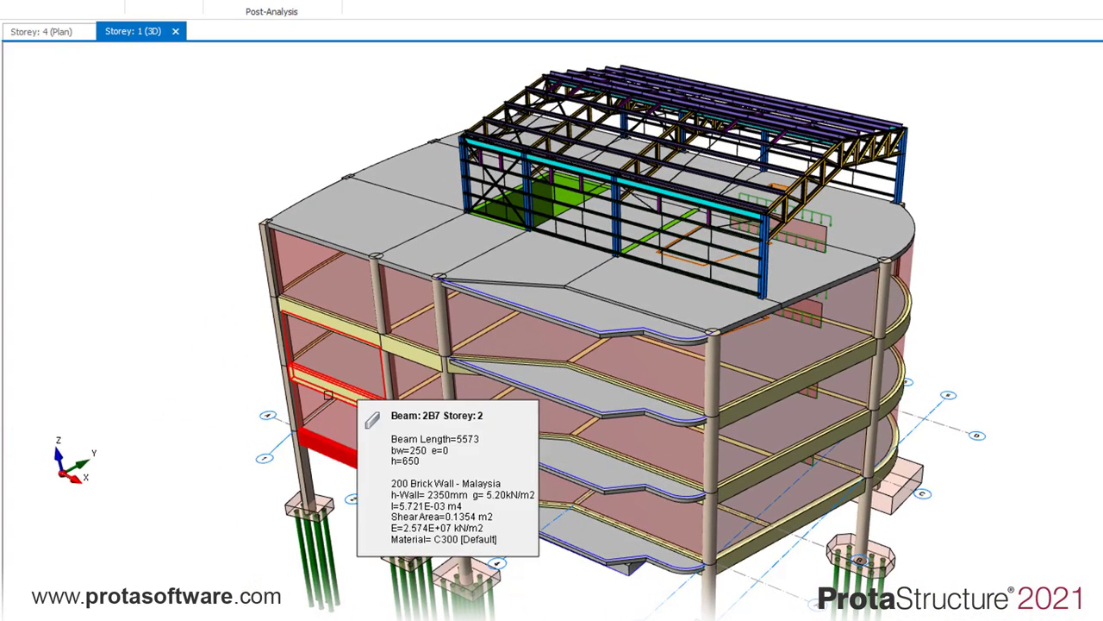
{"action": "mouse_move", "coordinate": [178, 296]}
{"action": "middle_mouse_down"}
{"action": "mouse_move", "coordinate": [321, 325]}
{"action": "mouse_move", "coordinate": [759, 304]}
{"action": "middle_mouse_up"}
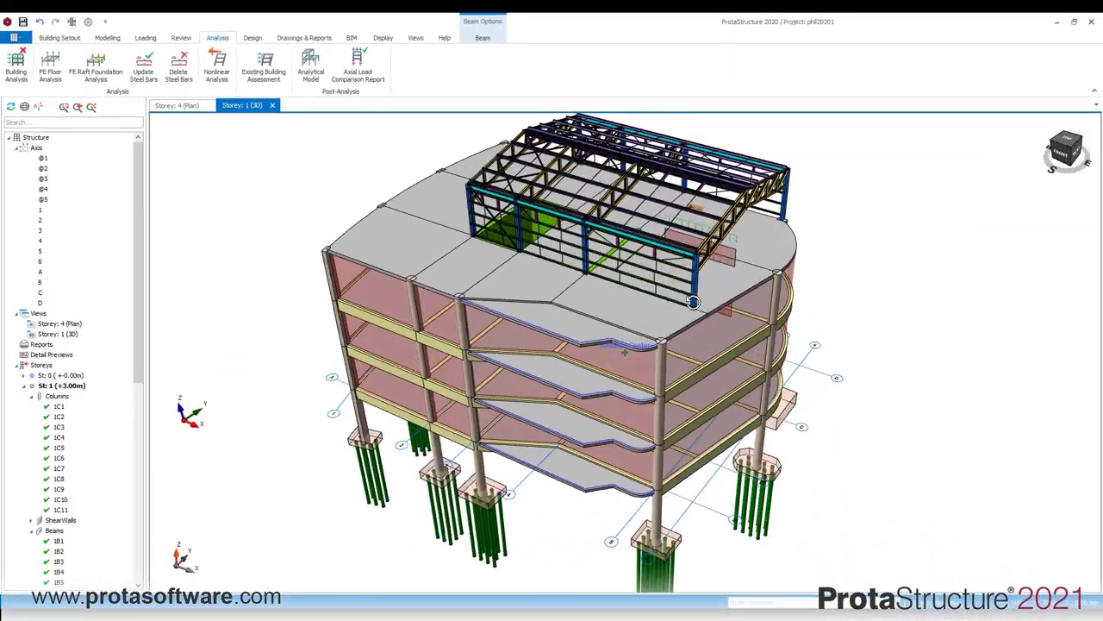
{"action": "middle_click_drag", "start_coordinate": [693, 301], "coordinate": [776, 272]}
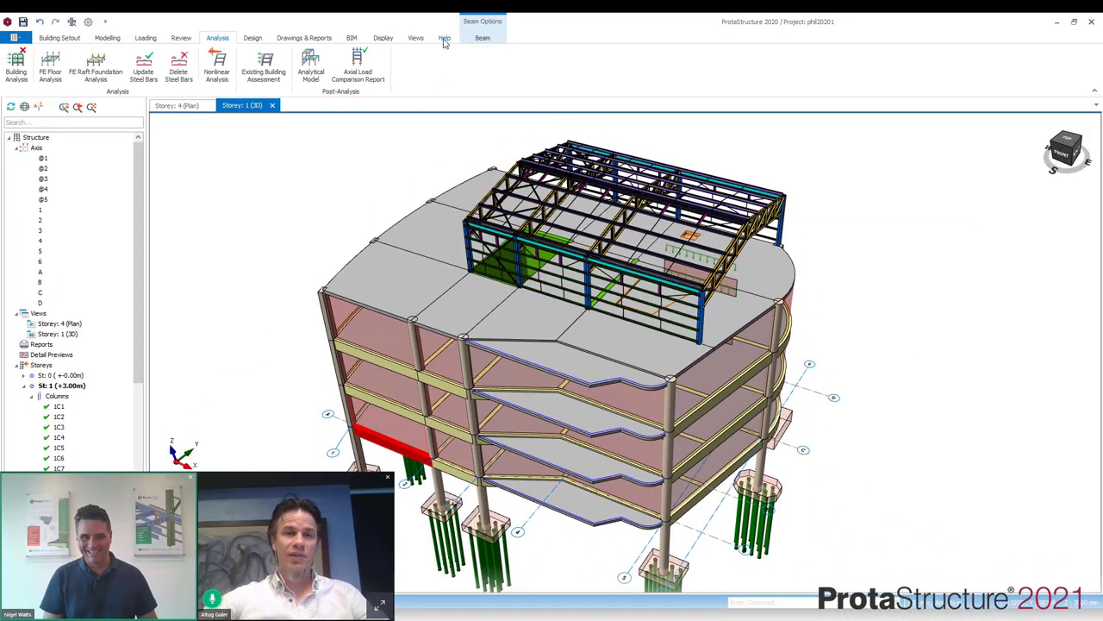
{"action": "left_click", "coordinate": [444, 39]}
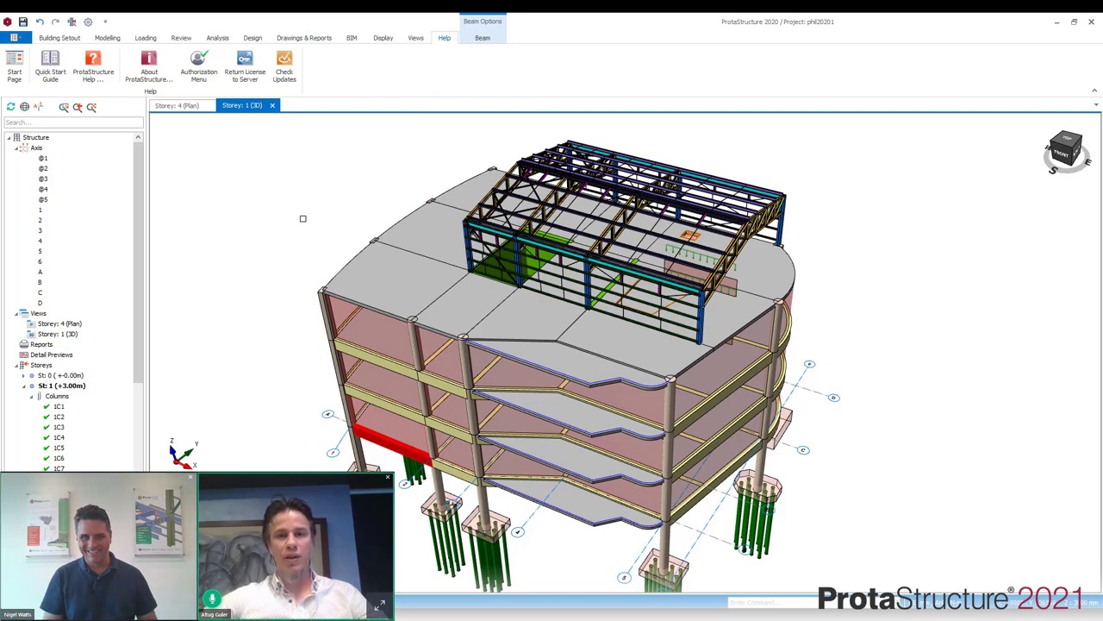
{"action": "middle_click_drag", "start_coordinate": [300, 220], "coordinate": [278, 210]}
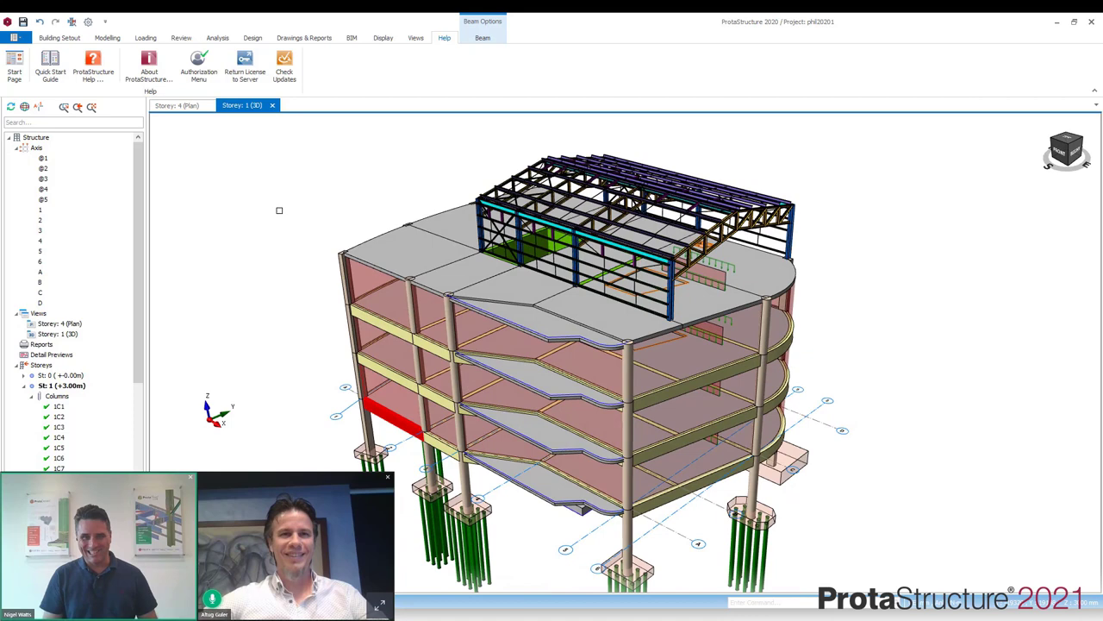
- From the Start Page's recent projects list, open the pmp21 project
{"action": "left_click", "coordinate": [14, 65]}
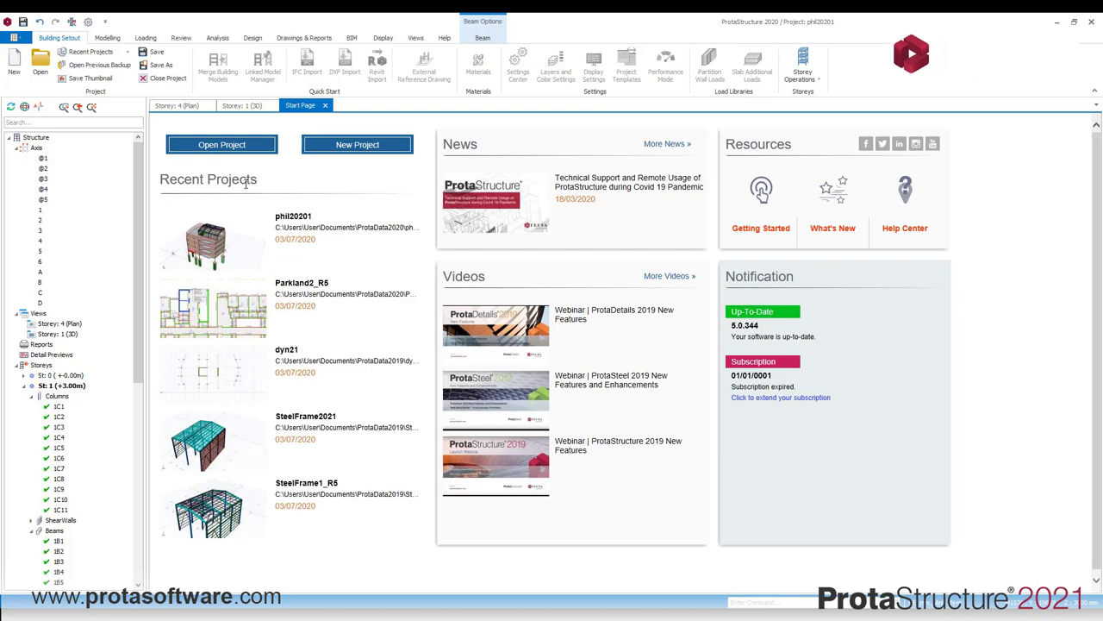
{"action": "mouse_move", "coordinate": [236, 301]}
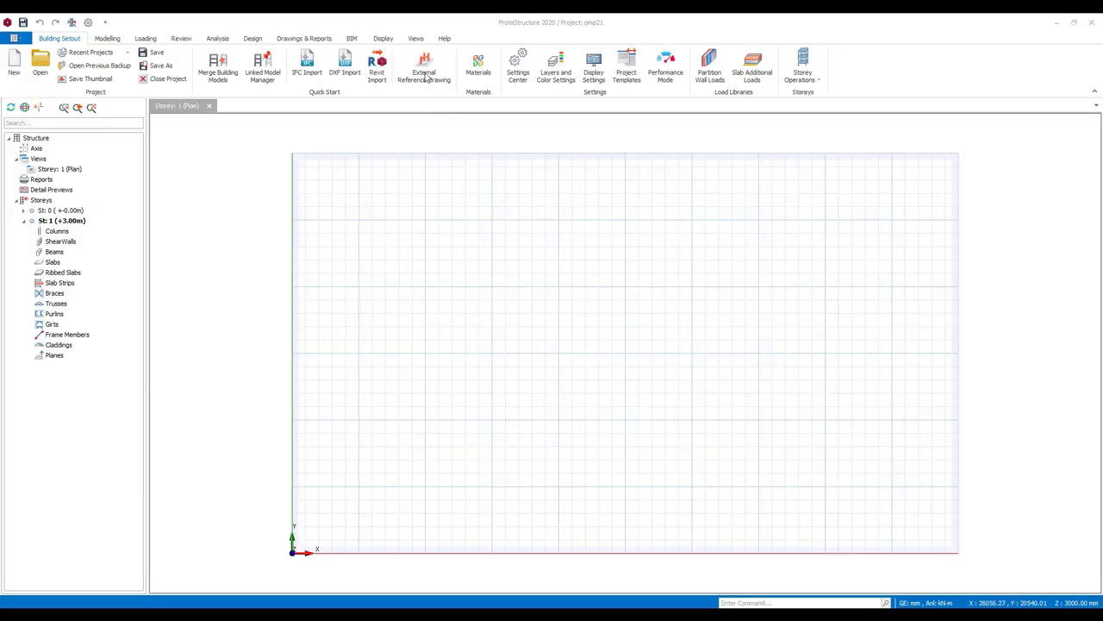
- Load PumpStation_ArchitecturalPlan2D_cm.dxf as the storey reference drawing, also shown in 3D
{"action": "left_click", "coordinate": [423, 69]}
{"action": "left_click", "coordinate": [332, 408]}
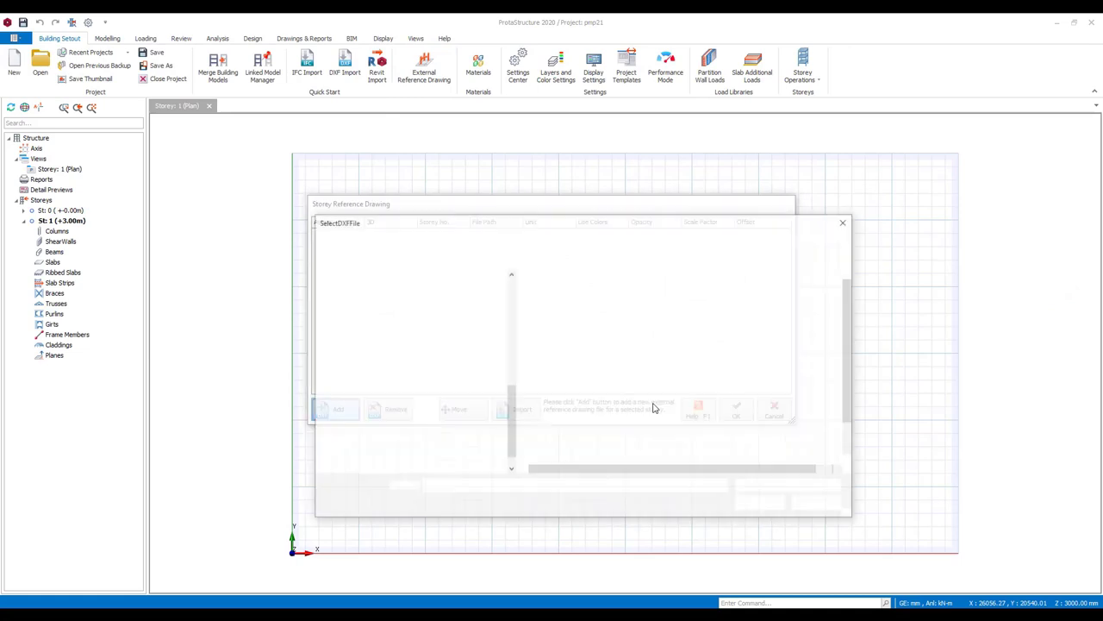
{"action": "scroll", "coordinate": [681, 388], "scroll_direction": "down", "scroll_amount": 2}
{"action": "left_click", "coordinate": [681, 447]}
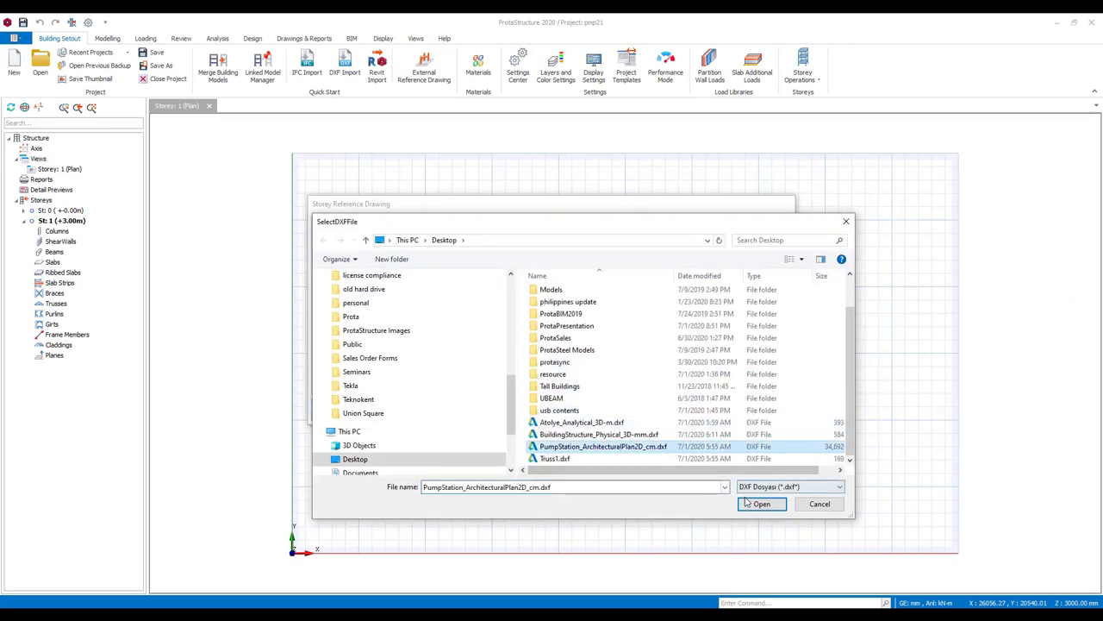
{"action": "left_click", "coordinate": [762, 503]}
{"action": "left_click", "coordinate": [345, 234]}
{"action": "left_click_drag", "start_coordinate": [504, 214], "coordinate": [245, 204]}
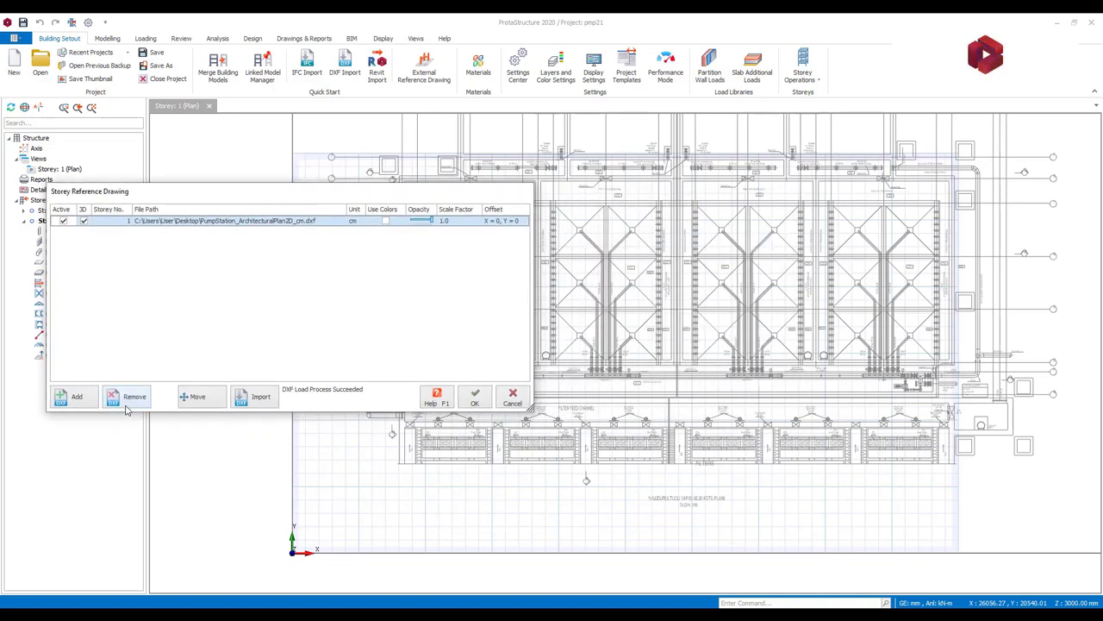
- Import the plan's Floor Plan layers as axes, columns, walls, beams and slabs, then confirm
{"action": "left_click", "coordinate": [239, 403]}
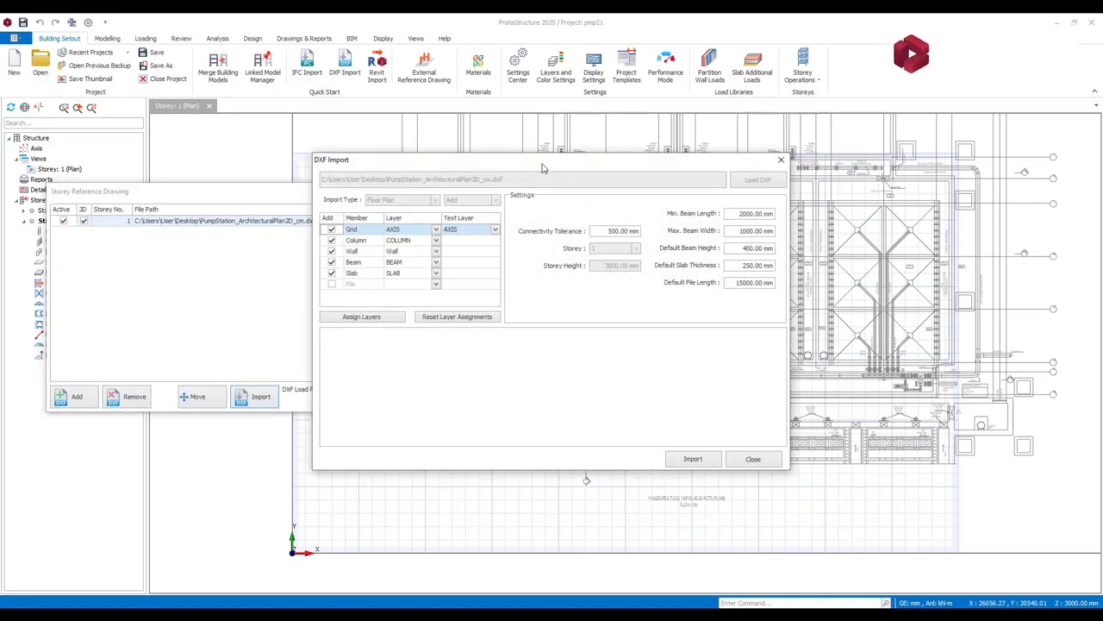
{"action": "left_click_drag", "start_coordinate": [545, 168], "coordinate": [281, 153]}
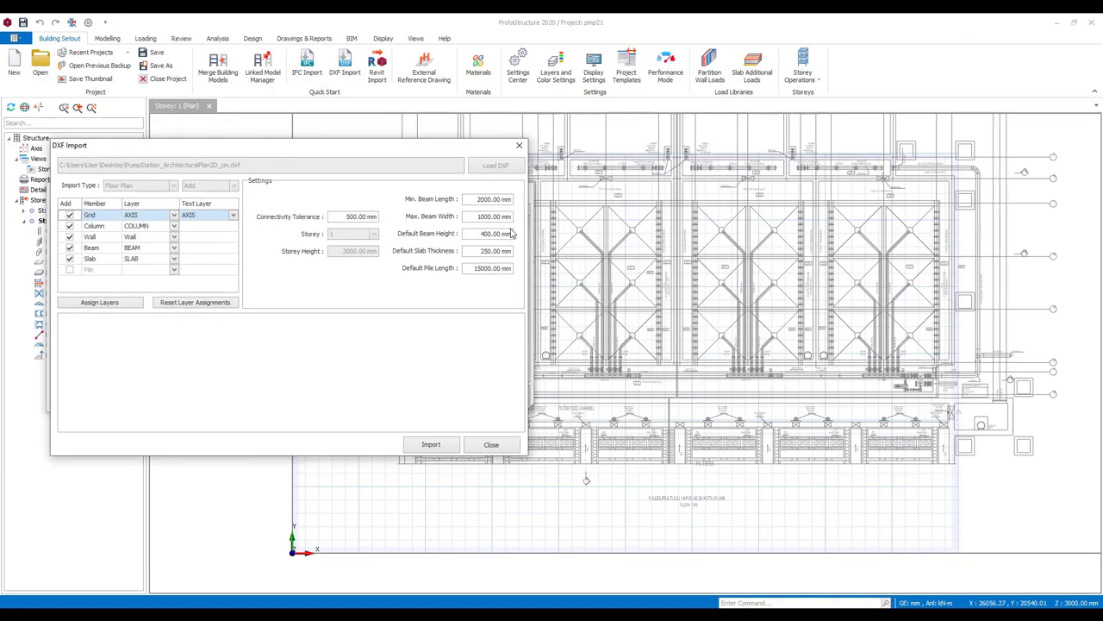
{"action": "left_click", "coordinate": [423, 445]}
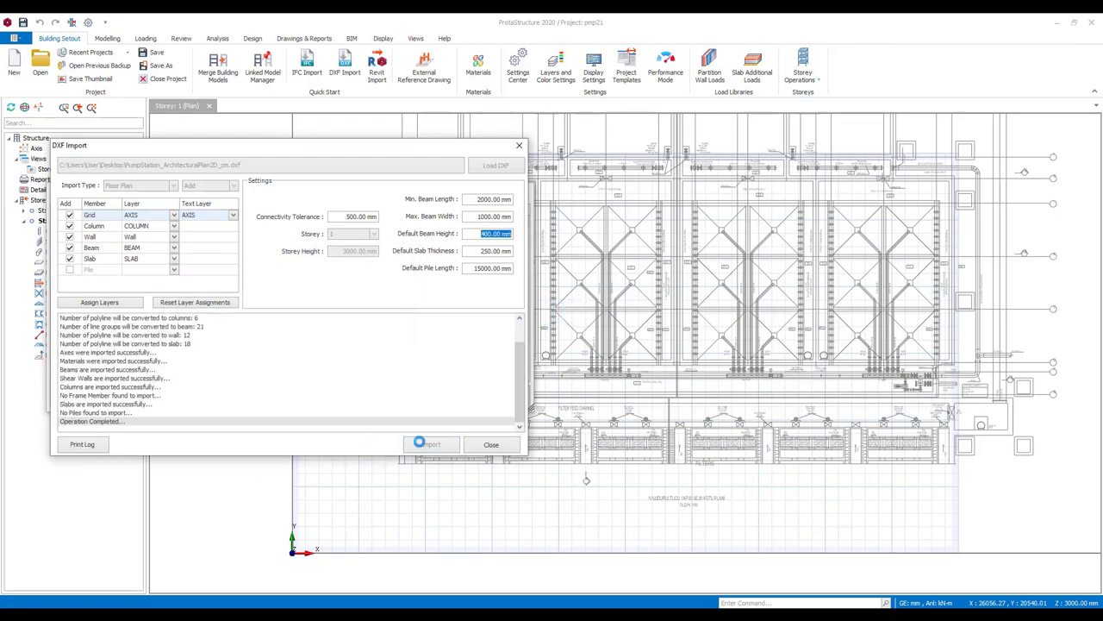
{"action": "left_click", "coordinate": [490, 448]}
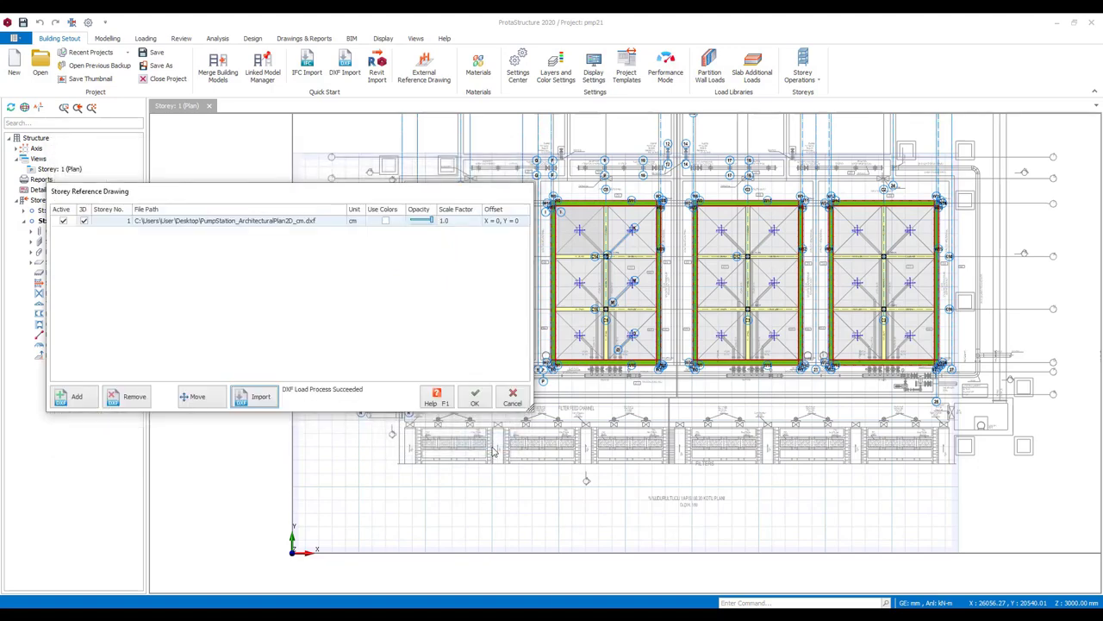
{"action": "left_click", "coordinate": [483, 400]}
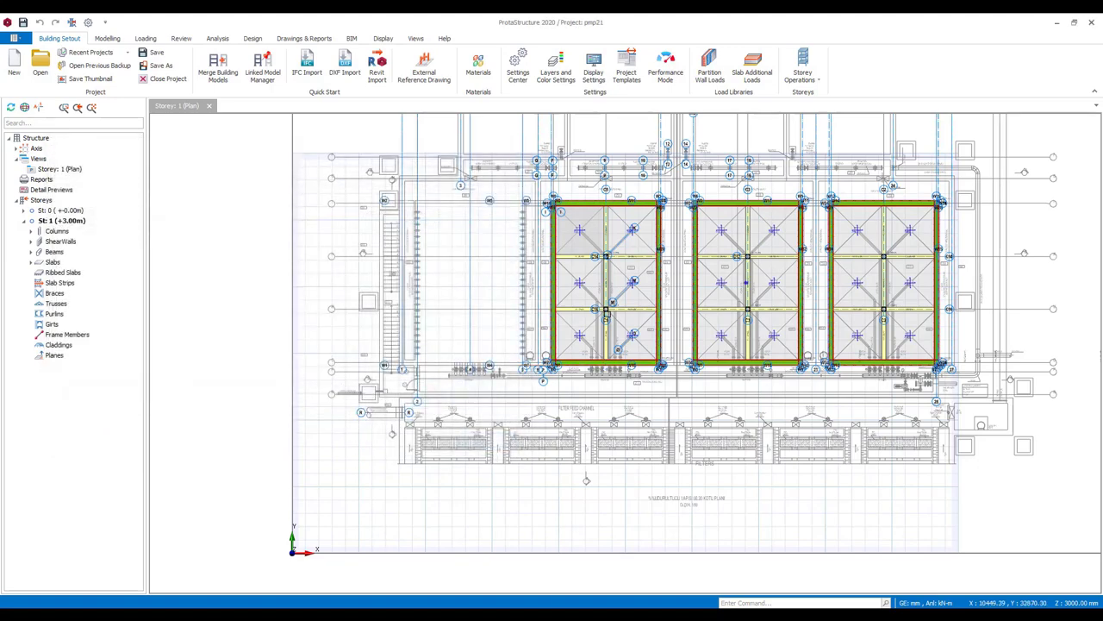
- Zoom the plan and orbit the Storey 1 3D view to inspect the imported pump station walls
{"action": "scroll", "coordinate": [604, 340], "scroll_direction": "up", "scroll_amount": 5}
{"action": "scroll", "coordinate": [616, 385], "scroll_direction": "down", "scroll_amount": 2}
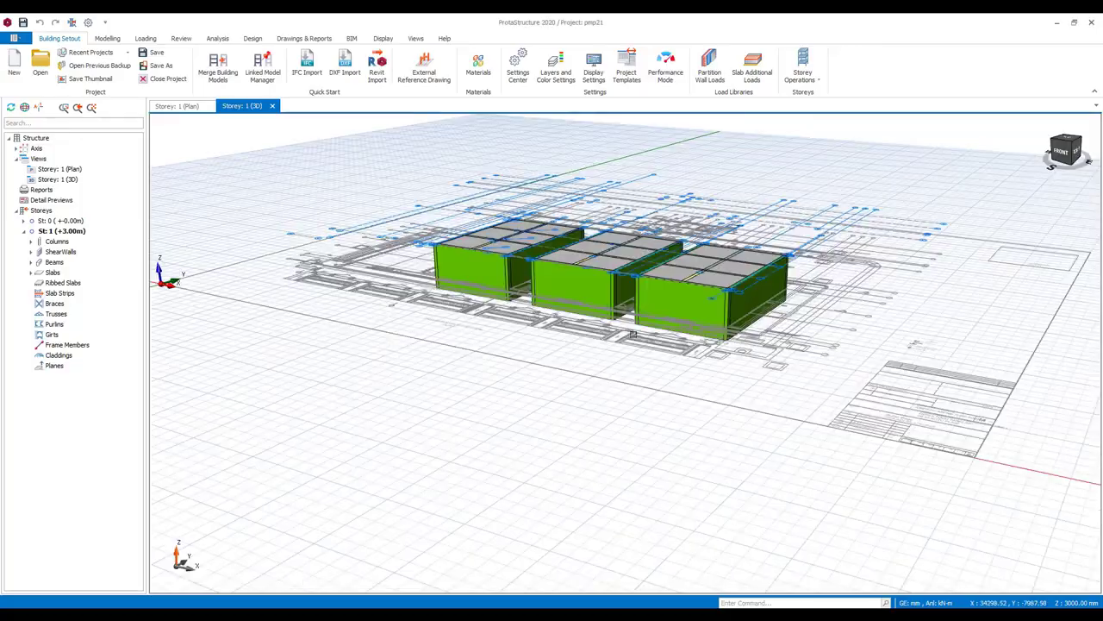
{"action": "middle_click_drag", "start_coordinate": [632, 334], "coordinate": [659, 413]}
{"action": "scroll", "coordinate": [595, 266], "scroll_direction": "up", "scroll_amount": 2}
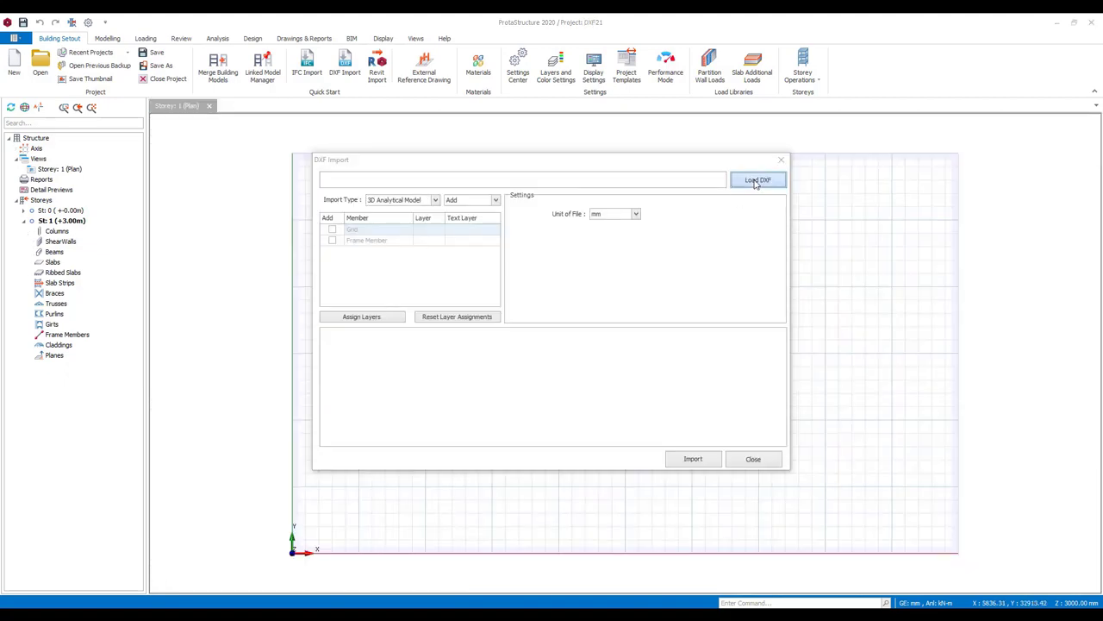
- Import Atolye_Analytical_3D-m.dxf with the file unit set to metres
{"action": "left_click", "coordinate": [758, 180]}
{"action": "scroll", "coordinate": [640, 370], "scroll_direction": "down", "scroll_amount": 3}
{"action": "left_click", "coordinate": [585, 331]}
{"action": "left_click", "coordinate": [762, 457]}
{"action": "left_click", "coordinate": [633, 214]}
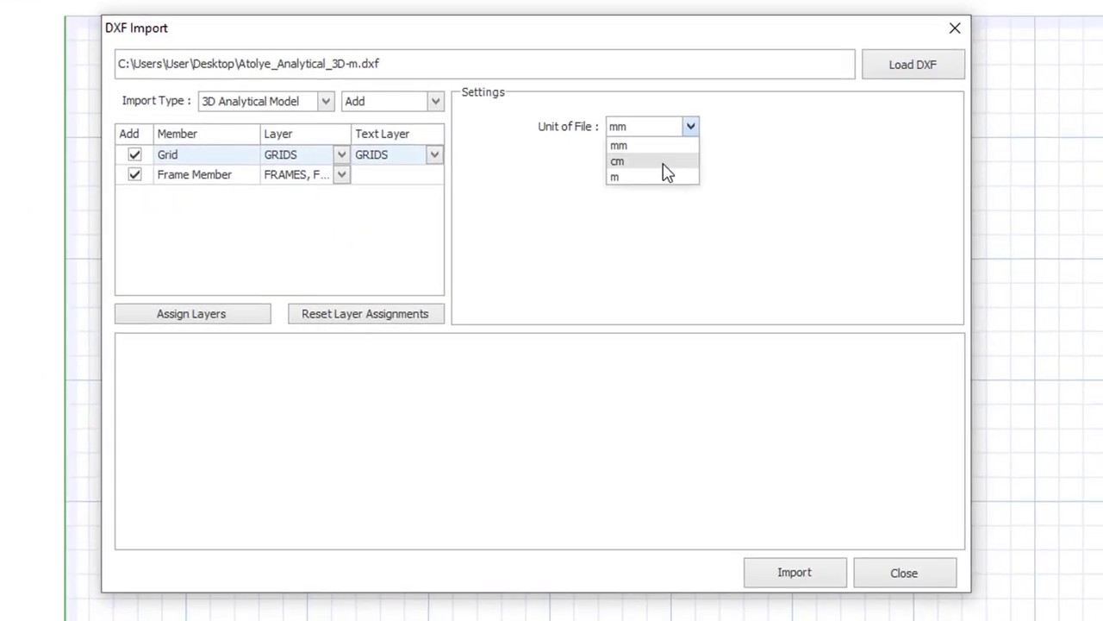
{"action": "left_click", "coordinate": [659, 176]}
{"action": "left_click", "coordinate": [778, 573]}
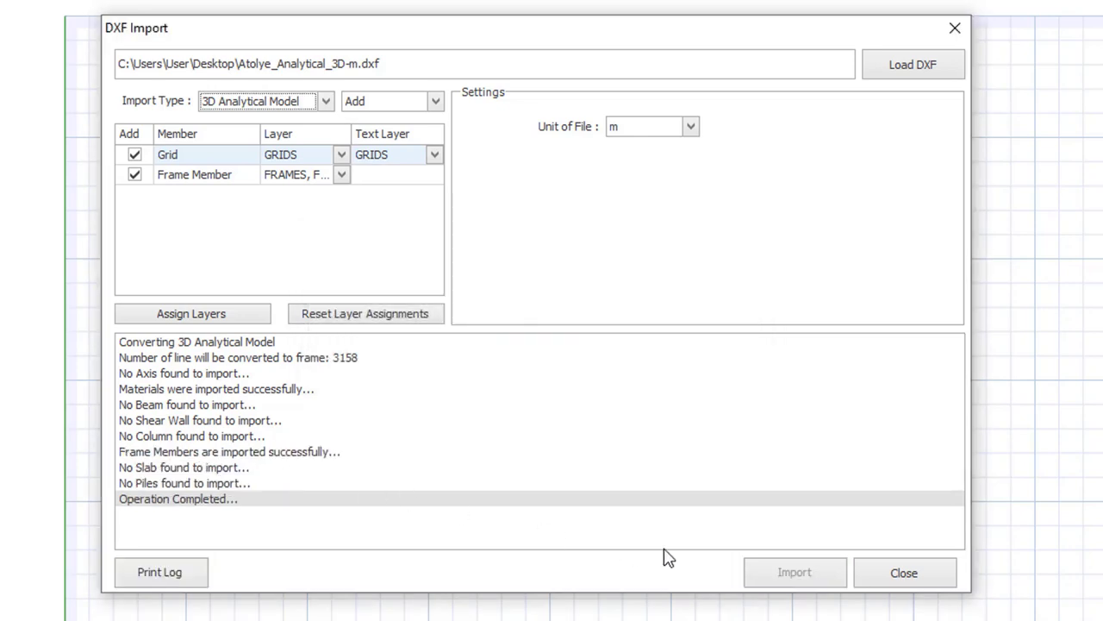
{"action": "left_click", "coordinate": [892, 571]}
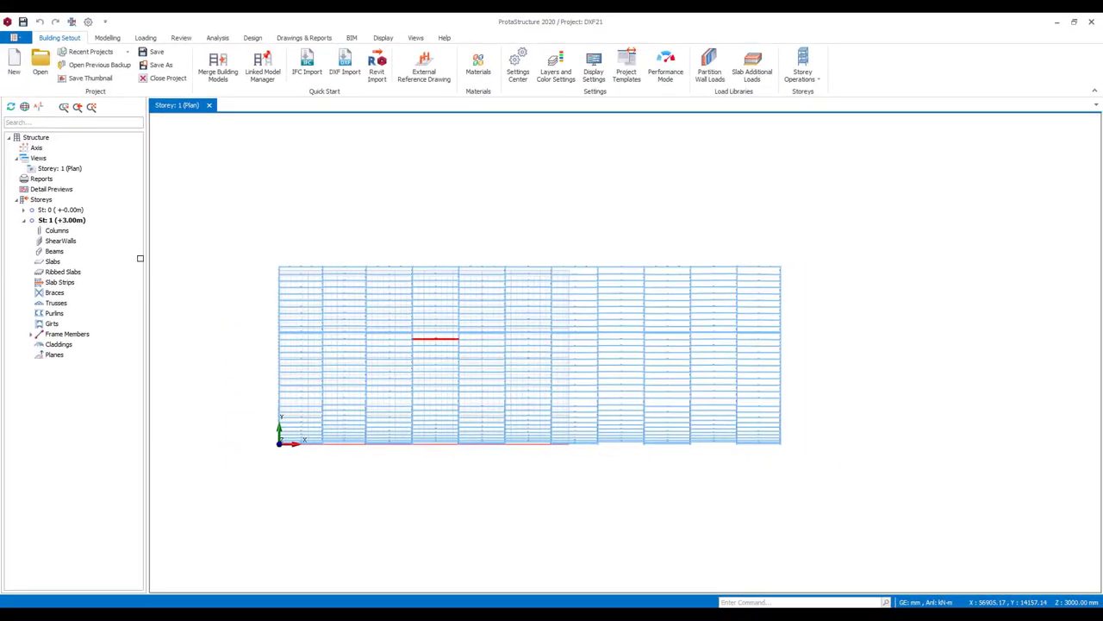
- Inspect the truss model in a new 3D view, then select trialRevitModel.ifc for IFC import
{"action": "left_click", "coordinate": [37, 159]}
{"action": "left_click", "coordinate": [36, 160]}
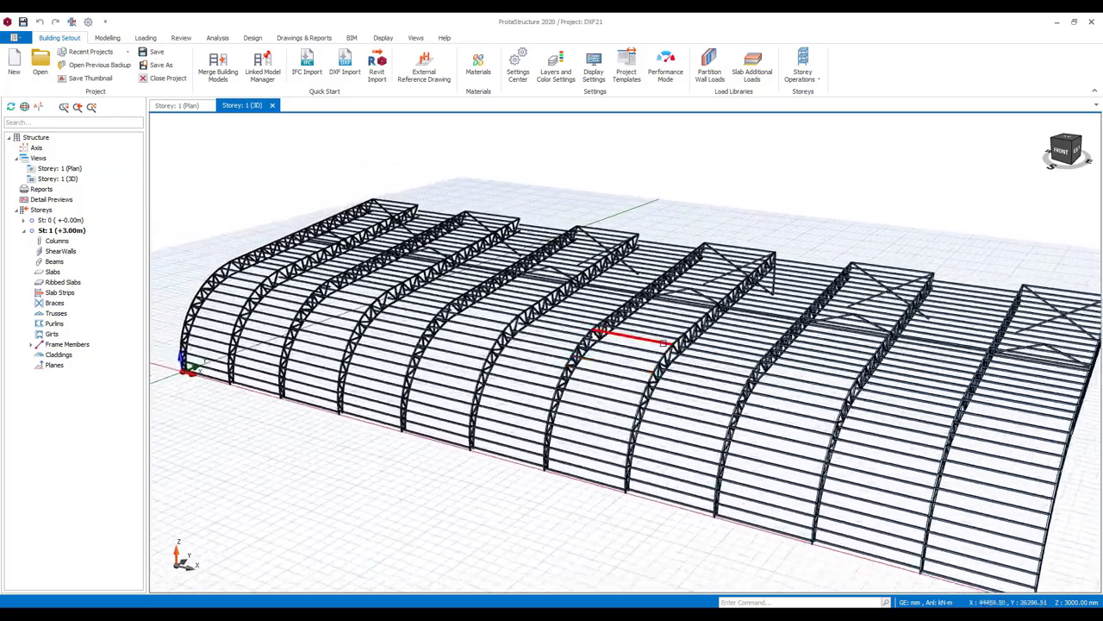
{"action": "middle_click_drag", "start_coordinate": [664, 343], "coordinate": [755, 250]}
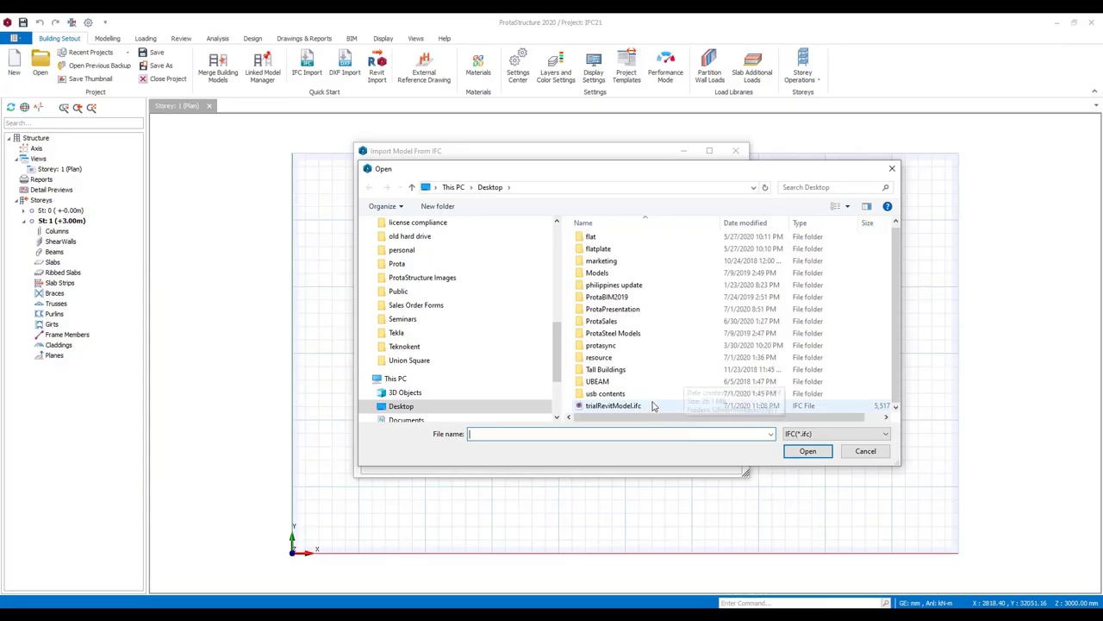
{"action": "double_click", "coordinate": [648, 404]}
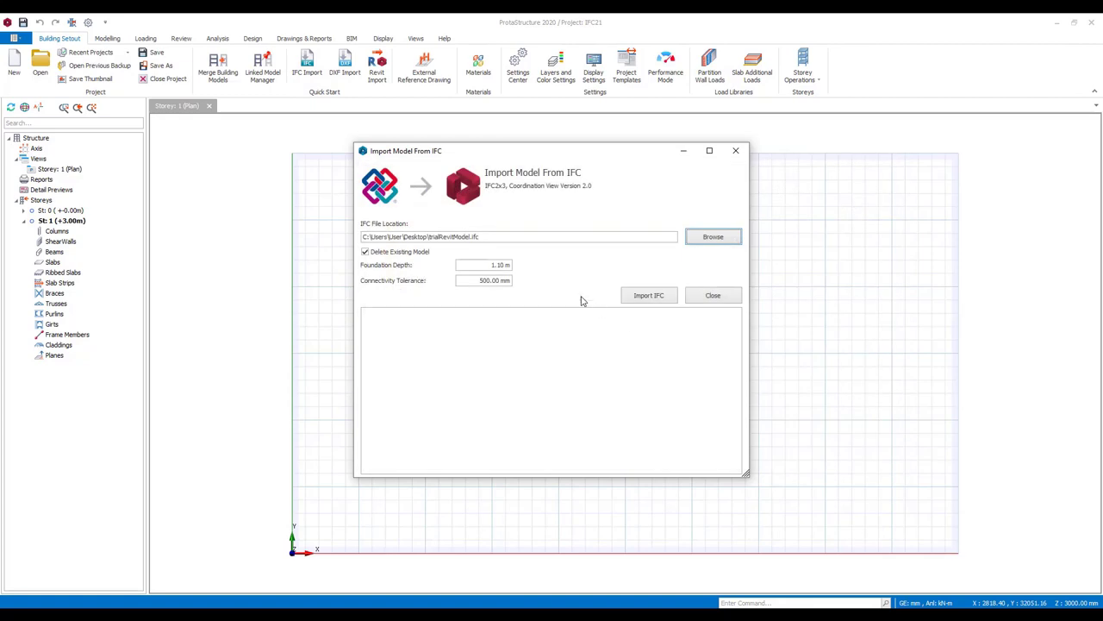
- Import trialRevitModel.ifc, then add and orbit a Storey 1 3D view of the building
{"action": "left_click", "coordinate": [654, 296]}
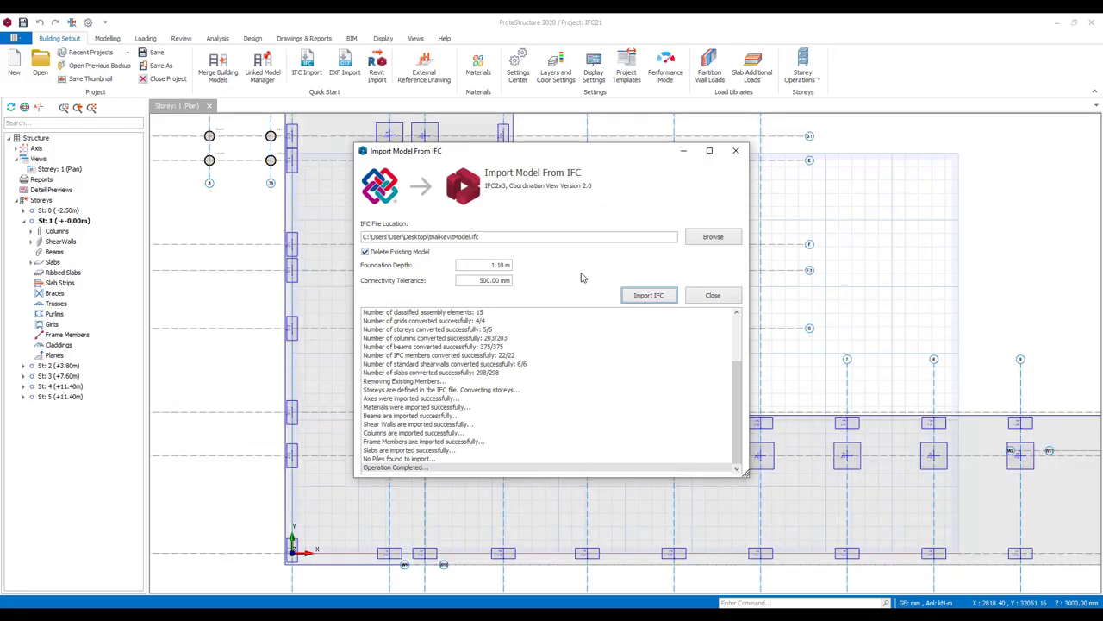
{"action": "left_click", "coordinate": [712, 295]}
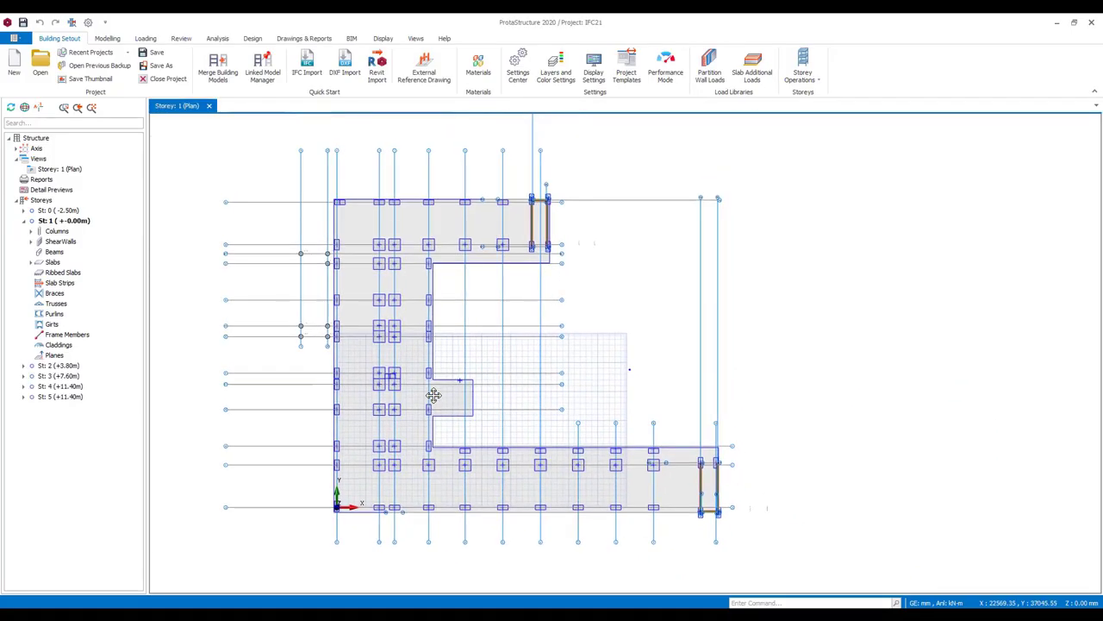
{"action": "right_click", "coordinate": [39, 159]}
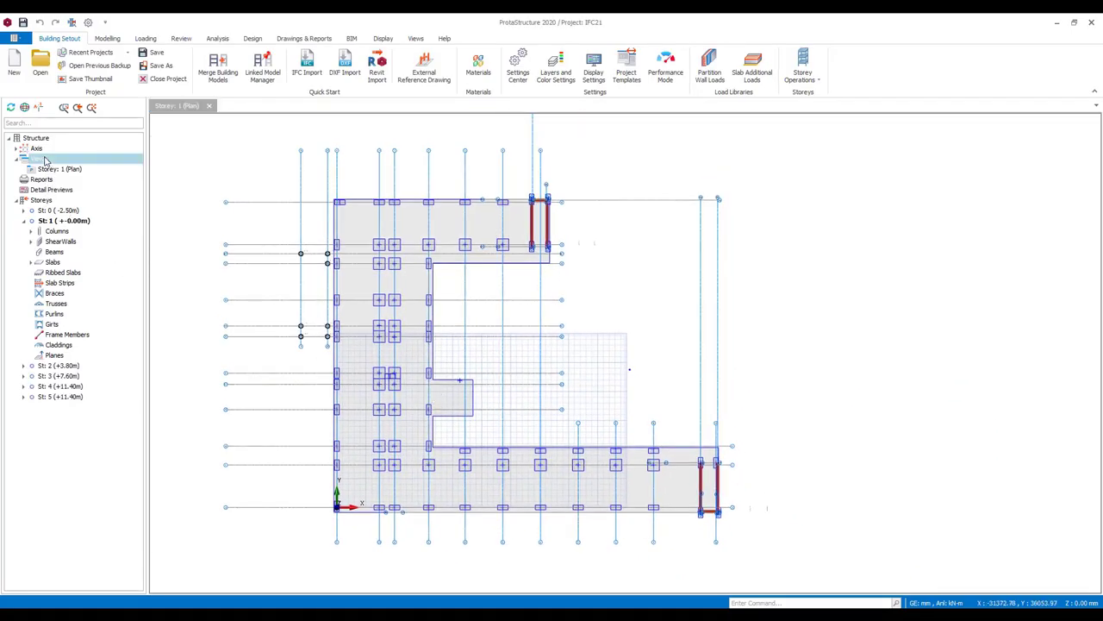
{"action": "left_click", "coordinate": [169, 261]}
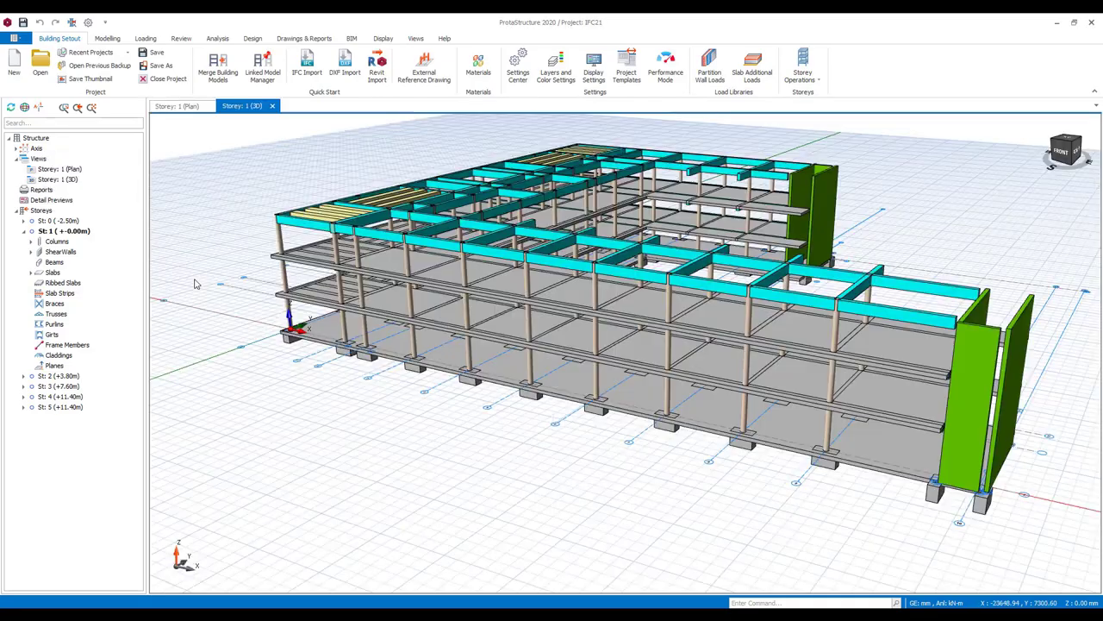
{"action": "middle_click_drag", "start_coordinate": [194, 284], "coordinate": [215, 325]}
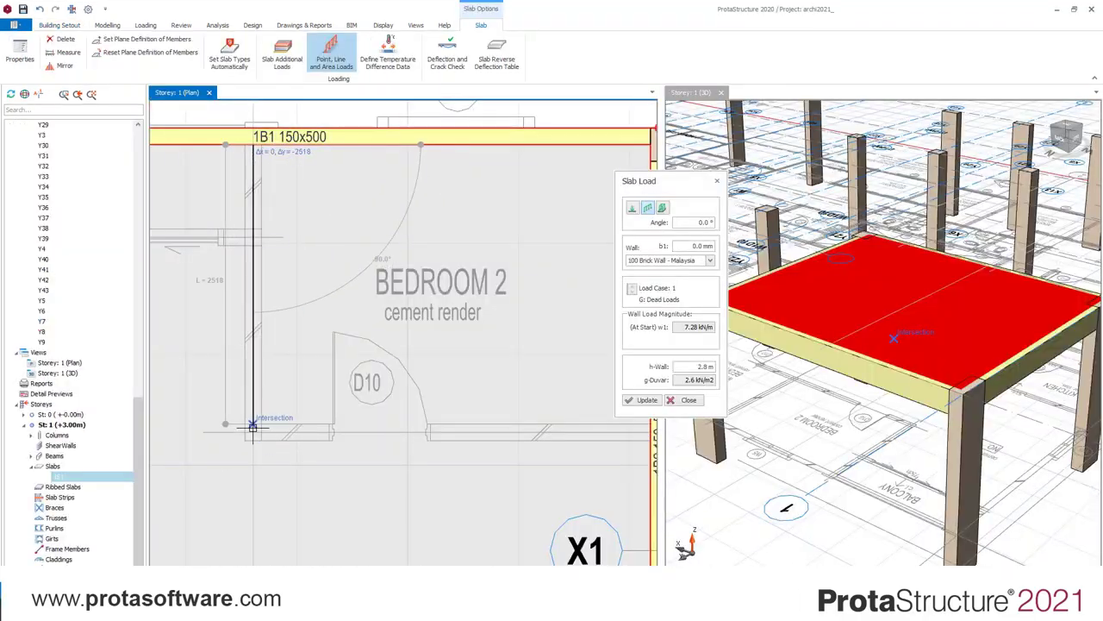
- Draw 100 Brick Wall line loads of 7.28 kN/m along Bedroom 2's walls
{"action": "left_click", "coordinate": [253, 431]}
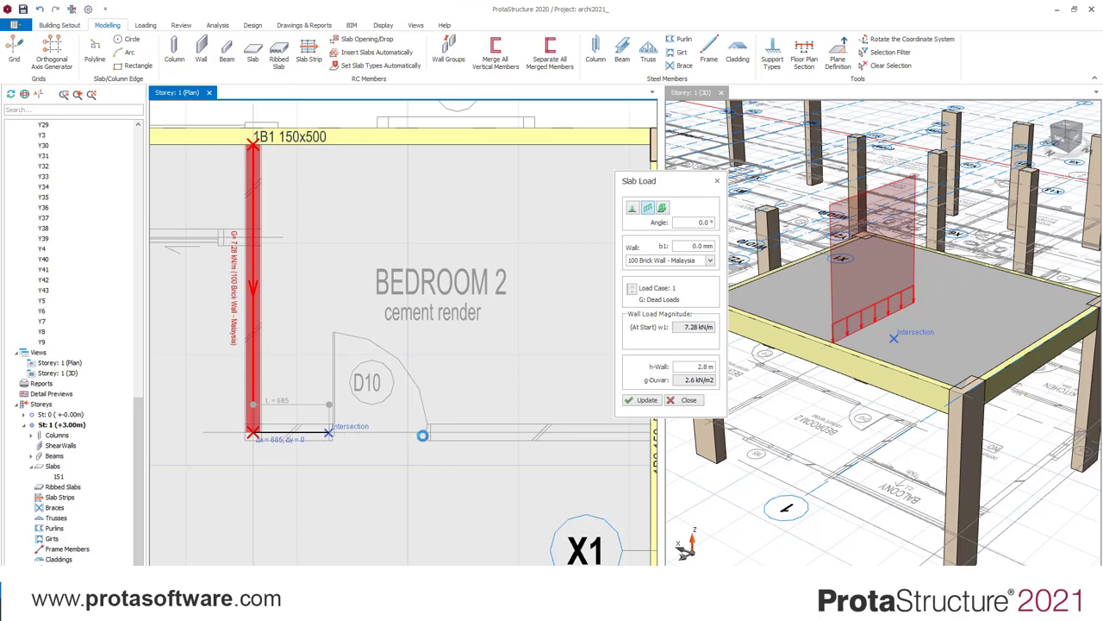
{"action": "left_click", "coordinate": [329, 432]}
{"action": "left_click", "coordinate": [422, 435]}
{"action": "middle_click_drag", "start_coordinate": [569, 431], "coordinate": [431, 416]}
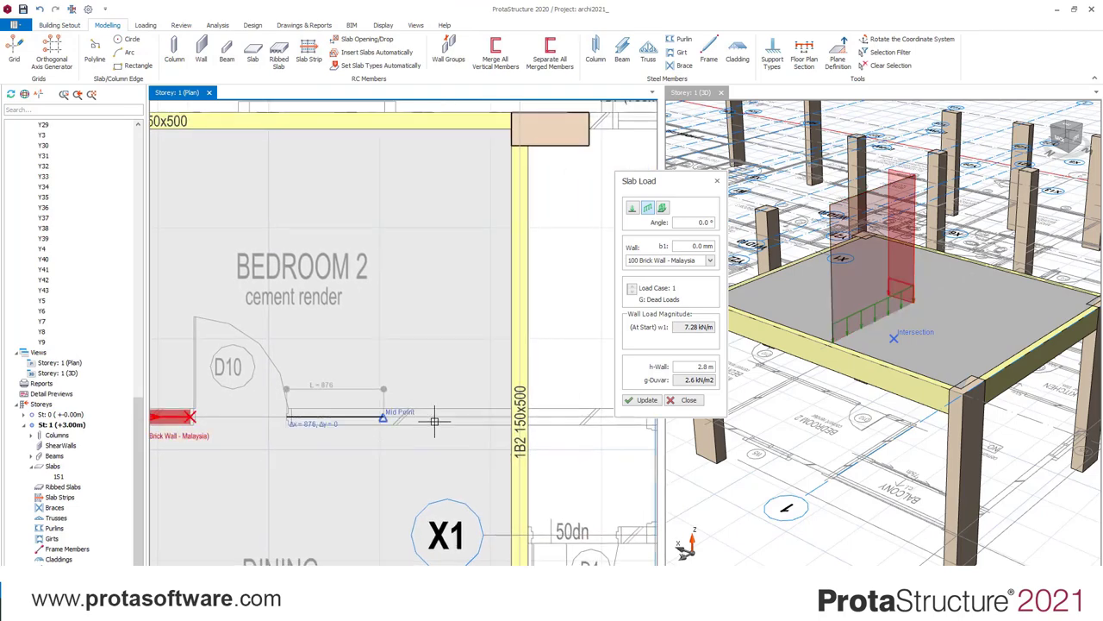
{"action": "left_click", "coordinate": [511, 418]}
{"action": "scroll", "coordinate": [484, 442], "scroll_direction": "down", "scroll_amount": 5}
{"action": "mouse_move", "coordinate": [483, 442]}
{"action": "middle_mouse_down"}
{"action": "mouse_move", "coordinate": [527, 388]}
{"action": "mouse_move", "coordinate": [545, 402]}
{"action": "middle_mouse_up"}
{"action": "scroll", "coordinate": [361, 375], "scroll_direction": "up", "scroll_amount": 4}
- Trace a -75 mm slab drop around the balcony and orbit the 3D view to inspect it
{"action": "left_click", "coordinate": [366, 38]}
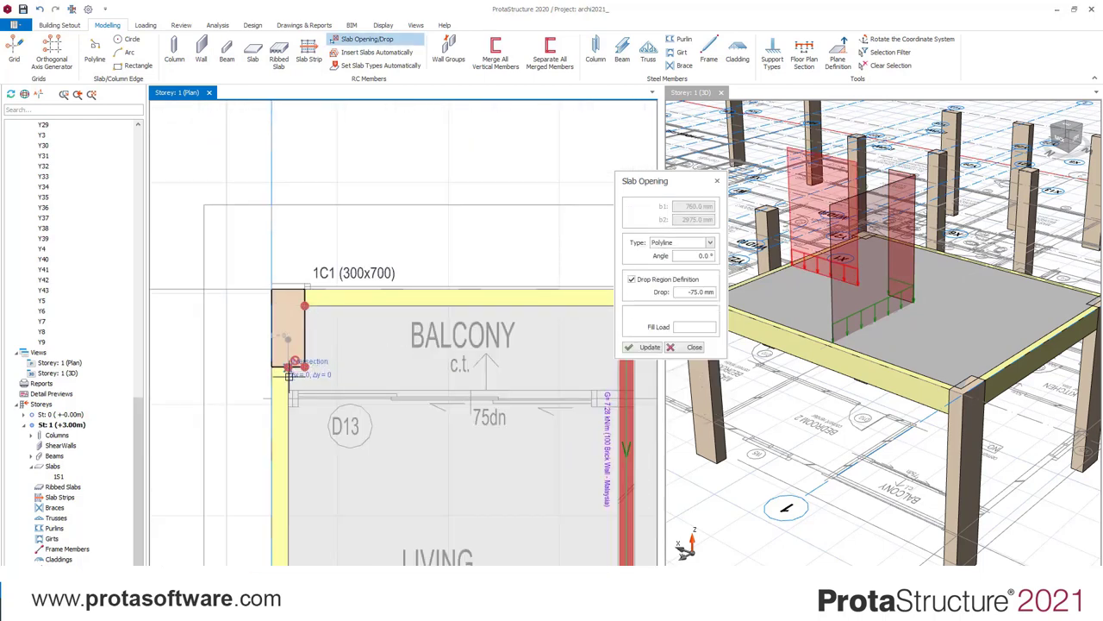
{"action": "middle_click_drag", "start_coordinate": [549, 390], "coordinate": [377, 370]}
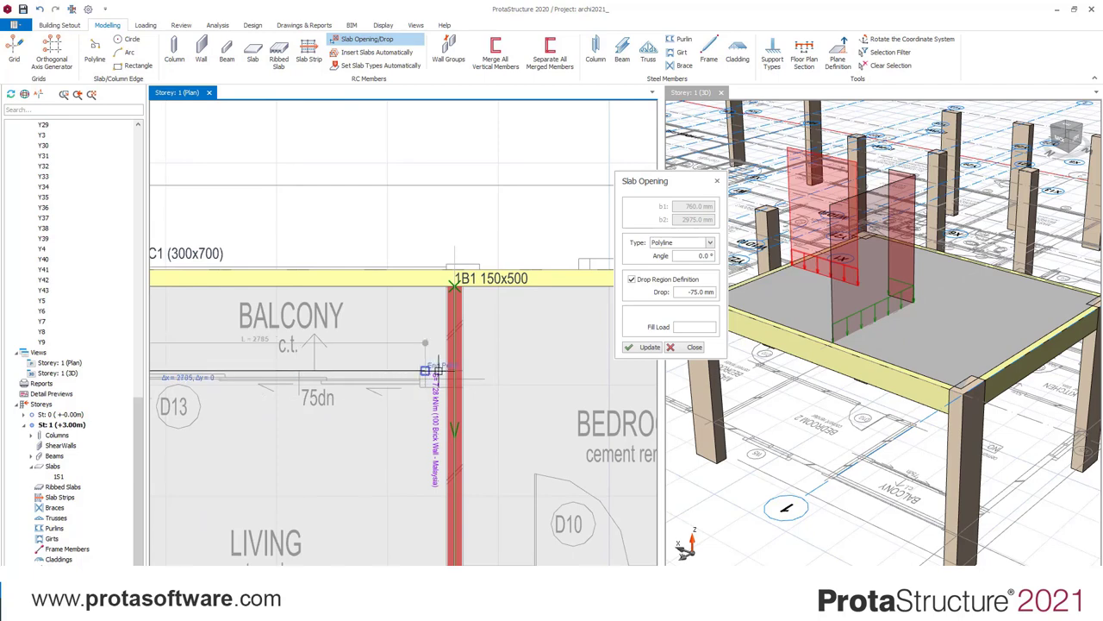
{"action": "scroll", "coordinate": [440, 373], "scroll_direction": "up", "scroll_amount": 1}
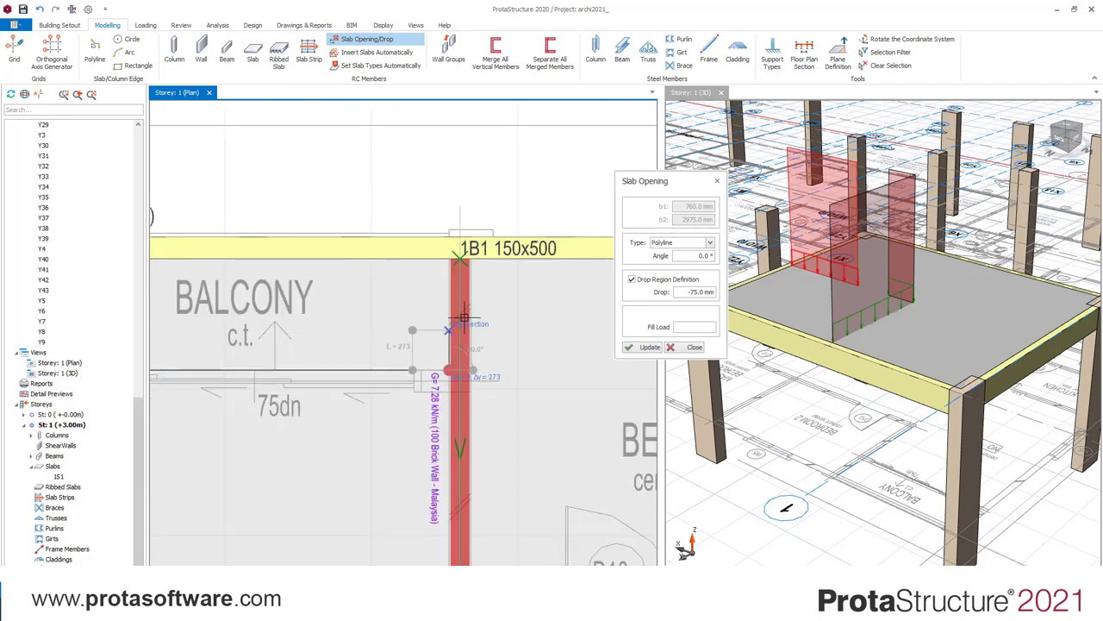
{"action": "middle_click_drag", "start_coordinate": [388, 295], "coordinate": [569, 349]}
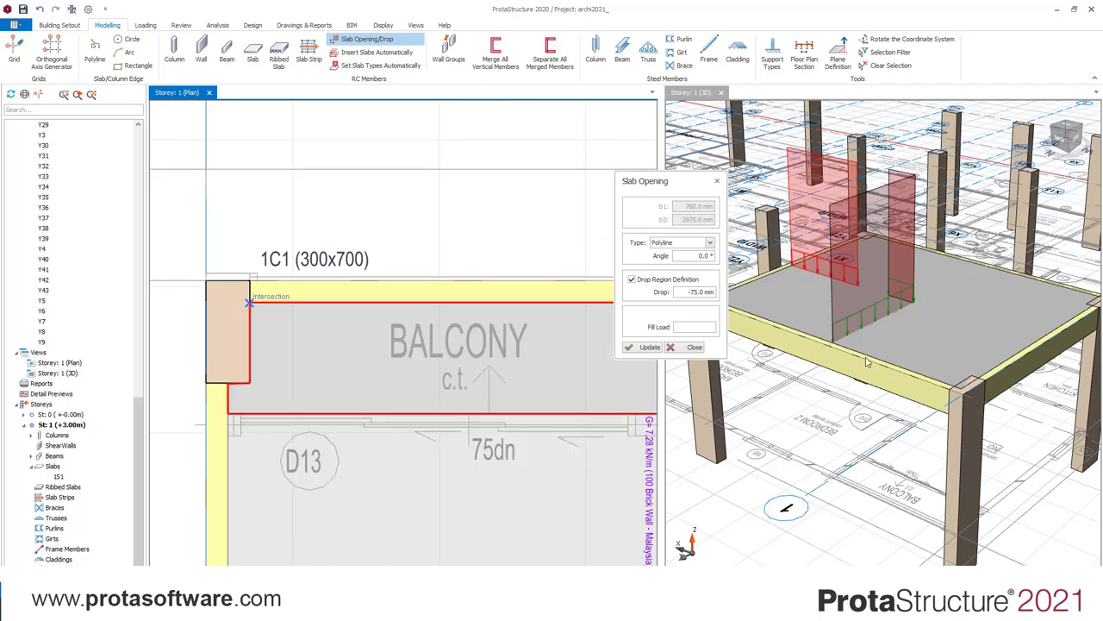
{"action": "scroll", "coordinate": [917, 392], "scroll_direction": "up", "scroll_amount": 4}
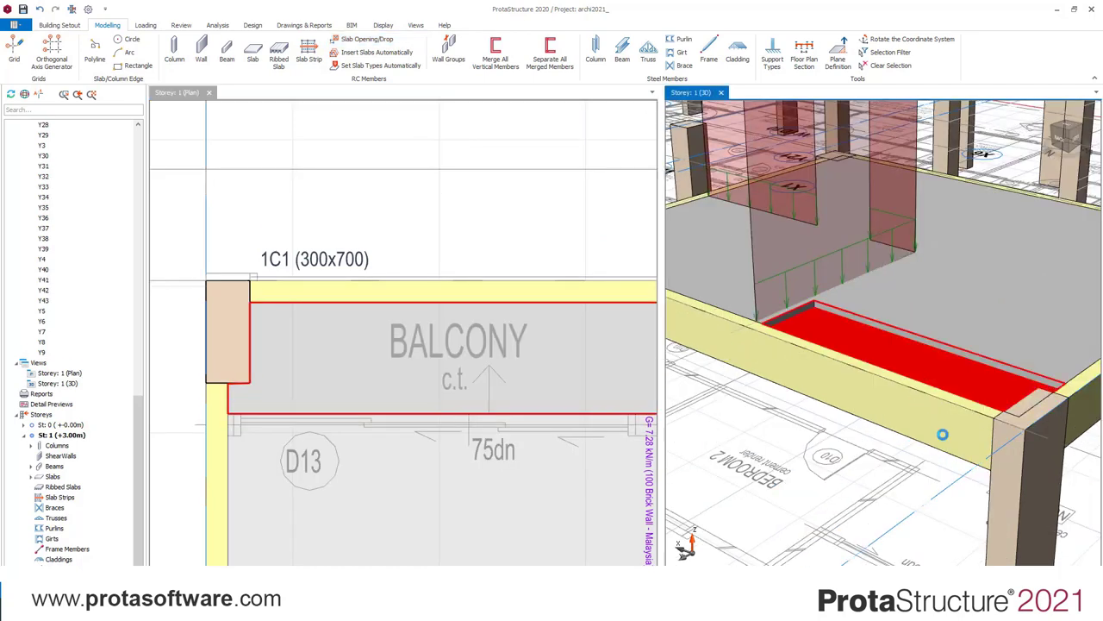
{"action": "middle_click_drag", "start_coordinate": [942, 435], "coordinate": [793, 315]}
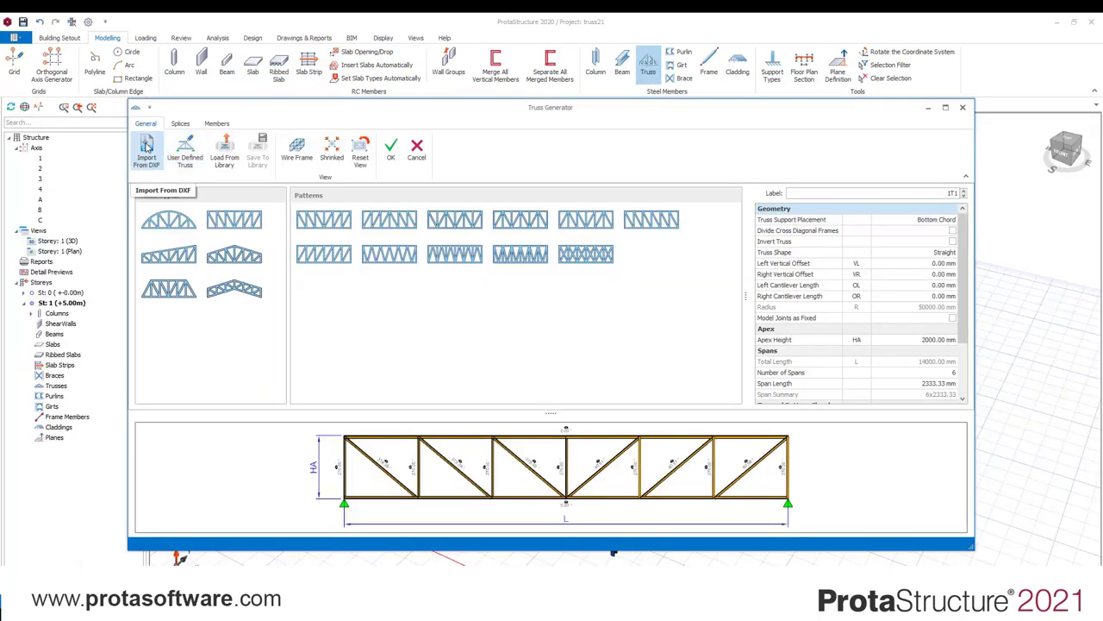
- Import the Truss1.dxf truss shape into the Truss Generator
{"action": "left_click", "coordinate": [146, 147]}
{"action": "scroll", "coordinate": [376, 316], "scroll_direction": "down", "scroll_amount": 3}
{"action": "scroll", "coordinate": [377, 317], "scroll_direction": "down", "scroll_amount": 1}
{"action": "left_click", "coordinate": [376, 344]}
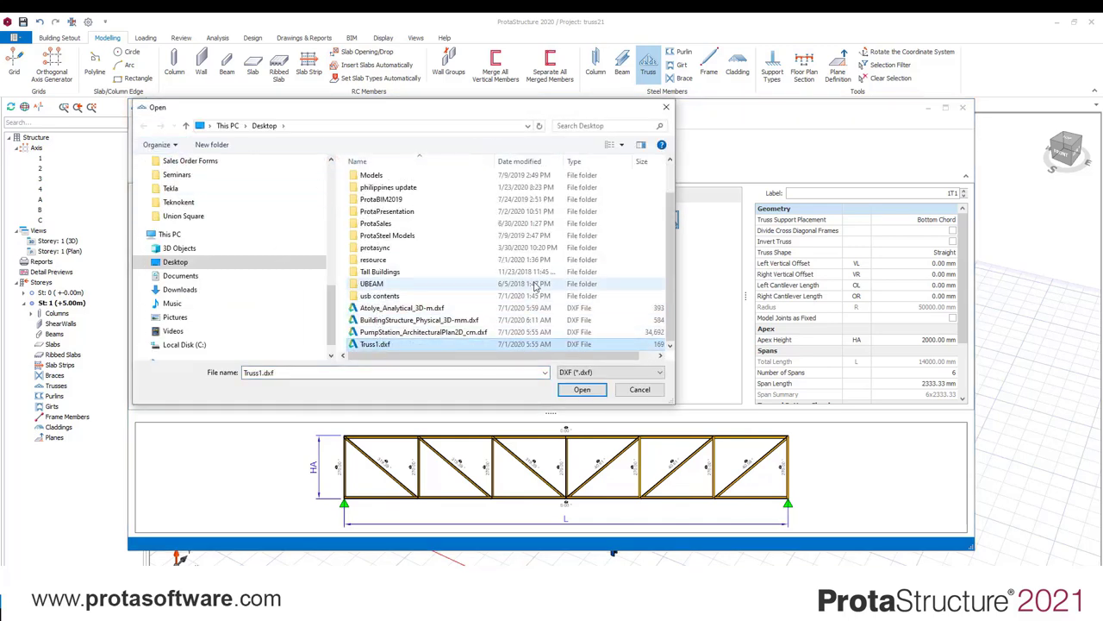
{"action": "left_click", "coordinate": [582, 389]}
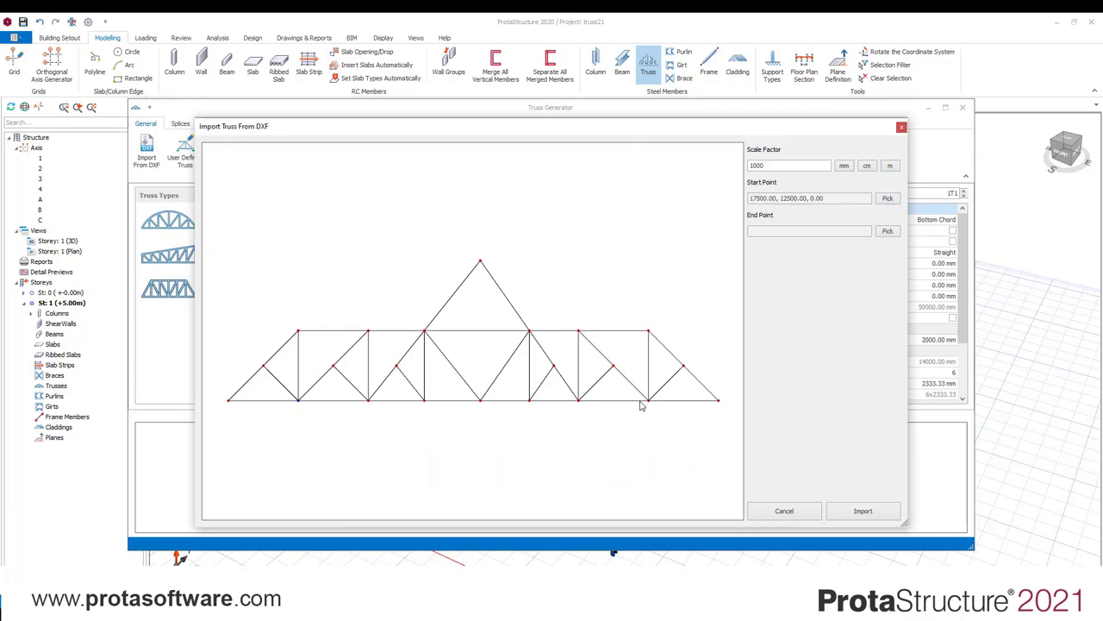
{"action": "left_click", "coordinate": [828, 512]}
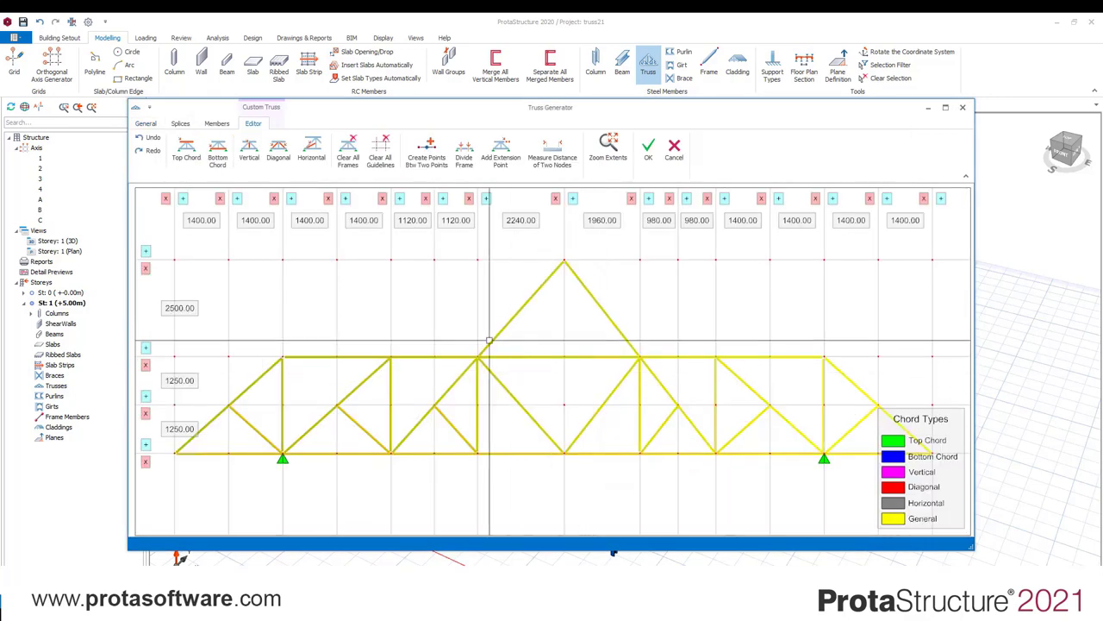
- Make the upper member the top chord, the bottom member the bottom chord, and the apex members diagonals
{"action": "right_click", "coordinate": [434, 356]}
{"action": "left_click", "coordinate": [470, 363]}
{"action": "right_click", "coordinate": [416, 452]}
{"action": "left_click", "coordinate": [470, 475]}
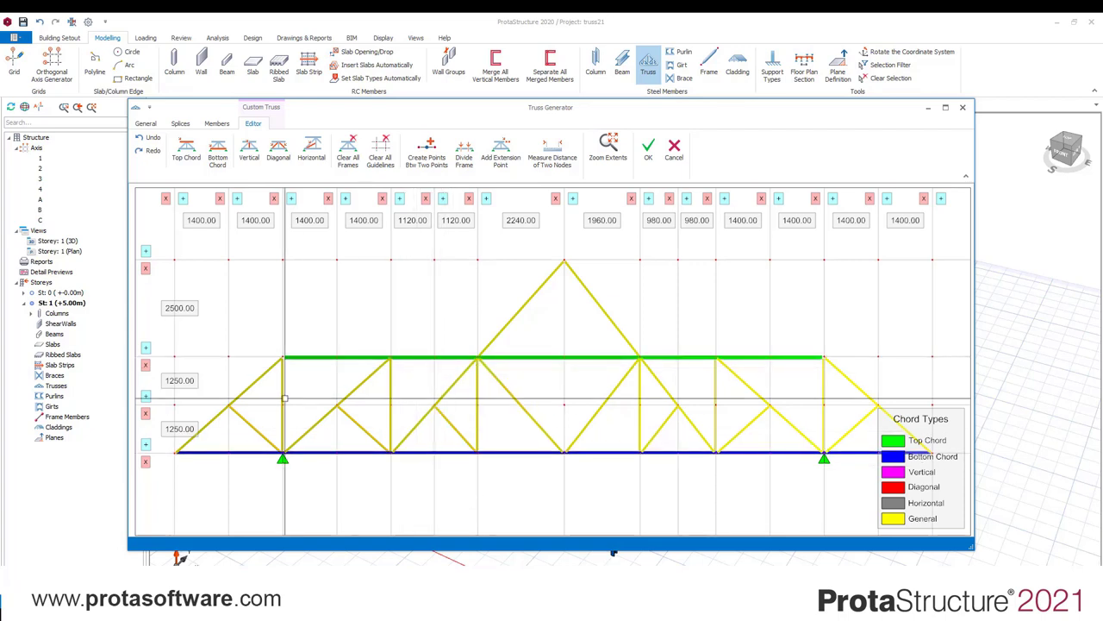
{"action": "right_click", "coordinate": [505, 283]}
{"action": "left_click", "coordinate": [531, 318]}
- Place trusses 1T1–1T4 on the column tops
{"action": "left_click", "coordinate": [648, 151]}
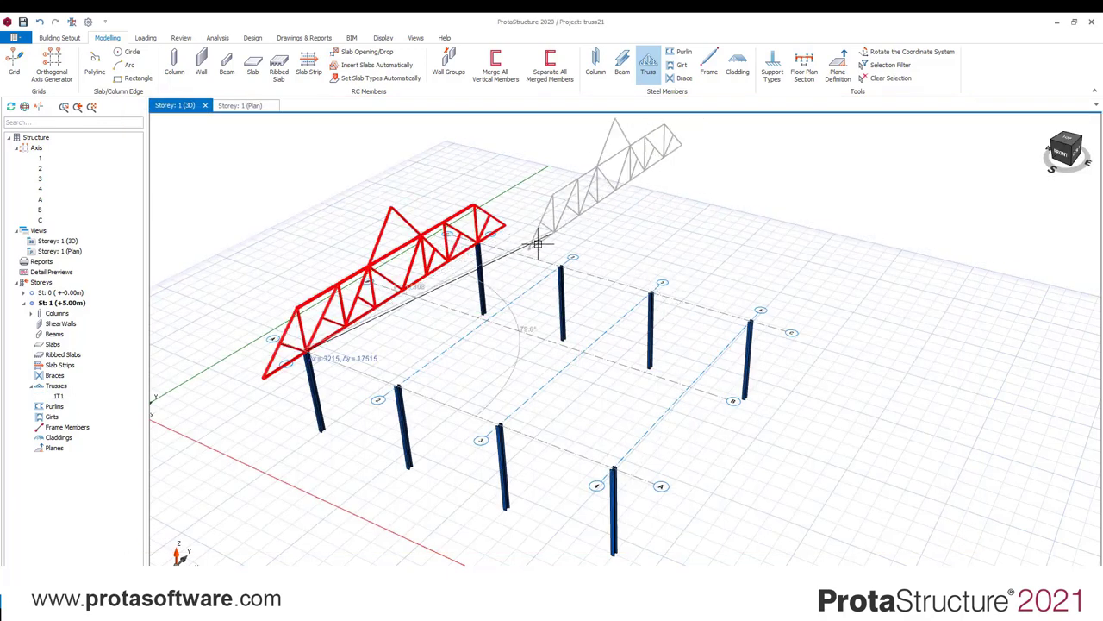
{"action": "left_click", "coordinate": [398, 388]}
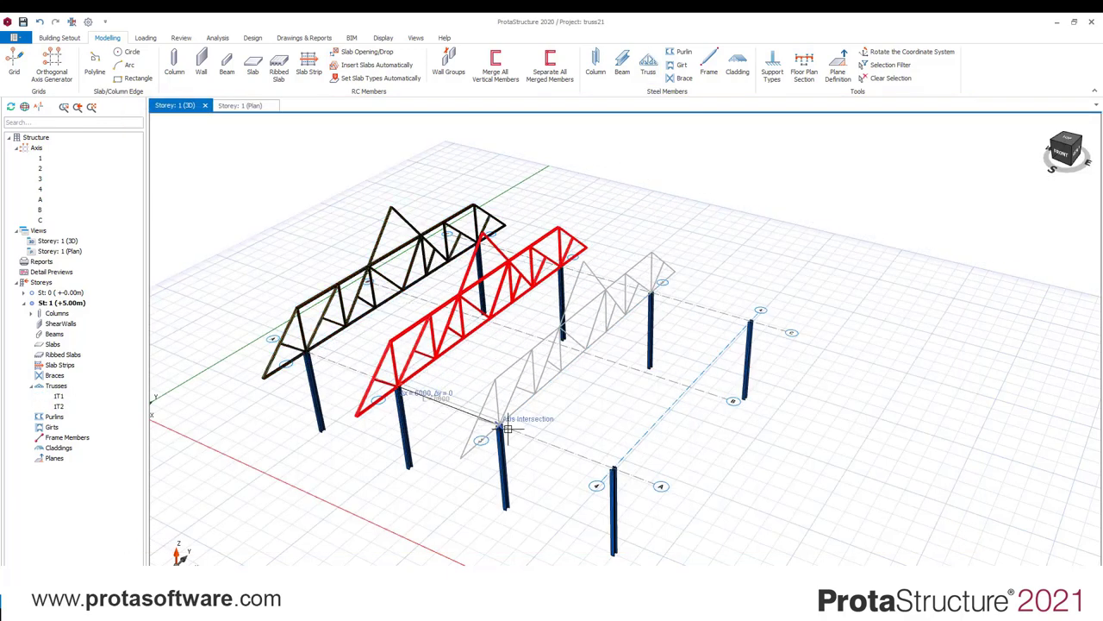
{"action": "left_click", "coordinate": [500, 425]}
{"action": "left_click", "coordinate": [633, 453]}
{"action": "key", "text": "Escape"}
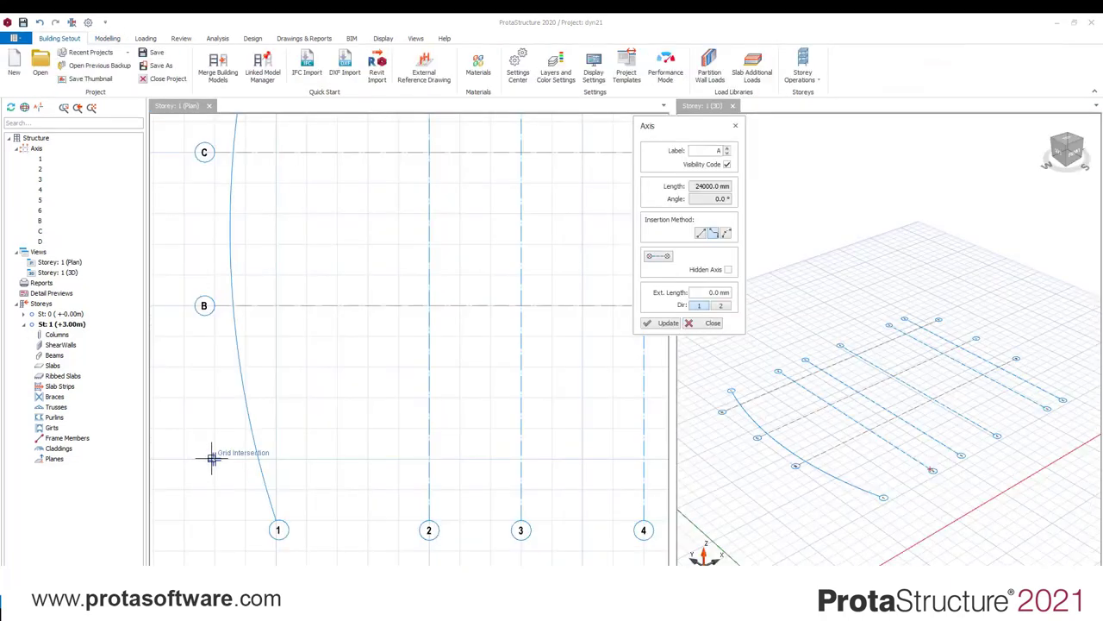
- Draw the multi-point bent axis A across the grid intersections
{"action": "left_click", "coordinate": [211, 457]}
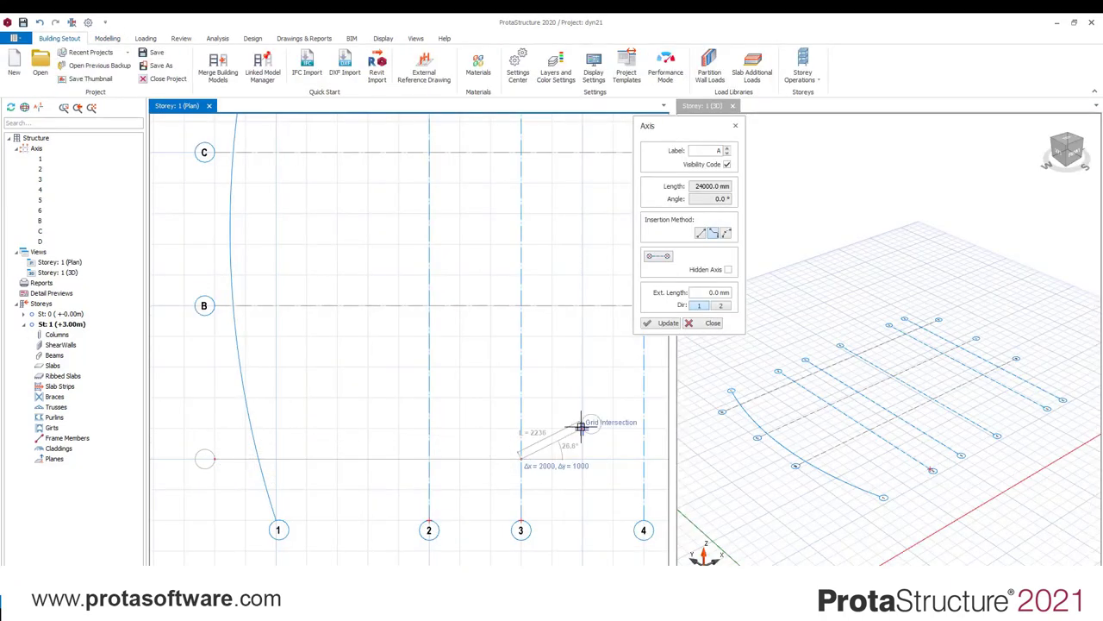
{"action": "middle_click_drag", "start_coordinate": [582, 427], "coordinate": [364, 437]}
{"action": "left_click", "coordinate": [429, 411]}
{"action": "middle_click_drag", "start_coordinate": [533, 426], "coordinate": [301, 414]}
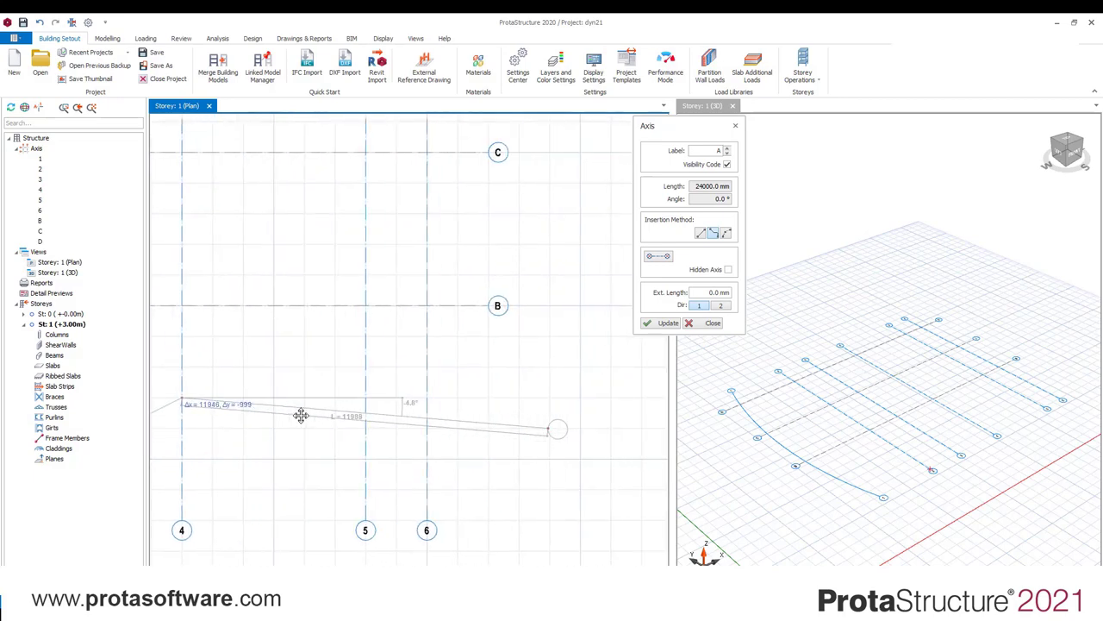
{"action": "left_click", "coordinate": [487, 395]}
{"action": "scroll", "coordinate": [521, 420], "scroll_direction": "down", "scroll_amount": 3}
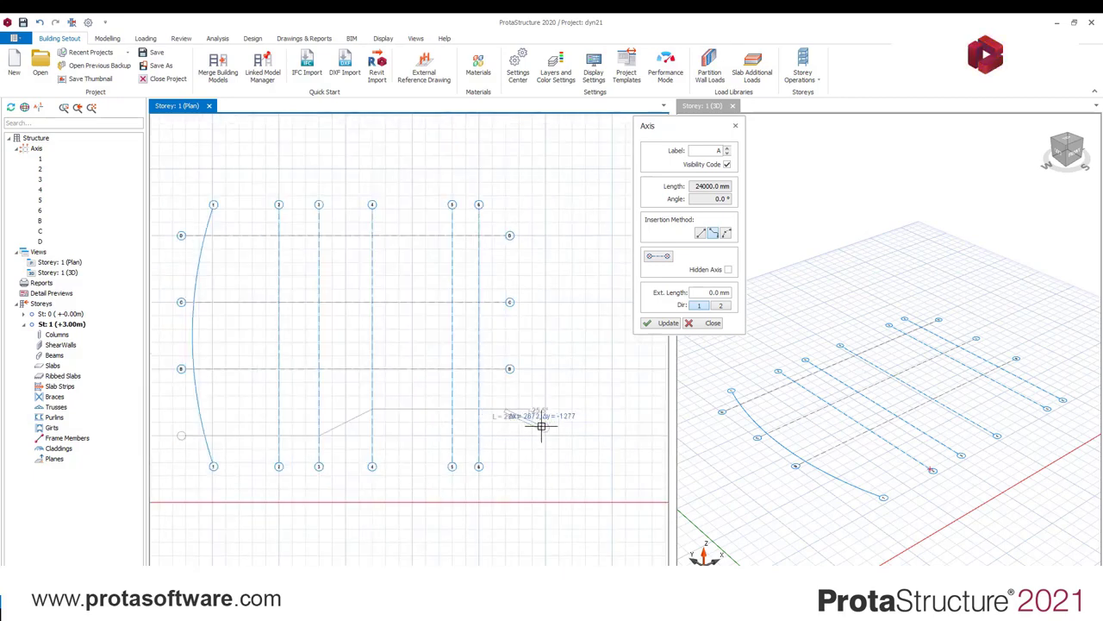
{"action": "right_click", "coordinate": [541, 426]}
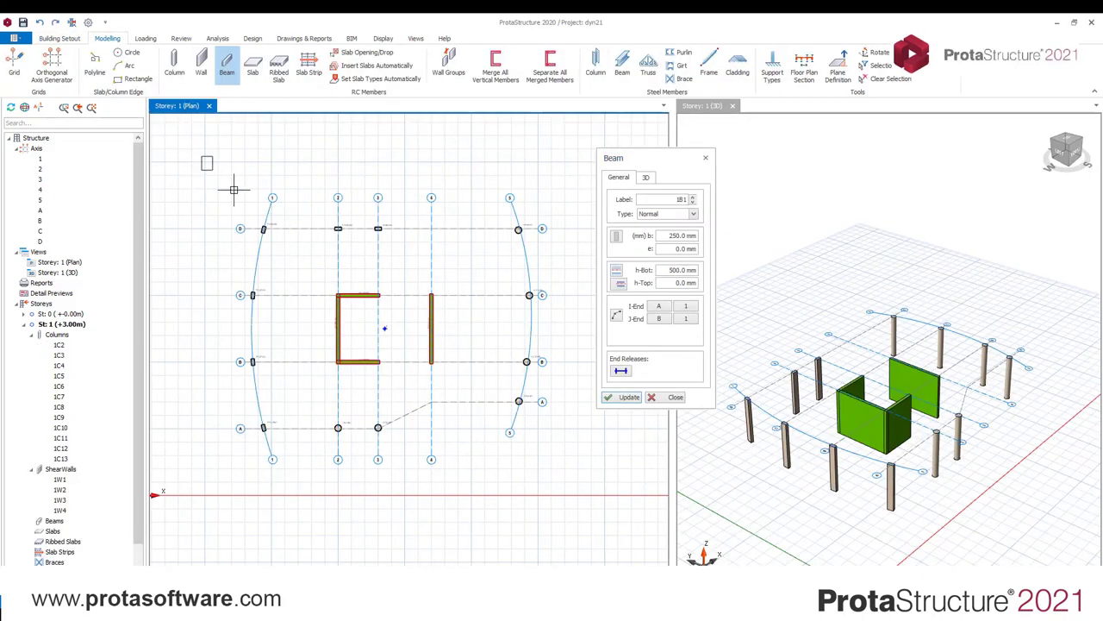
- Create unsplit beams along all axes, then draw slab 1S12 with an arc edge
{"action": "left_click_drag", "start_coordinate": [202, 156], "coordinate": [569, 472]}
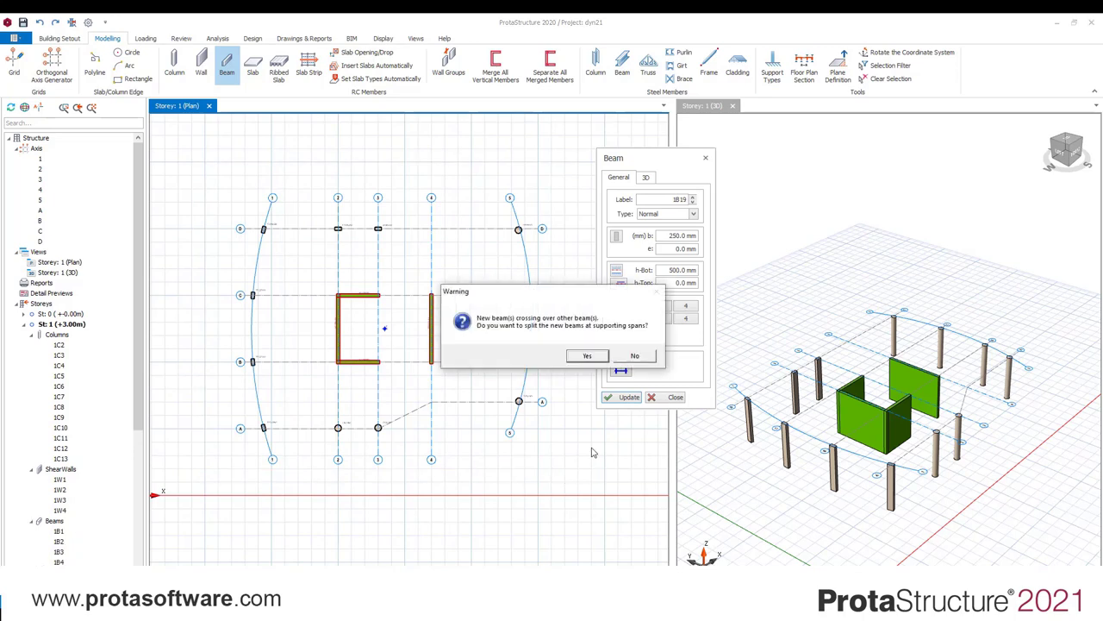
{"action": "left_click", "coordinate": [634, 356]}
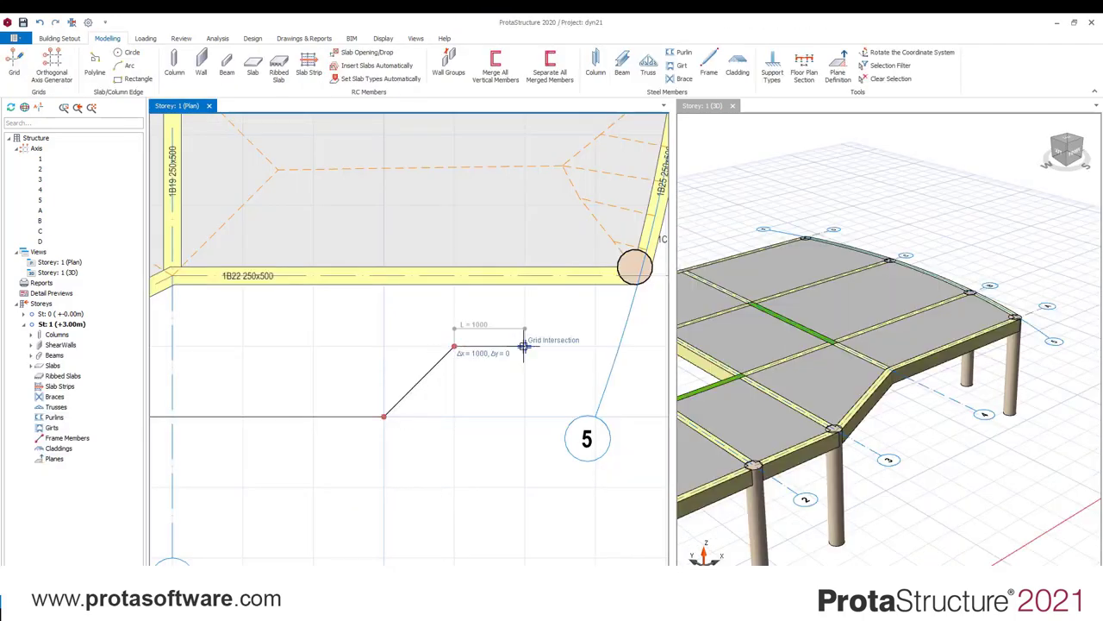
{"action": "left_click", "coordinate": [524, 346]}
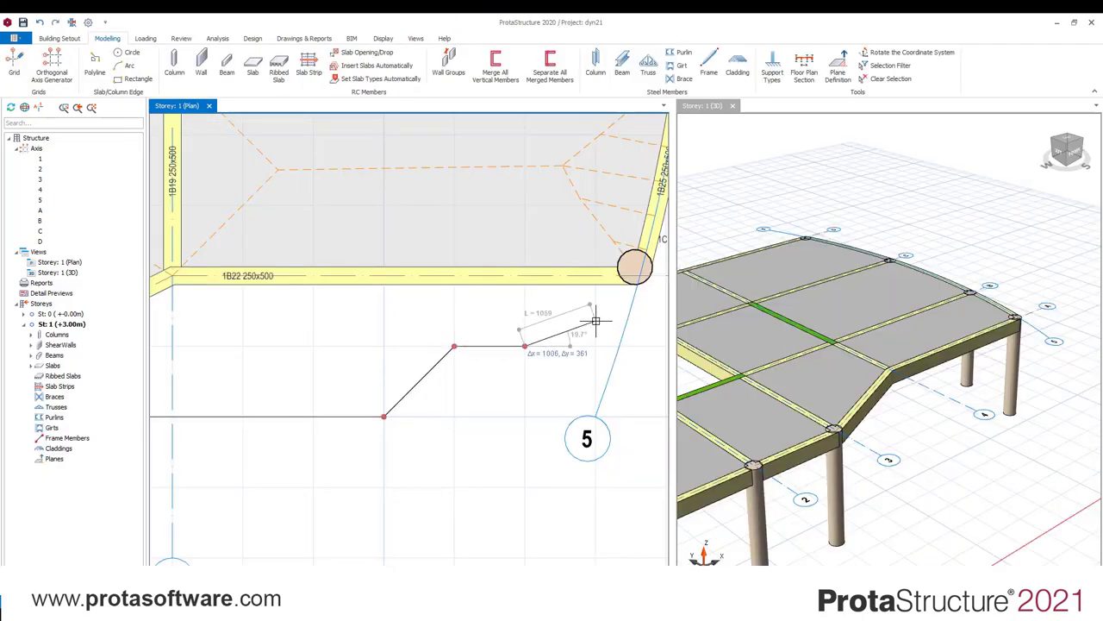
{"action": "left_click", "coordinate": [636, 277]}
{"action": "right_click", "coordinate": [536, 215]}
{"action": "left_click", "coordinate": [551, 223]}
{"action": "scroll", "coordinate": [541, 328], "scroll_direction": "down", "scroll_amount": 3}
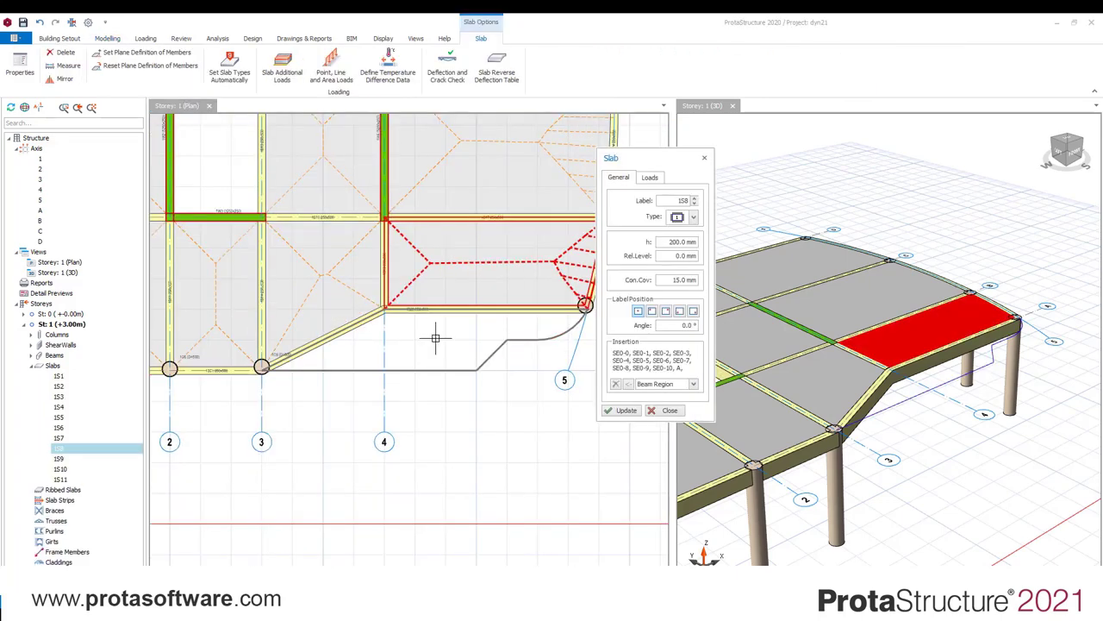
{"action": "left_click", "coordinate": [436, 337]}
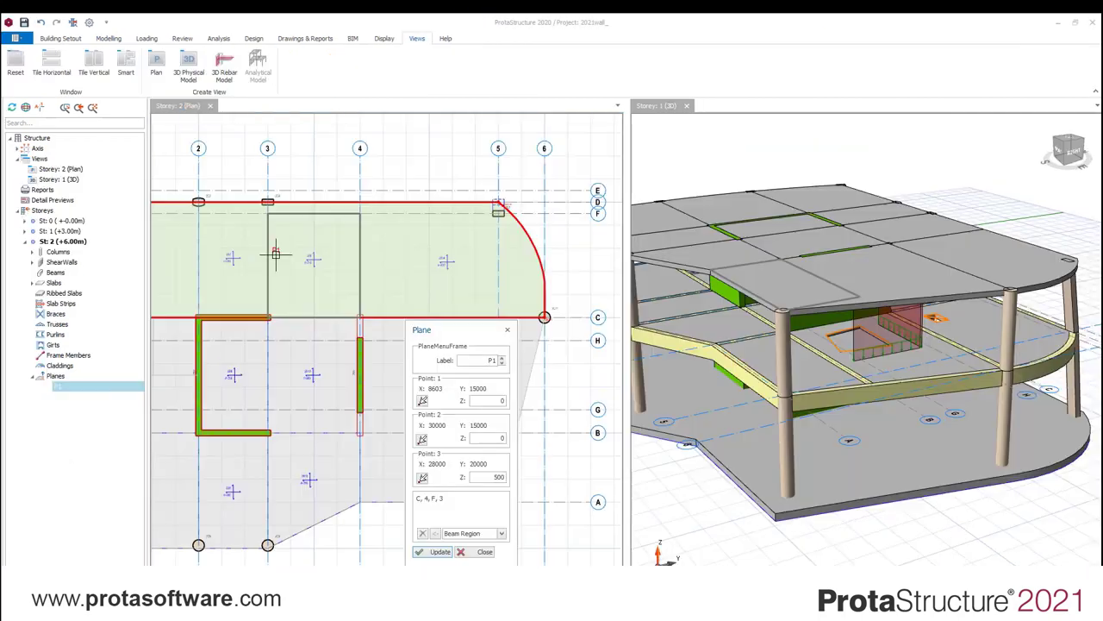
- Move the members onto plane P1 and confirm the adjustment
{"action": "right_click", "coordinate": [274, 252]}
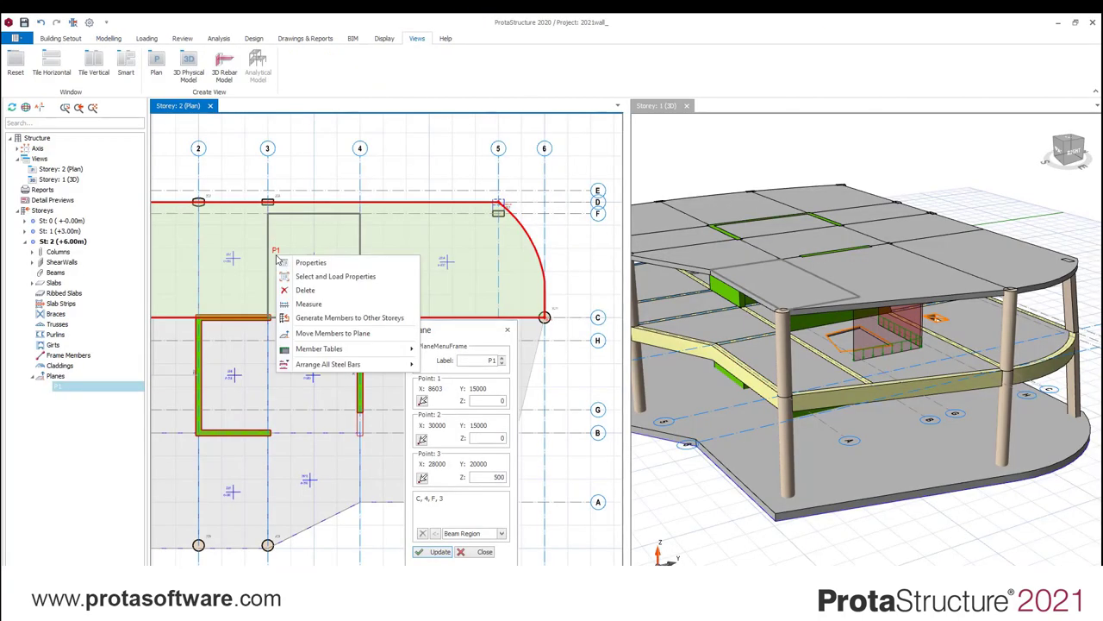
{"action": "left_click", "coordinate": [312, 333]}
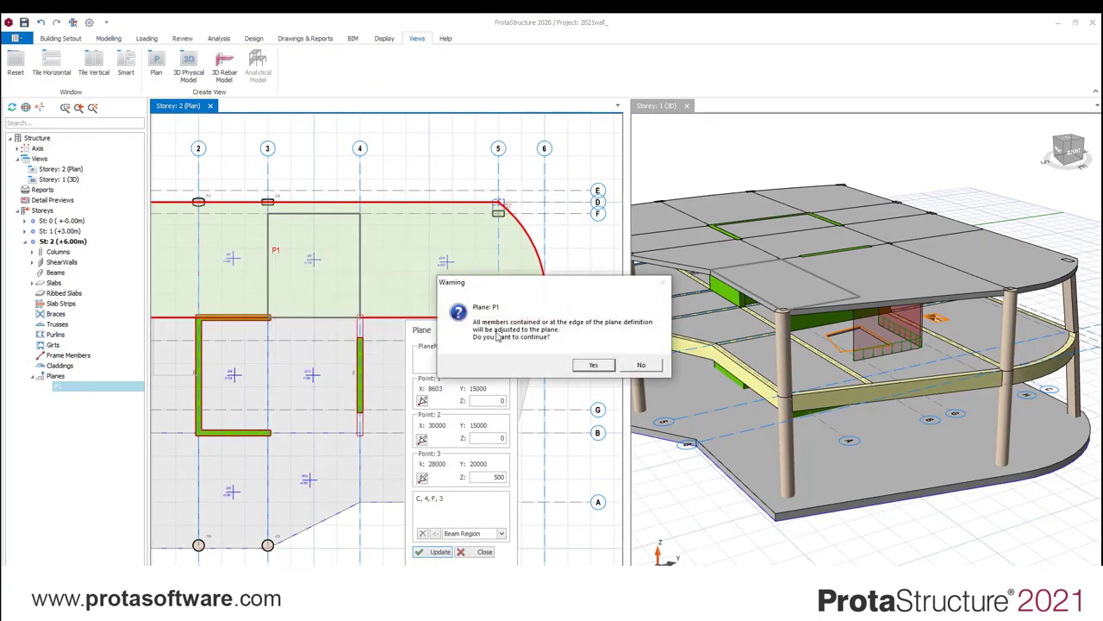
{"action": "left_click", "coordinate": [593, 366]}
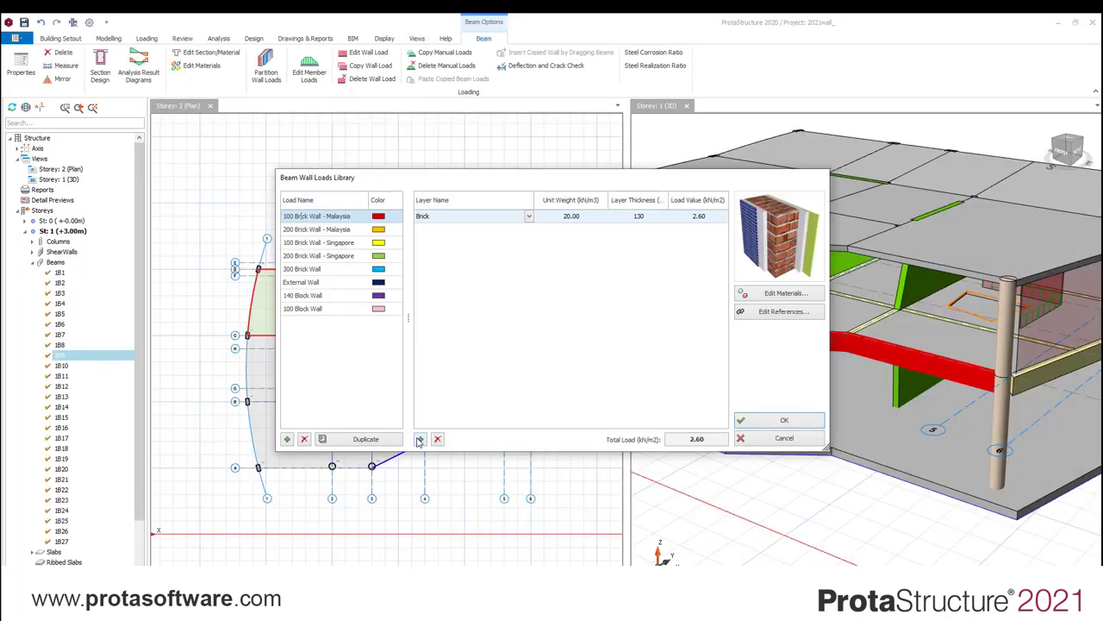
- Add a 7 - Plaster layer to the 100 Brick Wall - Malaysia wall load
{"action": "left_click", "coordinate": [420, 439]}
{"action": "left_click", "coordinate": [528, 229]}
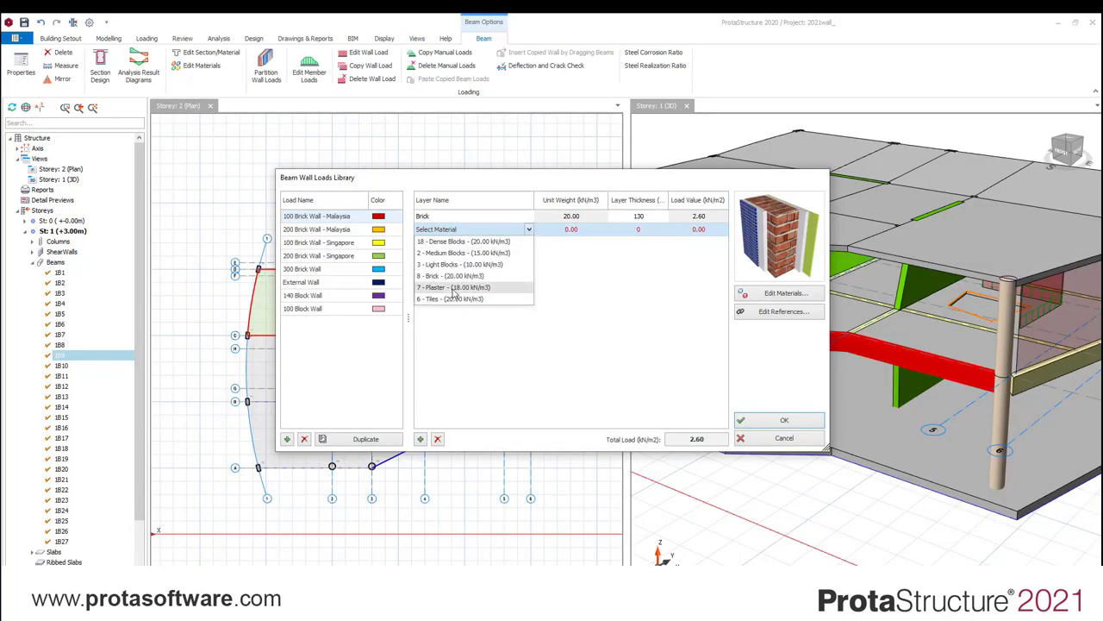
{"action": "left_click", "coordinate": [455, 292]}
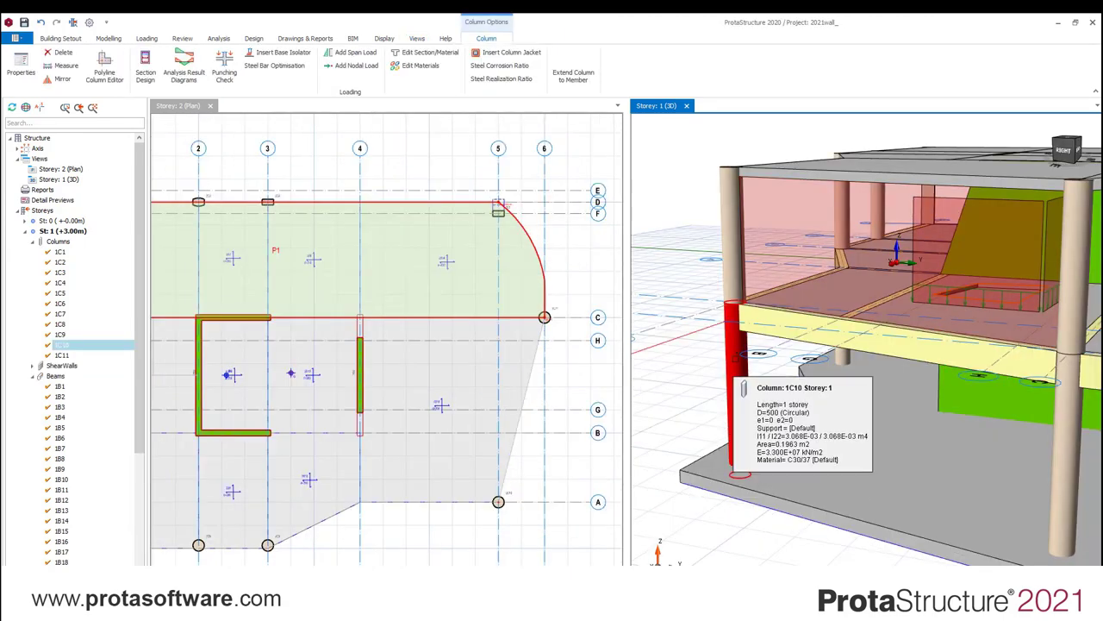
- Select column 1C10 in the steel frame model
{"action": "left_click", "coordinate": [731, 259]}
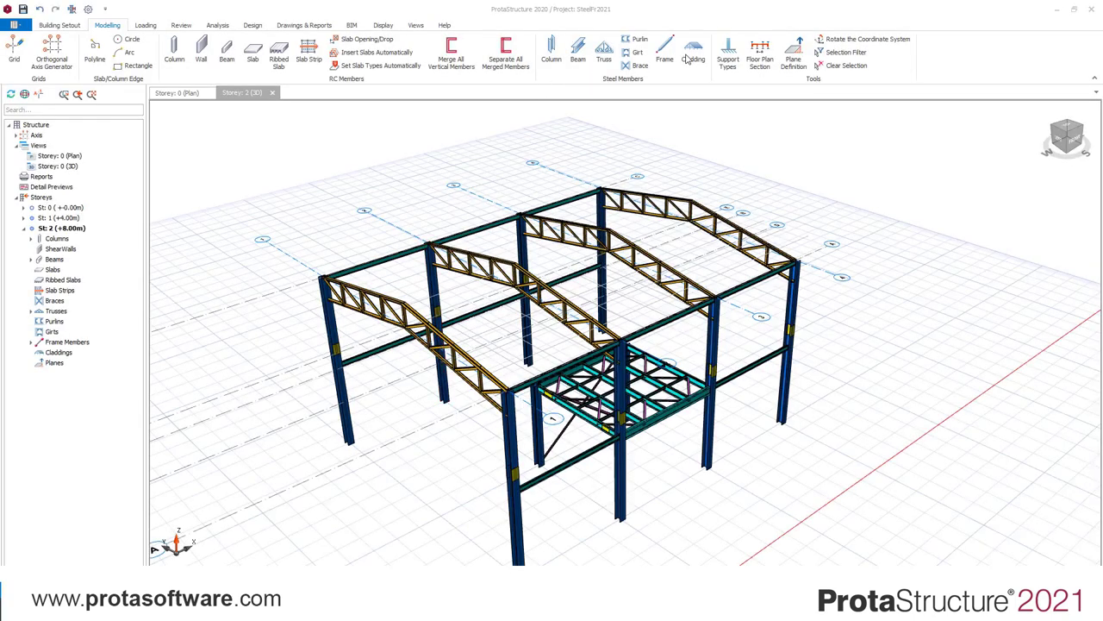
- Start purlins on the roof truss and set their profile to UKPFC150X75X18
{"action": "left_click", "coordinate": [636, 41]}
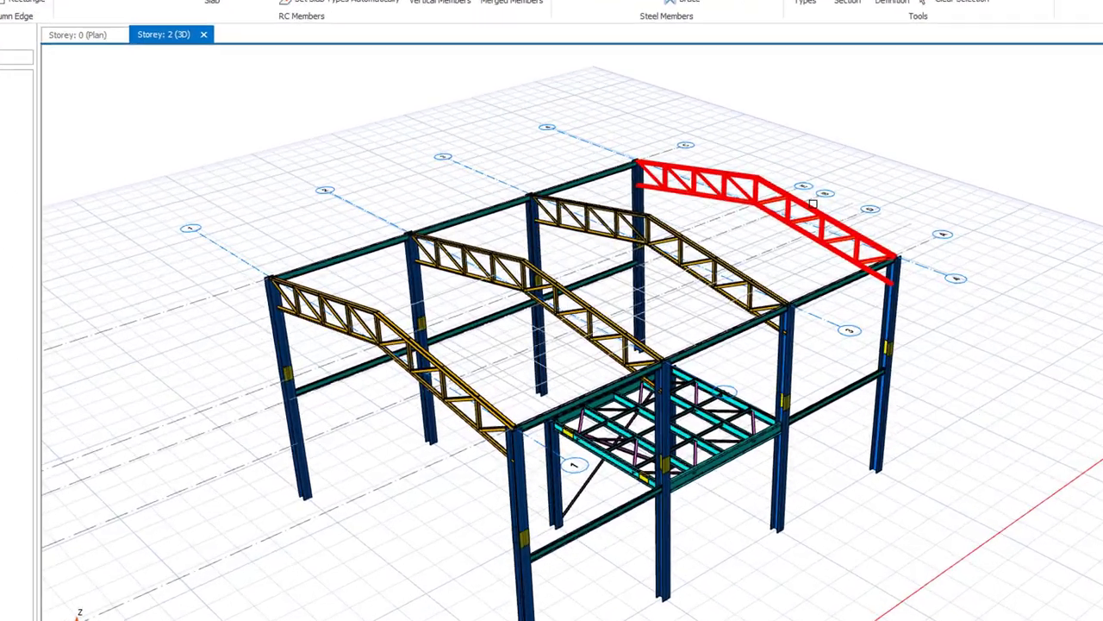
{"action": "left_click", "coordinate": [811, 203]}
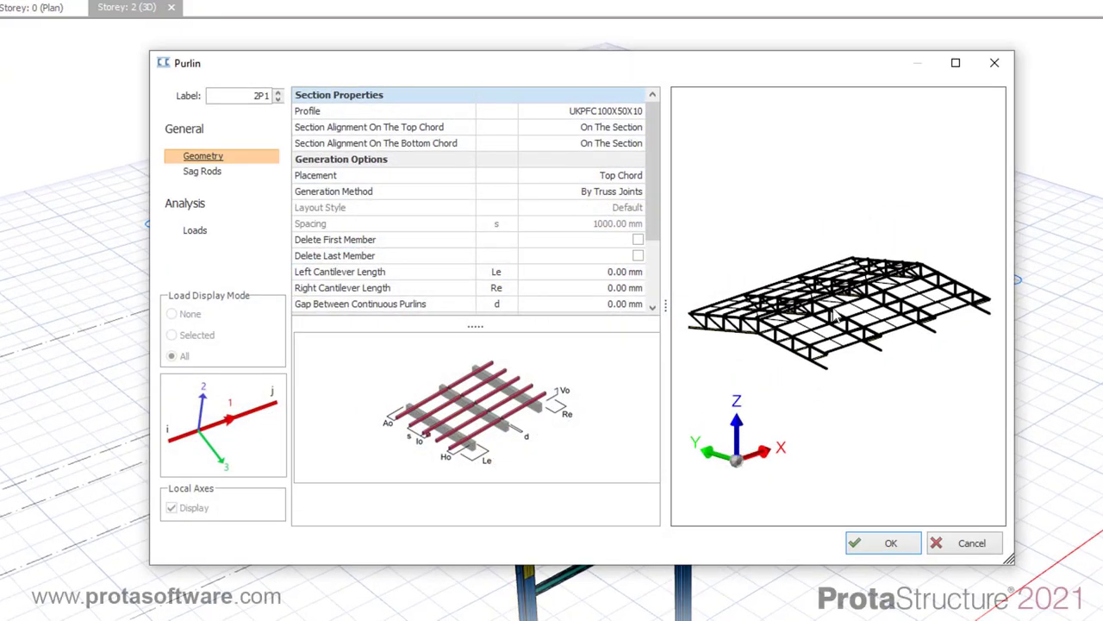
{"action": "scroll", "coordinate": [834, 317], "scroll_direction": "up", "scroll_amount": 5}
{"action": "scroll", "coordinate": [833, 317], "scroll_direction": "up", "scroll_amount": 4}
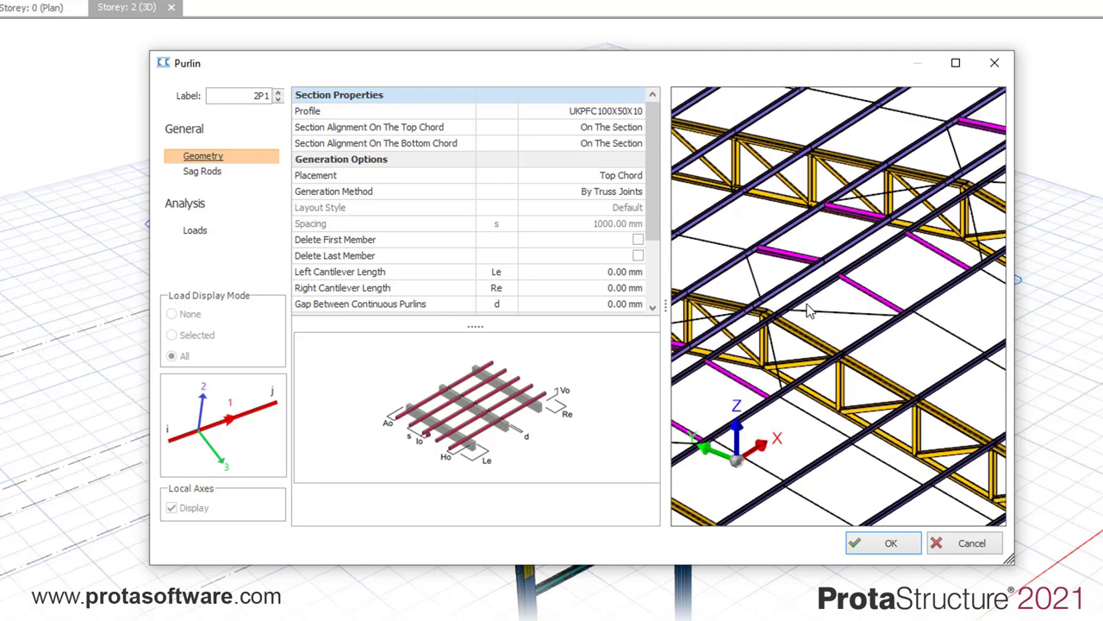
{"action": "double_click", "coordinate": [601, 117]}
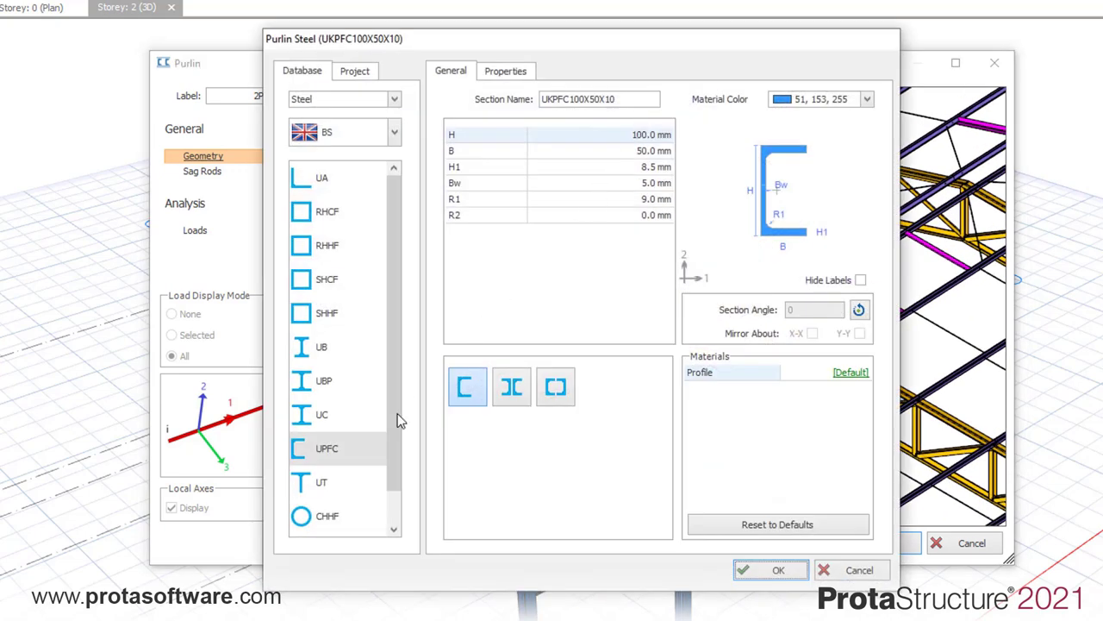
{"action": "left_click", "coordinate": [337, 450]}
{"action": "left_click", "coordinate": [548, 160]}
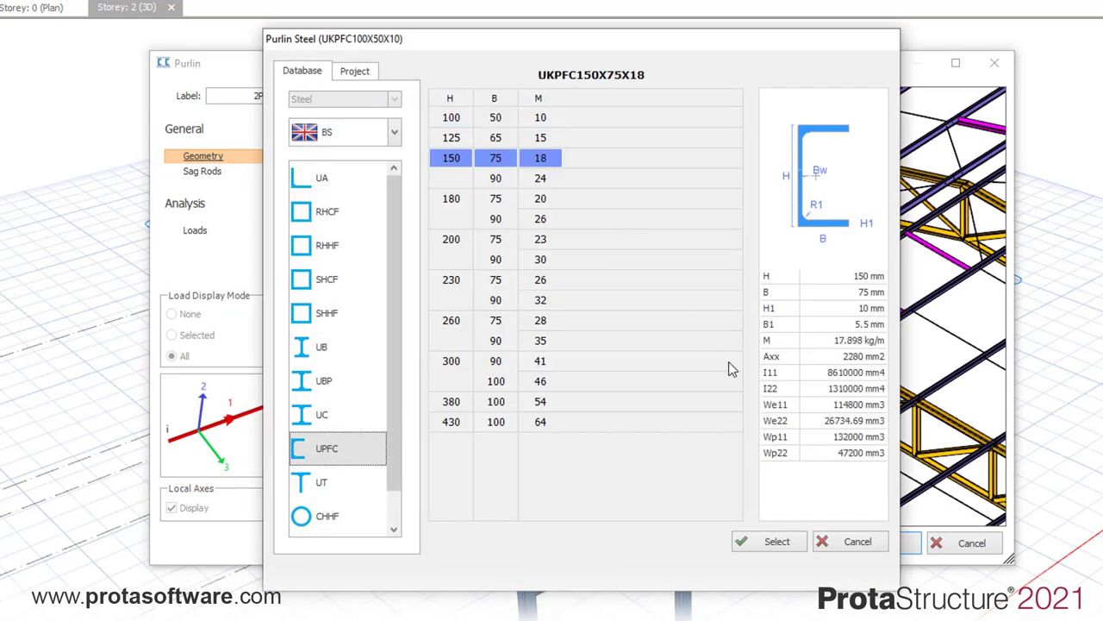
{"action": "left_click", "coordinate": [749, 543]}
{"action": "left_click", "coordinate": [785, 569]}
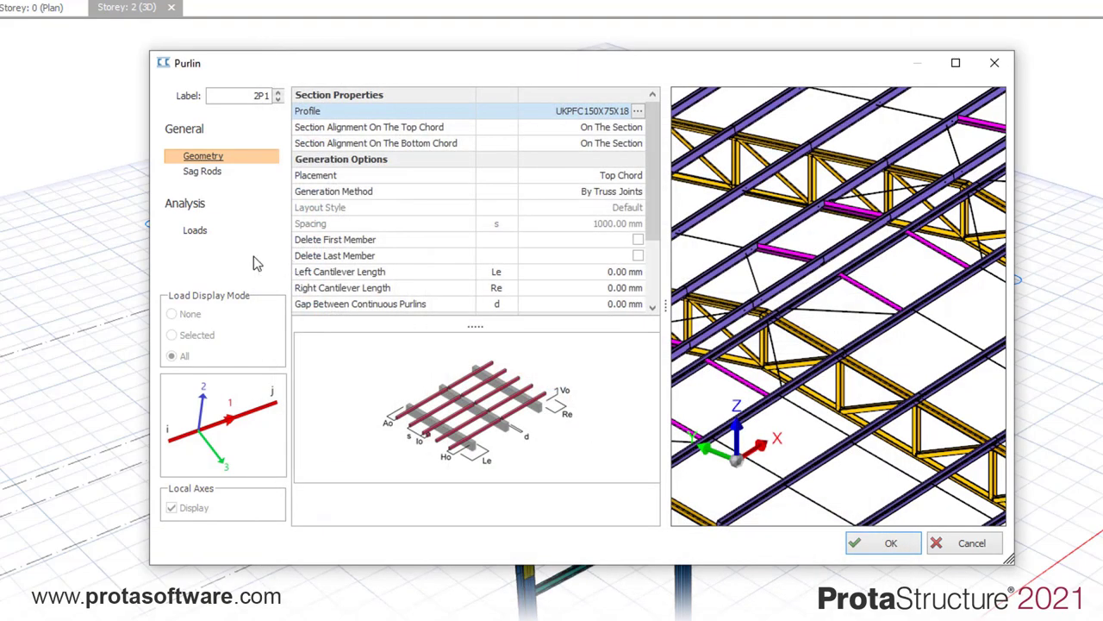
- Generate the purlins across the roof and inspect them in 3D
{"action": "left_click", "coordinate": [893, 541]}
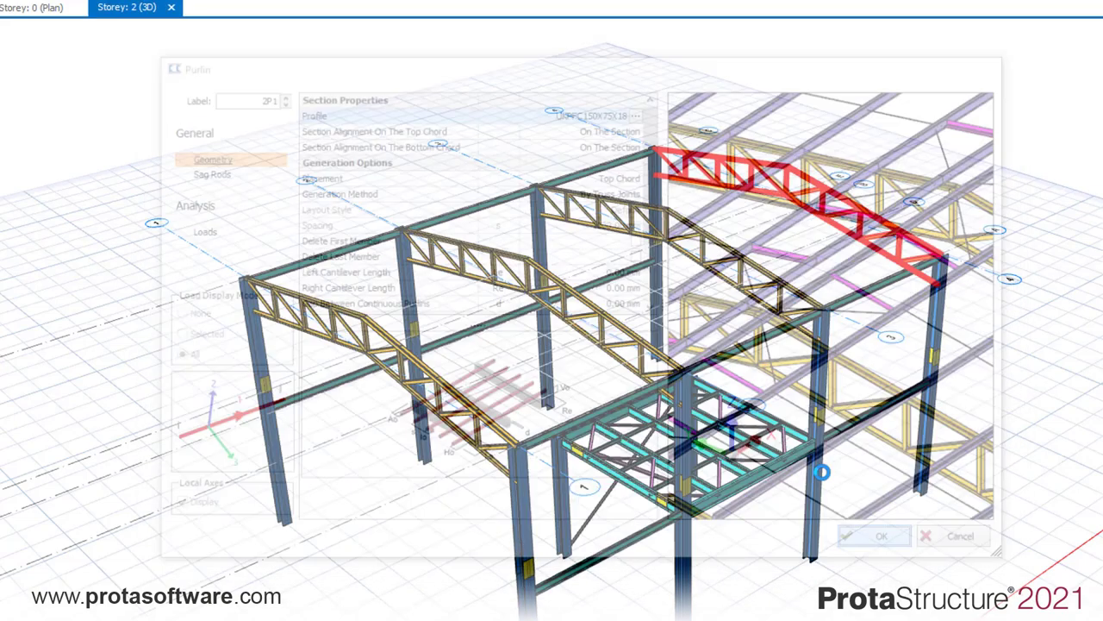
{"action": "scroll", "coordinate": [791, 427], "scroll_direction": "up", "scroll_amount": 3}
{"action": "scroll", "coordinate": [791, 427], "scroll_direction": "down", "scroll_amount": 3}
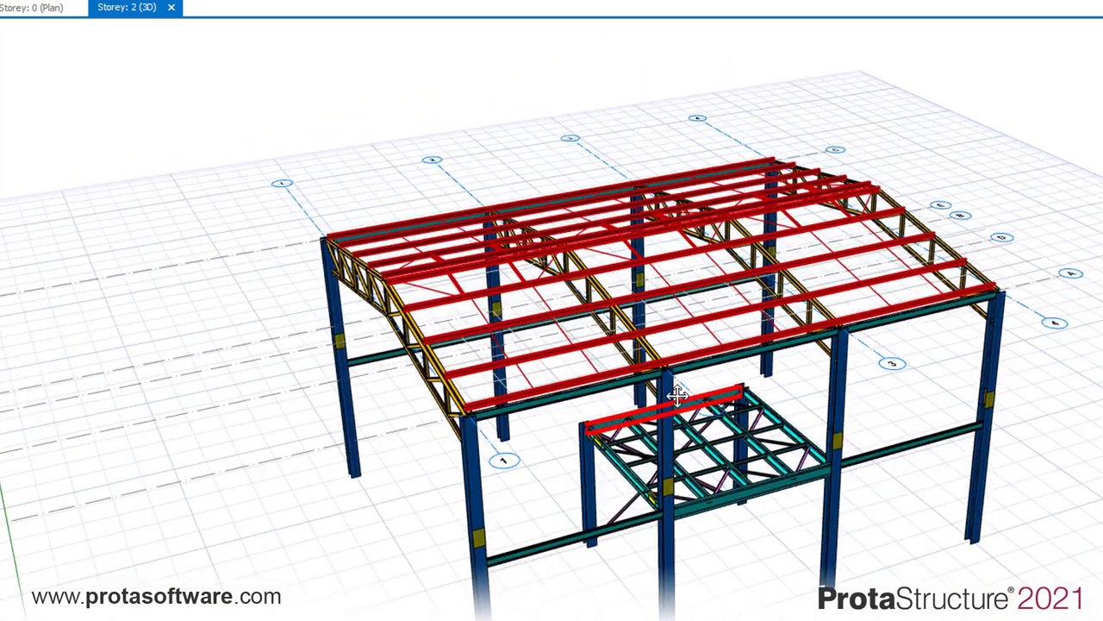
{"action": "middle_click_drag", "start_coordinate": [791, 426], "coordinate": [749, 417]}
{"action": "scroll", "coordinate": [759, 422], "scroll_direction": "up", "scroll_amount": 5}
{"action": "scroll", "coordinate": [743, 414], "scroll_direction": "down", "scroll_amount": 2}
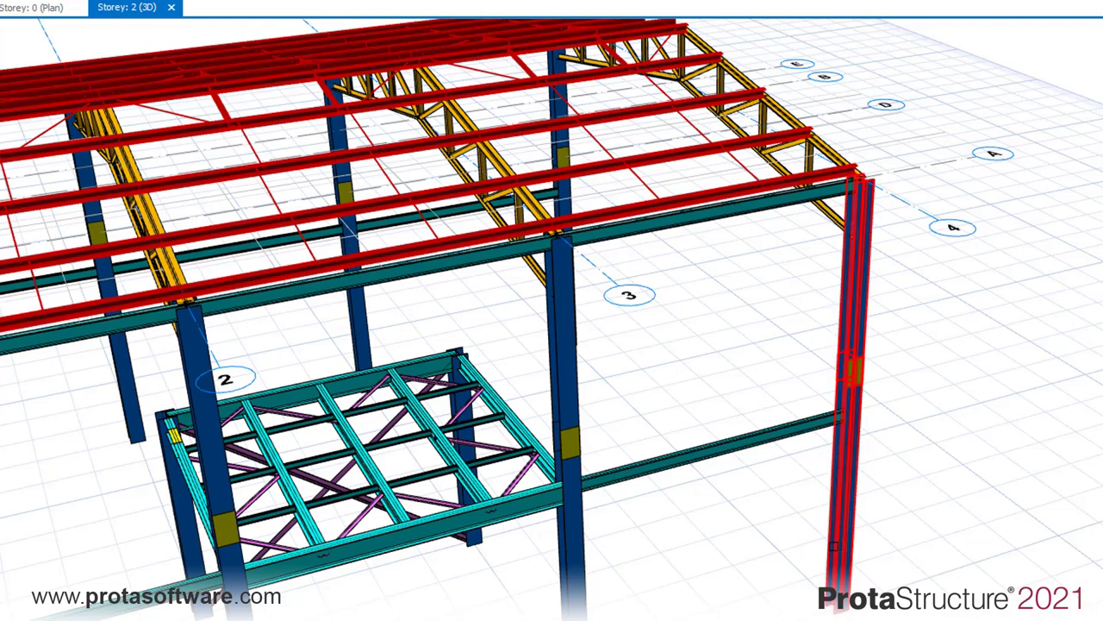
- Start bracing at the right front column with a Count of 2 panels
{"action": "left_click", "coordinate": [834, 553]}
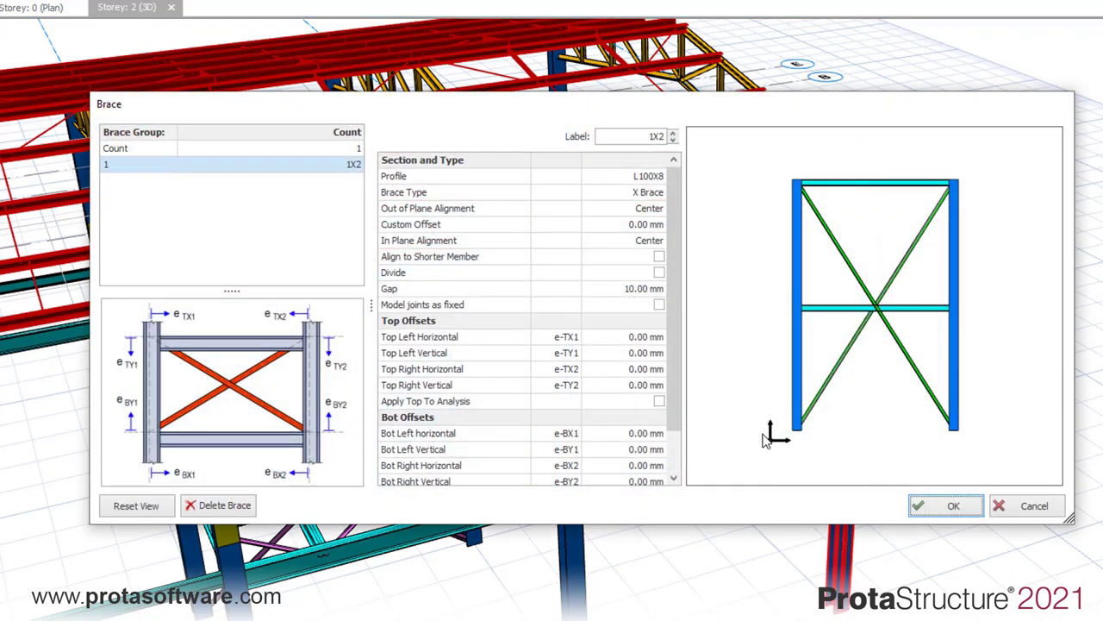
{"action": "left_click", "coordinate": [343, 149]}
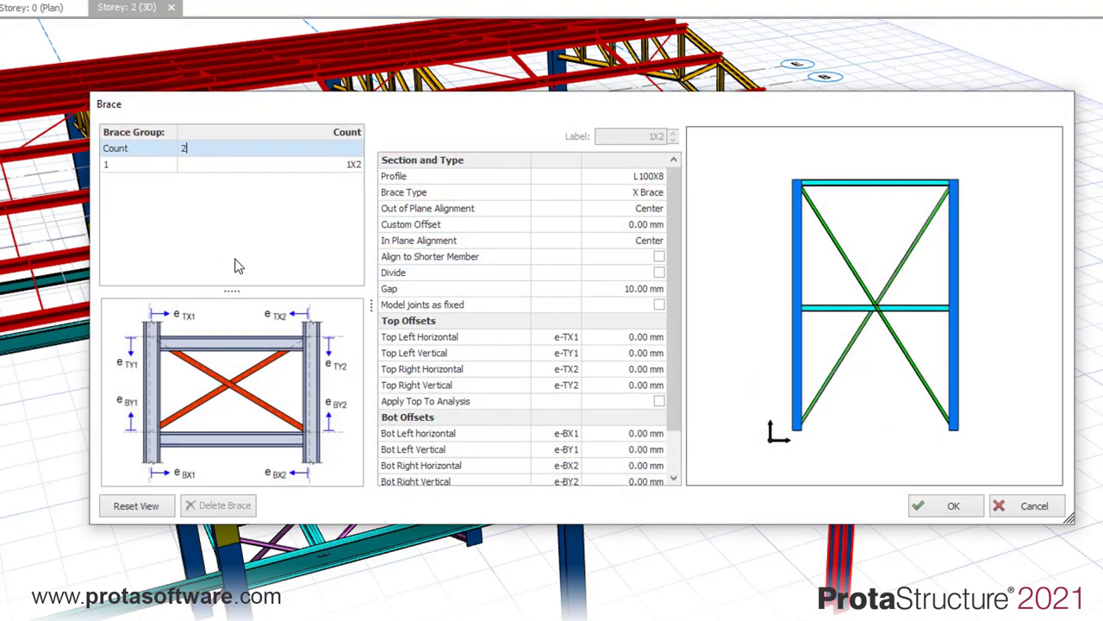
{"action": "key", "text": "Return"}
{"action": "left_click_drag", "start_coordinate": [813, 374], "coordinate": [876, 413]}
{"action": "scroll", "coordinate": [883, 370], "scroll_direction": "up", "scroll_amount": 3}
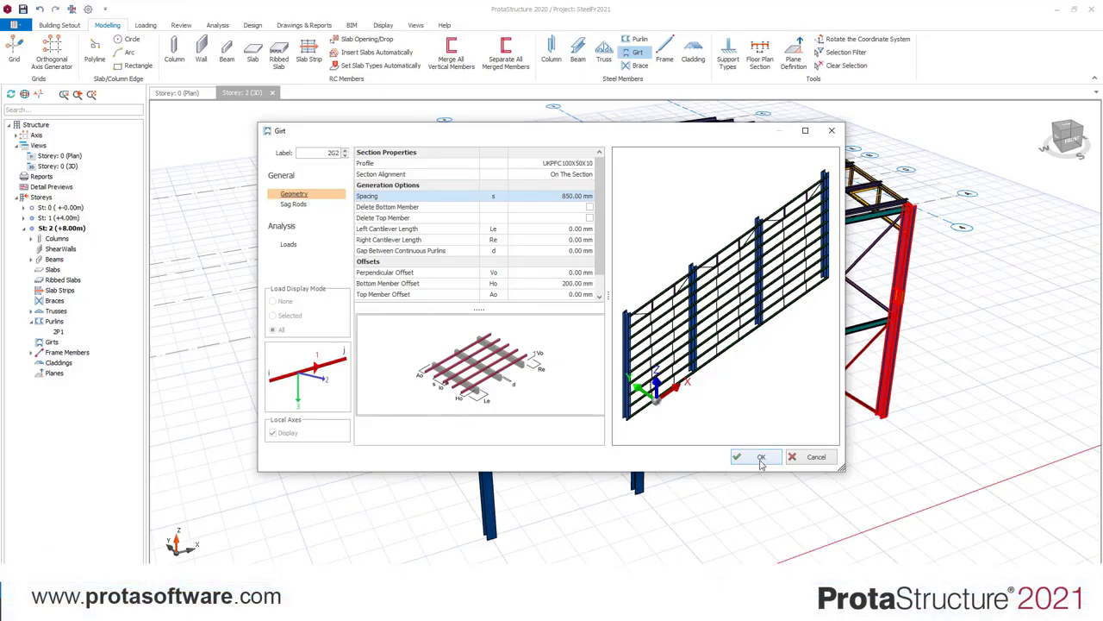
- Generate girts on the front frame, then pick a side-wall column for the next girts
{"action": "left_click", "coordinate": [761, 458]}
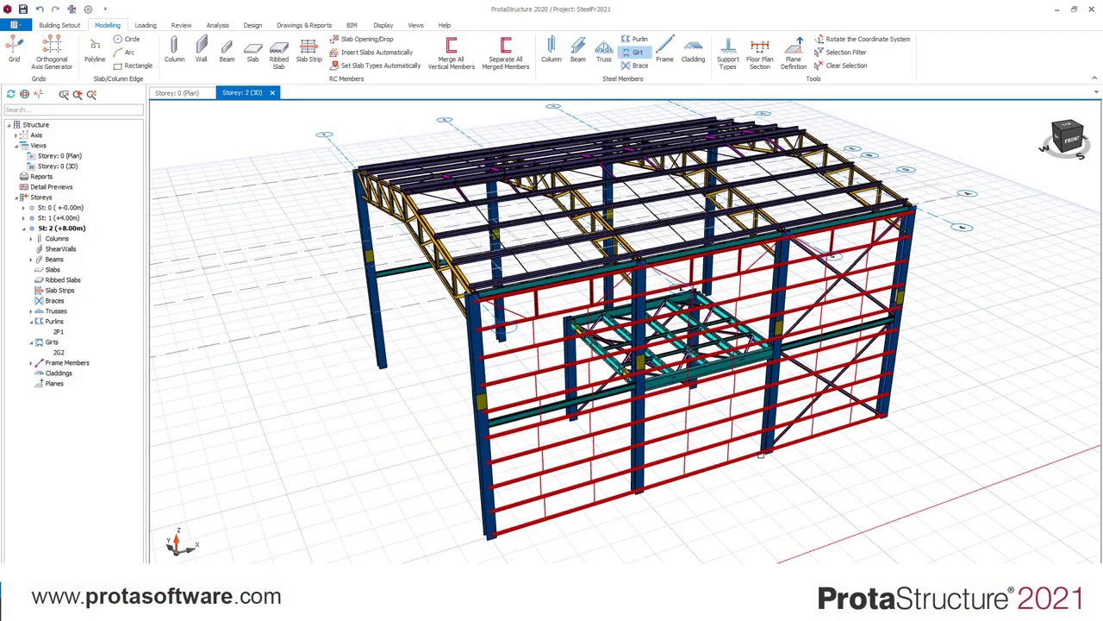
{"action": "middle_click_drag", "start_coordinate": [420, 370], "coordinate": [285, 302]}
{"action": "scroll", "coordinate": [263, 281], "scroll_direction": "up", "scroll_amount": 5}
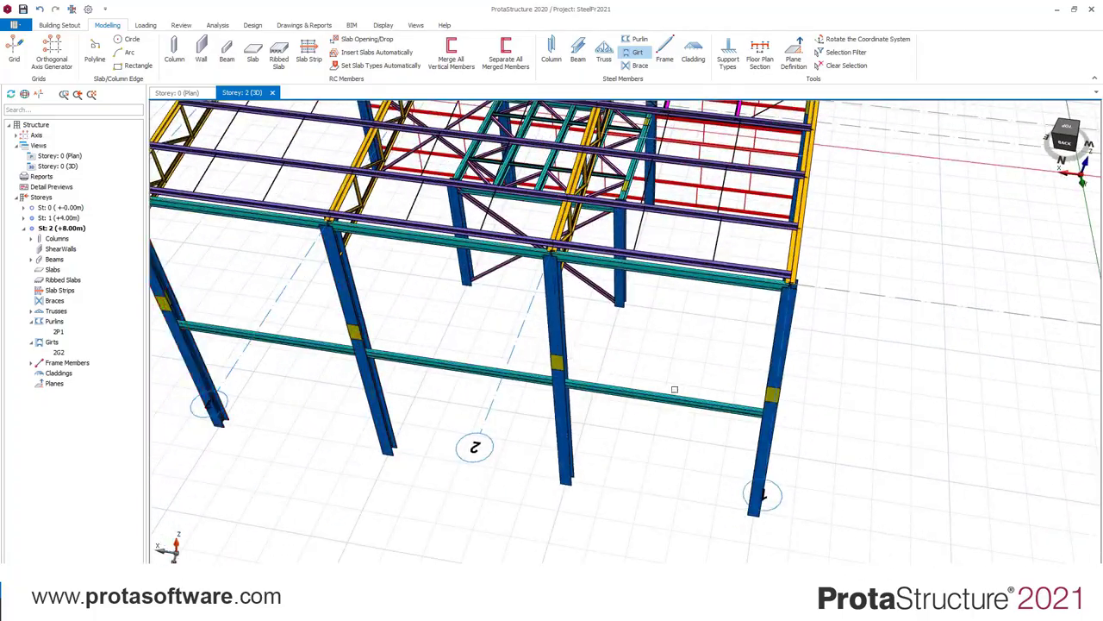
{"action": "left_click", "coordinate": [761, 398]}
- Confirm the side-wall girt settings and inspect the new girts
{"action": "left_click", "coordinate": [761, 458]}
{"action": "middle_click_drag", "start_coordinate": [762, 458], "coordinate": [625, 338]}
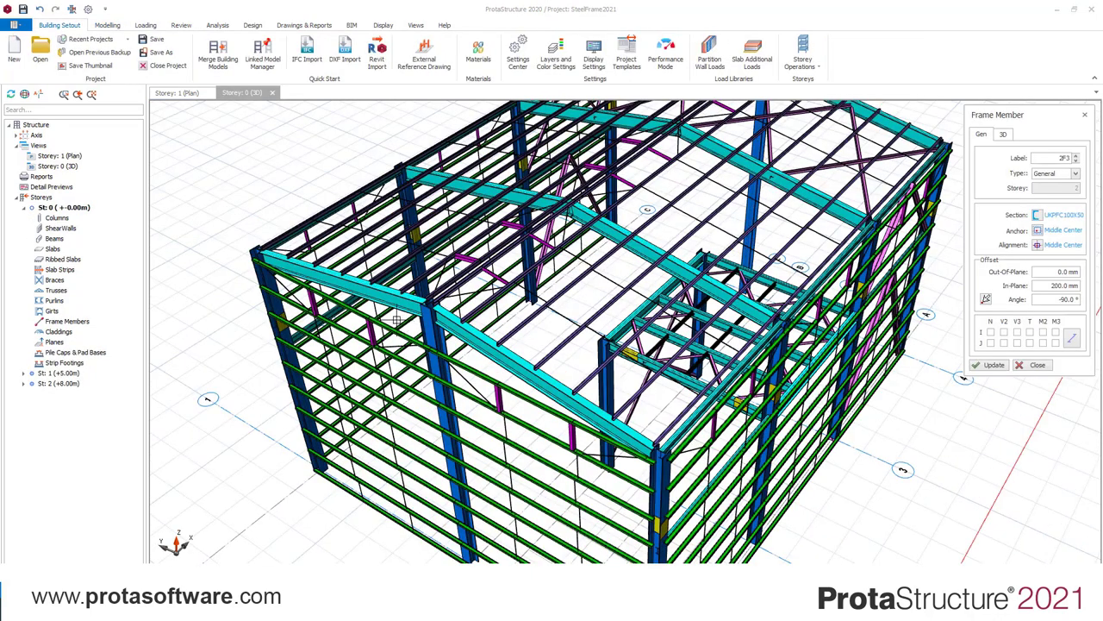
{"action": "scroll", "coordinate": [396, 318], "scroll_direction": "up", "scroll_amount": 5}
{"action": "scroll", "coordinate": [396, 318], "scroll_direction": "up", "scroll_amount": 2}
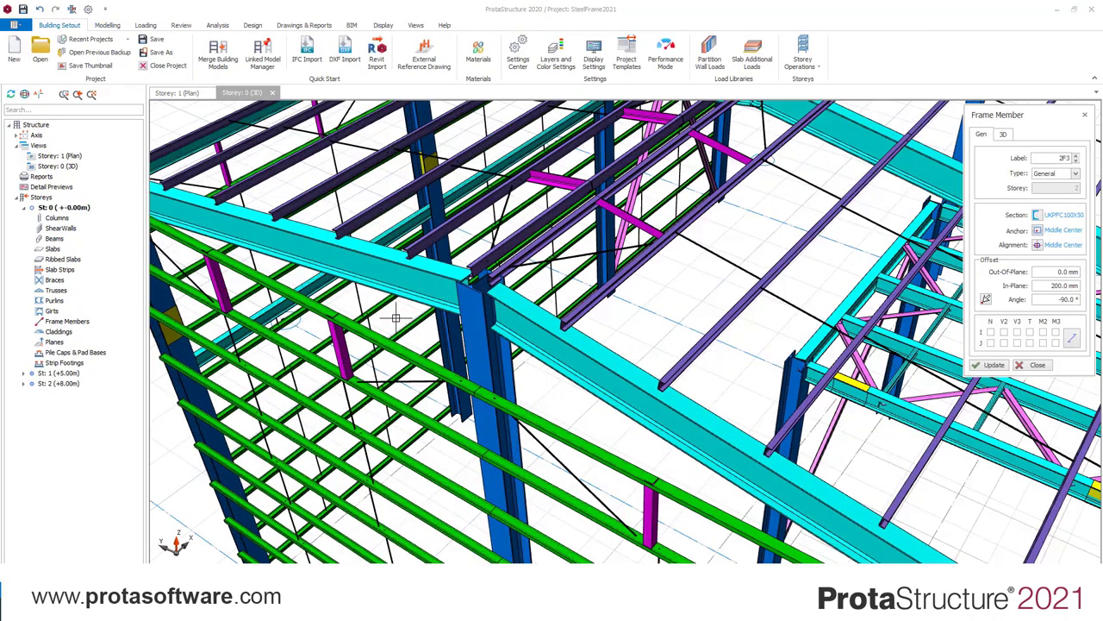
- Draw frame member 2F3 along the rafter
{"action": "left_click", "coordinate": [265, 217]}
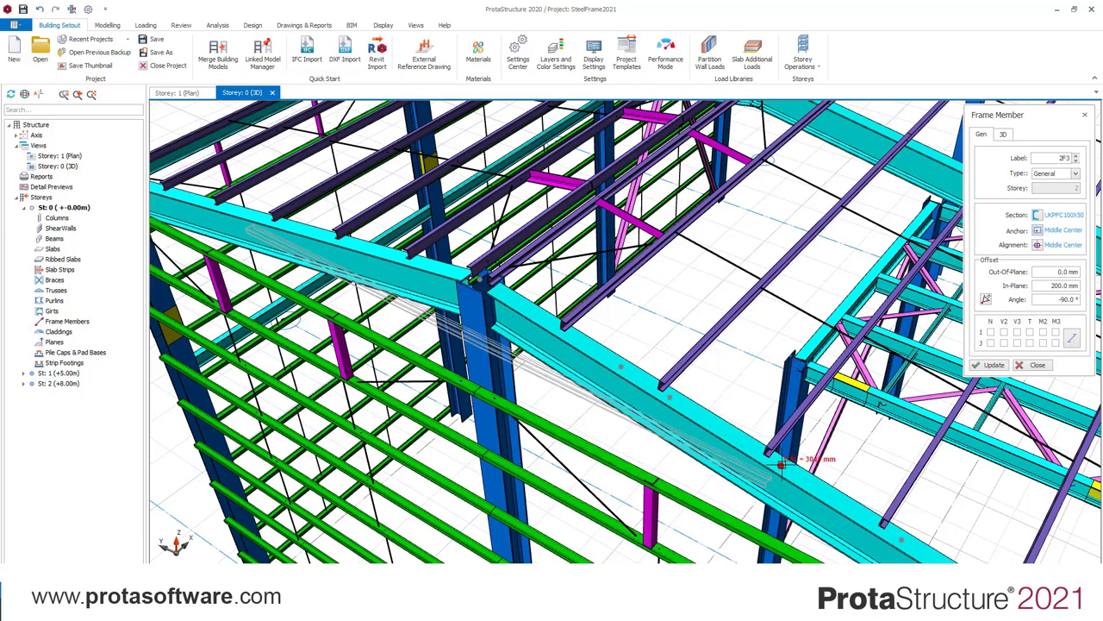
{"action": "left_click", "coordinate": [781, 465]}
{"action": "mouse_move", "coordinate": [695, 340]}
{"action": "middle_mouse_down"}
{"action": "mouse_move", "coordinate": [642, 347]}
{"action": "mouse_move", "coordinate": [692, 342]}
{"action": "middle_mouse_up"}
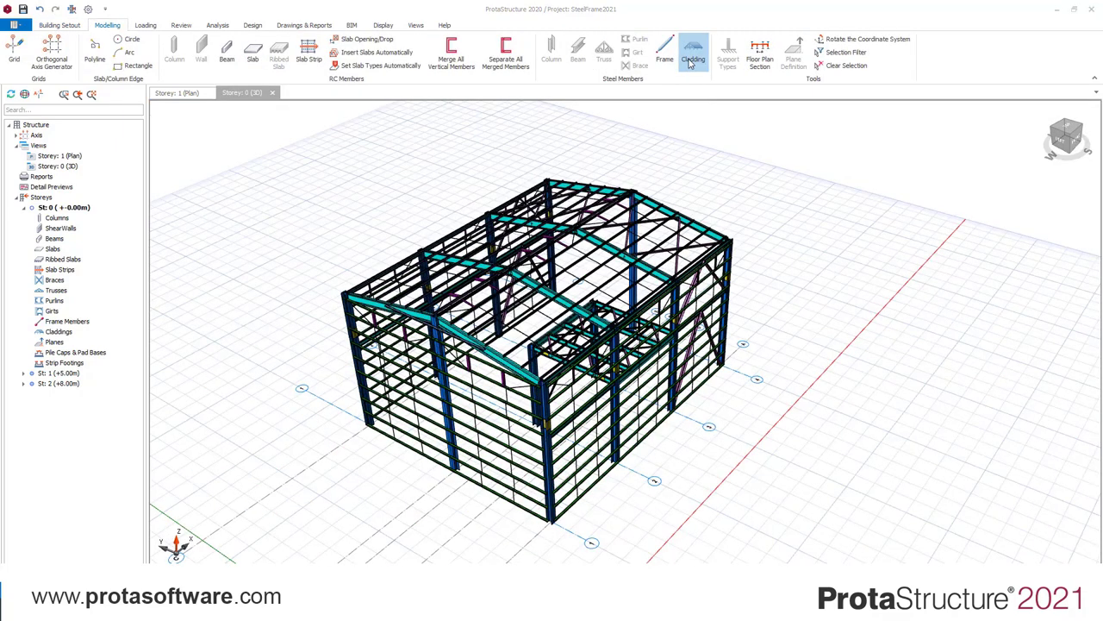
- Select the roof purlins for cladding and add a load in the G case
{"action": "left_click", "coordinate": [692, 59]}
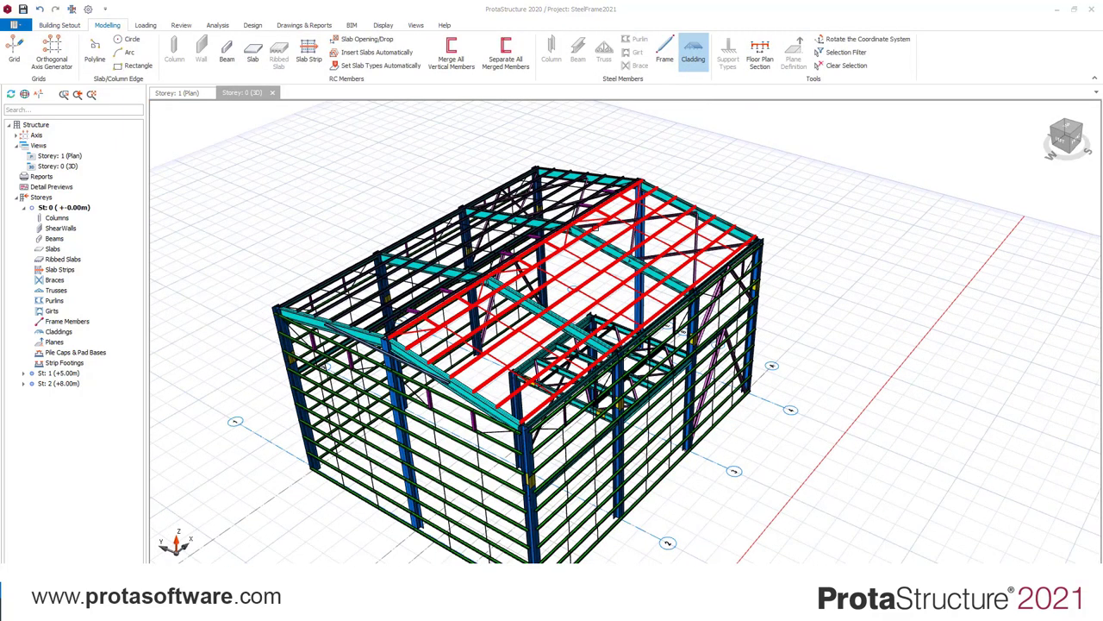
{"action": "key", "text": "Return"}
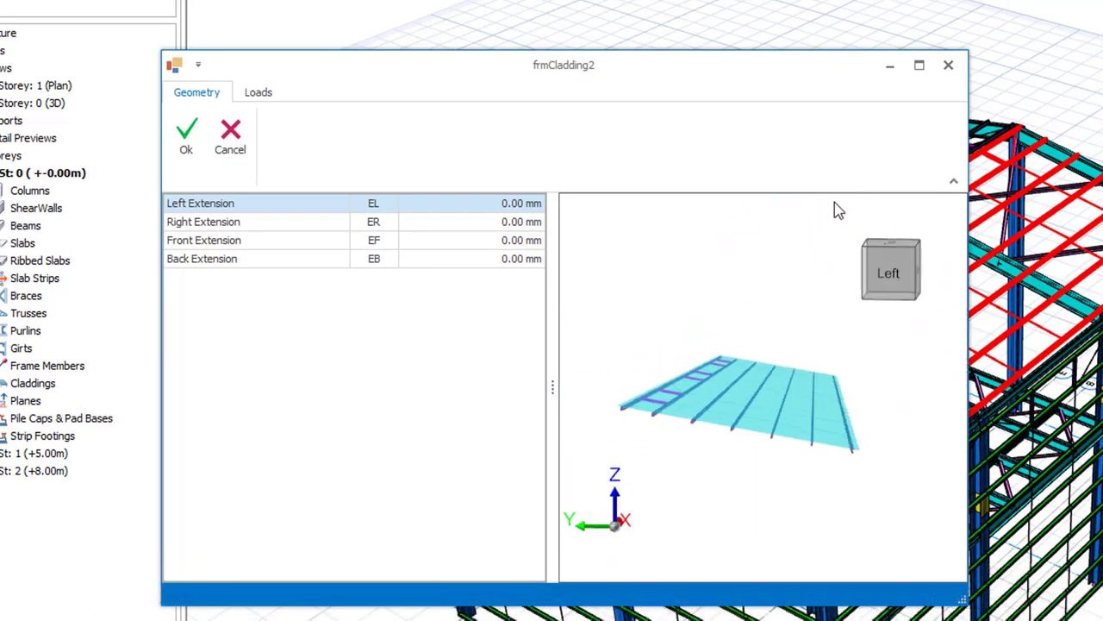
{"action": "left_click", "coordinate": [254, 95]}
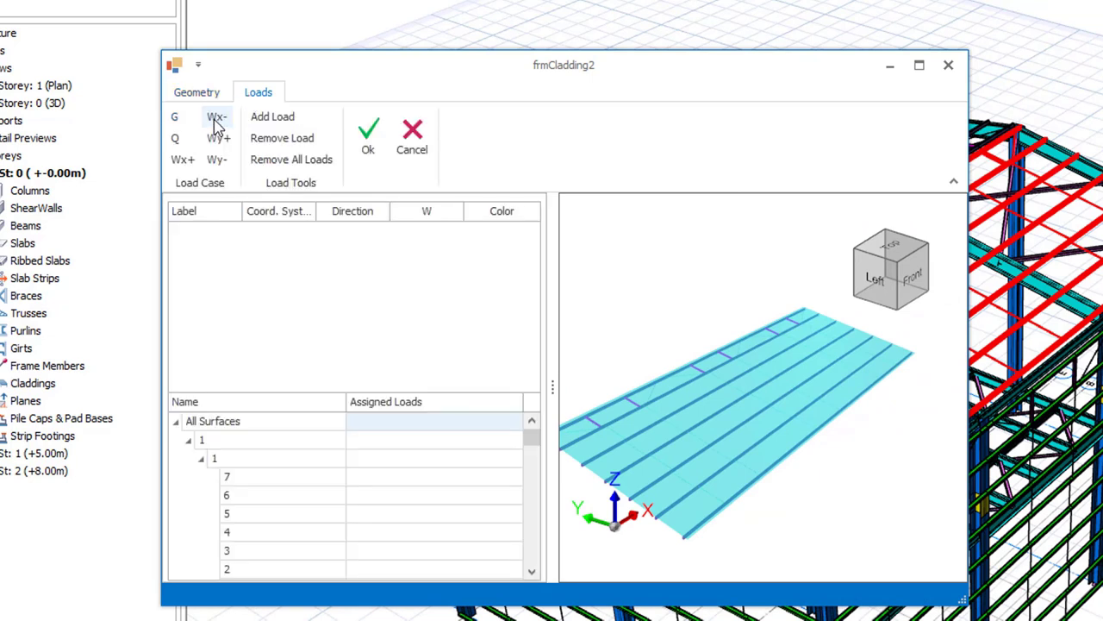
{"action": "left_click", "coordinate": [174, 117]}
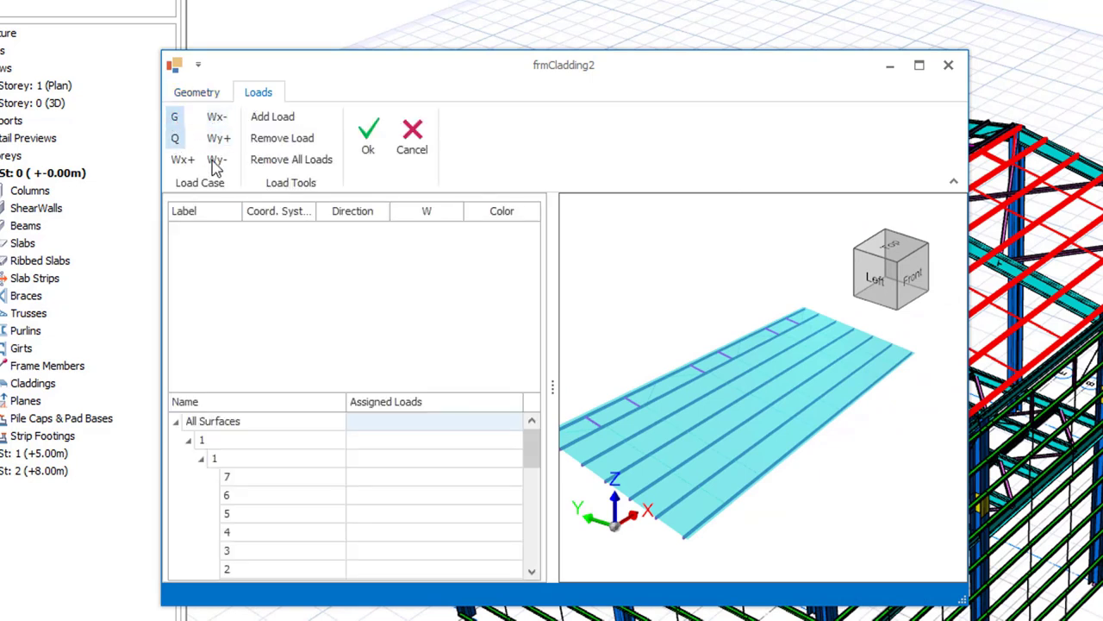
{"action": "left_click", "coordinate": [280, 121]}
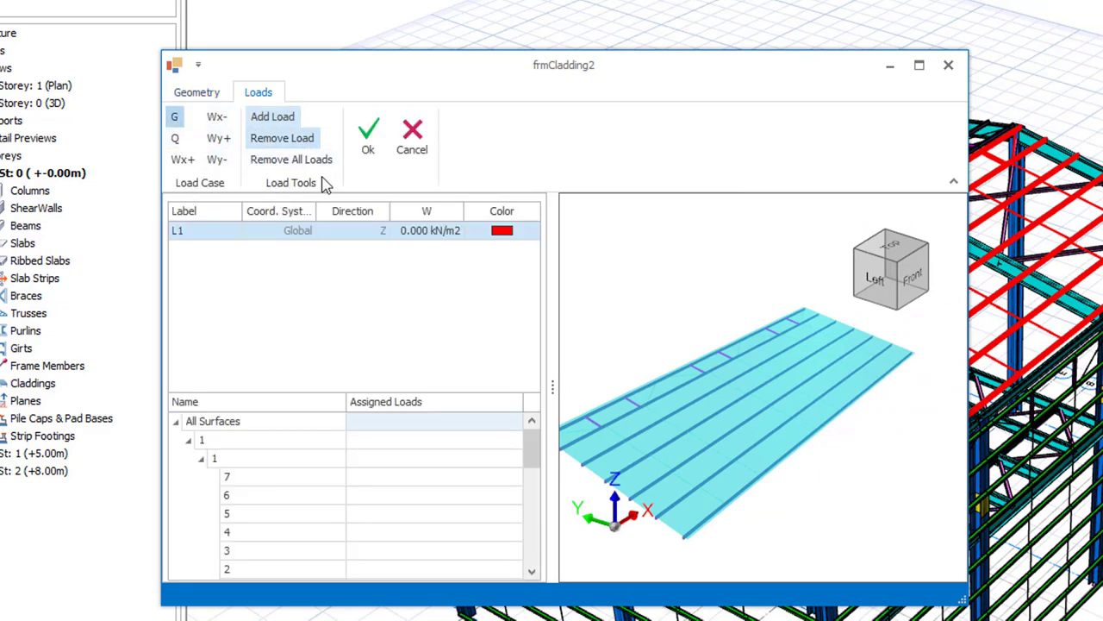
- Set load L1's W to -1 kN/m2, assign it to All Surfaces, and apply
{"action": "left_click", "coordinate": [420, 234]}
{"action": "type", "text": "-1"}
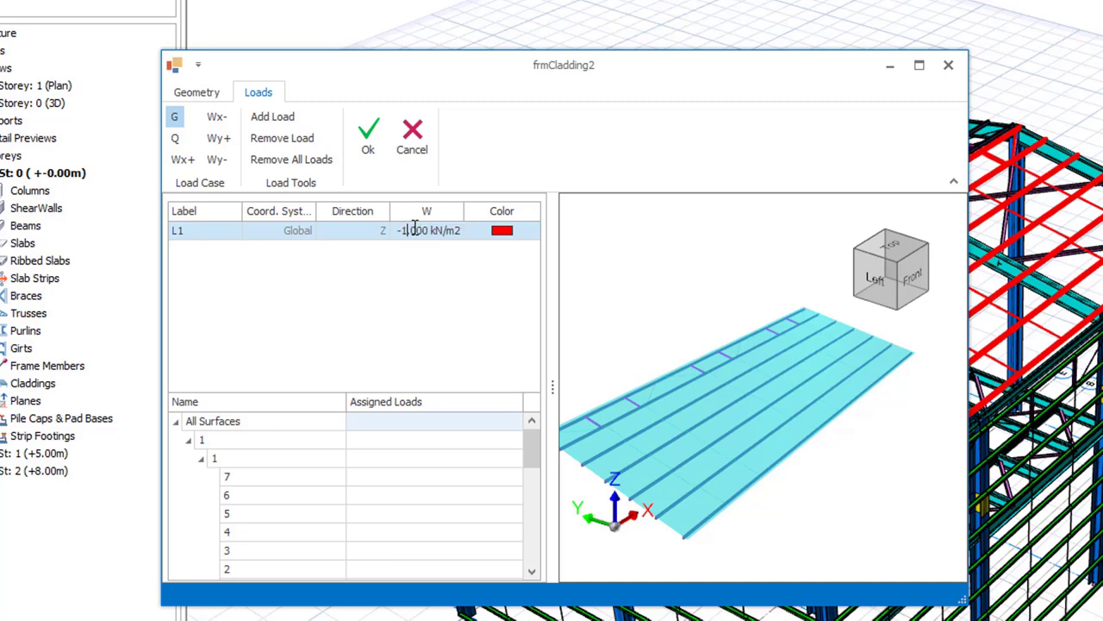
{"action": "left_click", "coordinate": [369, 421]}
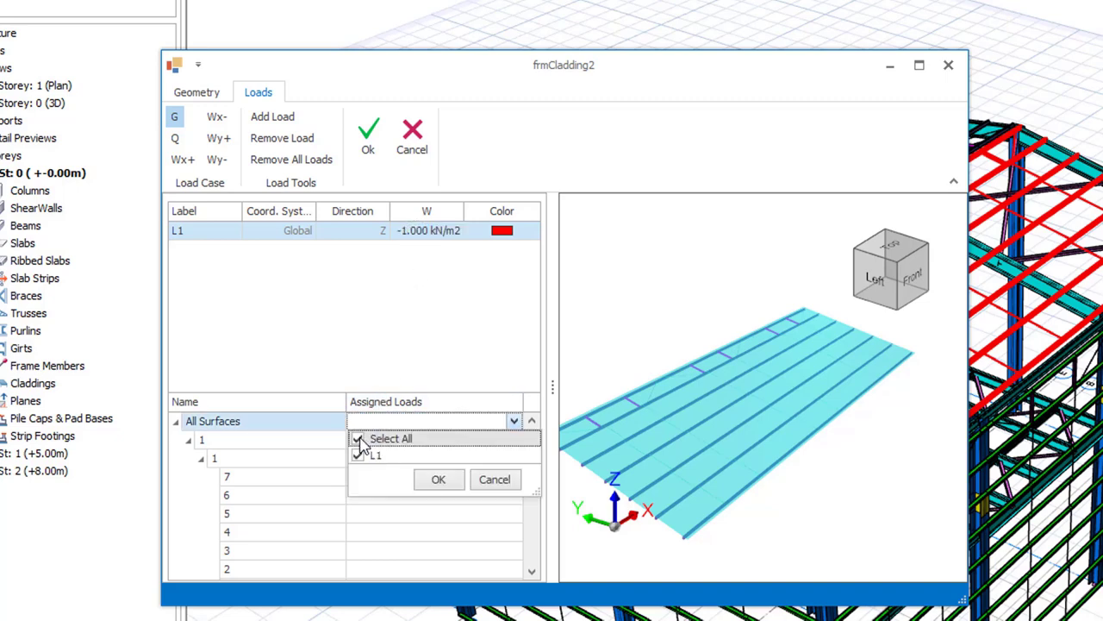
{"action": "left_click", "coordinate": [431, 480]}
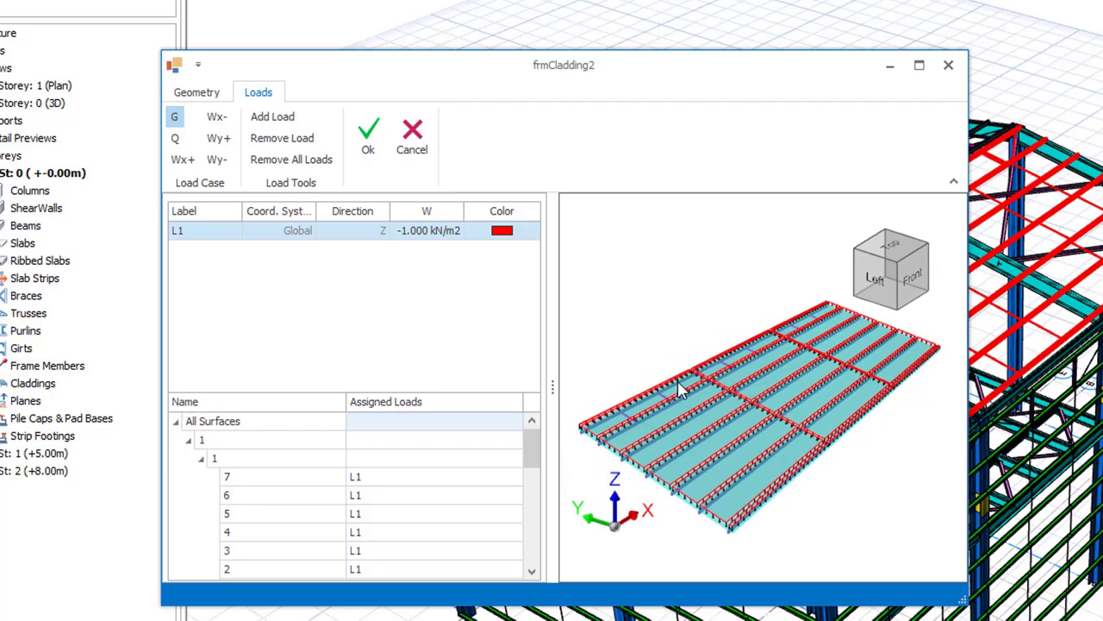
{"action": "scroll", "coordinate": [687, 394], "scroll_direction": "up", "scroll_amount": 4}
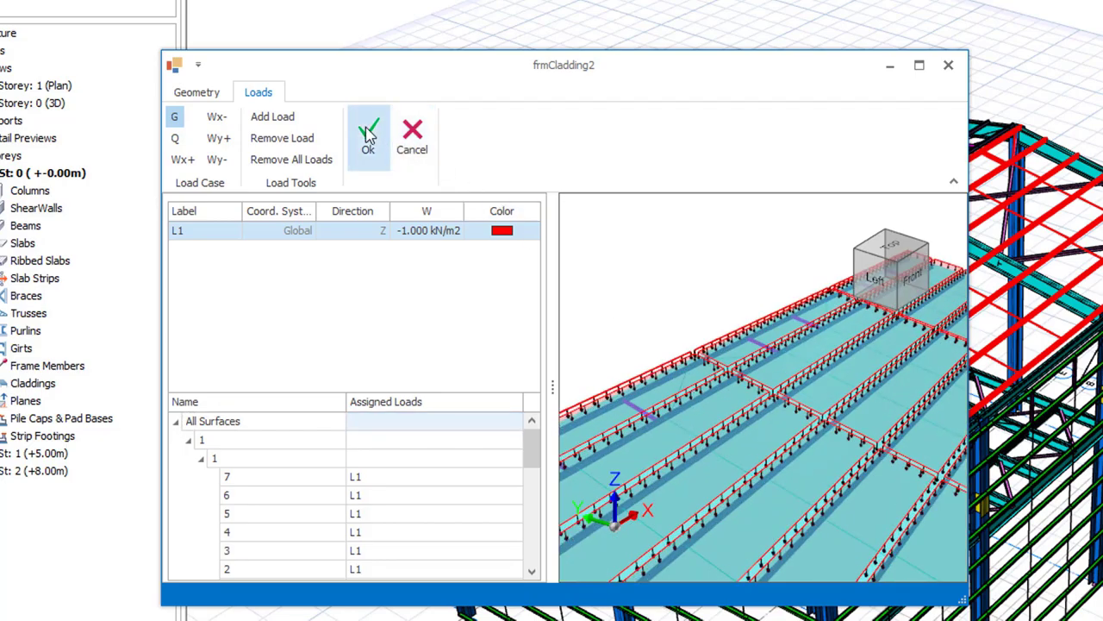
{"action": "left_click", "coordinate": [368, 134]}
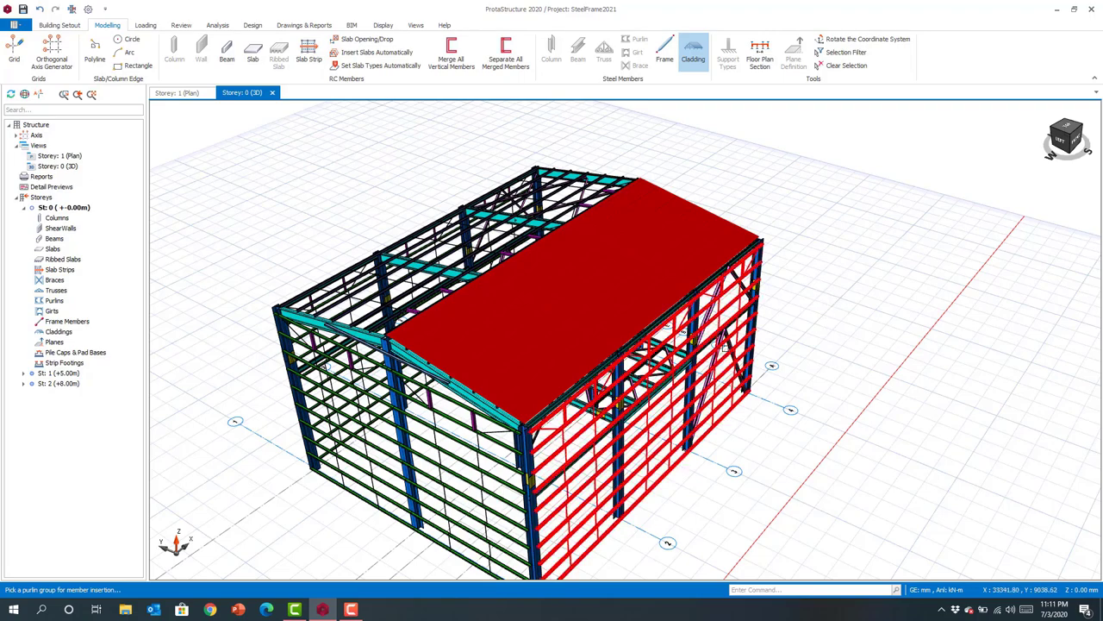
{"action": "middle_click_drag", "start_coordinate": [712, 382], "coordinate": [589, 380], "text": "shift"}
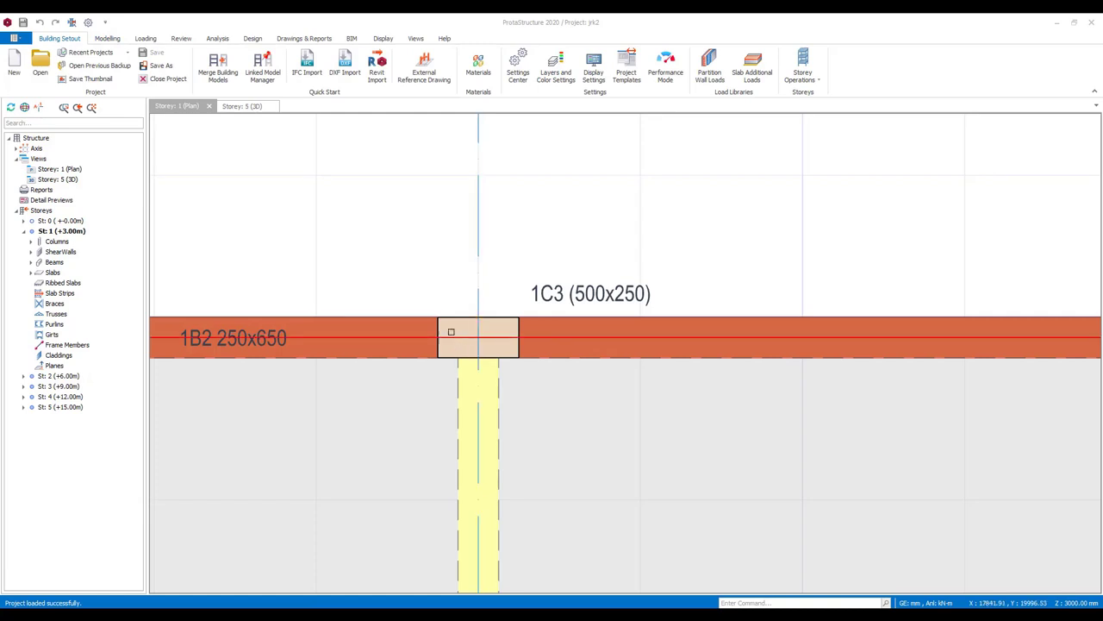
- Open column 1C3 in the Polyline Column Editor and add four vertices for an octagon
{"action": "left_click", "coordinate": [450, 332]}
{"action": "right_click", "coordinate": [451, 332]}
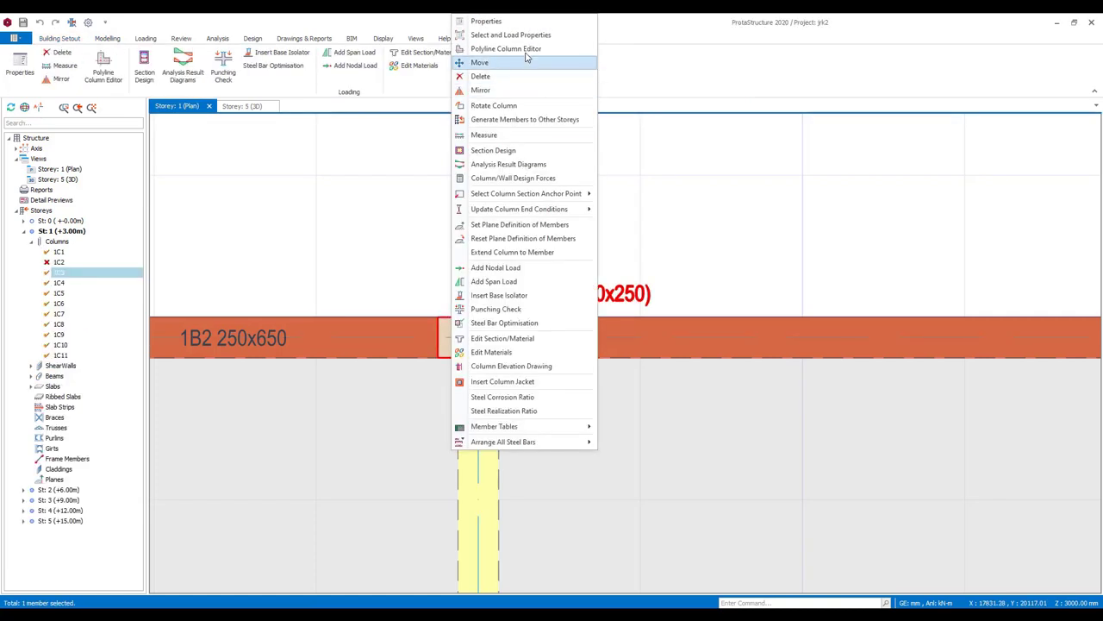
{"action": "left_click", "coordinate": [524, 49]}
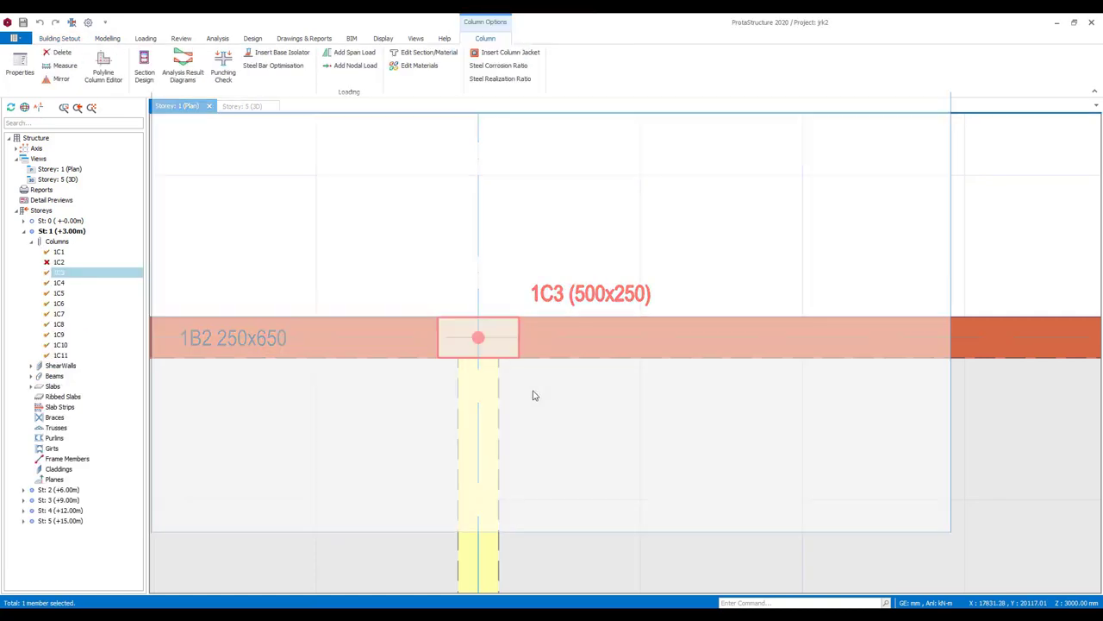
{"action": "left_click", "coordinate": [163, 111]}
{"action": "left_click", "coordinate": [580, 361]}
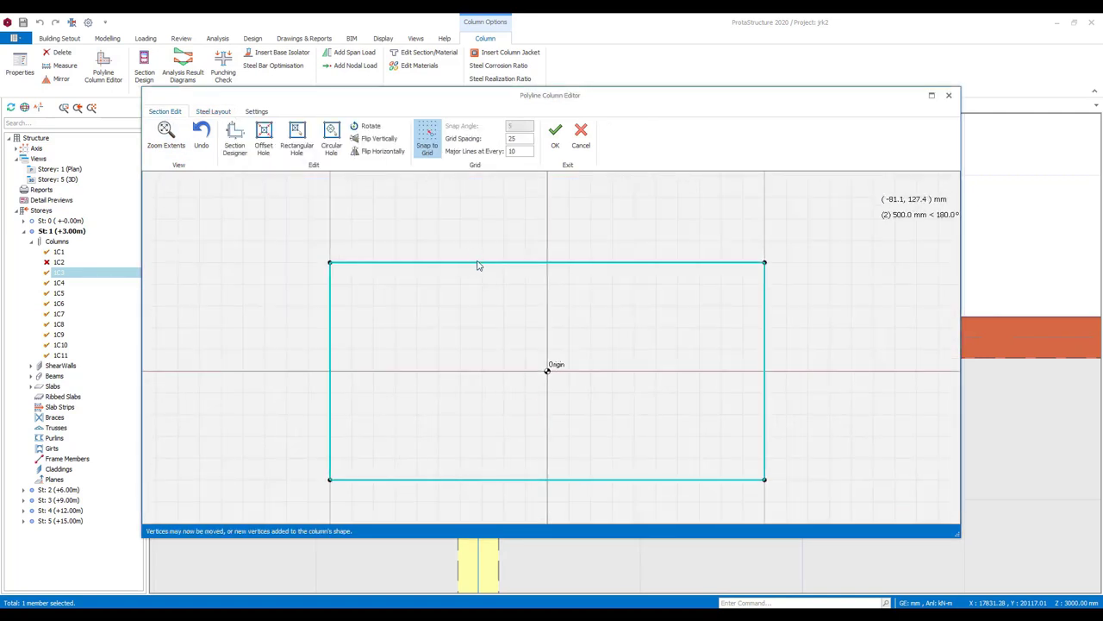
{"action": "left_click_drag", "start_coordinate": [477, 263], "coordinate": [483, 219]}
{"action": "left_click_drag", "start_coordinate": [615, 239], "coordinate": [612, 219]}
{"action": "scroll", "coordinate": [605, 473], "scroll_direction": "down", "scroll_amount": 1}
{"action": "left_click_drag", "start_coordinate": [620, 480], "coordinate": [612, 519]}
{"action": "left_click_drag", "start_coordinate": [500, 504], "coordinate": [489, 519]}
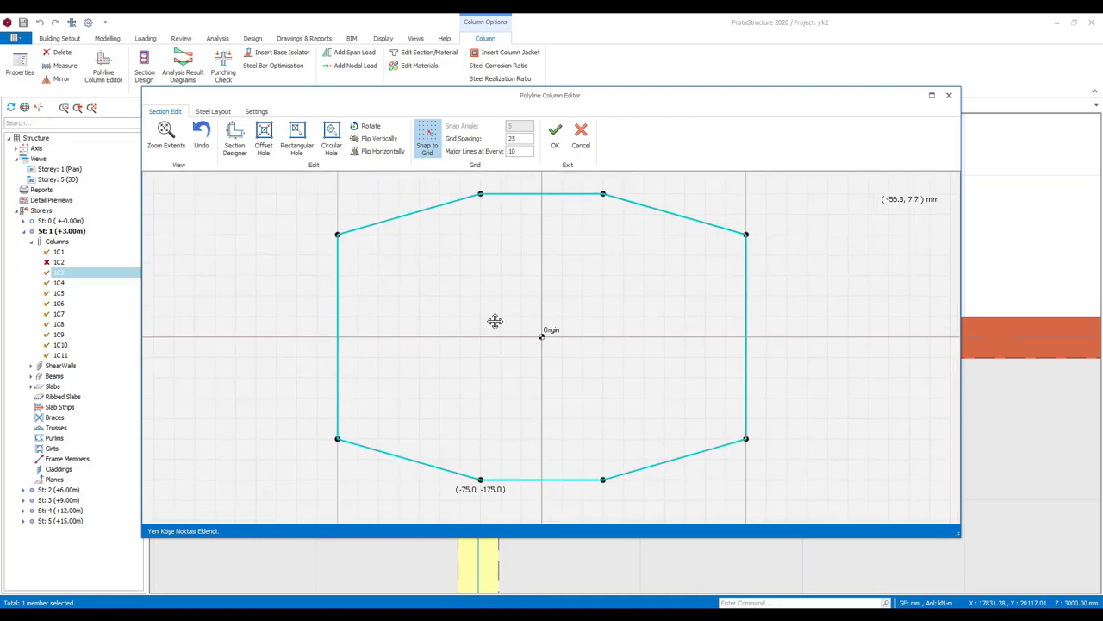
- Place perimeter bars by Automatic Containment and add vertical and horizontal links
{"action": "left_click", "coordinate": [214, 112]}
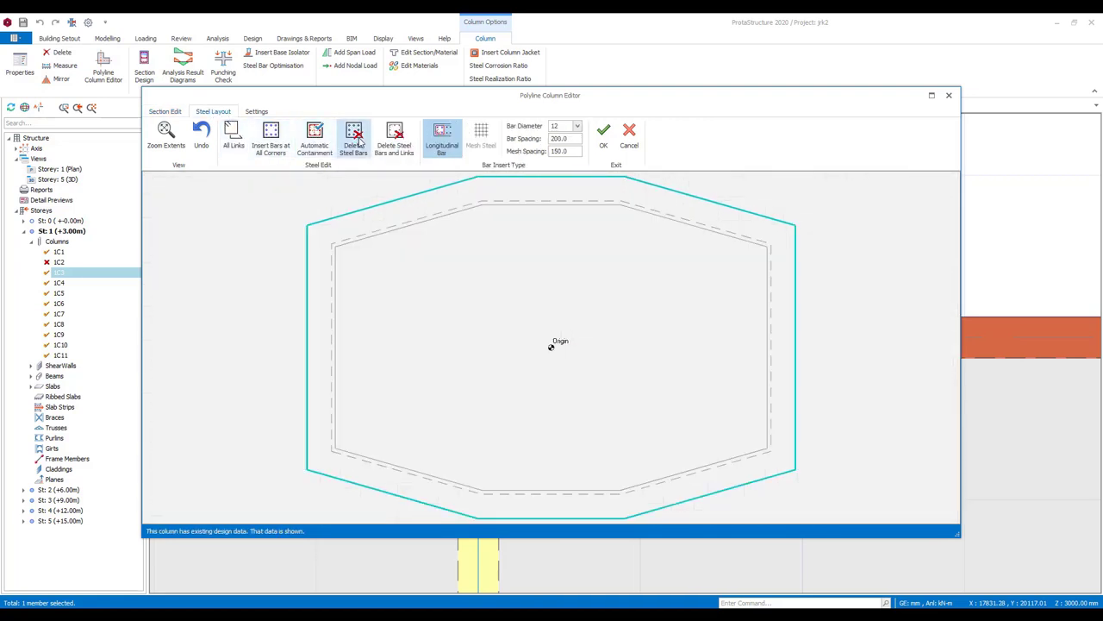
{"action": "left_click", "coordinate": [314, 137]}
{"action": "left_click", "coordinate": [487, 224]}
{"action": "left_click", "coordinate": [484, 480]}
{"action": "left_click", "coordinate": [619, 480]}
{"action": "left_click", "coordinate": [619, 217]}
{"action": "left_click", "coordinate": [757, 254]}
{"action": "left_click", "coordinate": [345, 254]}
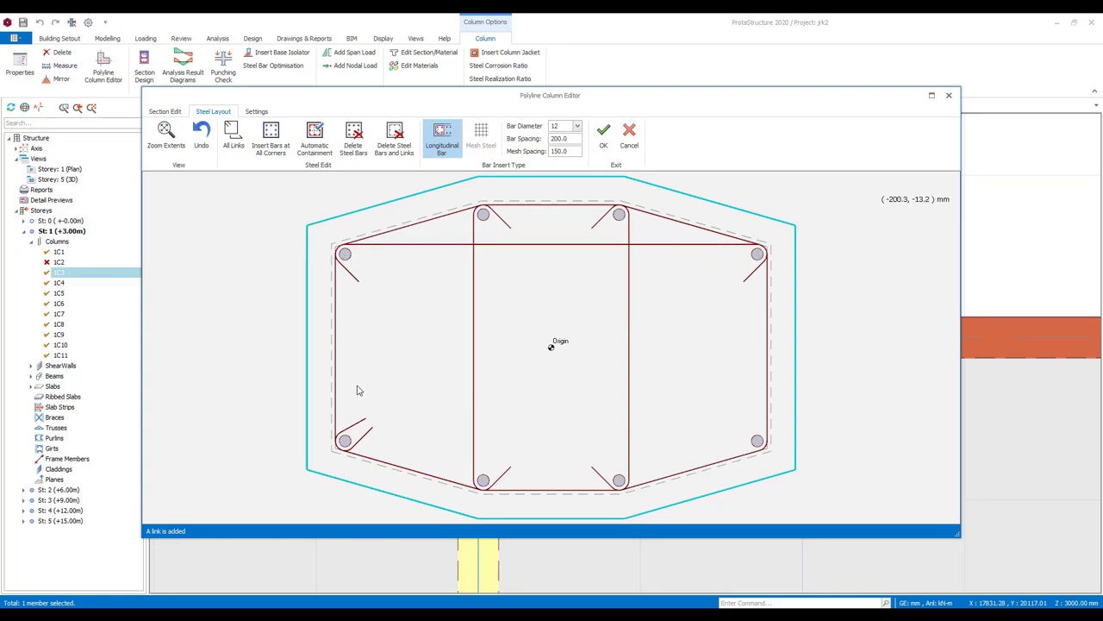
{"action": "left_click", "coordinate": [345, 441]}
{"action": "left_click", "coordinate": [757, 440]}
- Insert 12 mm intermediate bars on the sides and at link crossings, then accept
{"action": "left_click", "coordinate": [767, 249]}
{"action": "left_click", "coordinate": [759, 442]}
{"action": "left_click", "coordinate": [571, 337]}
{"action": "left_click", "coordinate": [339, 273]}
{"action": "left_click", "coordinate": [343, 441]}
{"action": "left_click", "coordinate": [572, 337]}
{"action": "left_click", "coordinate": [483, 251]}
{"action": "left_click", "coordinate": [619, 252]}
{"action": "left_click", "coordinate": [482, 441]}
{"action": "left_click", "coordinate": [619, 440]}
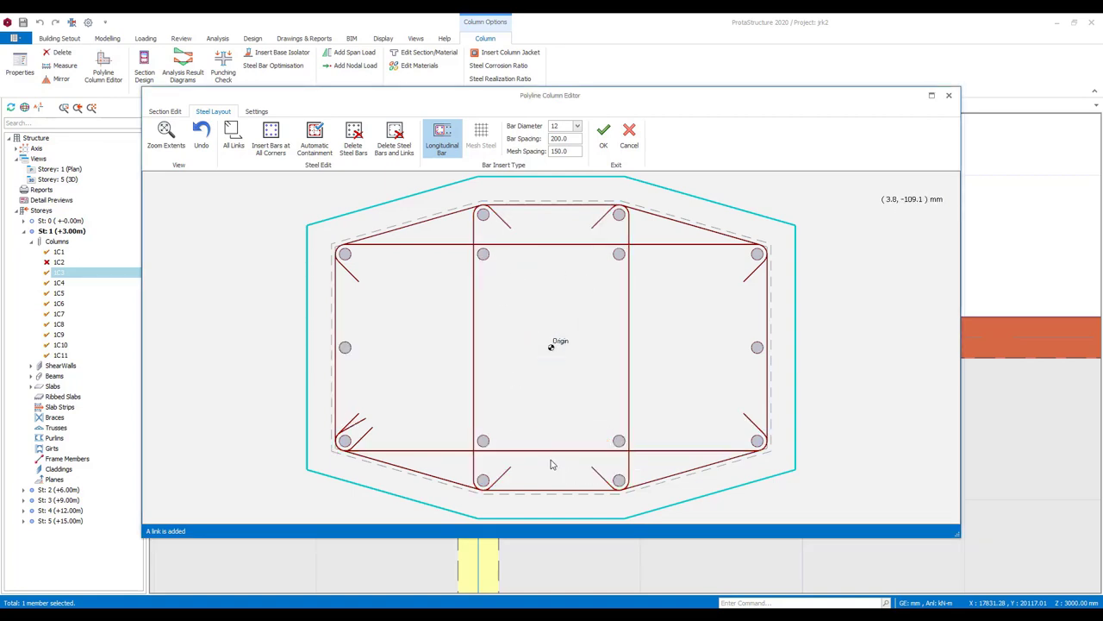
{"action": "left_click", "coordinate": [603, 133]}
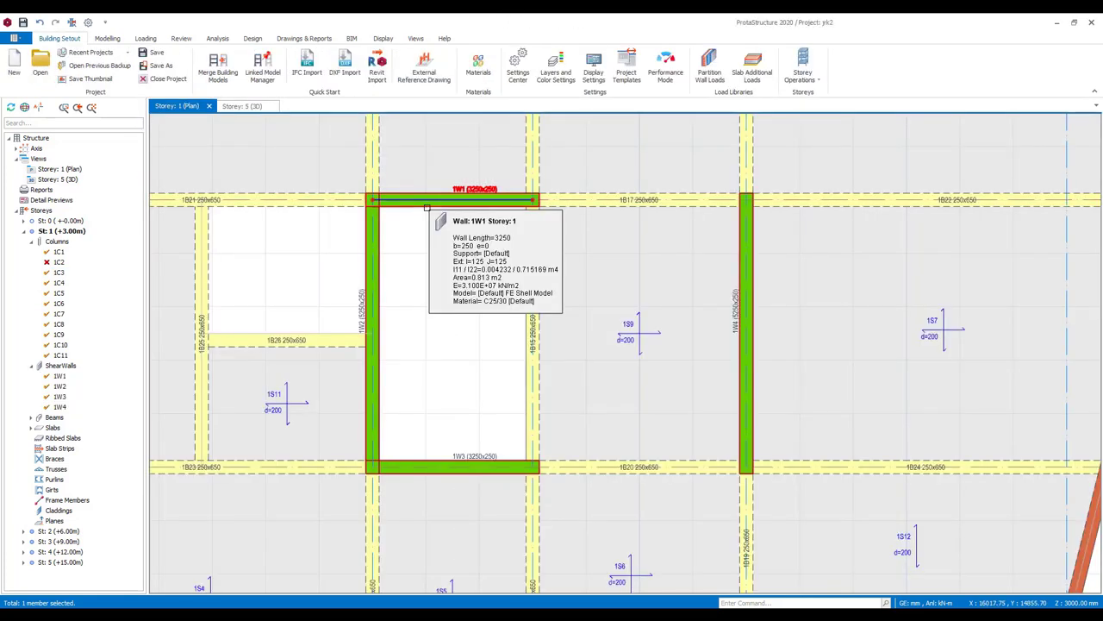
- Select walls 1W1, 1W2 and 1W3 and merge them into one wall, 1W2C
{"action": "left_click", "coordinate": [426, 208]}
{"action": "left_click", "coordinate": [373, 276]}
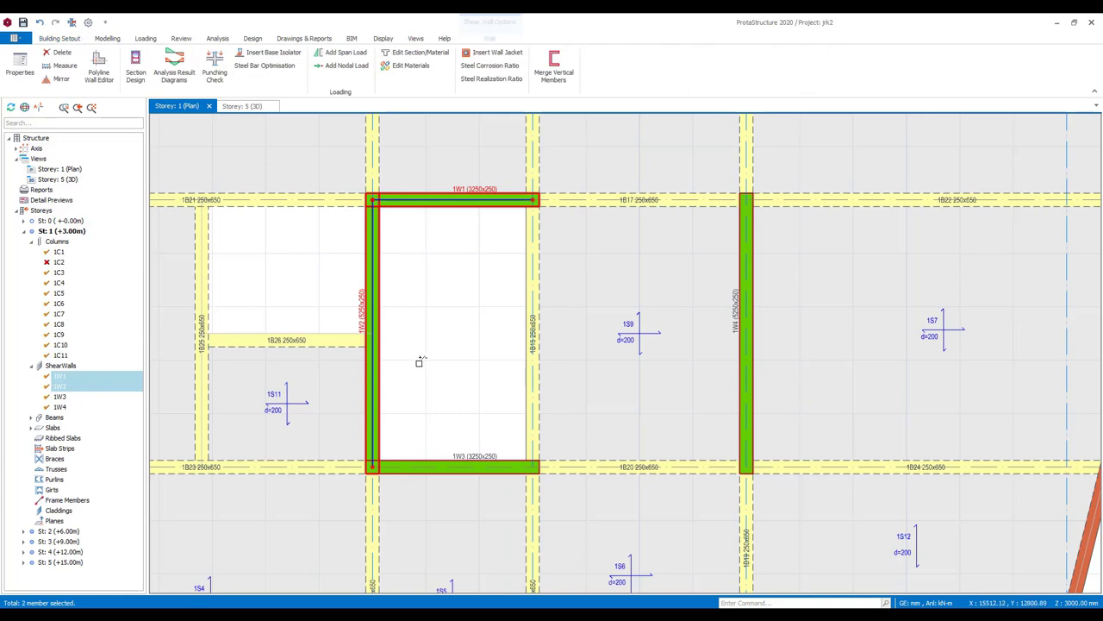
{"action": "left_click", "coordinate": [451, 464]}
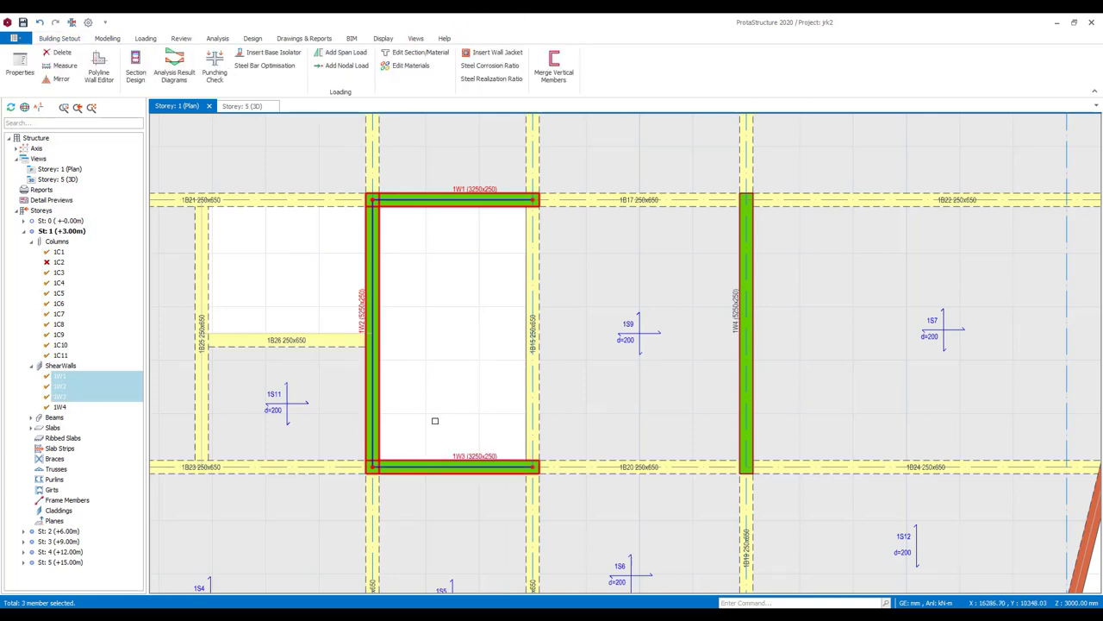
{"action": "left_click", "coordinate": [554, 68]}
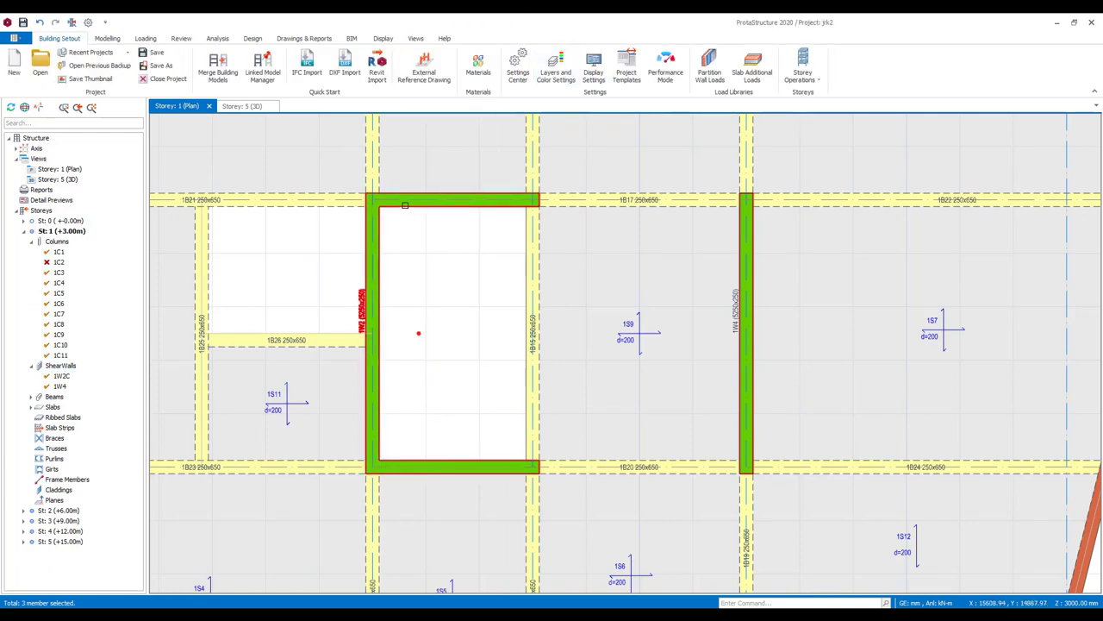
- Reinforce wall 1W2C with automatic containment and reset 16 mm bar counts in the Polyline Wall Editor
{"action": "left_click", "coordinate": [404, 208]}
{"action": "right_click", "coordinate": [405, 207]}
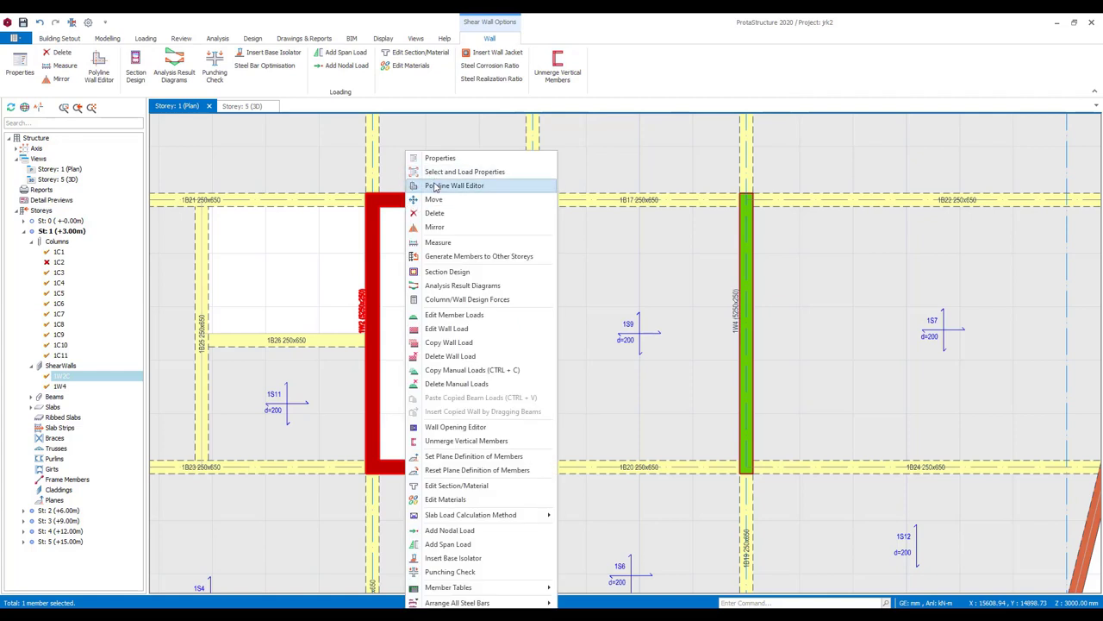
{"action": "left_click", "coordinate": [437, 186]}
{"action": "left_click", "coordinate": [316, 136]}
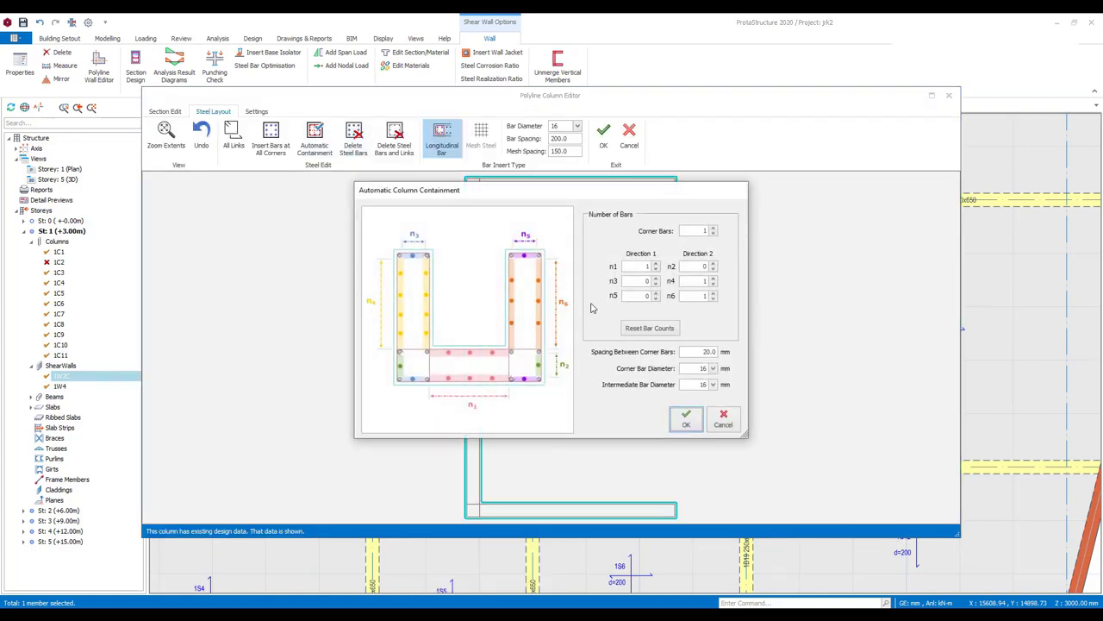
{"action": "left_click", "coordinate": [642, 328]}
{"action": "left_click", "coordinate": [687, 419]}
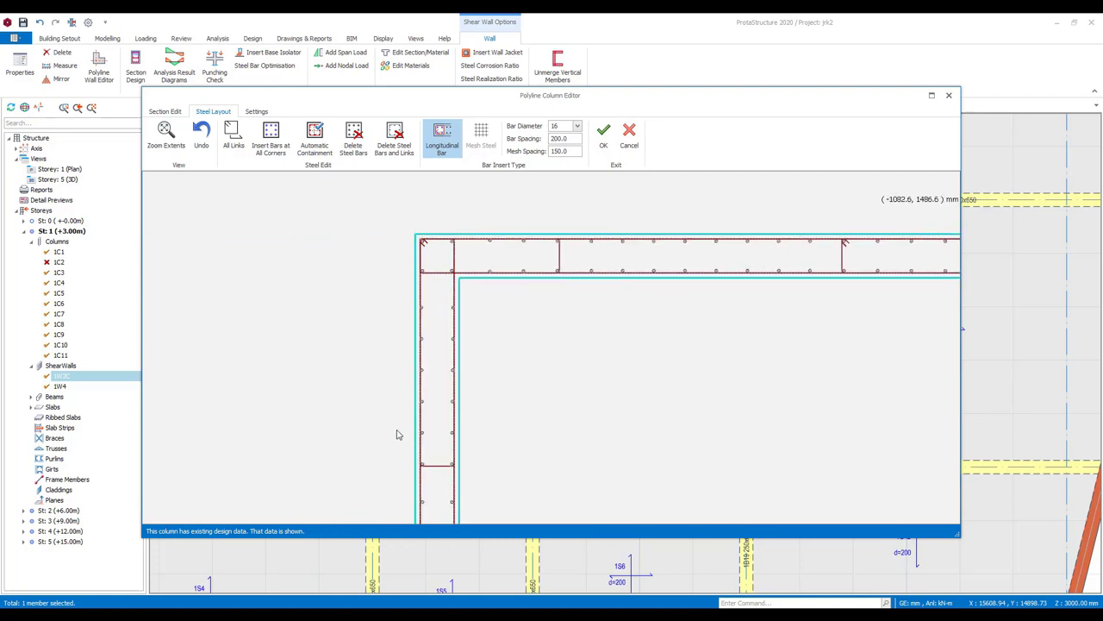
{"action": "scroll", "coordinate": [371, 310], "scroll_direction": "down", "scroll_amount": 2}
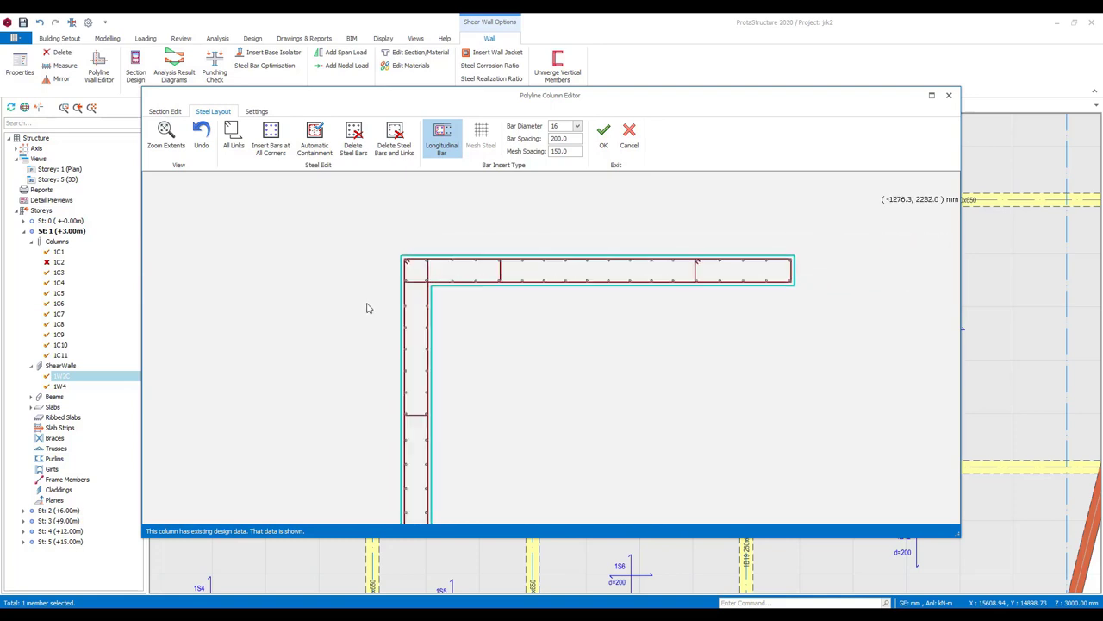
{"action": "scroll", "coordinate": [366, 309], "scroll_direction": "down", "scroll_amount": 4}
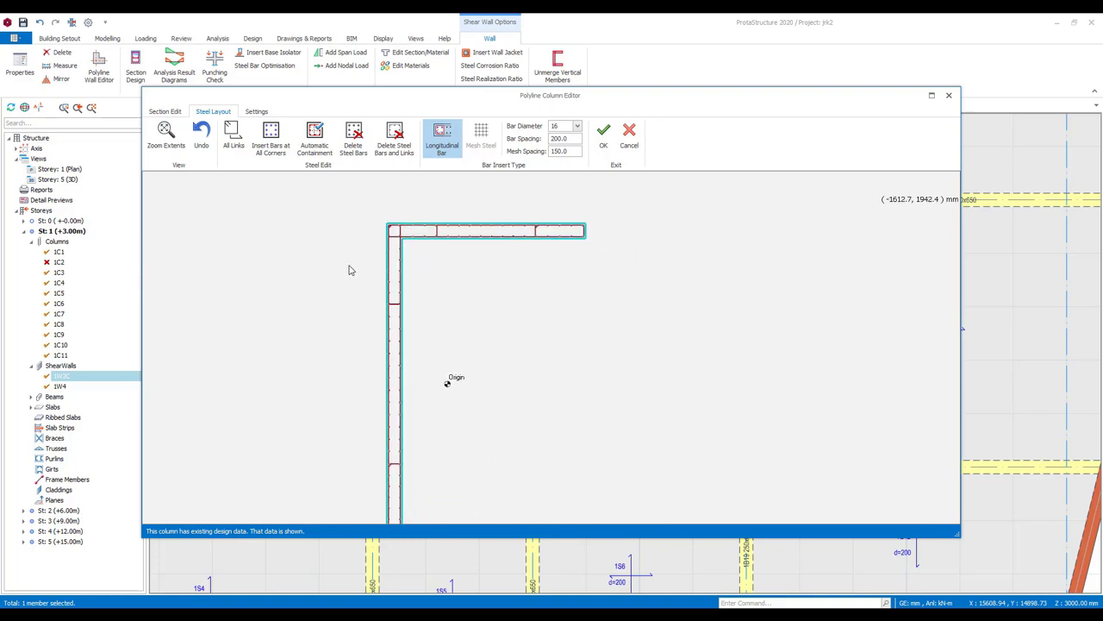
{"action": "scroll", "coordinate": [348, 270], "scroll_direction": "down", "scroll_amount": 1}
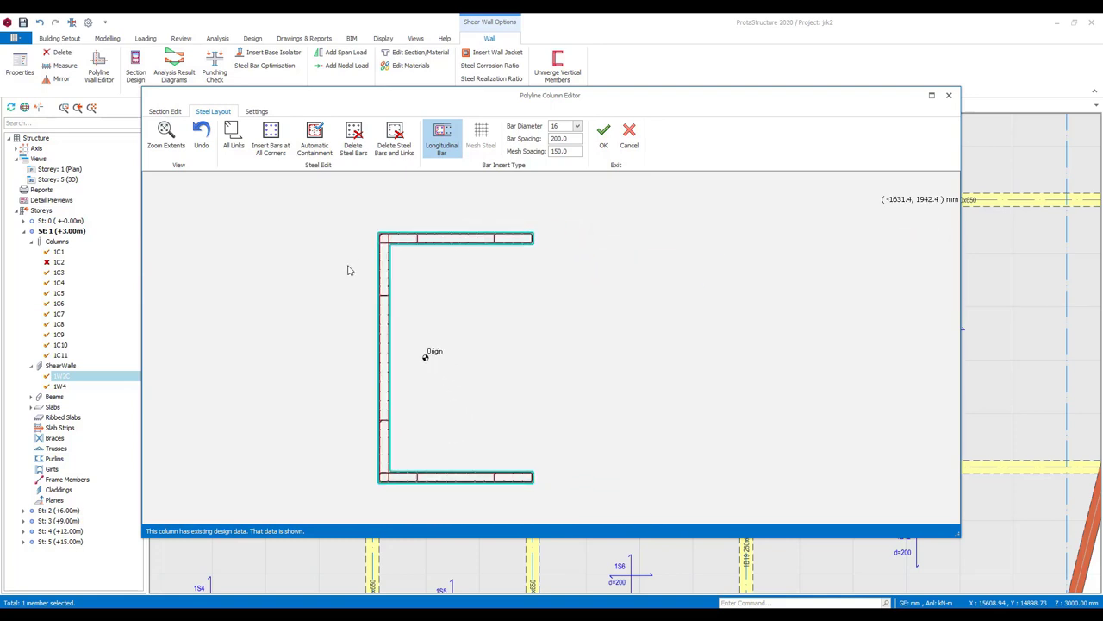
{"action": "left_click", "coordinate": [603, 144]}
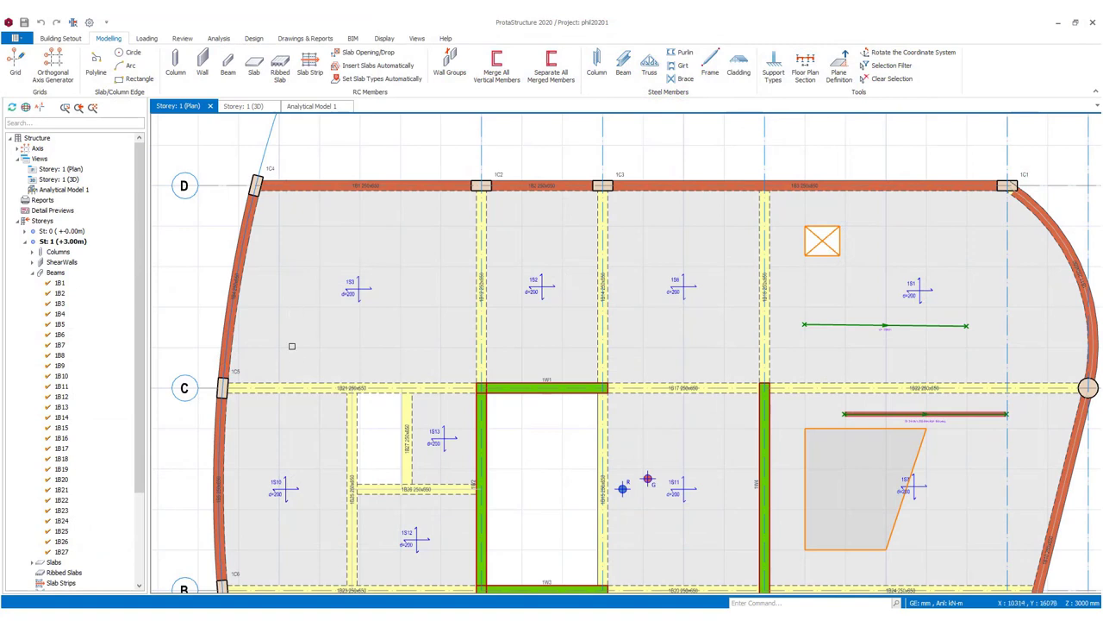
- Select beam 1B21 on axis C of the Storey 1 plan to inspect it
{"action": "left_click", "coordinate": [302, 382]}
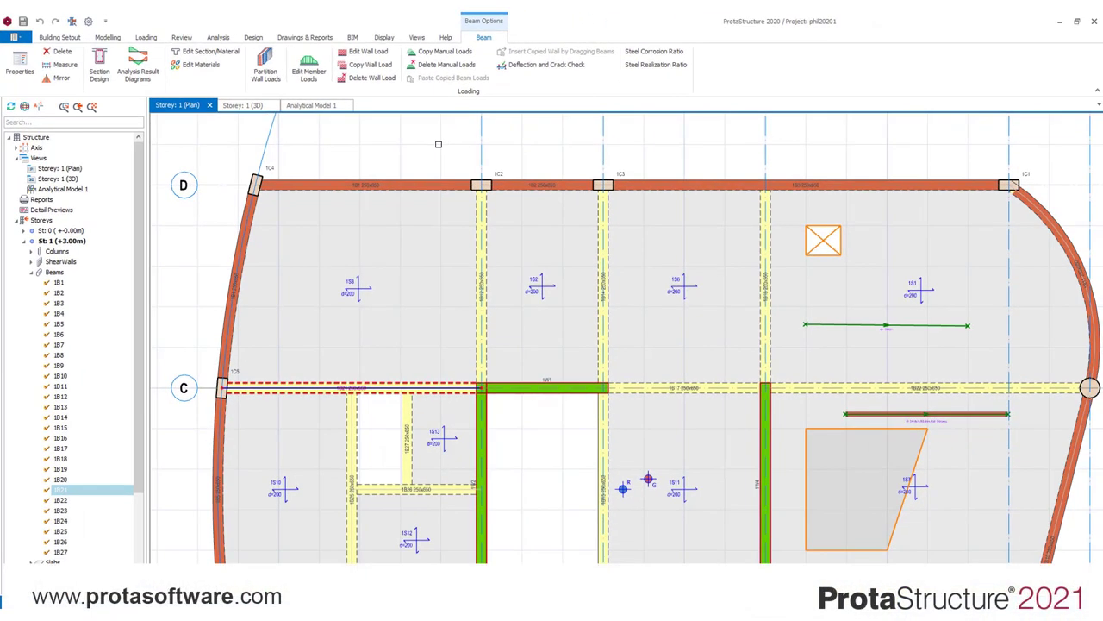
- Select members across the 3D model and delete only the beams via the member filter
{"action": "key", "text": "Escape"}
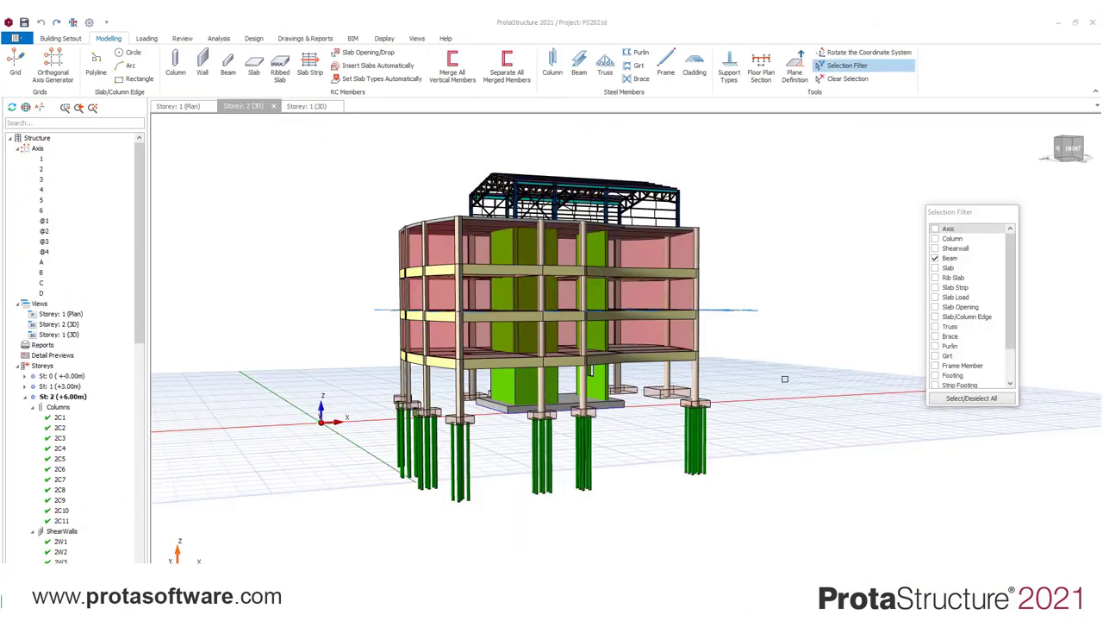
{"action": "left_click_drag", "start_coordinate": [784, 378], "coordinate": [304, 334]}
{"action": "right_click", "coordinate": [315, 333]}
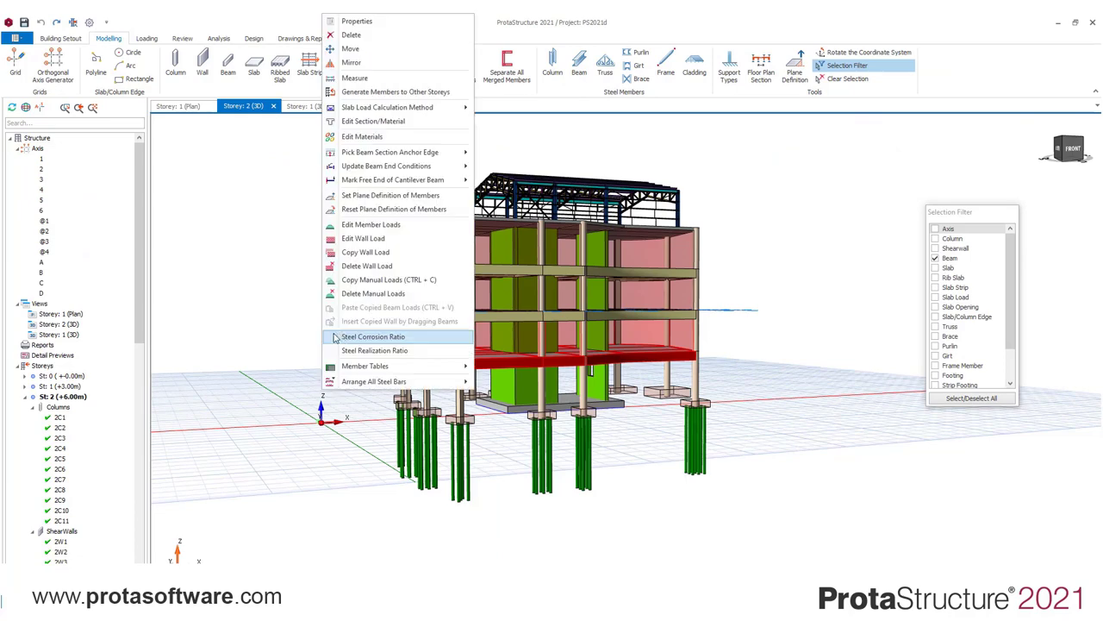
{"action": "left_click", "coordinate": [350, 35]}
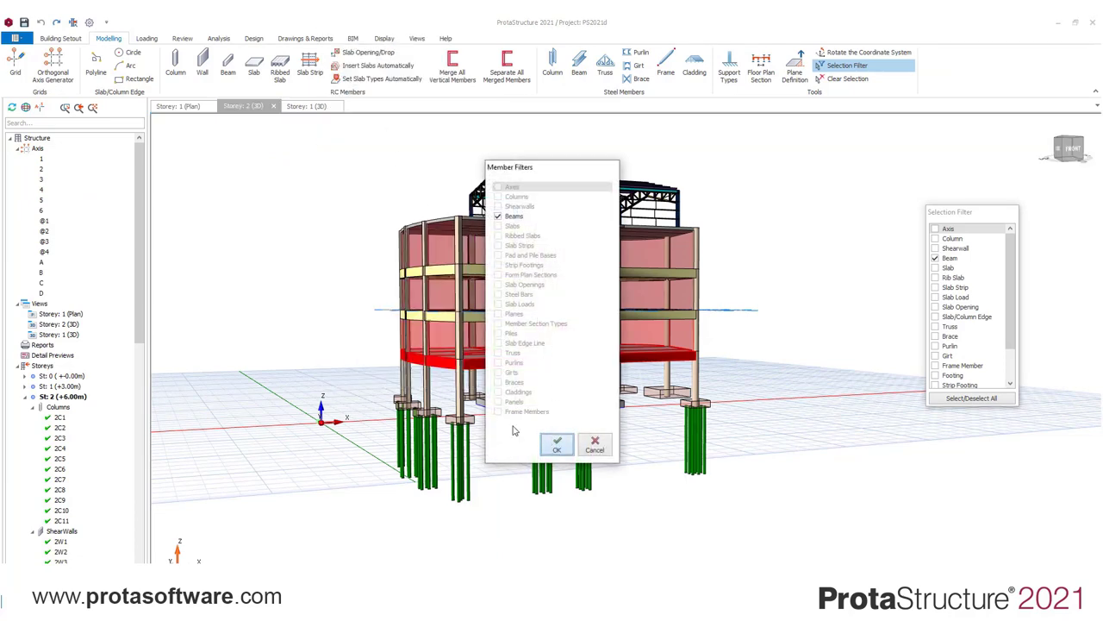
{"action": "left_click", "coordinate": [557, 444]}
{"action": "left_click", "coordinate": [848, 65]}
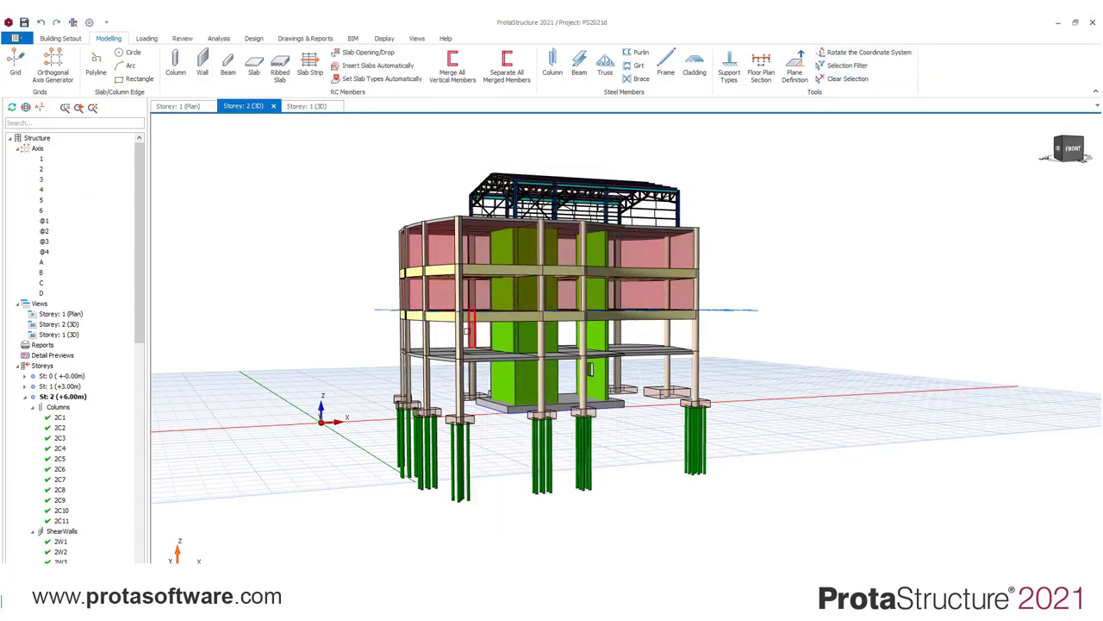
- Orbit the model sideways and inspect beam 2B5's properties
{"action": "middle_click_drag", "start_coordinate": [470, 332], "coordinate": [599, 376]}
{"action": "scroll", "coordinate": [599, 377], "scroll_direction": "up", "scroll_amount": 3}
{"action": "left_click", "coordinate": [597, 377]}
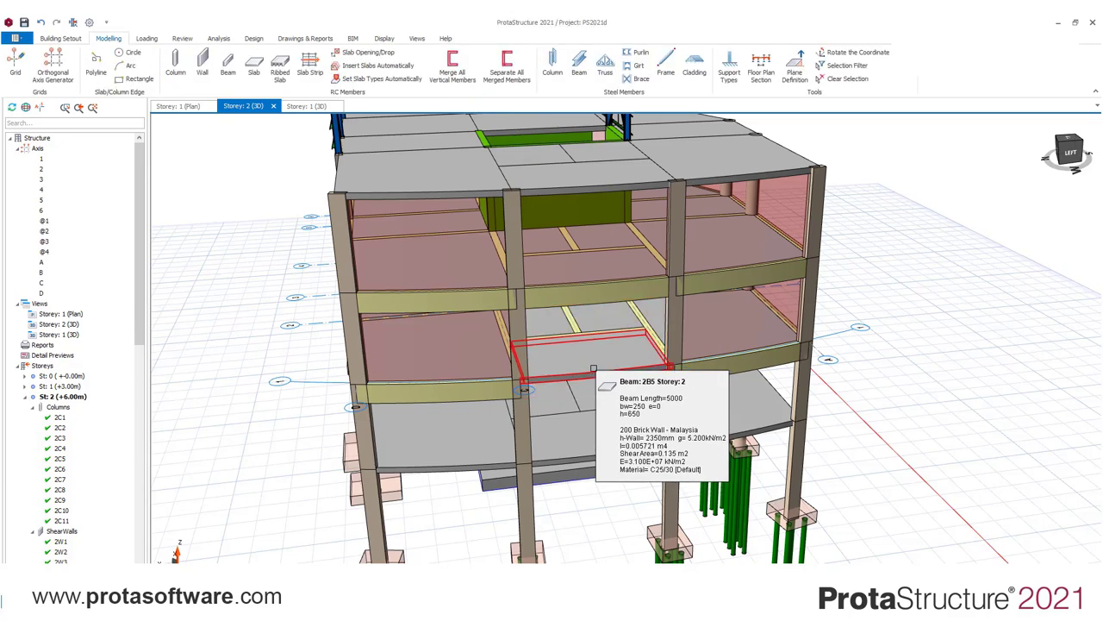
{"action": "key", "text": "Escape"}
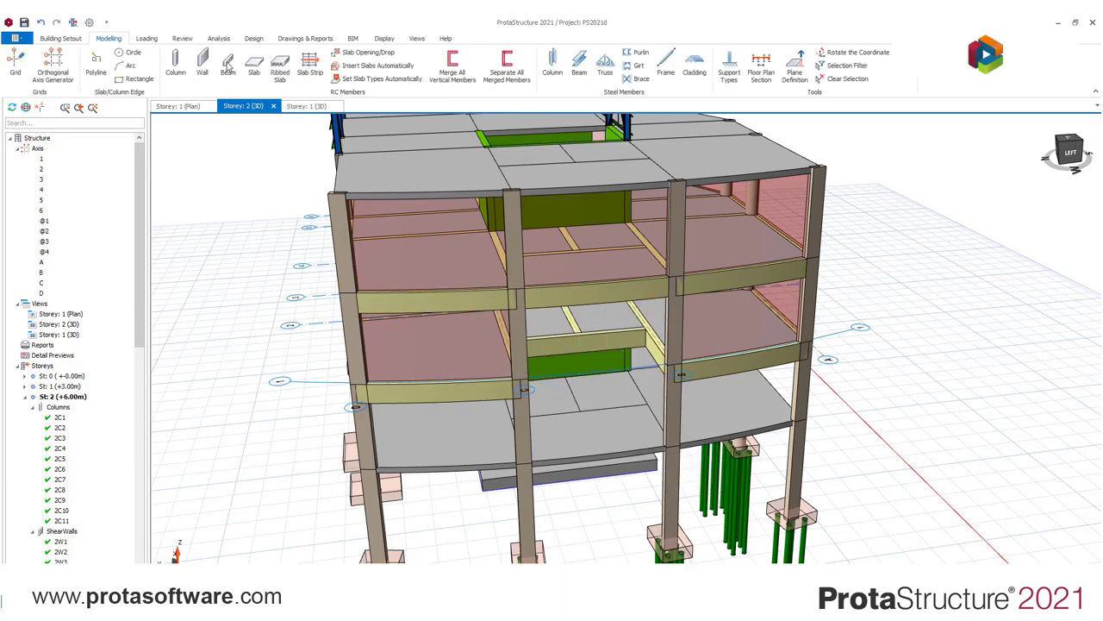
- Draw beam 2B27 between columns and beam 2B28 linking it to the upper beam
{"action": "left_click", "coordinate": [229, 67]}
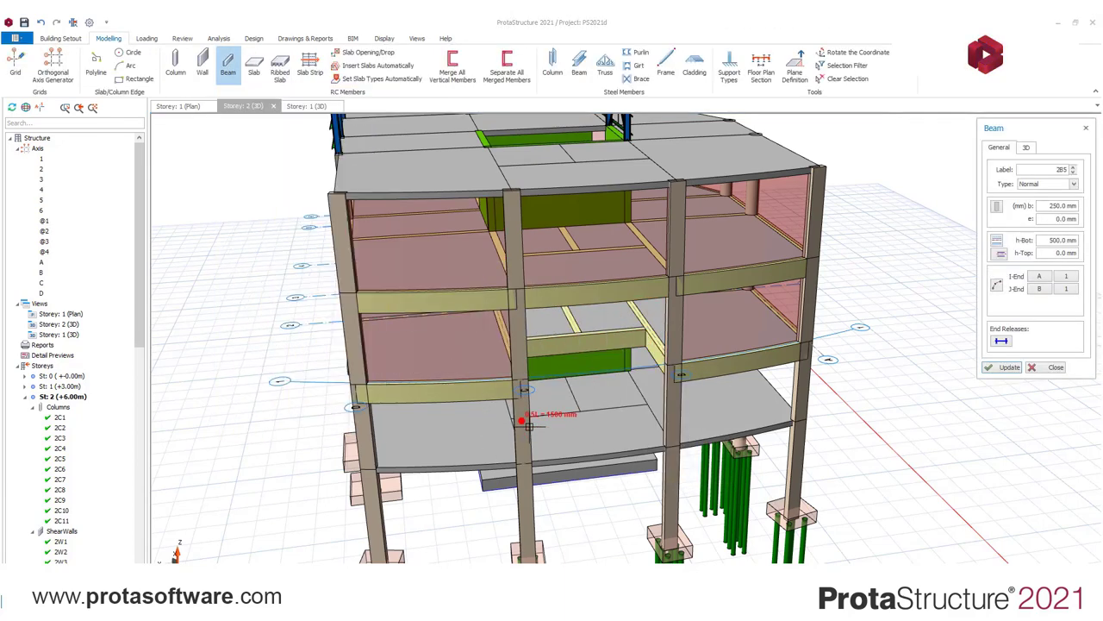
{"action": "left_click", "coordinate": [521, 421]}
{"action": "left_click", "coordinate": [671, 403]}
{"action": "left_click", "coordinate": [616, 417]}
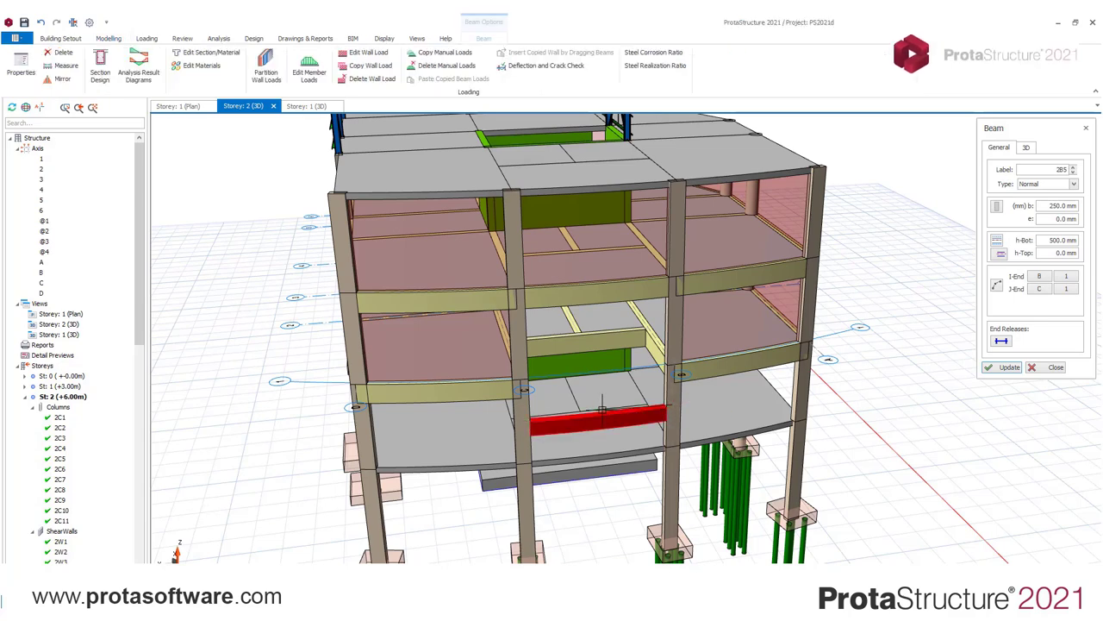
{"action": "left_click", "coordinate": [581, 345]}
{"action": "left_click", "coordinate": [673, 383]}
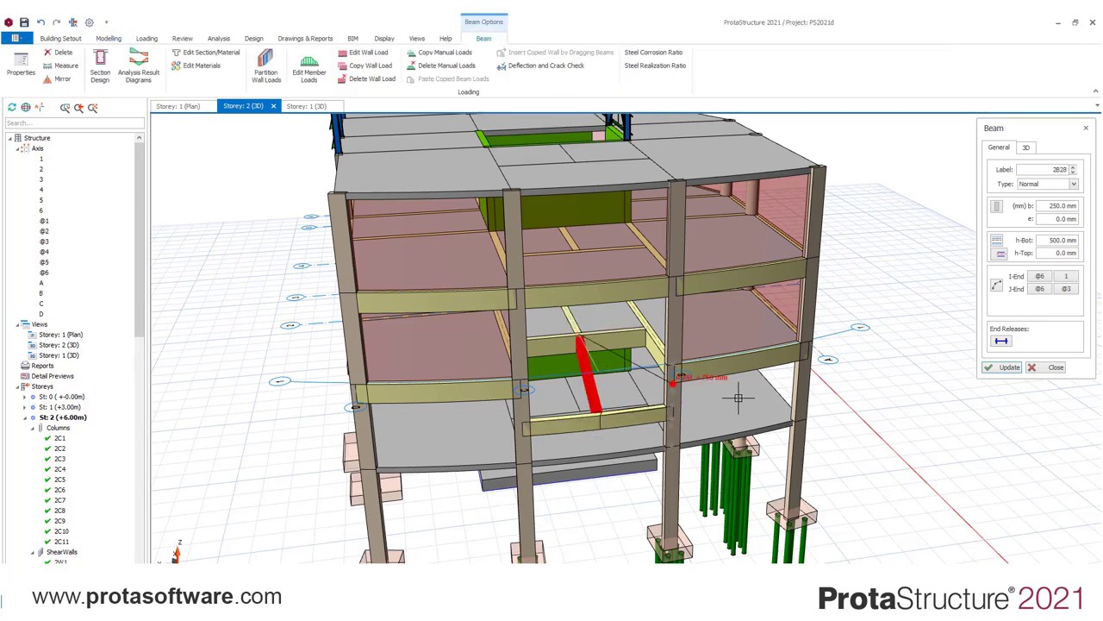
- Colour the model's columns and beams by their sections in the Review tools
{"action": "middle_click_drag", "start_coordinate": [749, 399], "coordinate": [699, 403]}
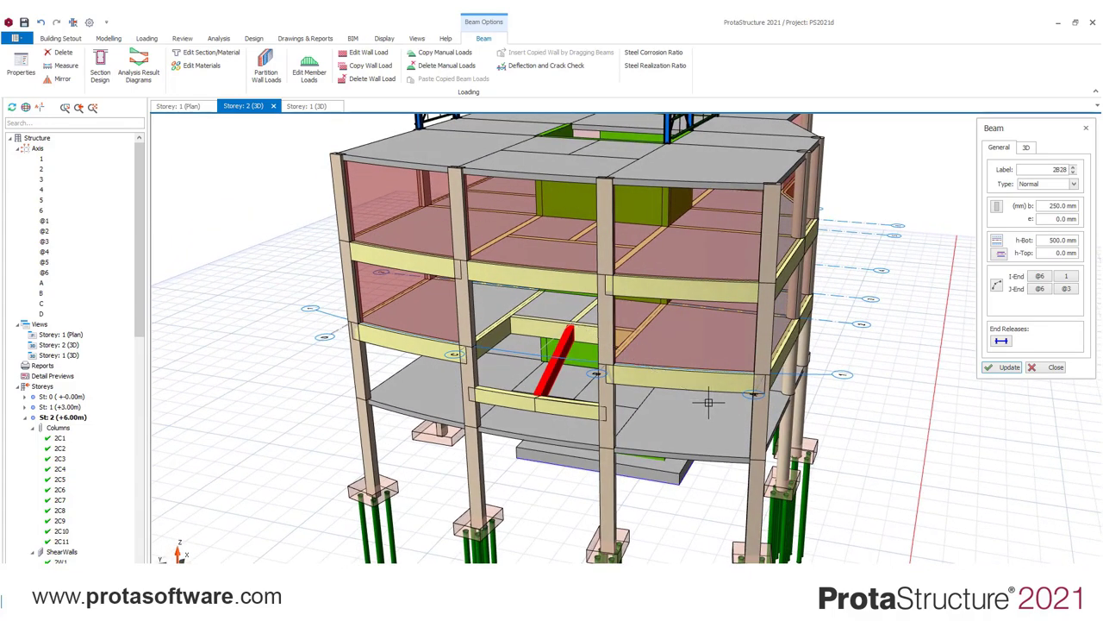
{"action": "scroll", "coordinate": [699, 403], "scroll_direction": "down", "scroll_amount": 2}
{"action": "left_click", "coordinate": [182, 38]}
{"action": "left_click", "coordinate": [105, 38]}
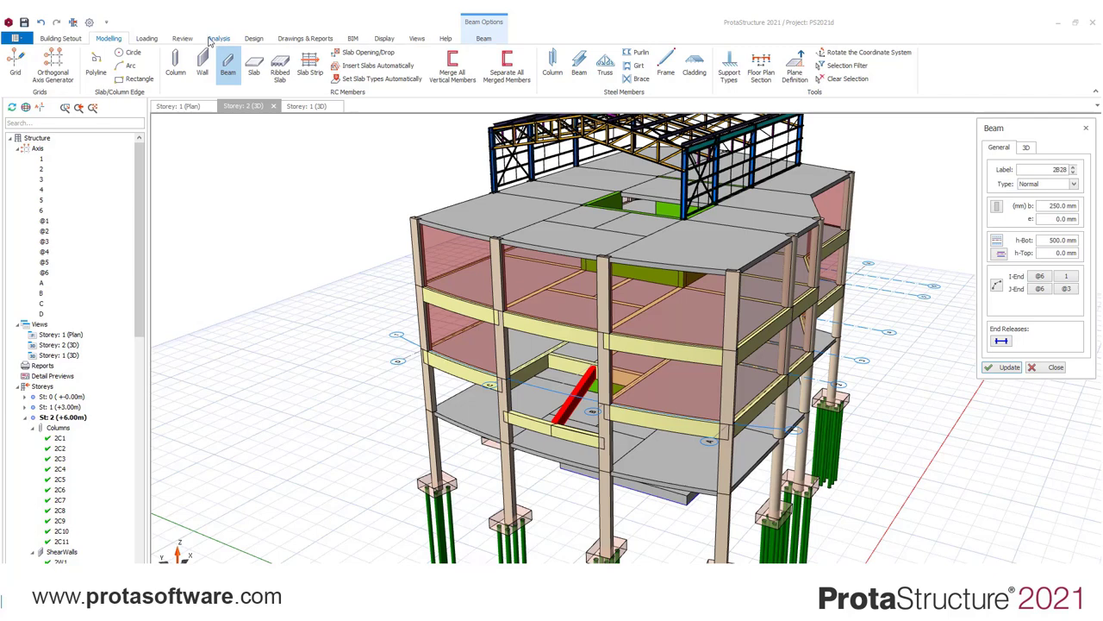
{"action": "left_click", "coordinate": [182, 39]}
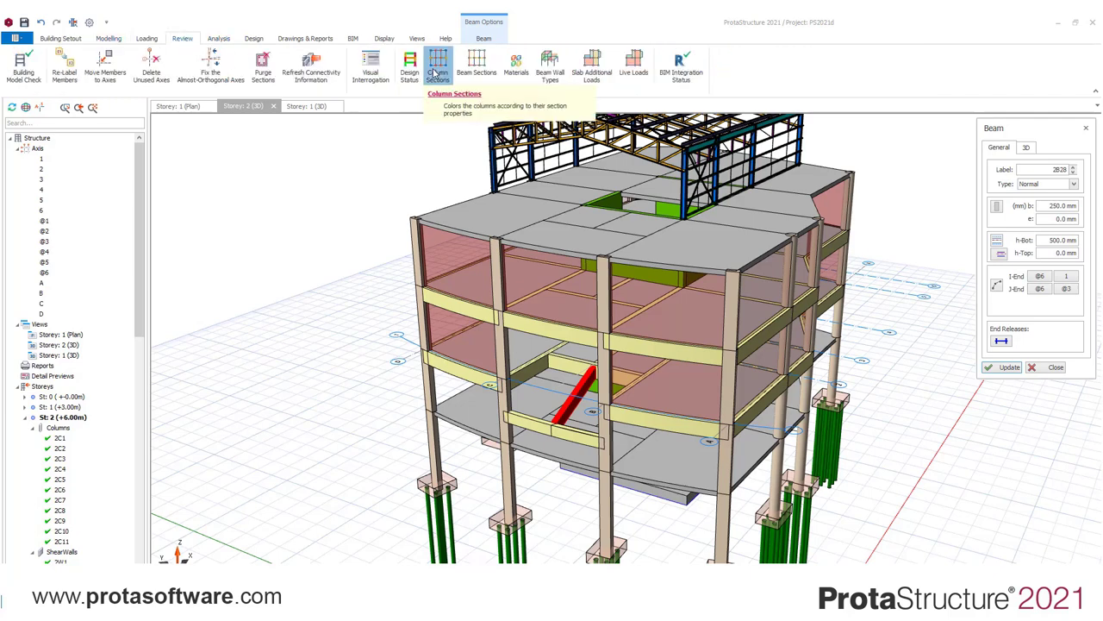
{"action": "left_click", "coordinate": [435, 72]}
{"action": "left_click", "coordinate": [475, 66]}
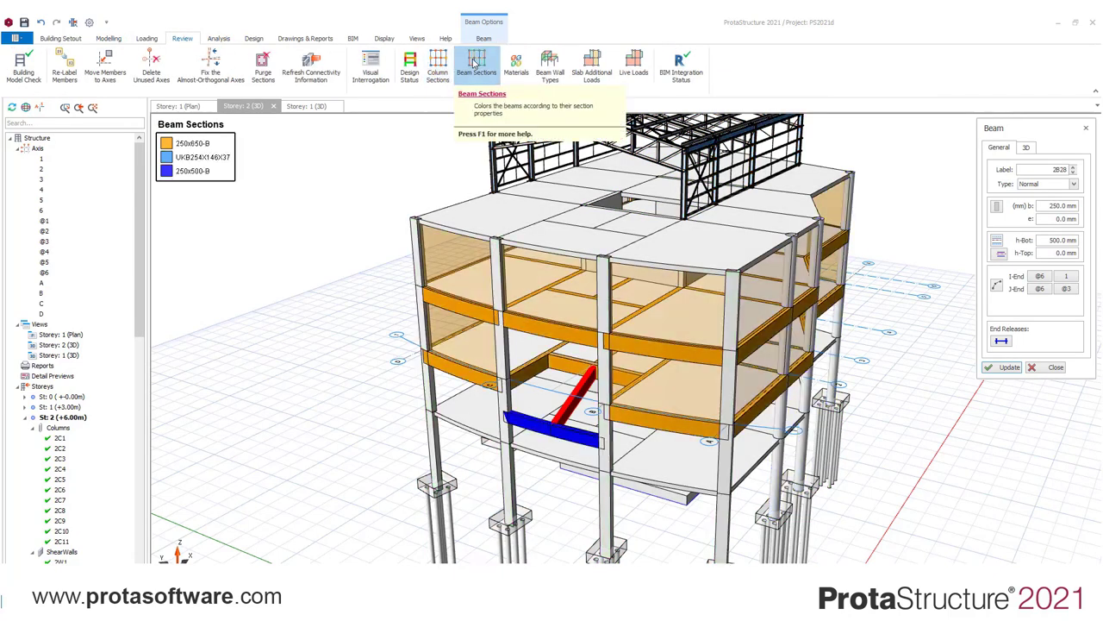
- Colour slabs by additional dead load, then by live load, orbiting to inspect them
{"action": "left_click", "coordinate": [586, 72]}
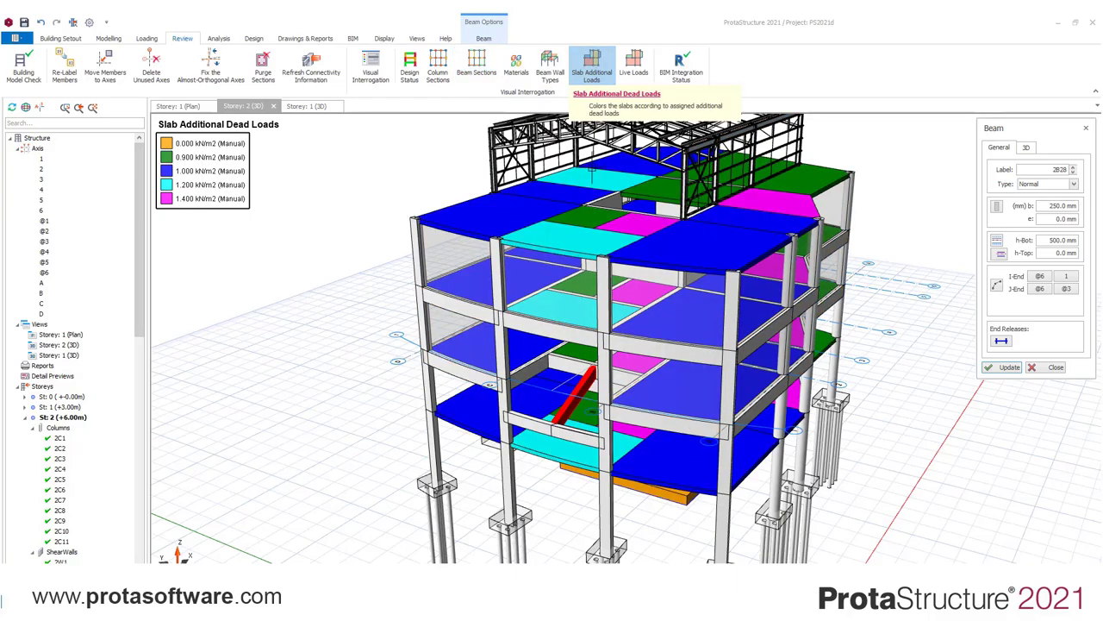
{"action": "middle_click_drag", "start_coordinate": [578, 163], "coordinate": [488, 241]}
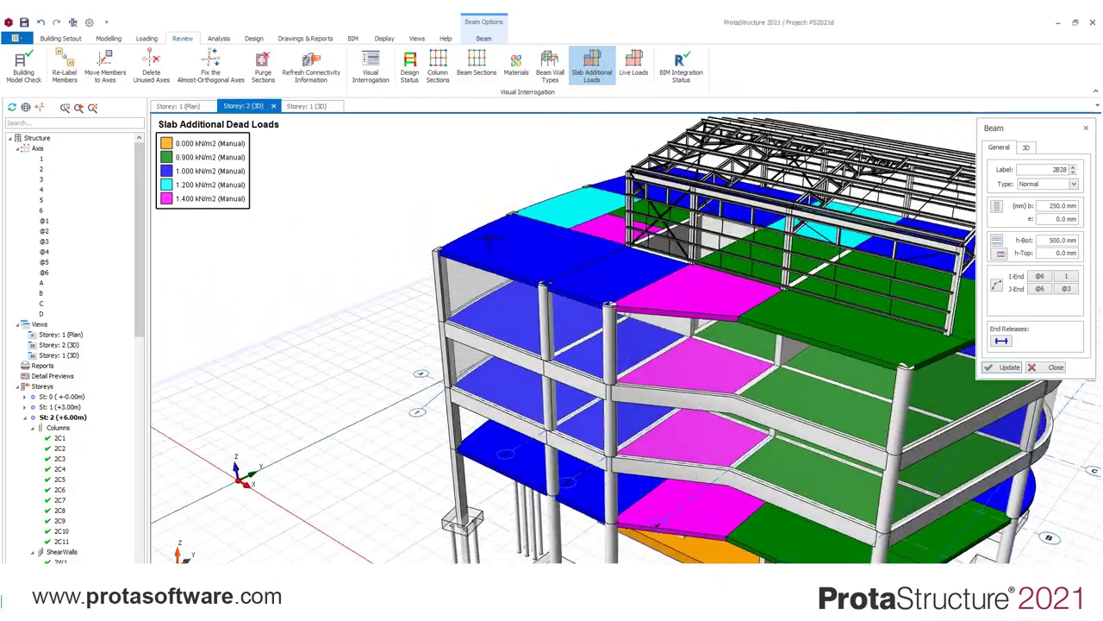
{"action": "left_click", "coordinate": [631, 74]}
{"action": "middle_click_drag", "start_coordinate": [643, 172], "coordinate": [612, 153]}
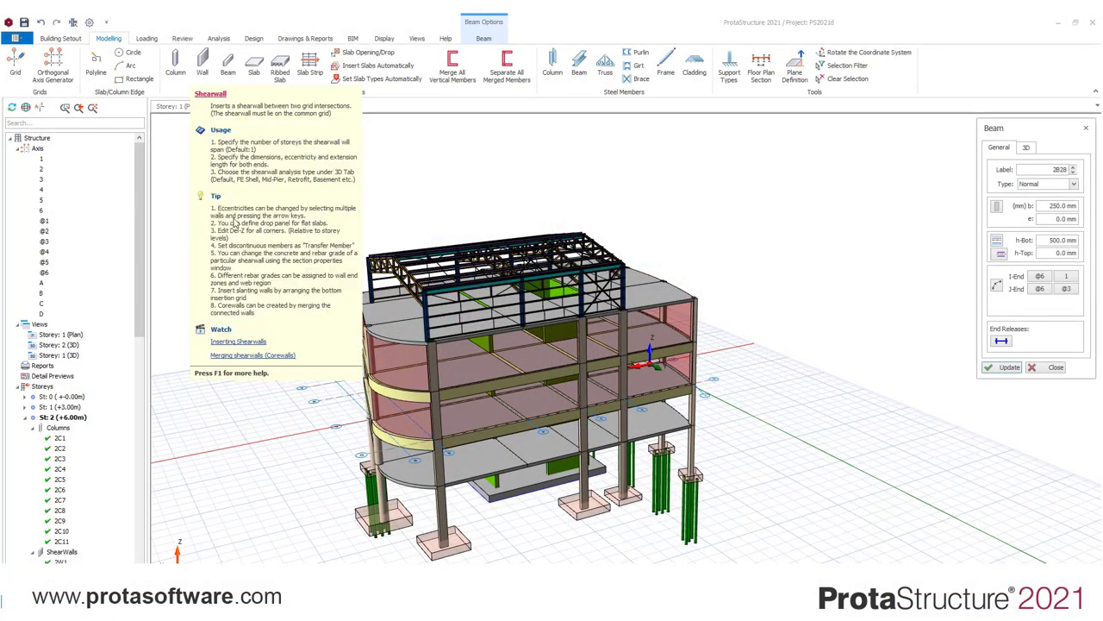
- Play the Inserting Shearwalls help video
{"action": "left_click", "coordinate": [237, 342]}
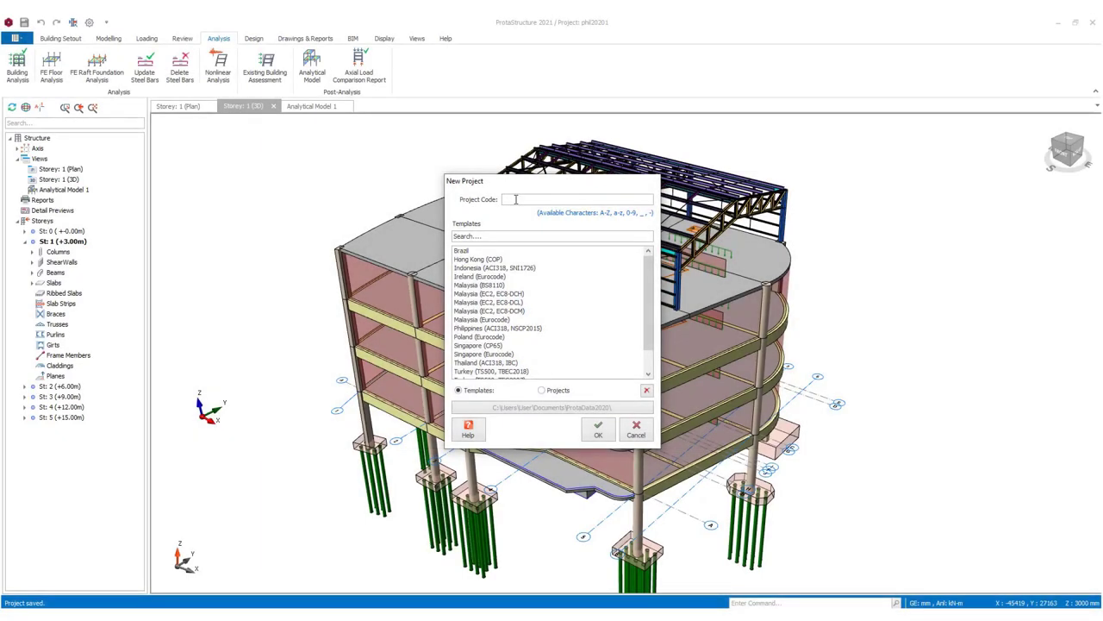
- Enter project code PSt2021, pick the Singapore (Eurocode) template and create the project
{"action": "type", "text": "St2021"}
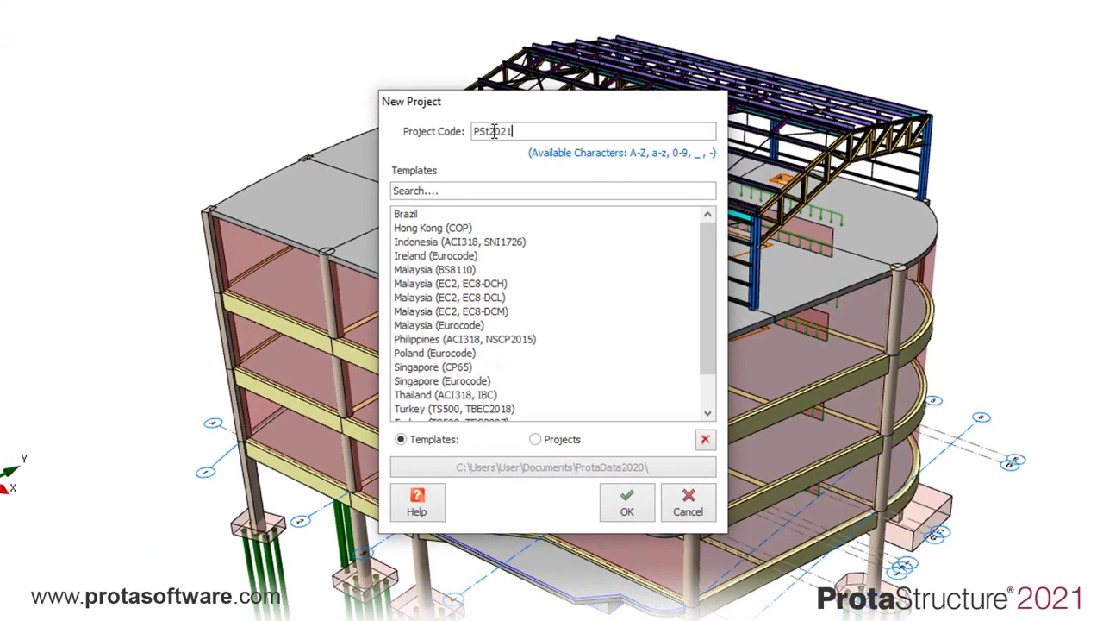
{"action": "mouse_move", "coordinate": [712, 323]}
{"action": "left_mouse_down"}
{"action": "mouse_move", "coordinate": [705, 365]}
{"action": "mouse_move", "coordinate": [700, 322]}
{"action": "left_mouse_up"}
{"action": "left_click", "coordinate": [425, 383]}
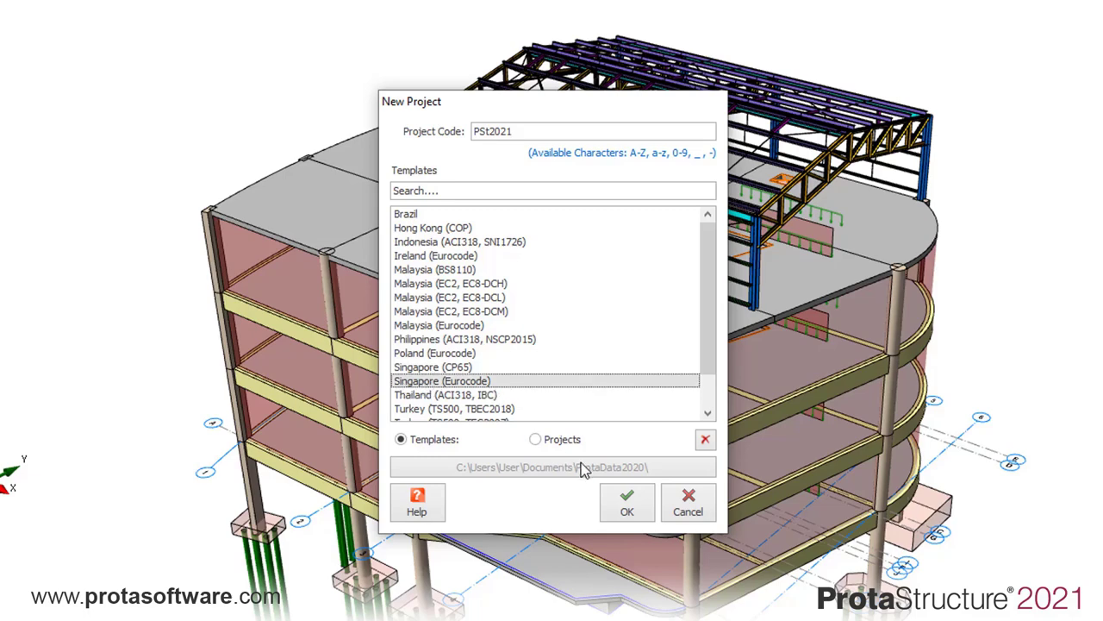
{"action": "left_click", "coordinate": [626, 511]}
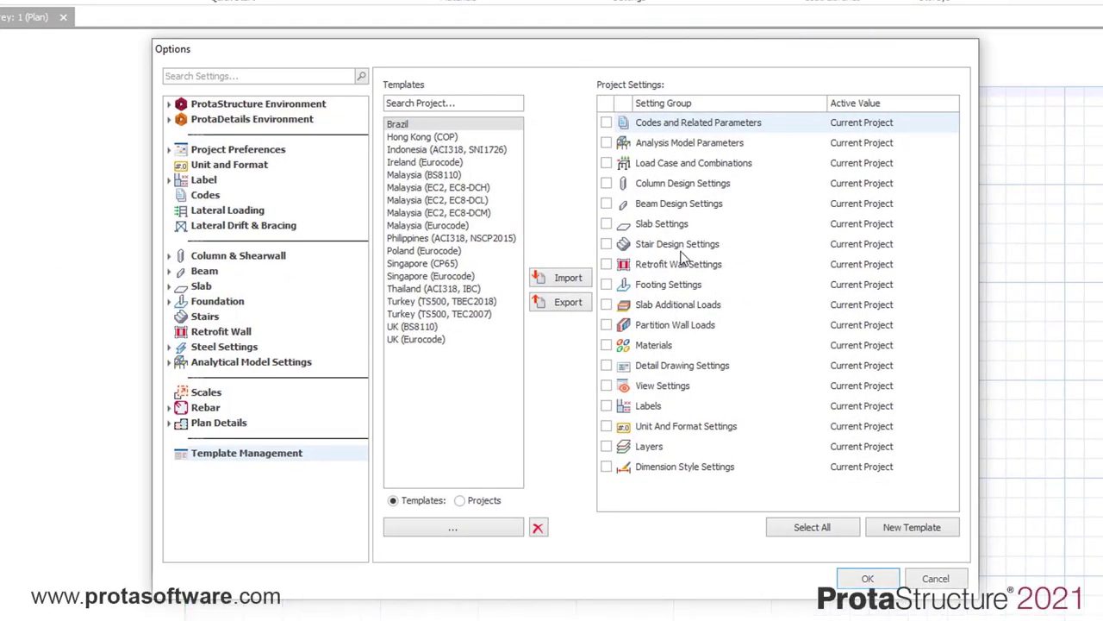
- Review the project title, statistics chart and Singapore Eurocode design codes
{"action": "left_click", "coordinate": [170, 149]}
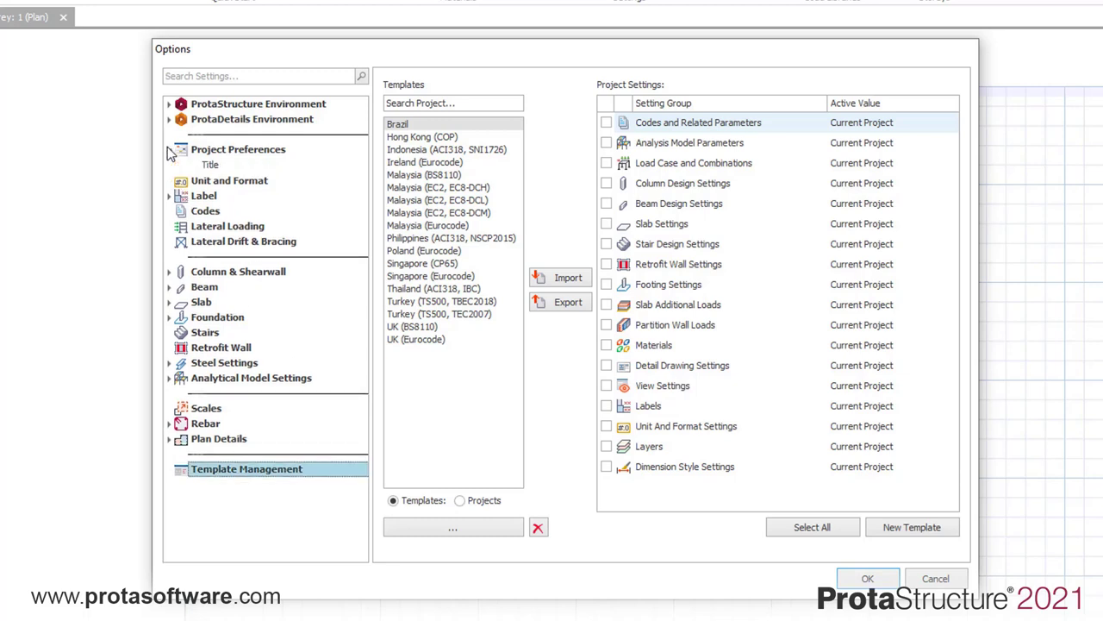
{"action": "left_click", "coordinate": [212, 166]}
{"action": "left_click", "coordinate": [219, 181]}
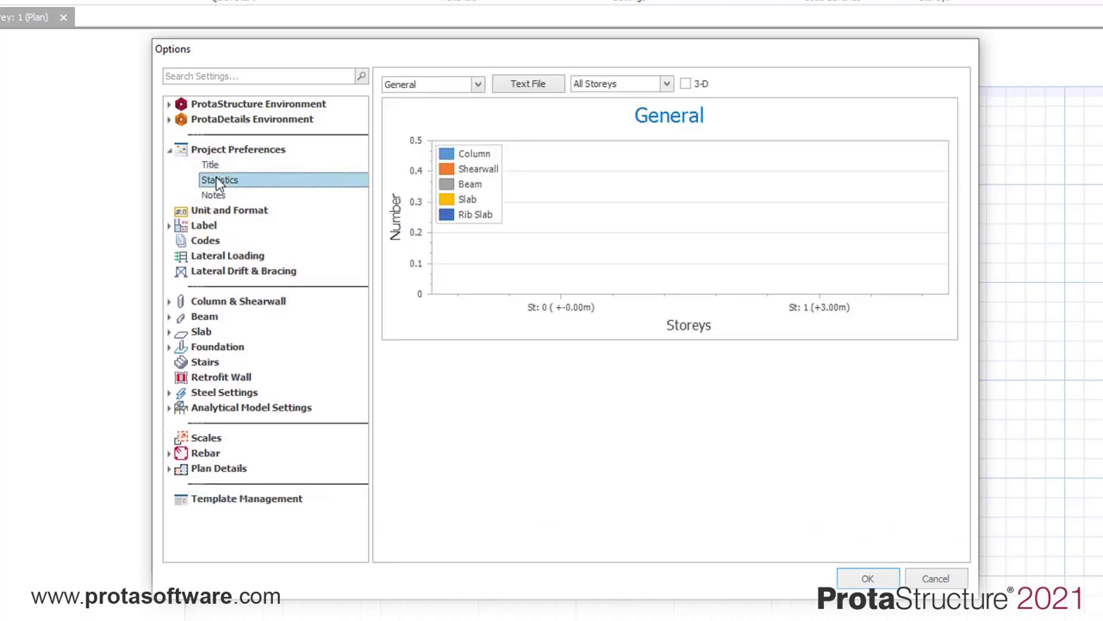
{"action": "left_click", "coordinate": [204, 243]}
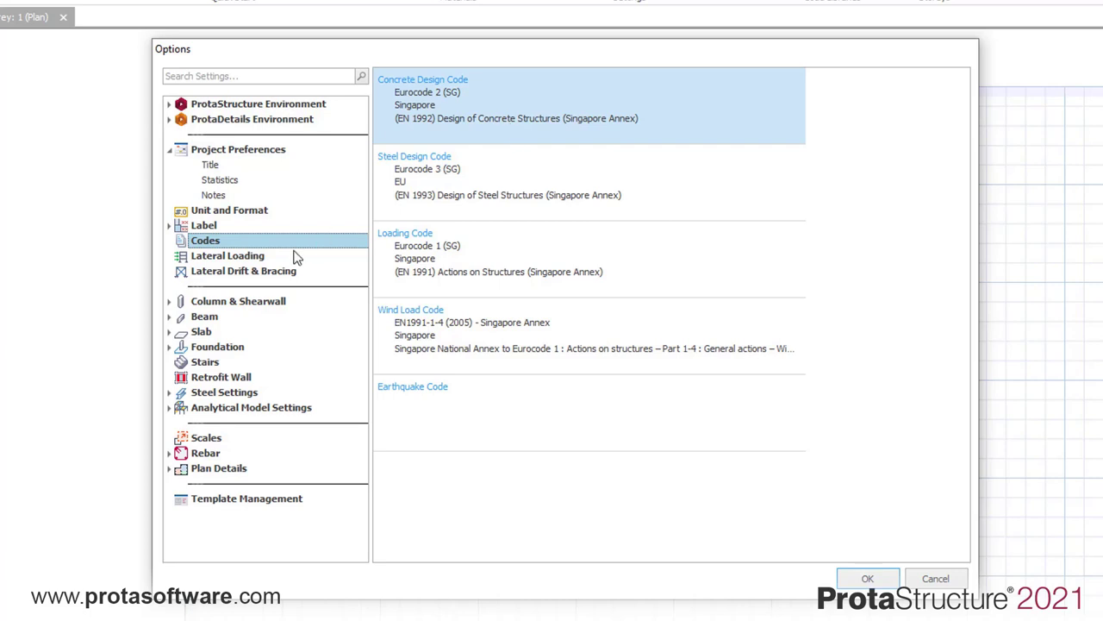
- Browse beam design, parameters and each detail-drawing page through side bar arrangement
{"action": "left_click", "coordinate": [207, 316]}
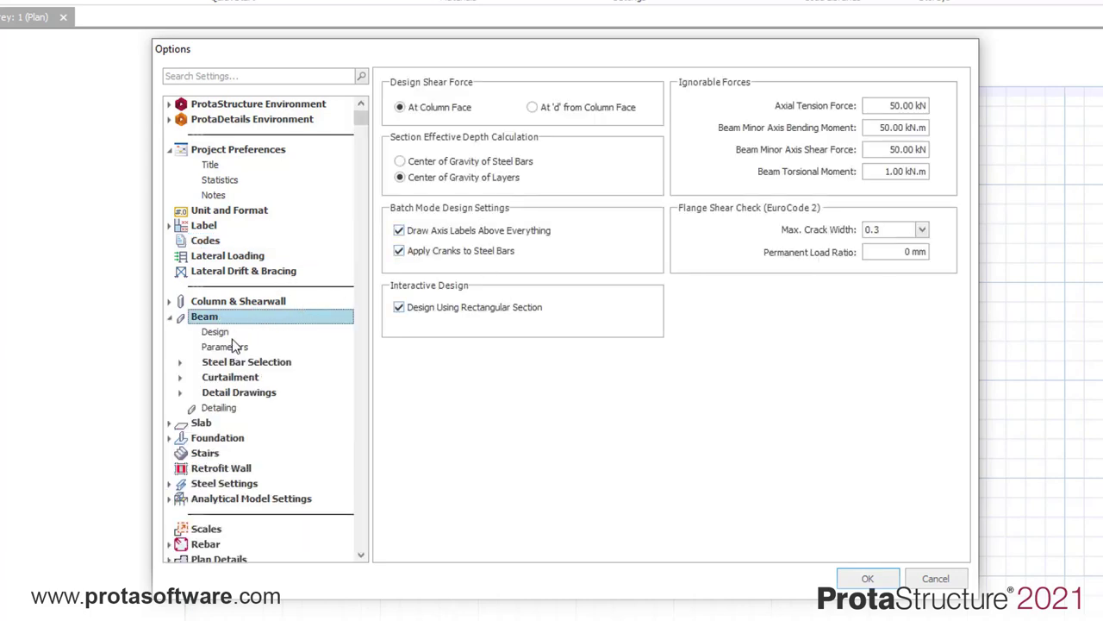
{"action": "left_click", "coordinate": [229, 335]}
{"action": "left_click", "coordinate": [233, 348]}
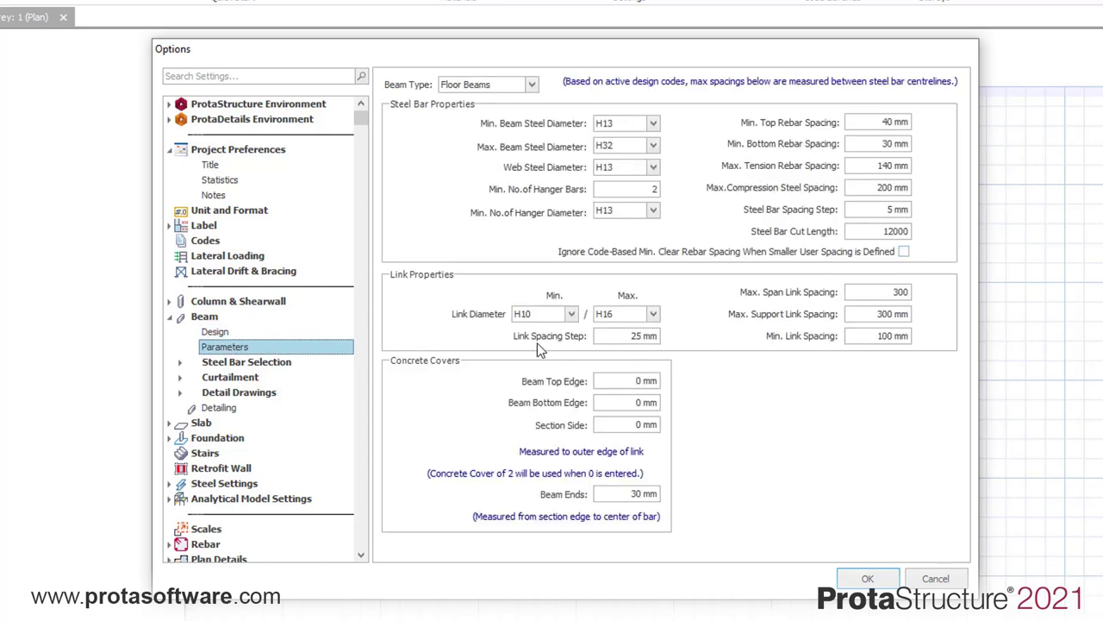
{"action": "left_click", "coordinate": [231, 393]}
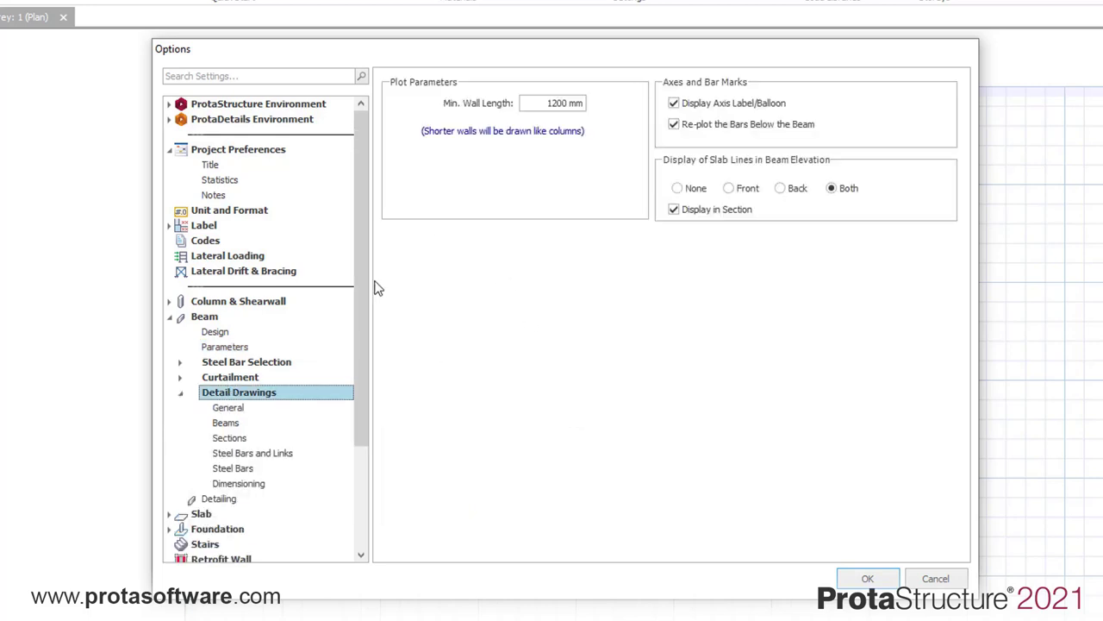
{"action": "left_click", "coordinate": [227, 409]}
{"action": "left_click", "coordinate": [229, 423]}
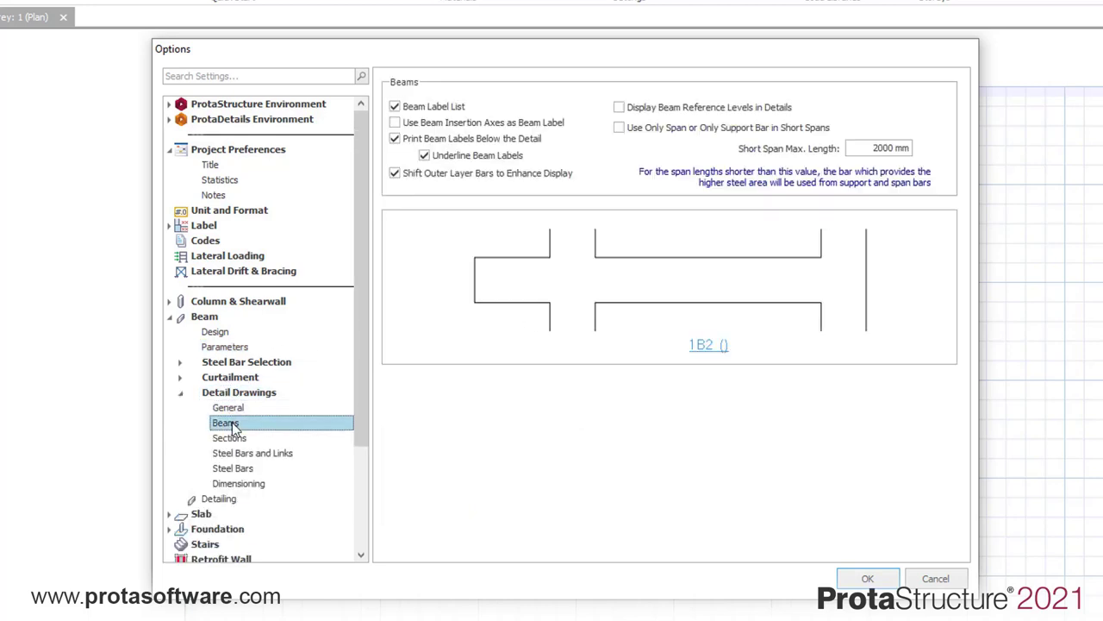
{"action": "left_click", "coordinate": [228, 439]}
{"action": "left_click", "coordinate": [235, 459]}
{"action": "left_click", "coordinate": [236, 484]}
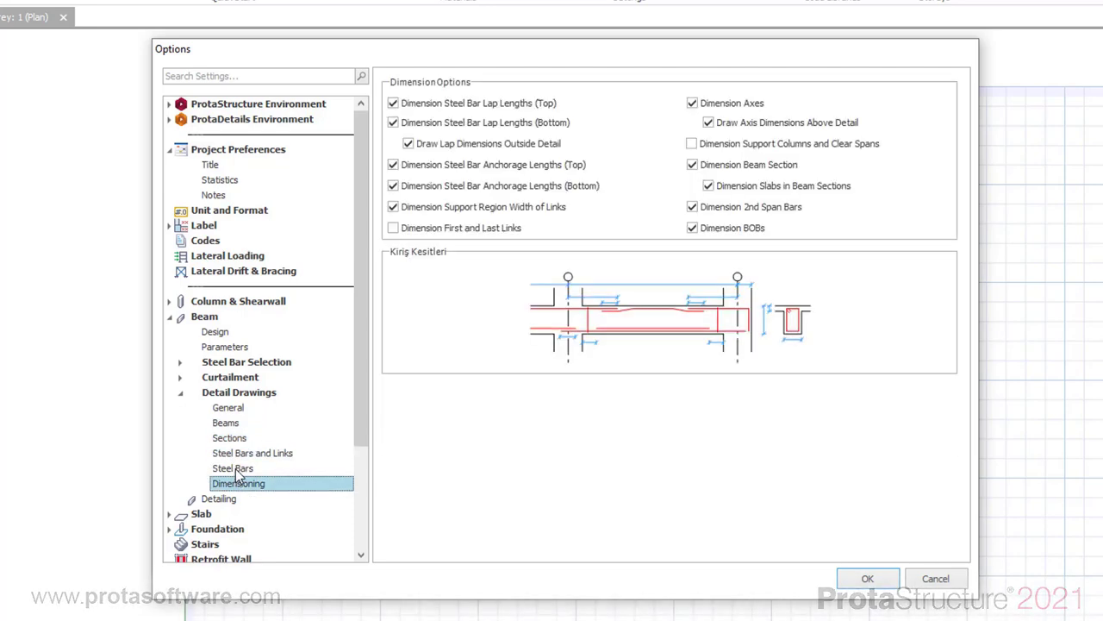
{"action": "left_click", "coordinate": [235, 468]}
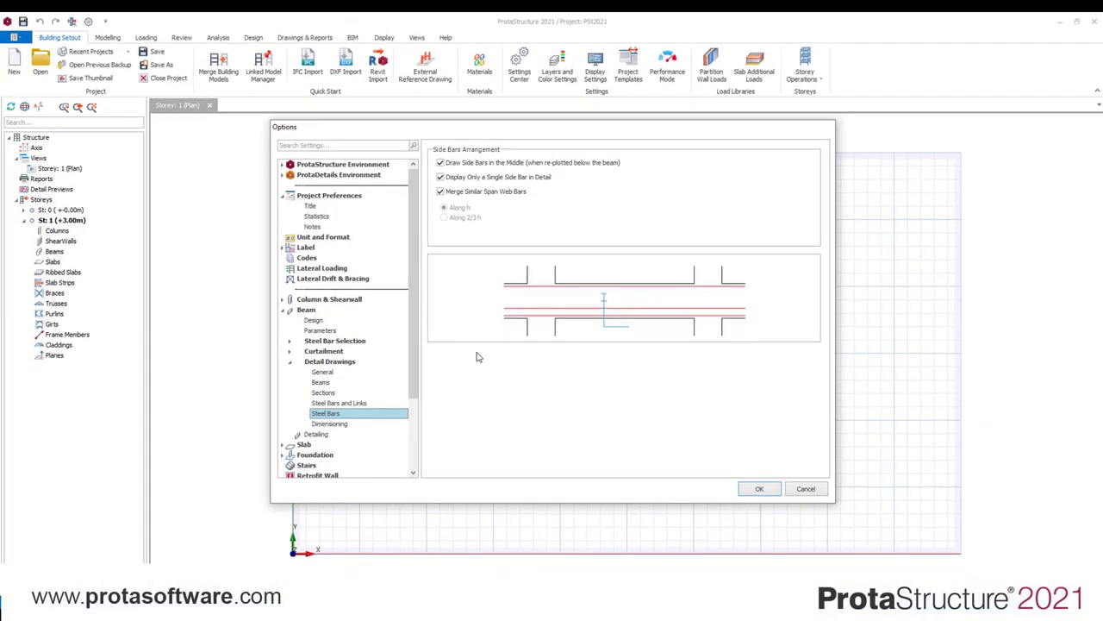
- Close the options and generate an orthogonal axis grid with the default settings
{"action": "left_click", "coordinate": [757, 488]}
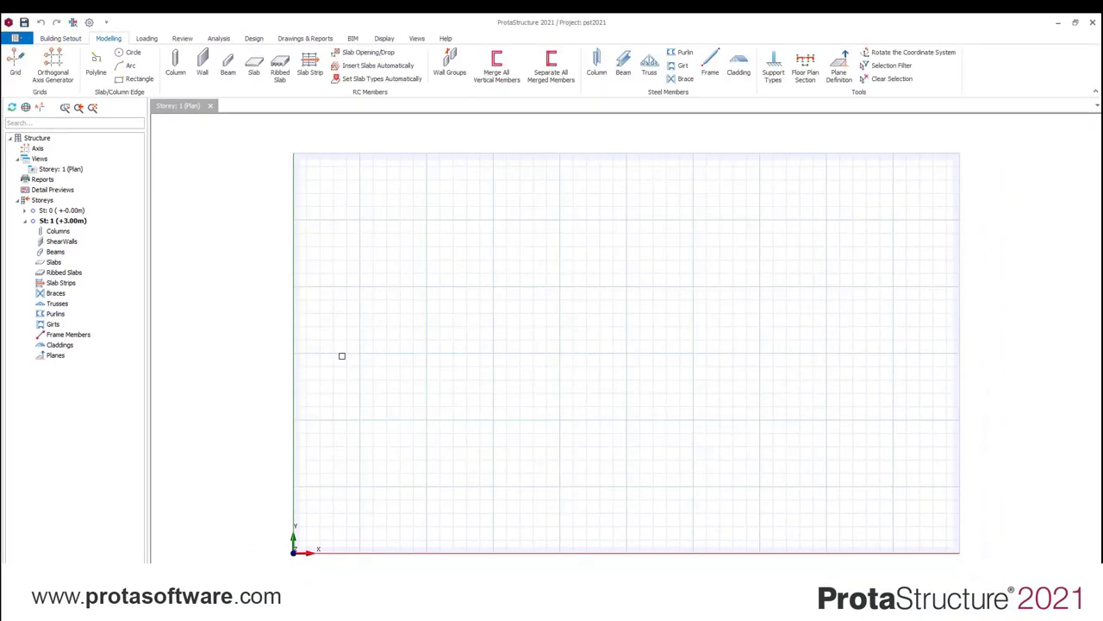
{"action": "left_click", "coordinate": [53, 67]}
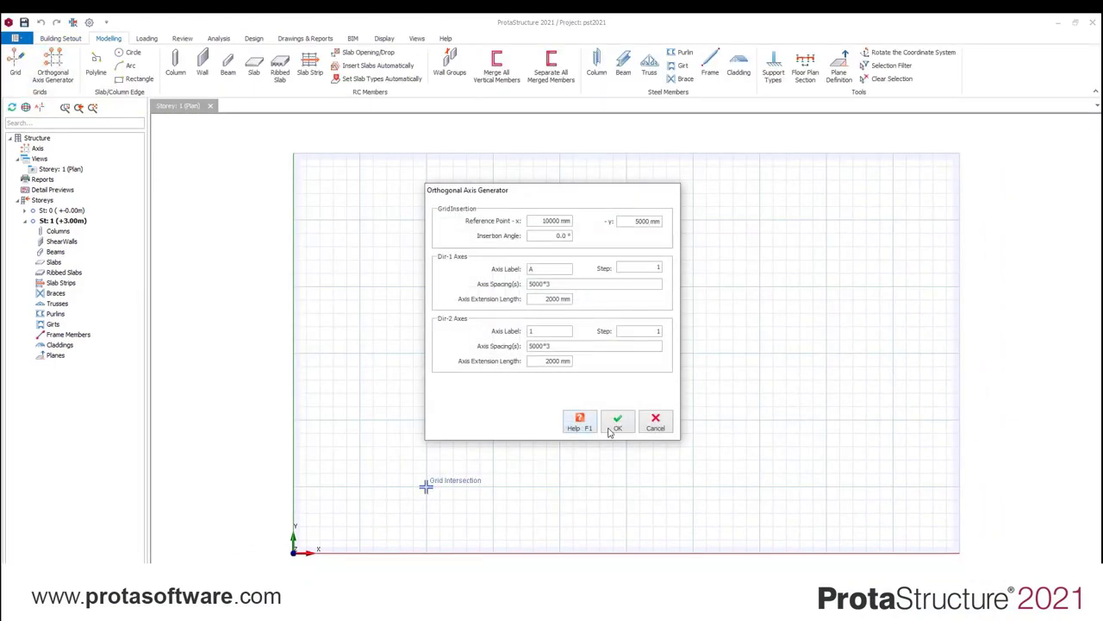
{"action": "left_click", "coordinate": [613, 419]}
- Place columns along row D, at C3, C4 and B1–A2, plus shear wall 1W1 on axis C
{"action": "left_click", "coordinate": [173, 62]}
{"action": "left_click_drag", "start_coordinate": [396, 271], "coordinate": [636, 315]}
{"action": "left_click", "coordinate": [559, 352]}
{"action": "left_click", "coordinate": [627, 352]}
{"action": "left_click_drag", "start_coordinate": [393, 407], "coordinate": [517, 495]}
{"action": "left_click", "coordinate": [109, 38]}
{"action": "left_click", "coordinate": [203, 62]}
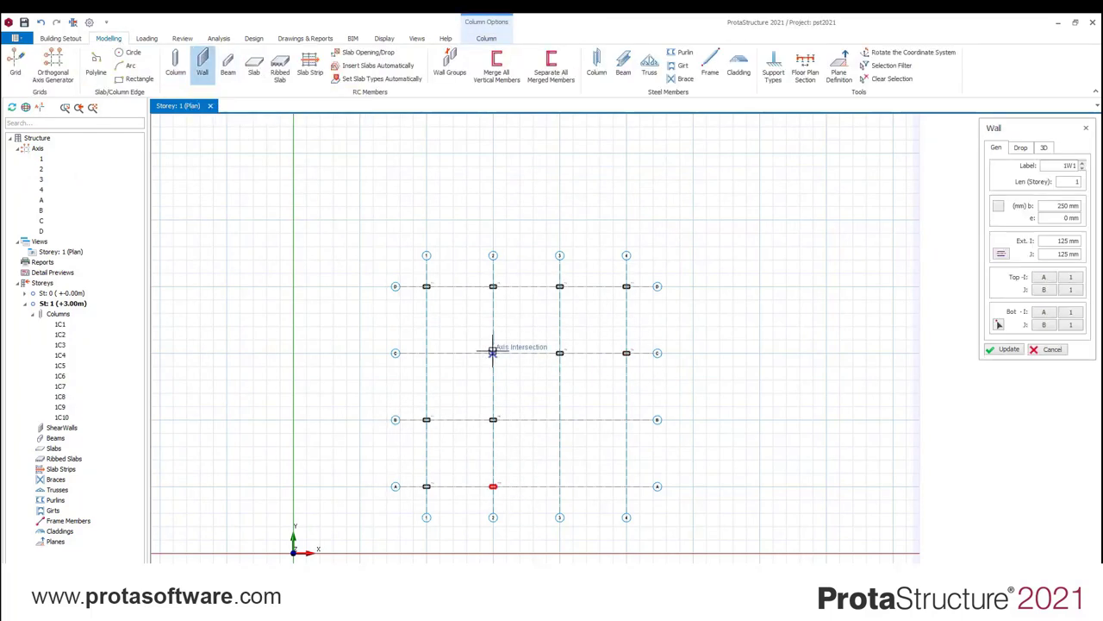
{"action": "left_click", "coordinate": [461, 353]}
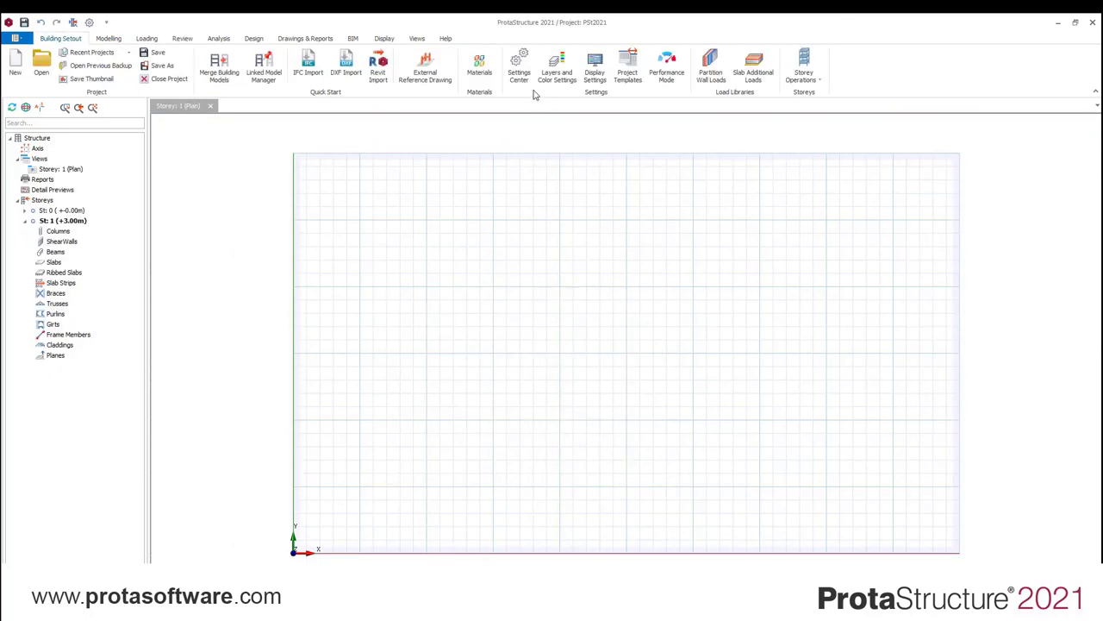
- In project settings, review View & Save (keeping English) and the display colour settings
{"action": "left_click", "coordinate": [519, 69]}
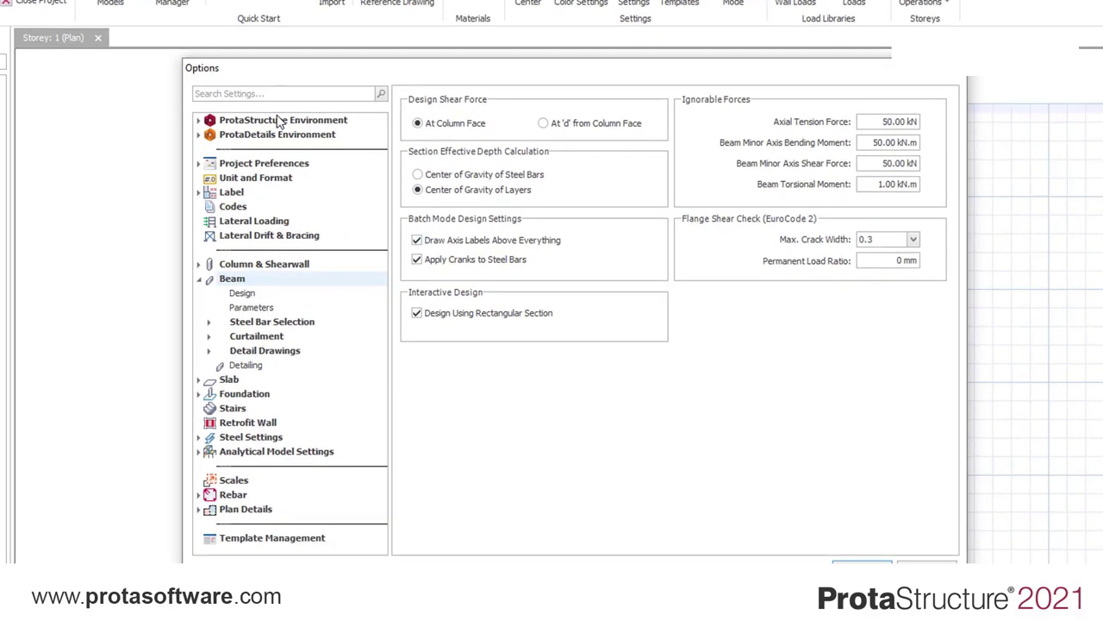
{"action": "left_click", "coordinate": [199, 120]}
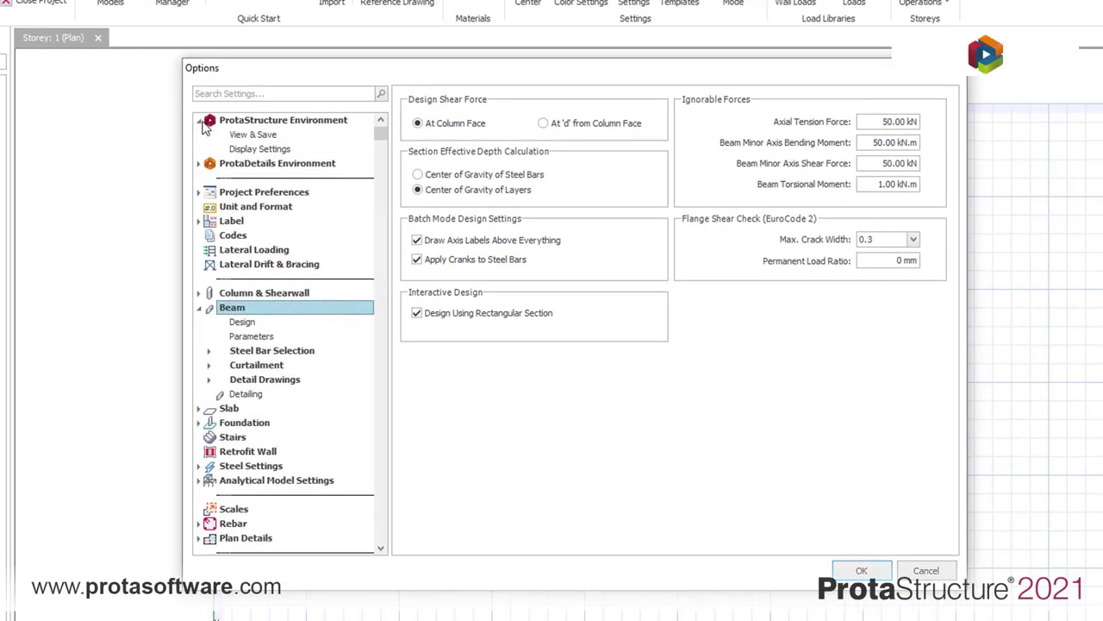
{"action": "left_click", "coordinate": [241, 138]}
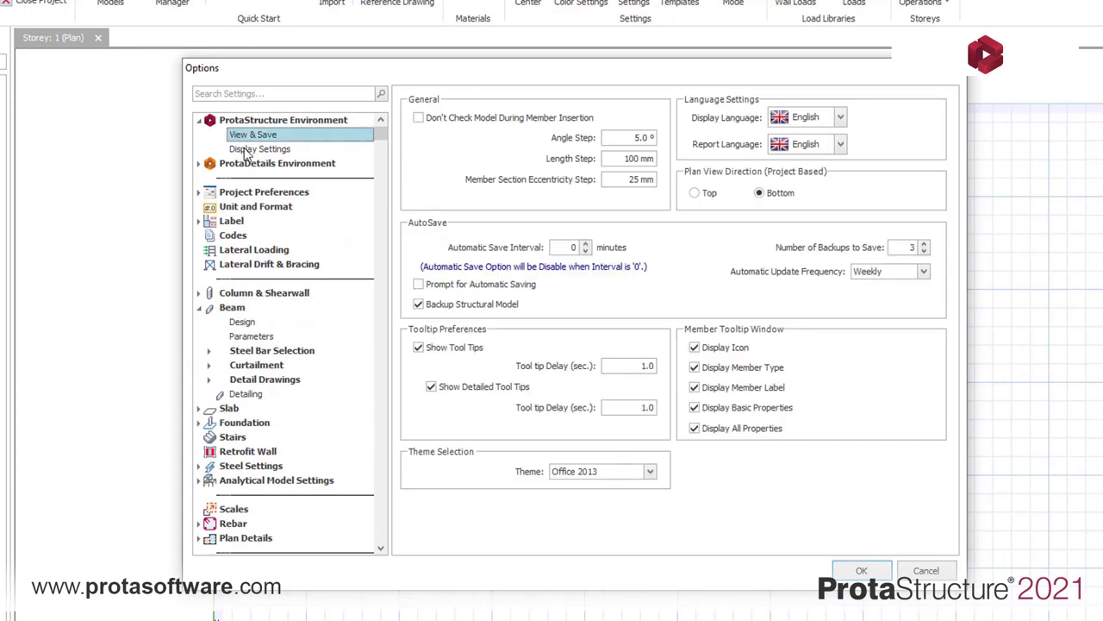
{"action": "left_click", "coordinate": [842, 118]}
{"action": "left_click", "coordinate": [842, 118]}
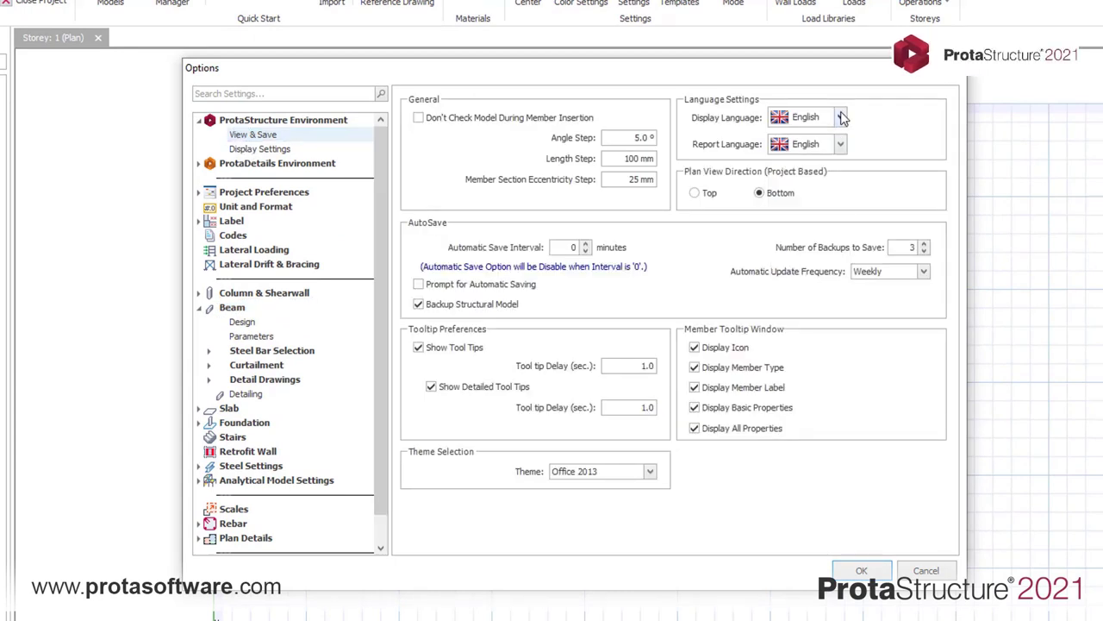
{"action": "left_click", "coordinate": [248, 149]}
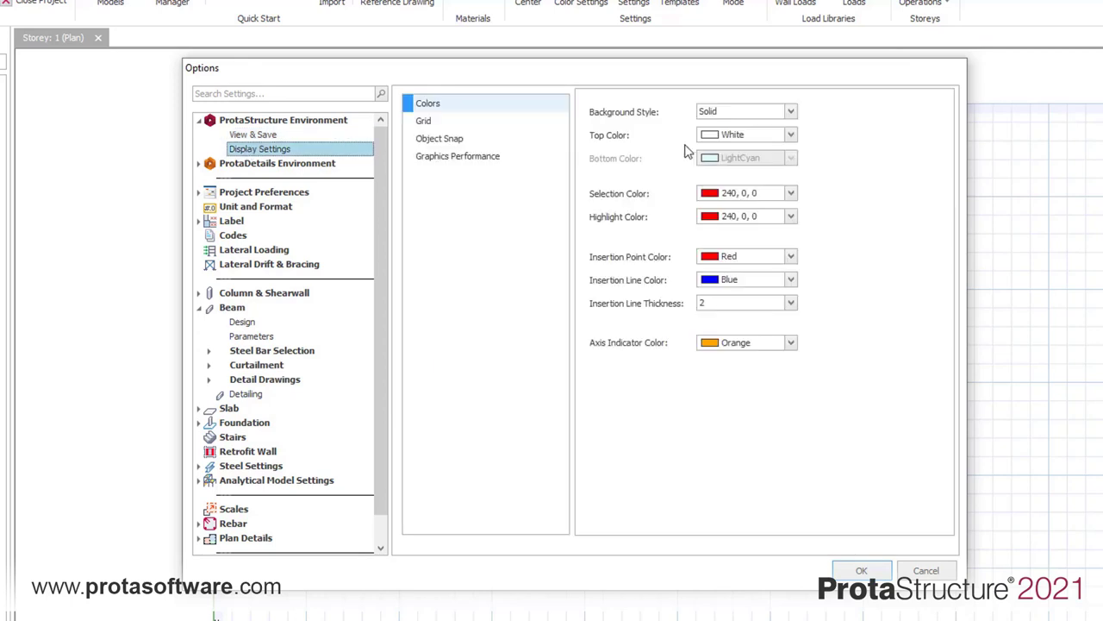
- Review label, lateral loading, beam, foundation, pile, retrofit wall, scales and rebar settings
{"action": "left_click", "coordinate": [234, 221]}
{"action": "left_click", "coordinate": [251, 284]}
{"action": "left_click", "coordinate": [246, 350]}
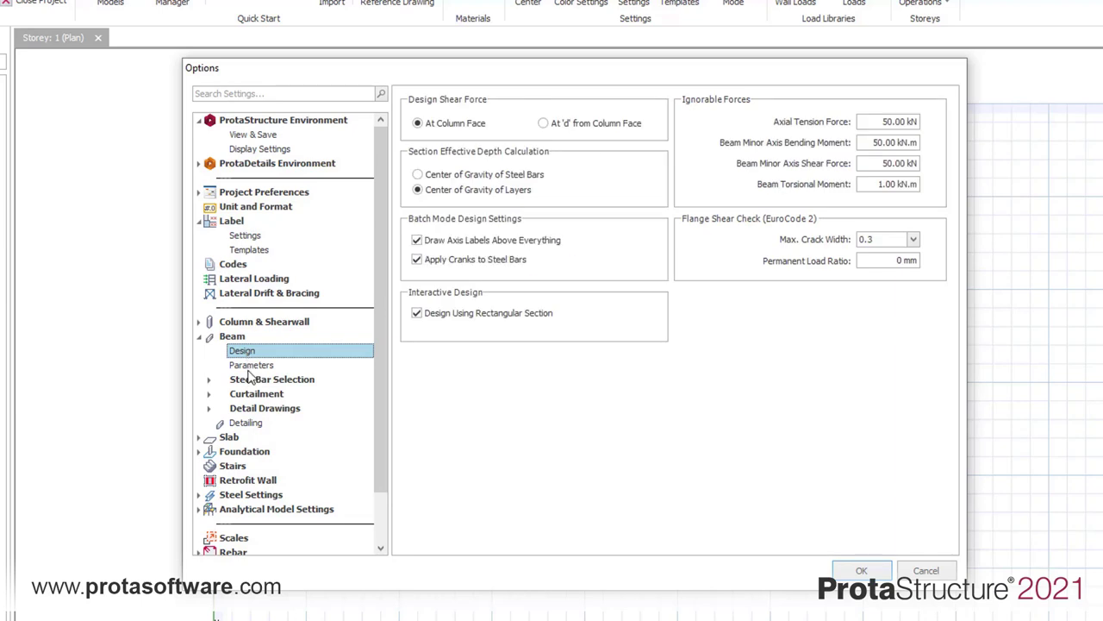
{"action": "left_click", "coordinate": [250, 379]}
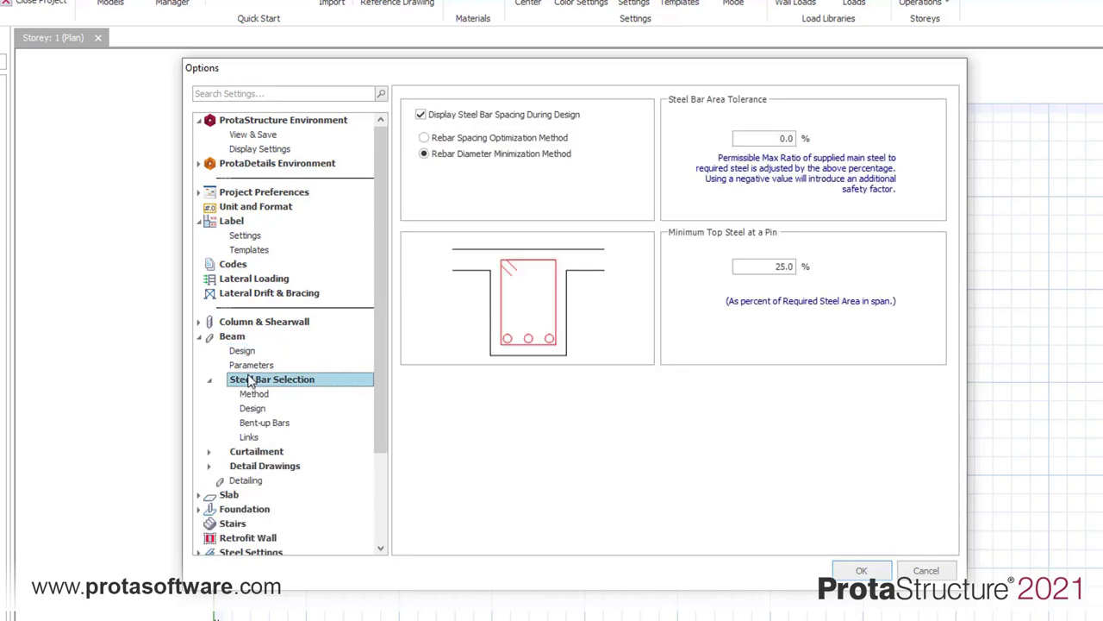
{"action": "left_click", "coordinate": [252, 509]}
{"action": "scroll", "coordinate": [331, 498], "scroll_direction": "down", "scroll_amount": 3}
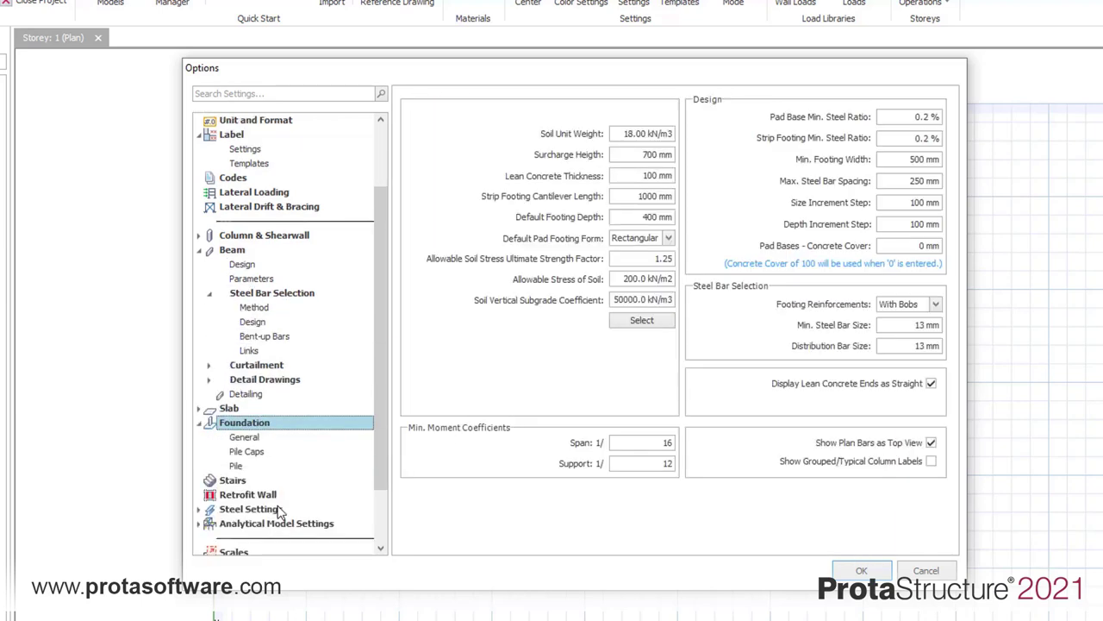
{"action": "left_click", "coordinate": [234, 414]}
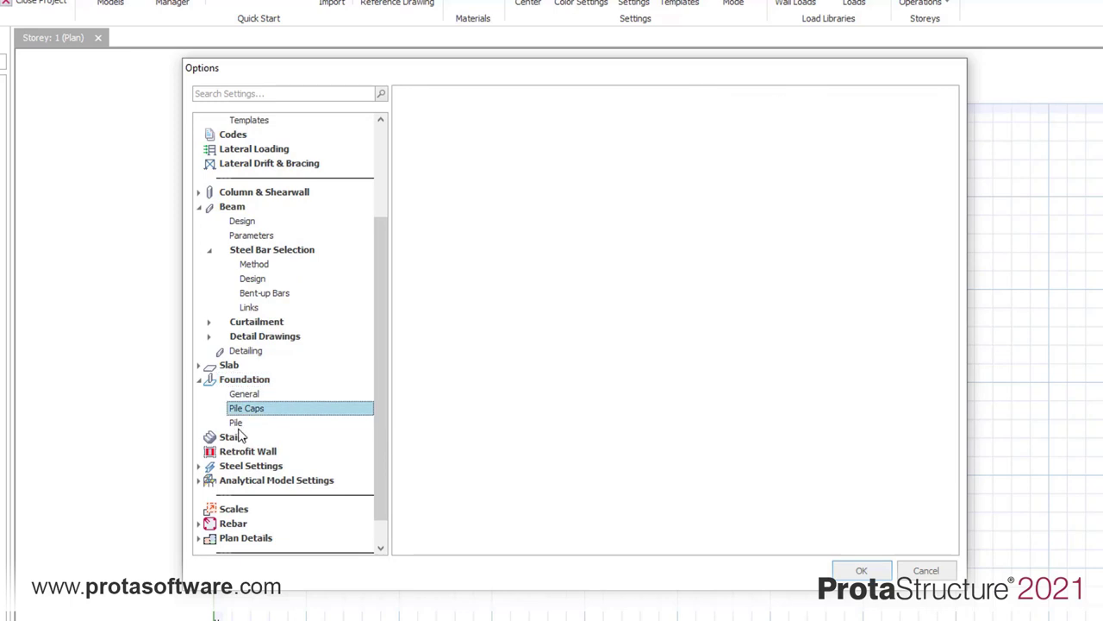
{"action": "left_click", "coordinate": [254, 423]}
{"action": "left_click", "coordinate": [250, 452]}
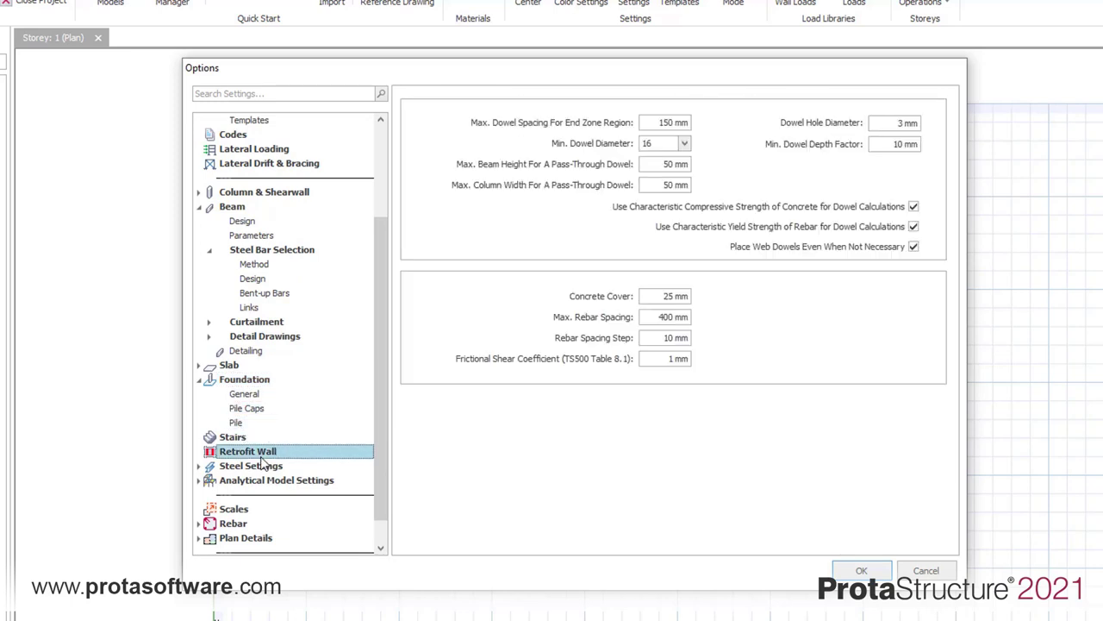
{"action": "left_click", "coordinate": [233, 509]}
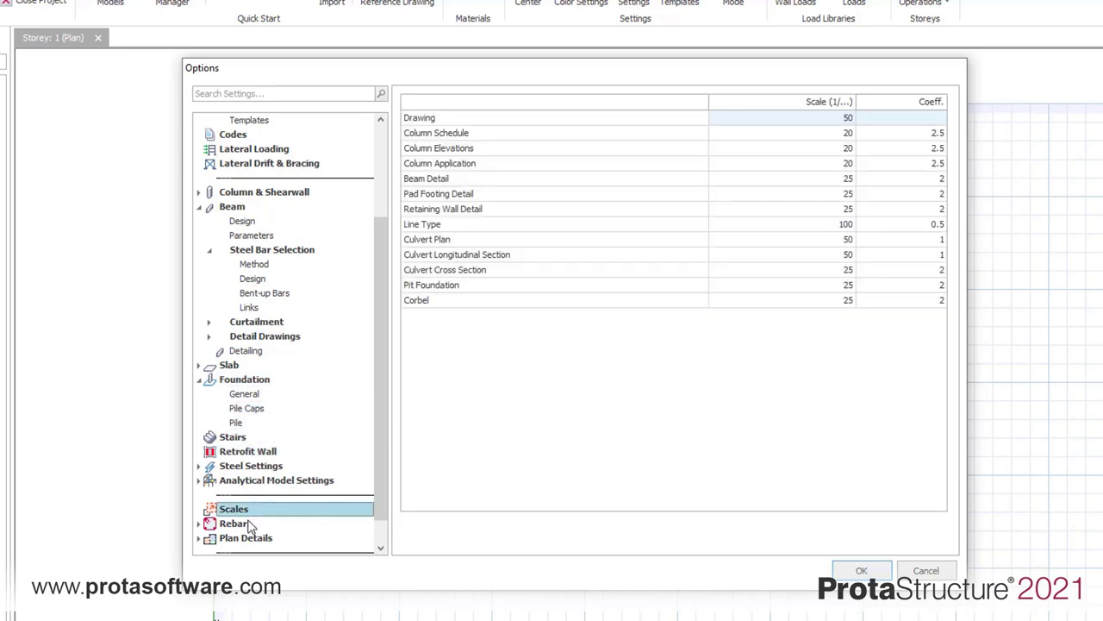
{"action": "left_click", "coordinate": [235, 523]}
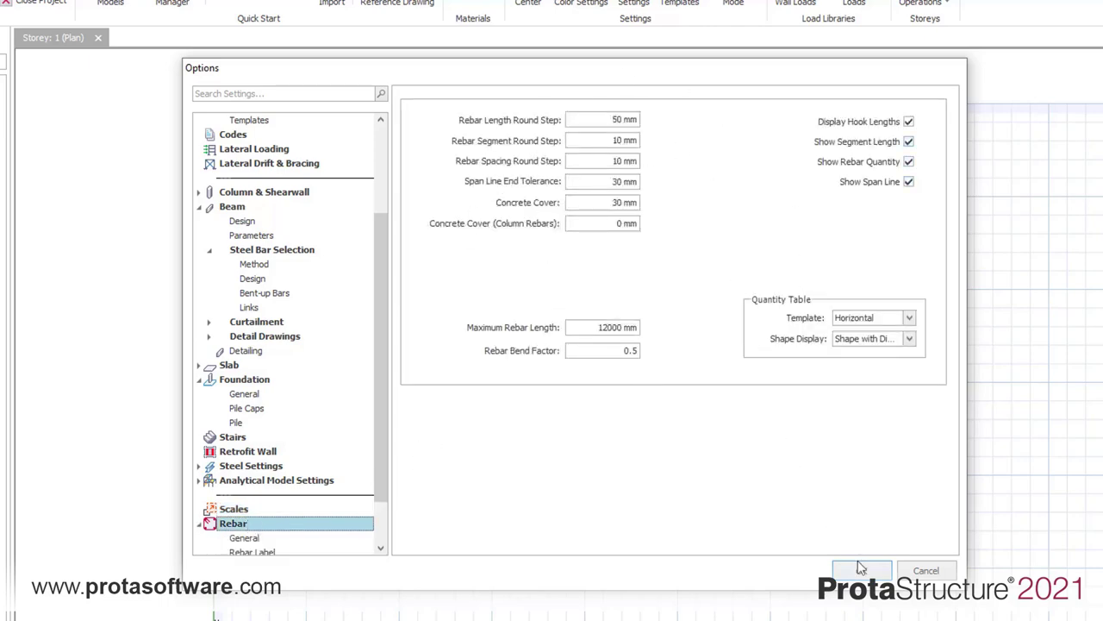
- Close the options and generate horizontal load combinations with the chosen seismic analysis method
{"action": "left_click", "coordinate": [862, 569]}
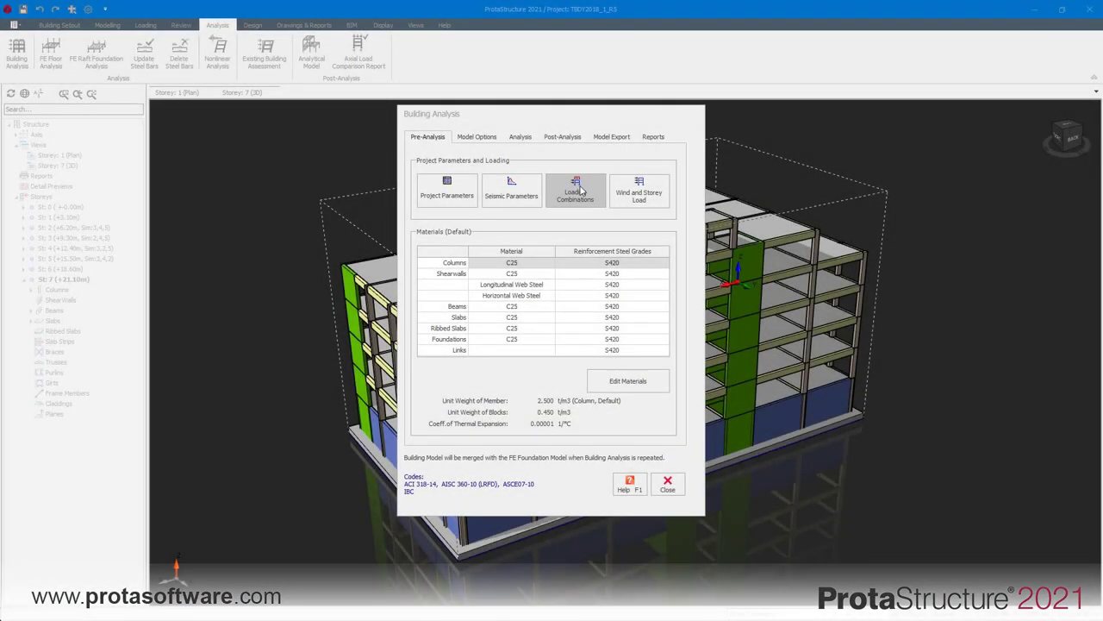
{"action": "left_click", "coordinate": [576, 189]}
{"action": "left_click", "coordinate": [359, 455]}
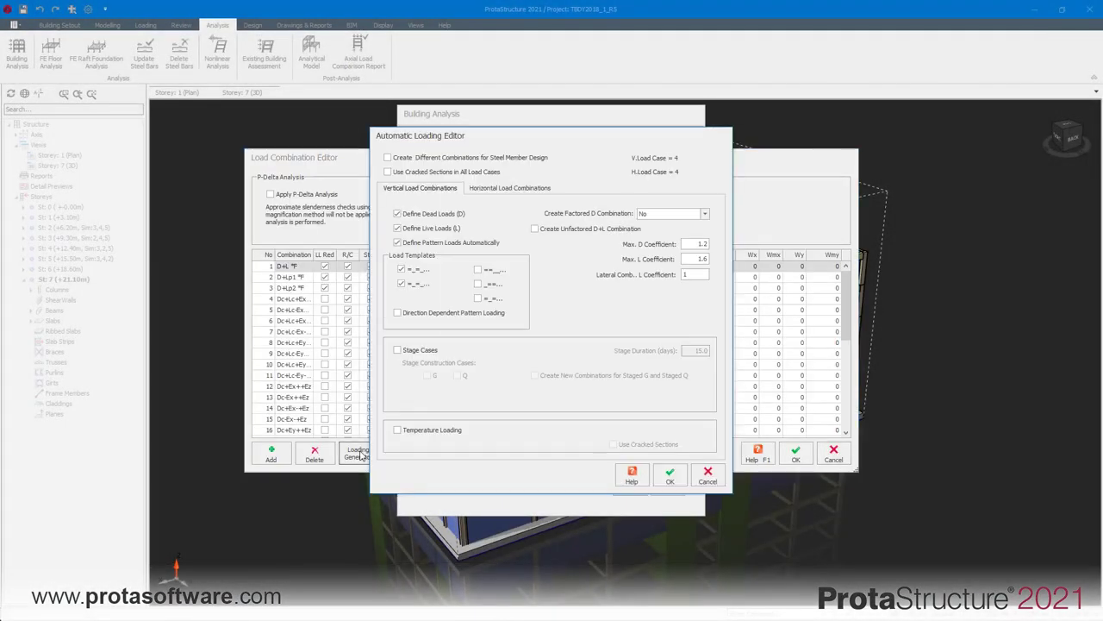
{"action": "left_click", "coordinate": [470, 189]}
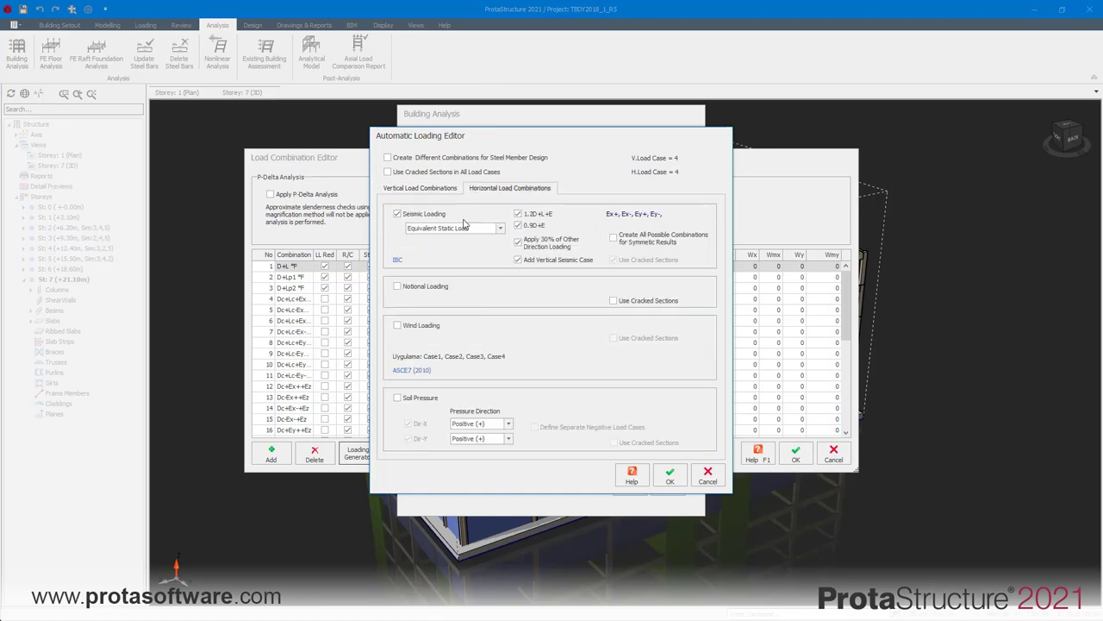
{"action": "left_click", "coordinate": [457, 229]}
{"action": "left_click", "coordinate": [458, 247]}
{"action": "left_click", "coordinate": [669, 476]}
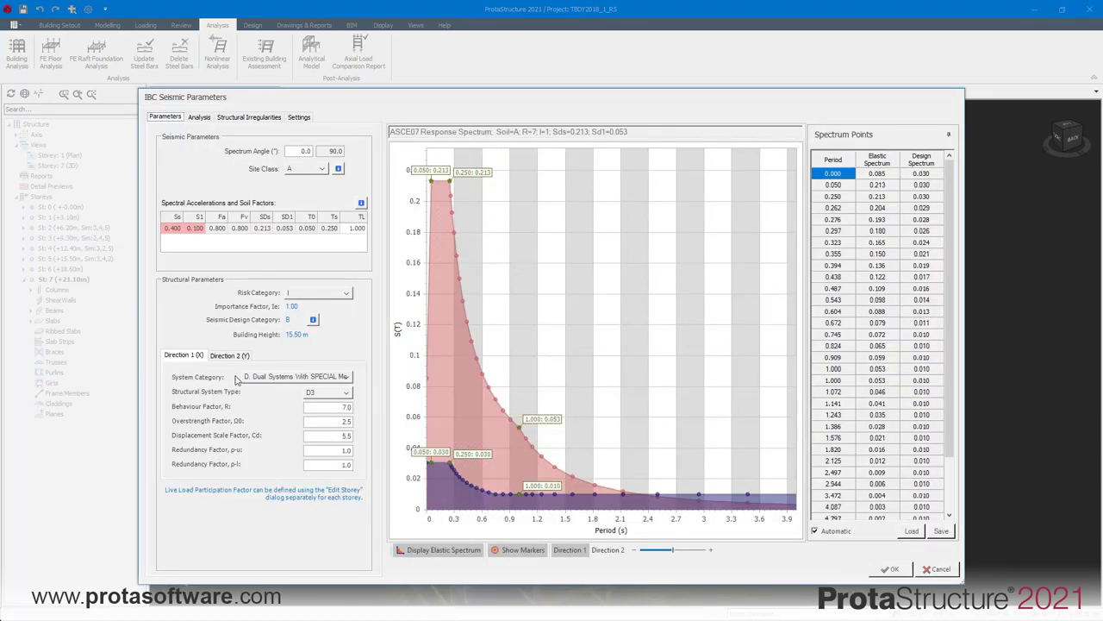
- Choose the structural system category and review its R, Ω0 and Cd factors
{"action": "left_click", "coordinate": [241, 378]}
{"action": "left_click", "coordinate": [682, 506]}
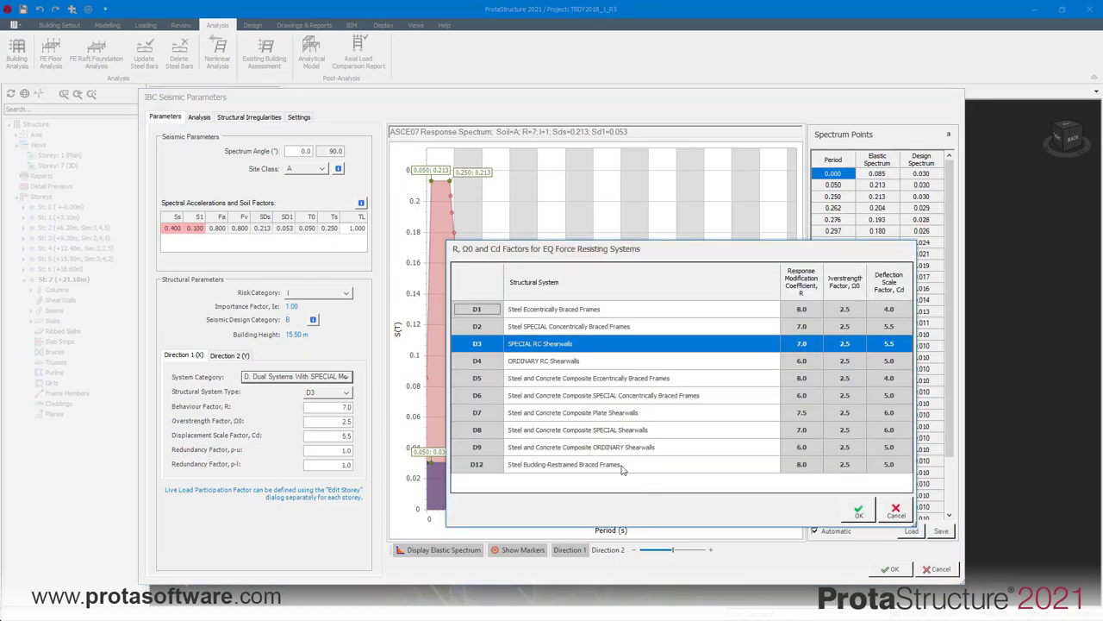
{"action": "left_click", "coordinate": [849, 509]}
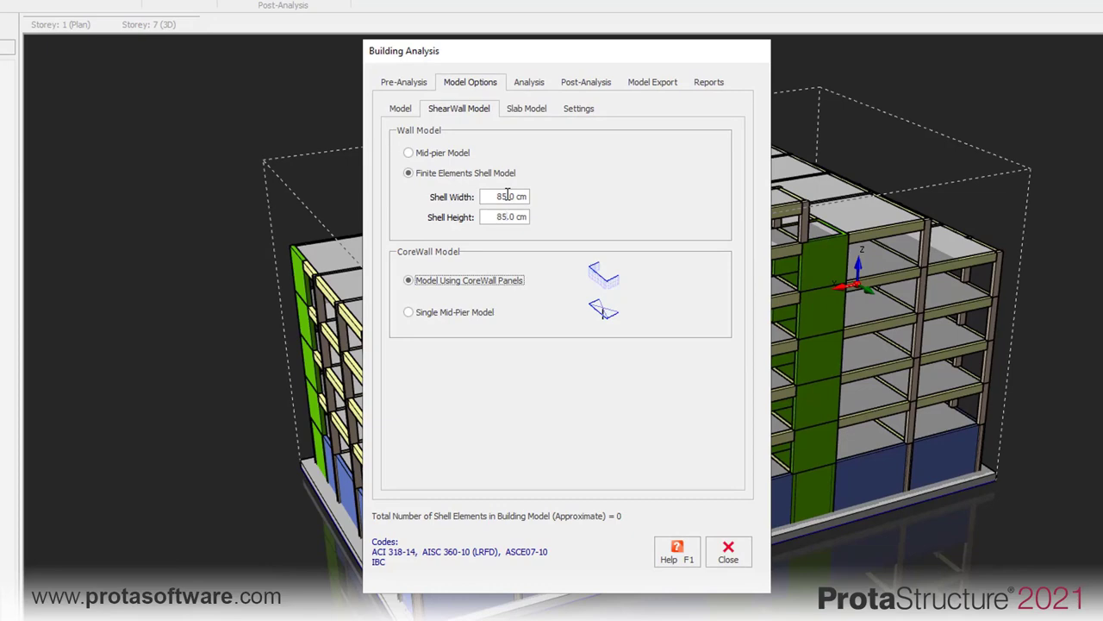
- Make slabs rigid diaphragms on all storeys and run the building analysis
{"action": "left_click", "coordinate": [540, 113]}
{"action": "left_click", "coordinate": [500, 154]}
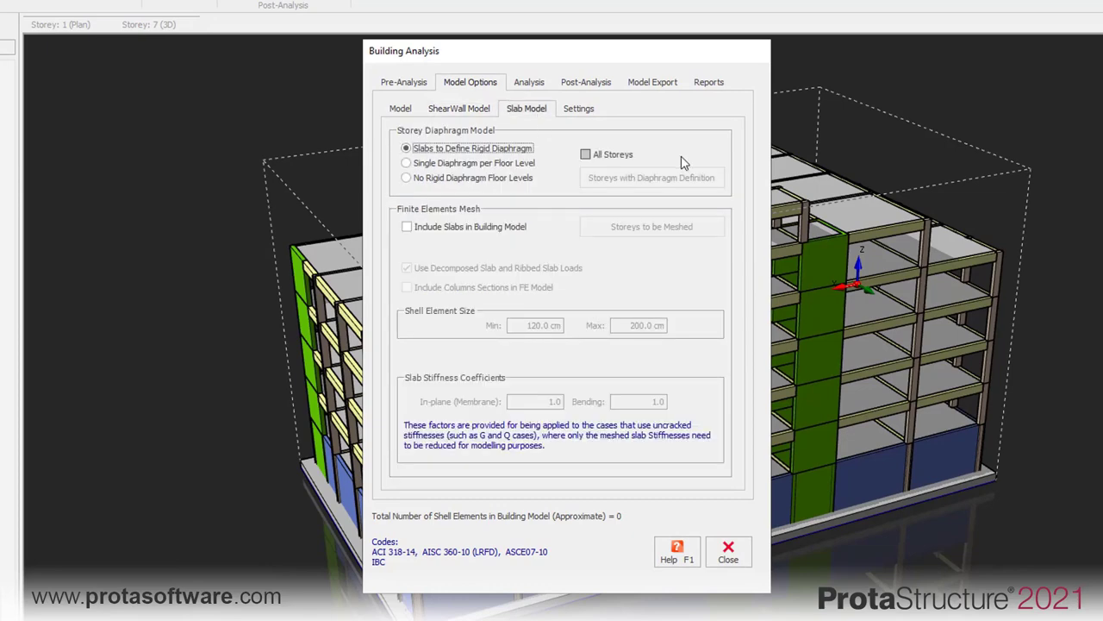
{"action": "left_click", "coordinate": [613, 154]}
{"action": "left_click", "coordinate": [652, 177]}
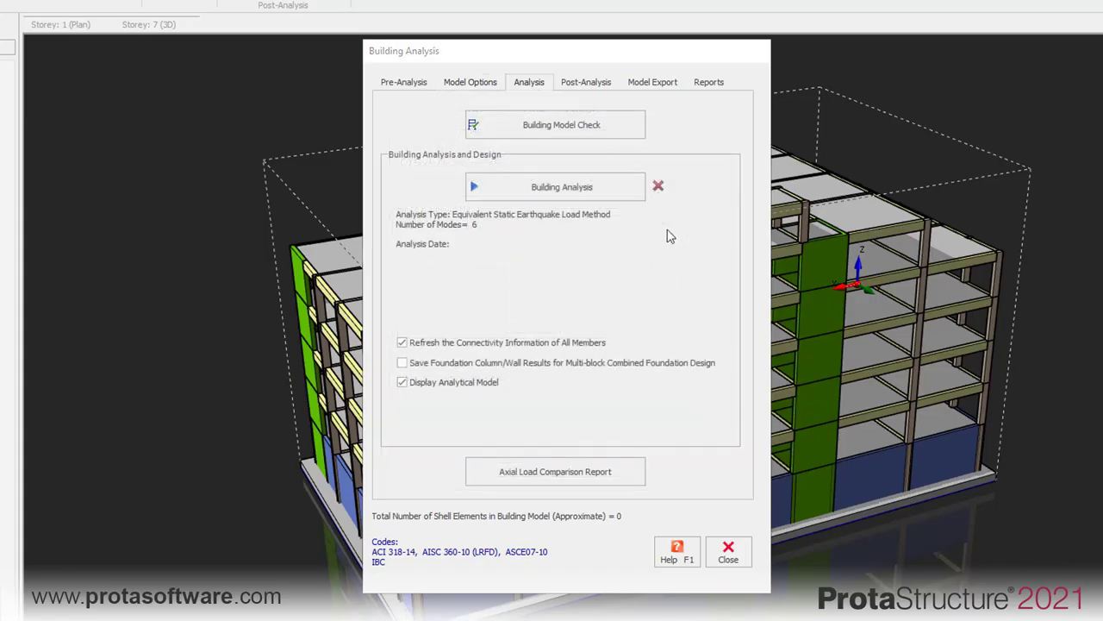
{"action": "left_click", "coordinate": [583, 186]}
{"action": "left_click", "coordinate": [628, 403]}
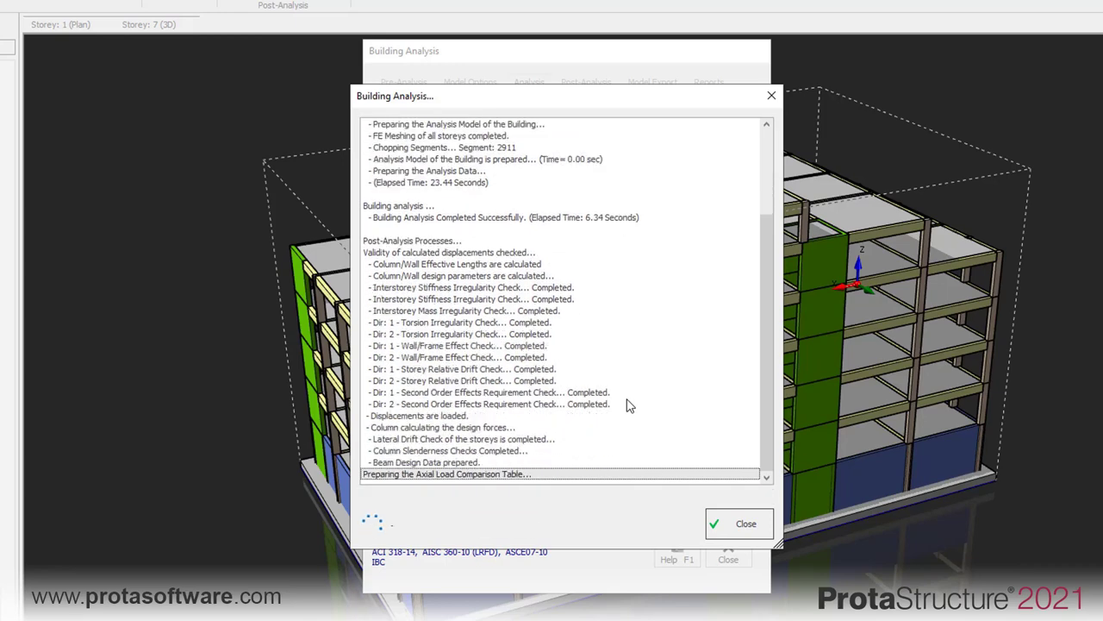
{"action": "scroll", "coordinate": [660, 343], "scroll_direction": "down", "scroll_amount": 4}
{"action": "scroll", "coordinate": [660, 343], "scroll_direction": "down", "scroll_amount": 2}
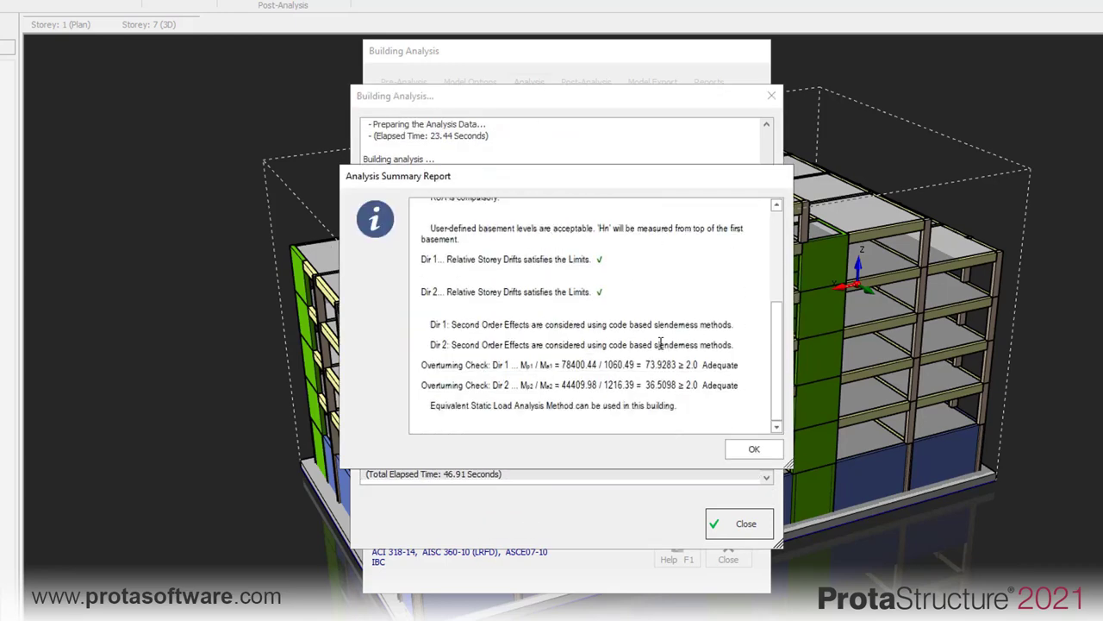
- Dismiss the analysis summary and scroll through the Post-Analysis Checks report
{"action": "left_click", "coordinate": [752, 449]}
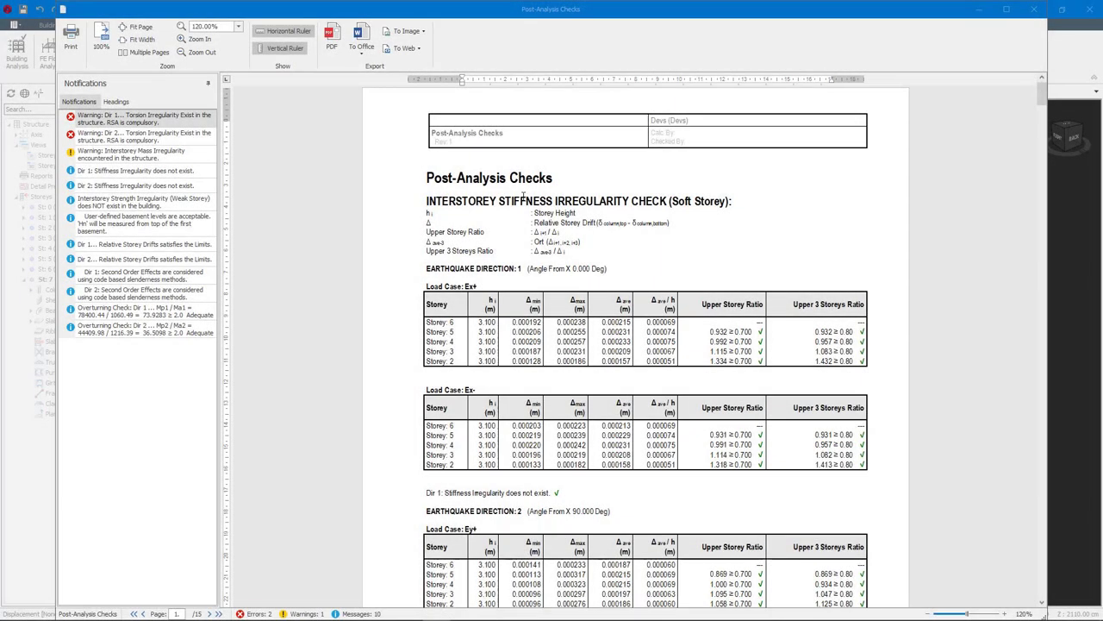
{"action": "scroll", "coordinate": [522, 196], "scroll_direction": "down", "scroll_amount": 5}
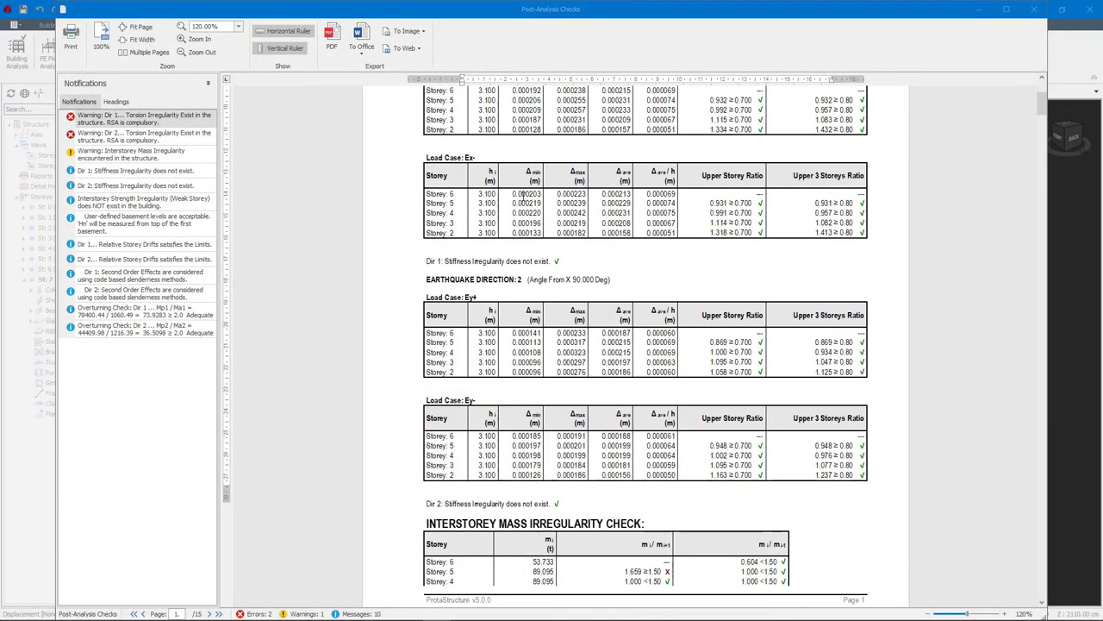
{"action": "scroll", "coordinate": [522, 196], "scroll_direction": "down", "scroll_amount": 10}
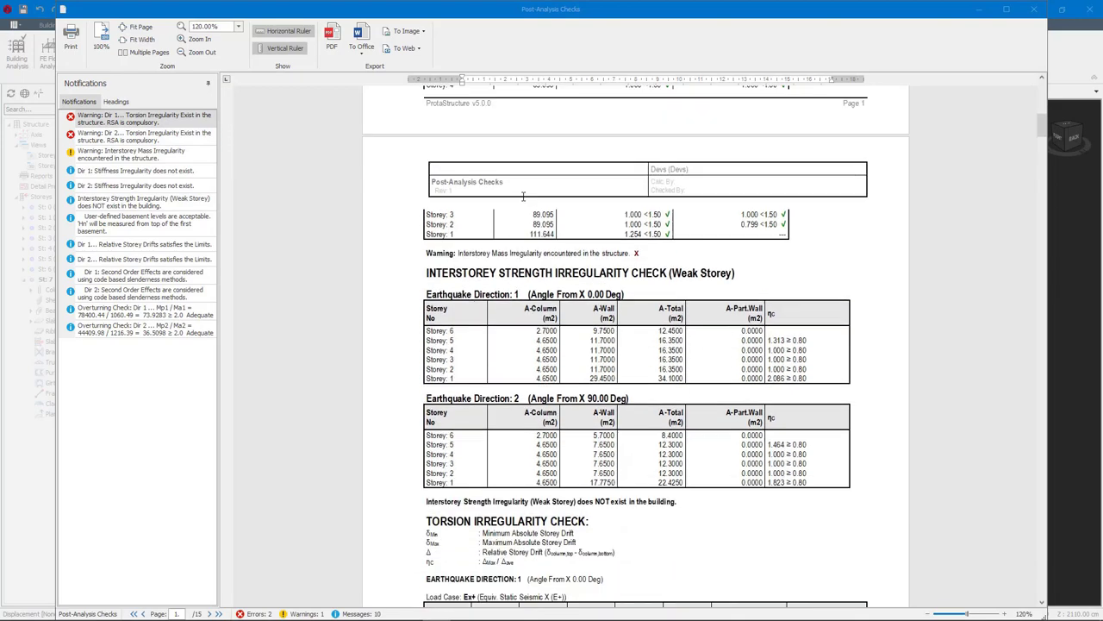
{"action": "scroll", "coordinate": [522, 196], "scroll_direction": "down", "scroll_amount": 8}
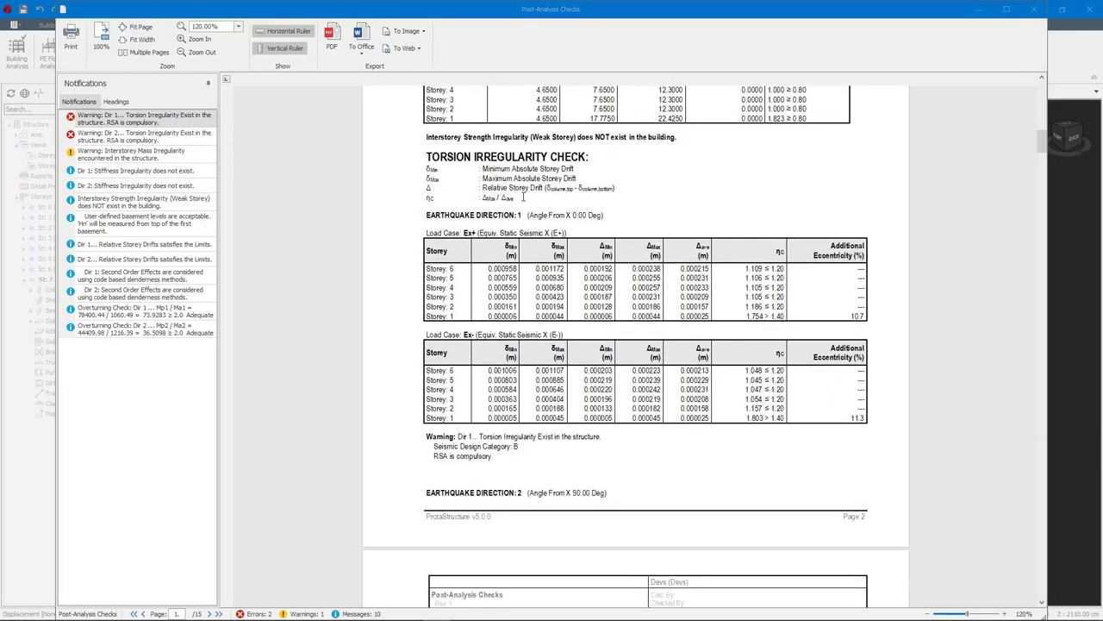
{"action": "scroll", "coordinate": [522, 196], "scroll_direction": "down", "scroll_amount": 4}
{"action": "scroll", "coordinate": [522, 197], "scroll_direction": "down", "scroll_amount": 3}
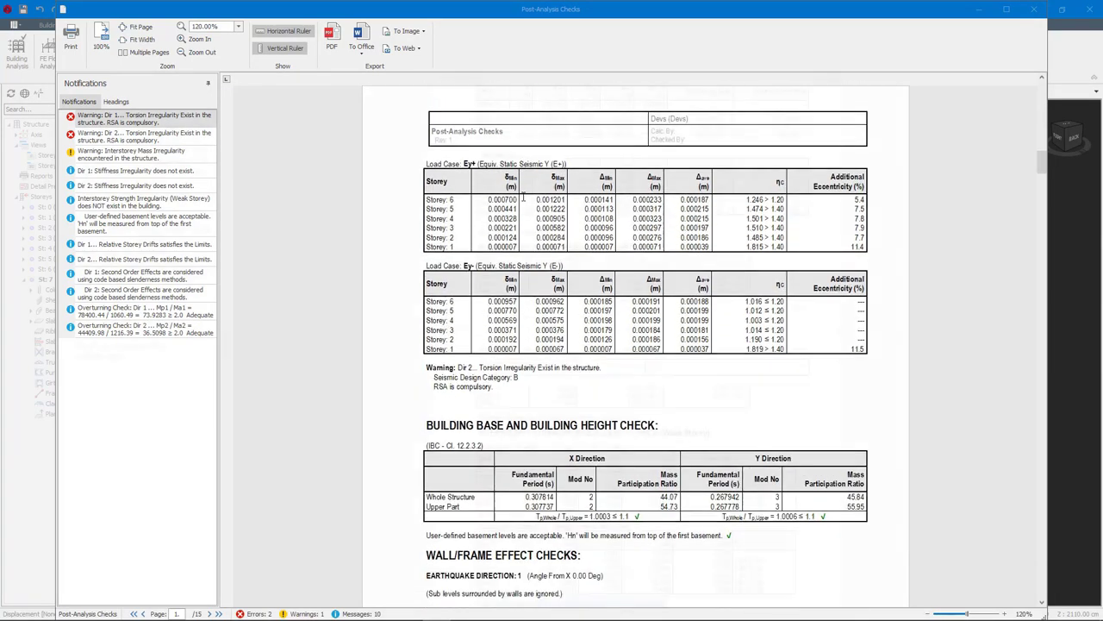
- Jump via headings to section stiffness factors, storey masses and diaphragms, and upper earthquake forces
{"action": "left_click", "coordinate": [142, 201]}
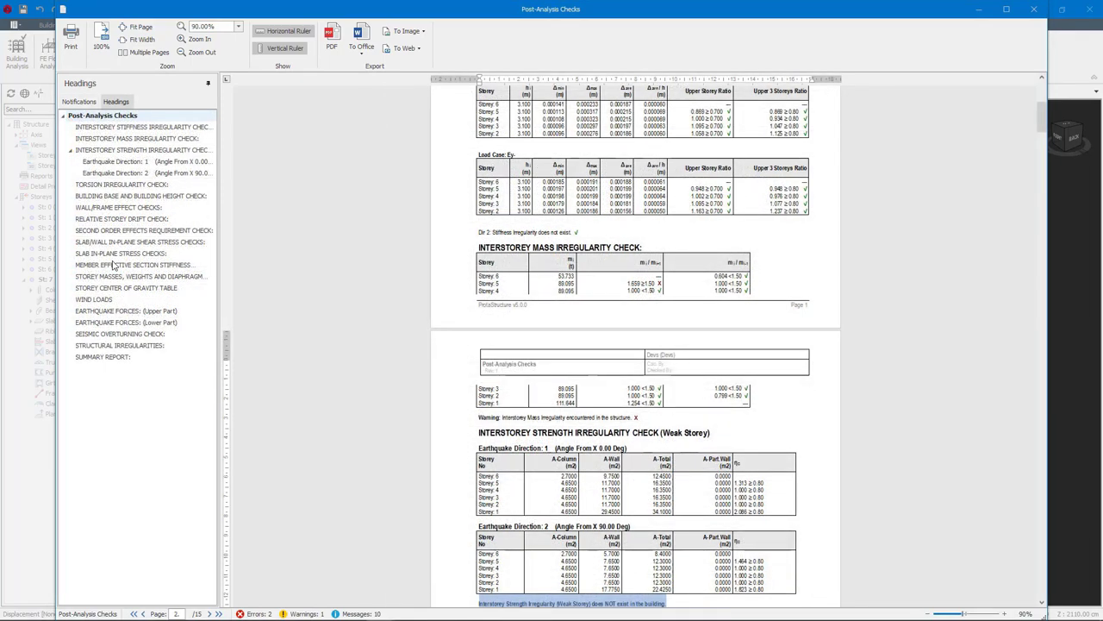
{"action": "left_click", "coordinate": [112, 265]}
{"action": "scroll", "coordinate": [737, 454], "scroll_direction": "down", "scroll_amount": 5}
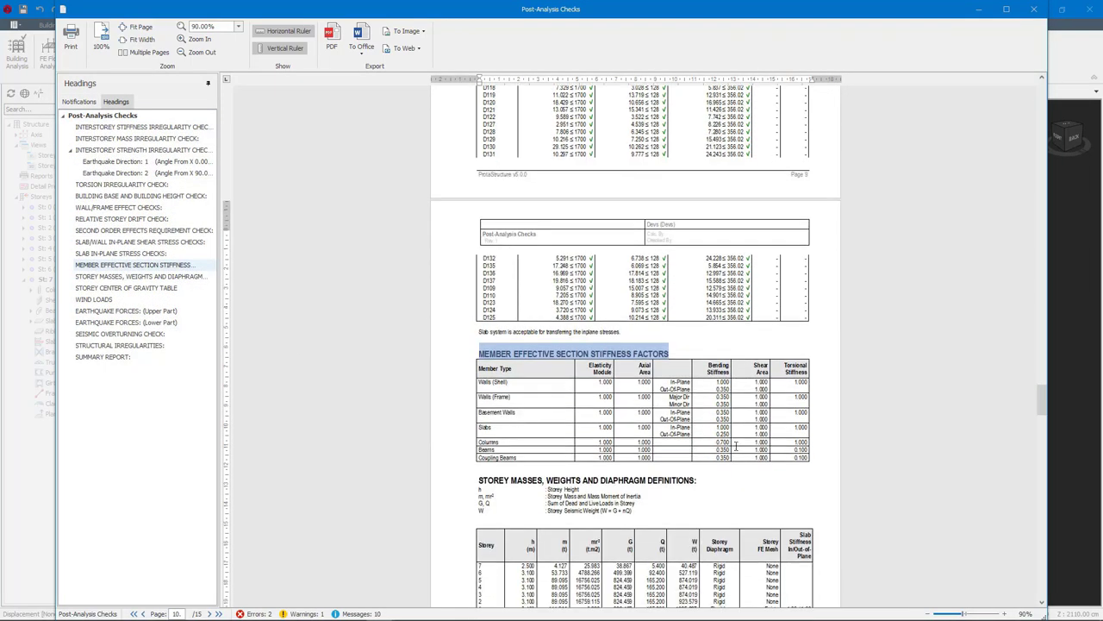
{"action": "scroll", "coordinate": [670, 429], "scroll_direction": "up", "scroll_amount": 3, "text": "ctrl"}
{"action": "scroll", "coordinate": [670, 428], "scroll_direction": "up", "scroll_amount": 1, "text": "ctrl"}
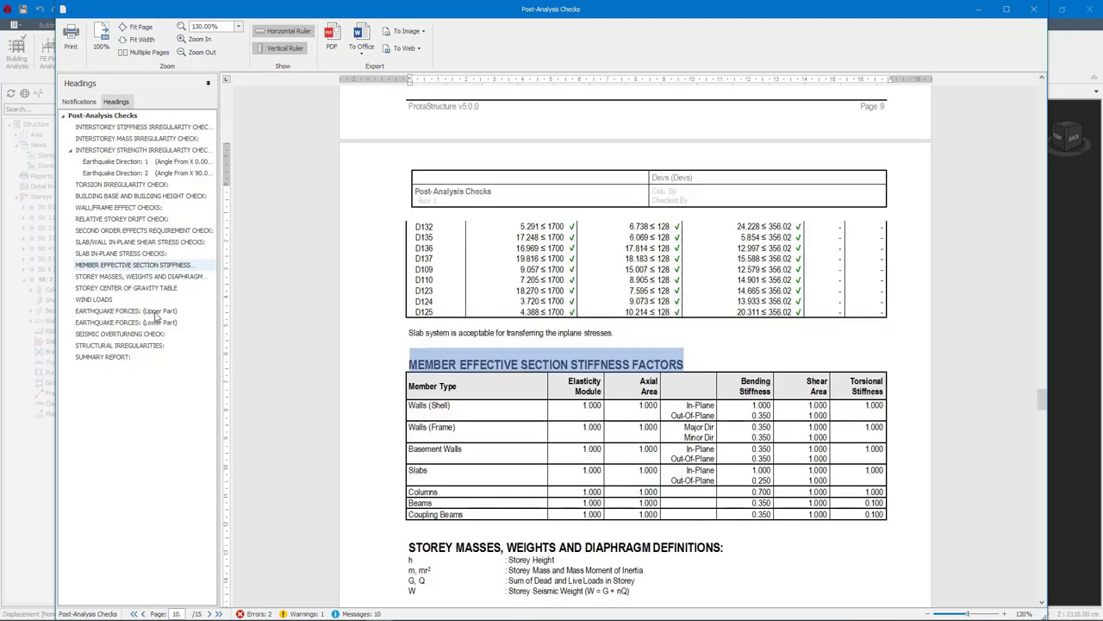
{"action": "left_click", "coordinate": [115, 277]}
{"action": "scroll", "coordinate": [659, 425], "scroll_direction": "down", "scroll_amount": 6}
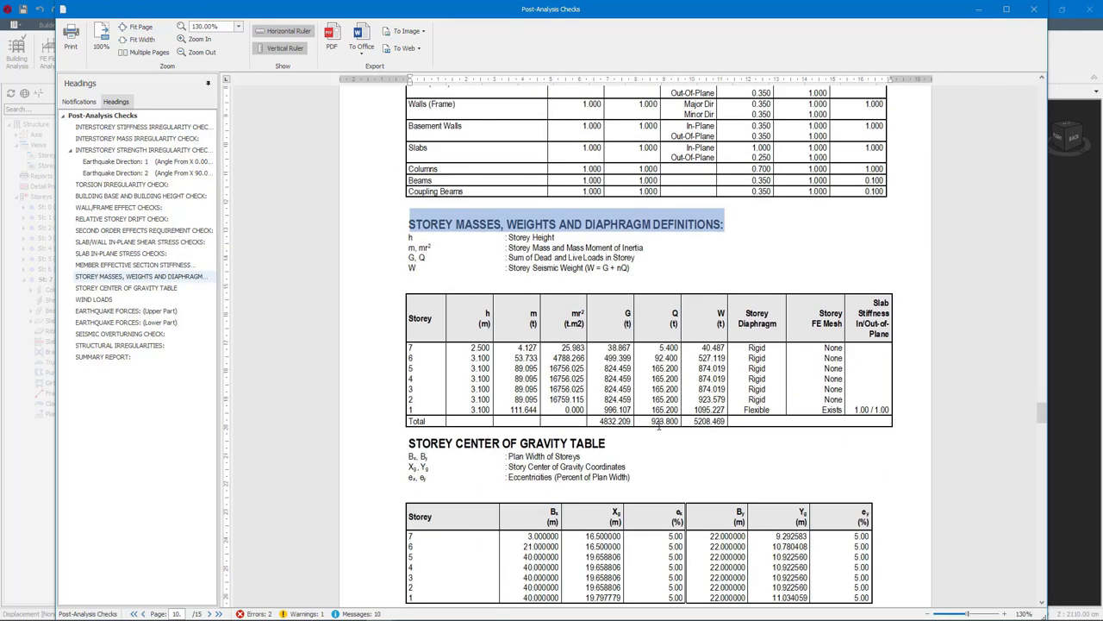
{"action": "scroll", "coordinate": [659, 425], "scroll_direction": "down", "scroll_amount": 3}
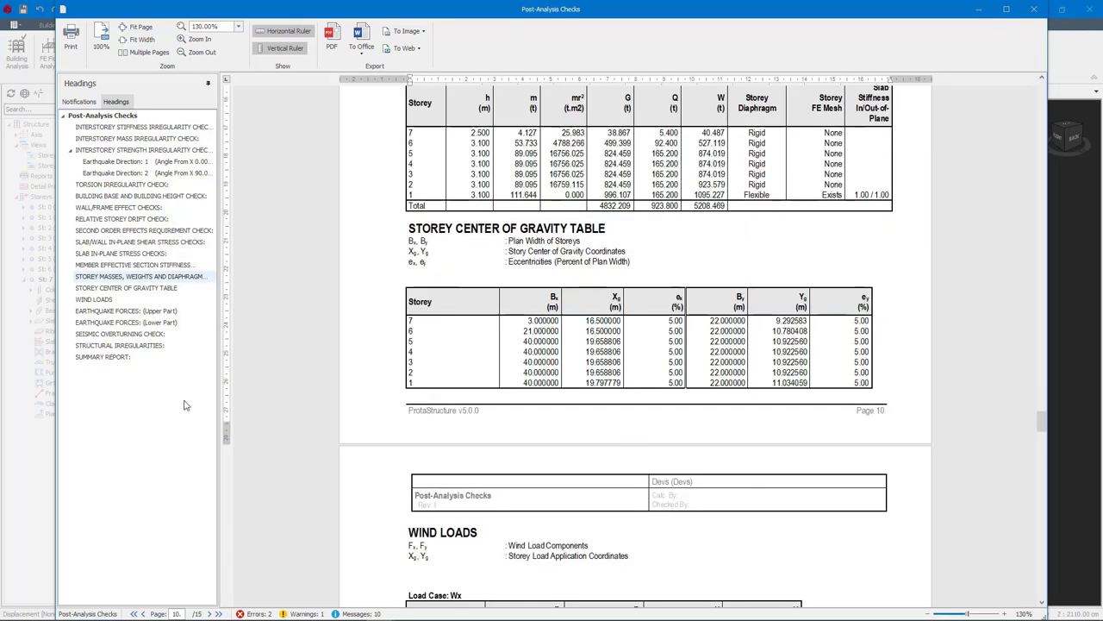
{"action": "left_click", "coordinate": [112, 312]}
{"action": "scroll", "coordinate": [508, 389], "scroll_direction": "down", "scroll_amount": 9}
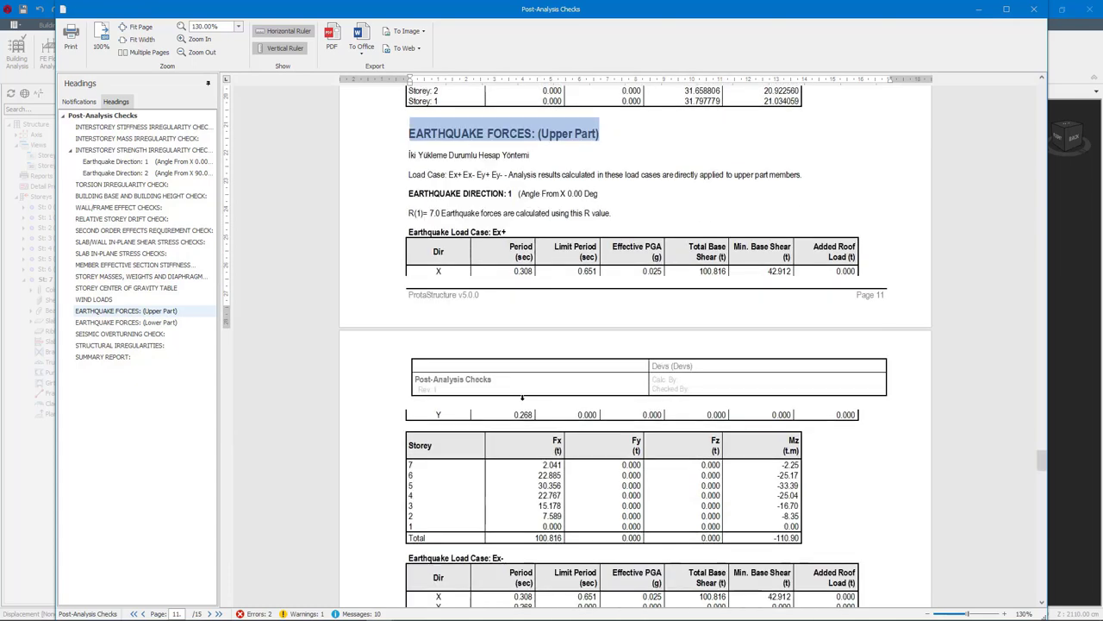
{"action": "scroll", "coordinate": [521, 397], "scroll_direction": "down", "scroll_amount": 9}
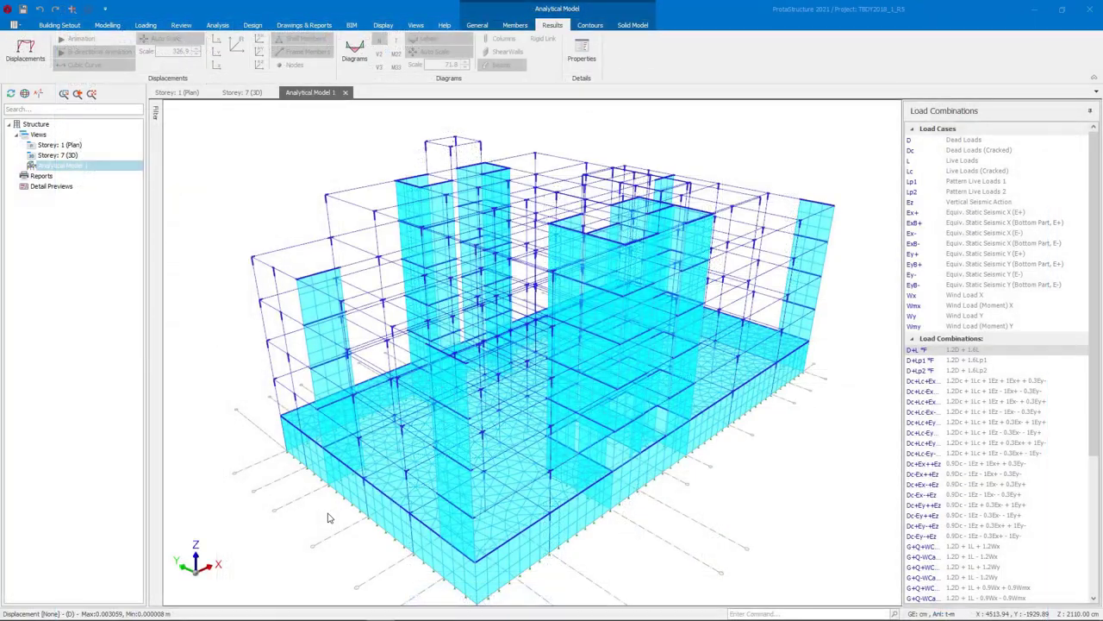
- Show the animated displaced shape of the structure from an isometric angle
{"action": "scroll", "coordinate": [297, 500], "scroll_direction": "up", "scroll_amount": 3}
{"action": "middle_click_drag", "start_coordinate": [276, 486], "coordinate": [335, 527]}
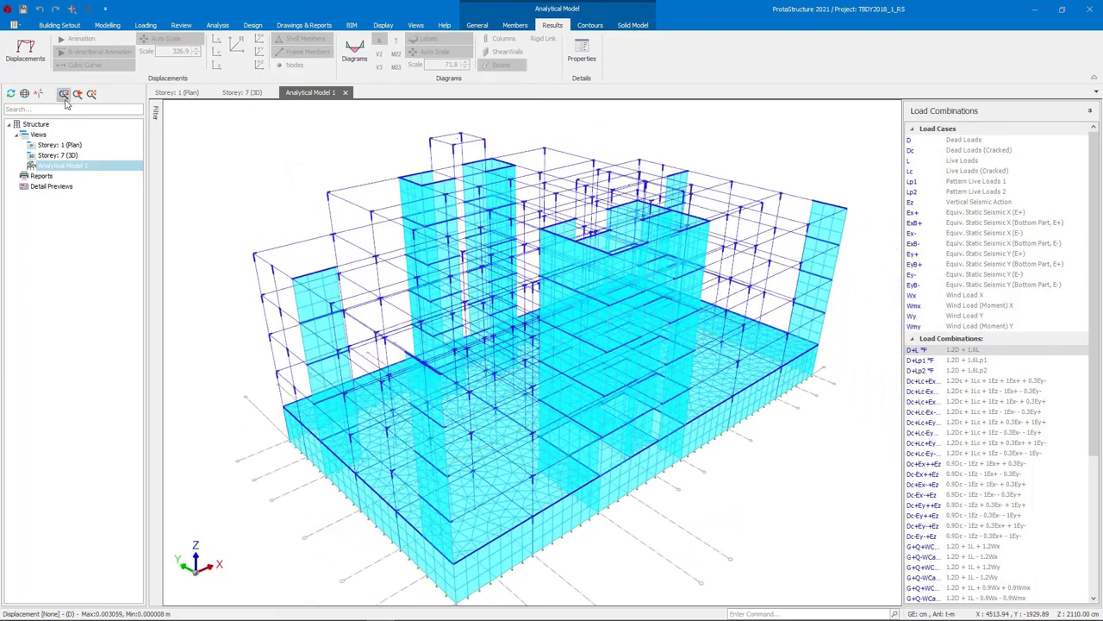
{"action": "left_click", "coordinate": [24, 62]}
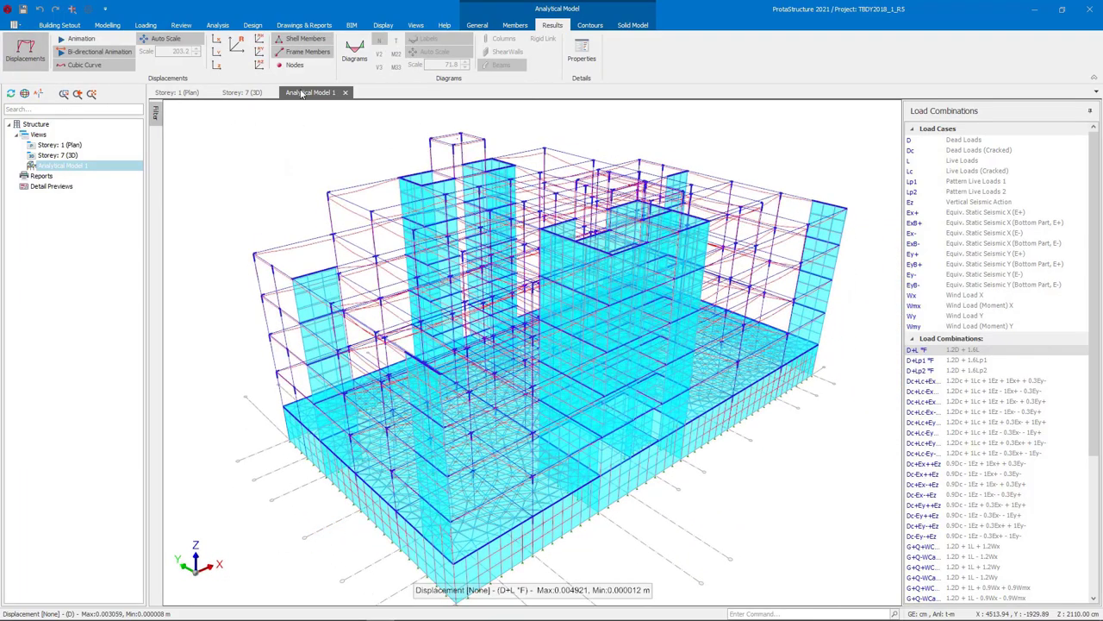
{"action": "left_click", "coordinate": [104, 41]}
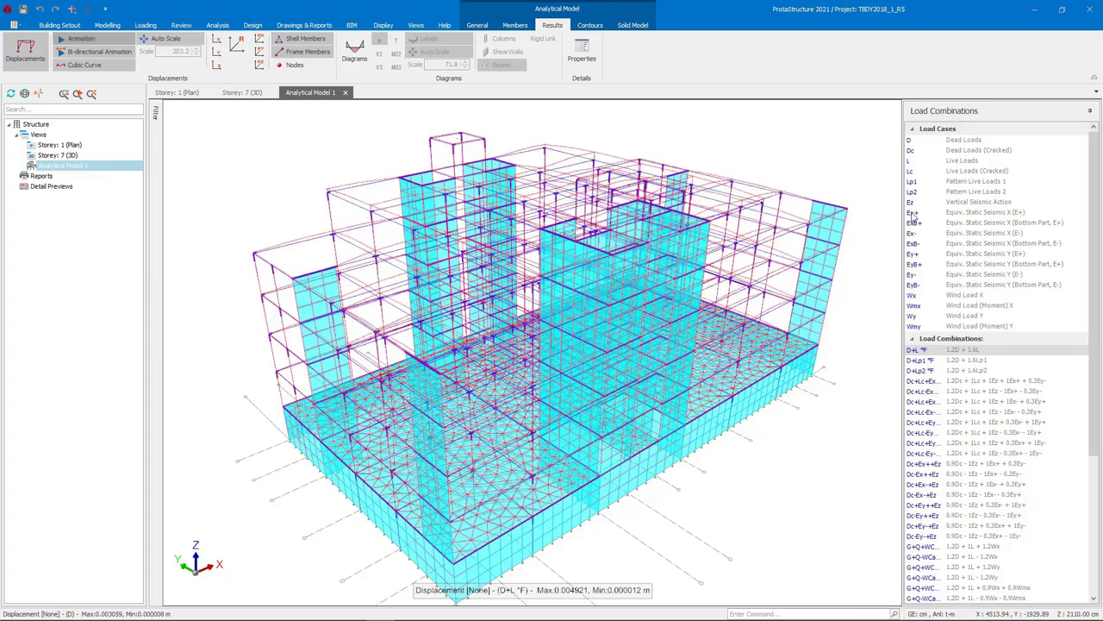
{"action": "middle_click_drag", "start_coordinate": [515, 388], "coordinate": [228, 422]}
- Display member force diagrams, cycling Ex+, Ex-, Dc+Ey+Ez and wind cases before choosing D+L *F
{"action": "left_click", "coordinate": [356, 59]}
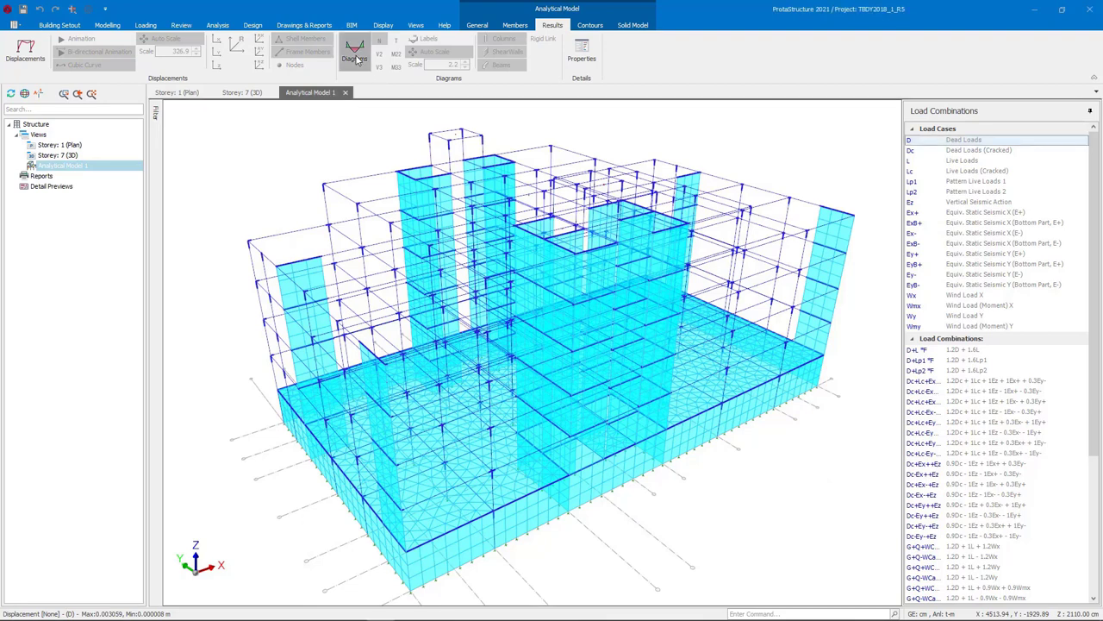
{"action": "left_click", "coordinate": [914, 213]}
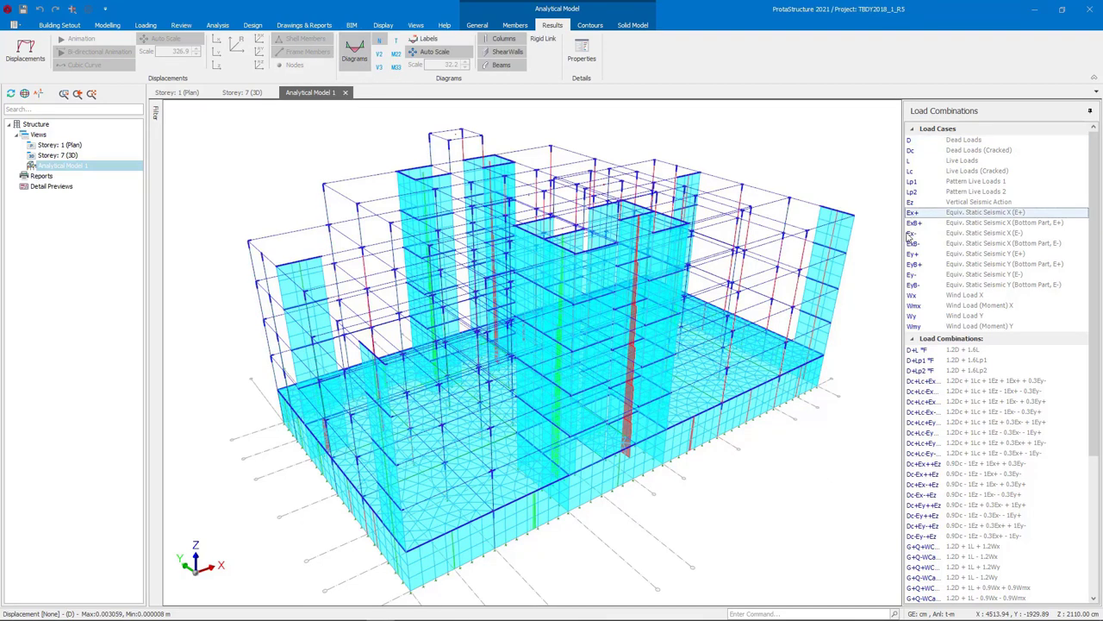
{"action": "left_click", "coordinate": [912, 234]}
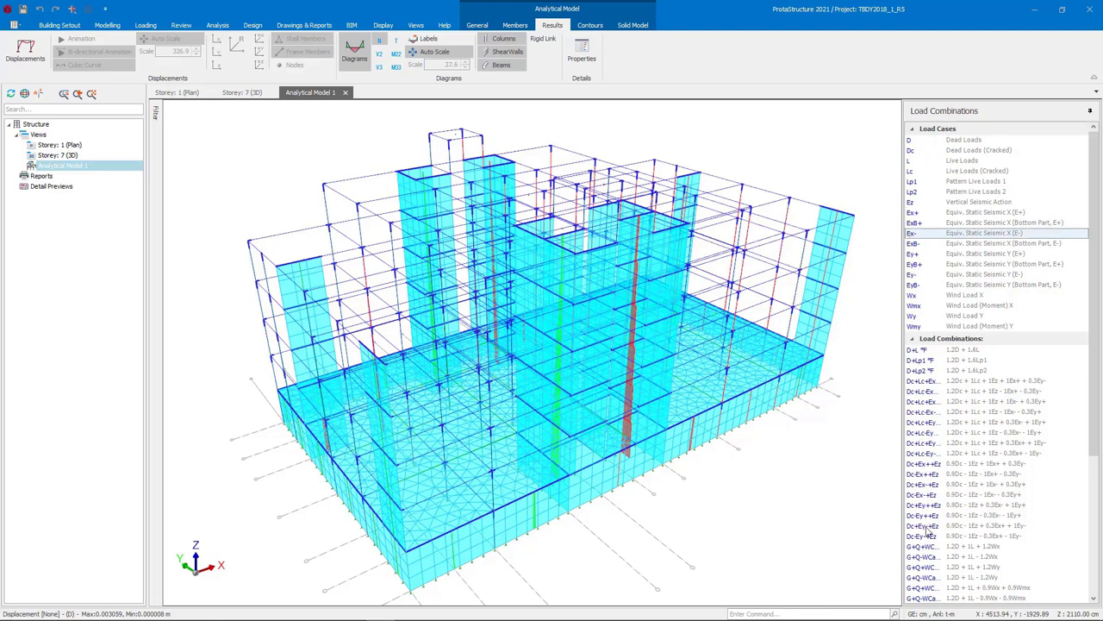
{"action": "left_click", "coordinate": [929, 526]}
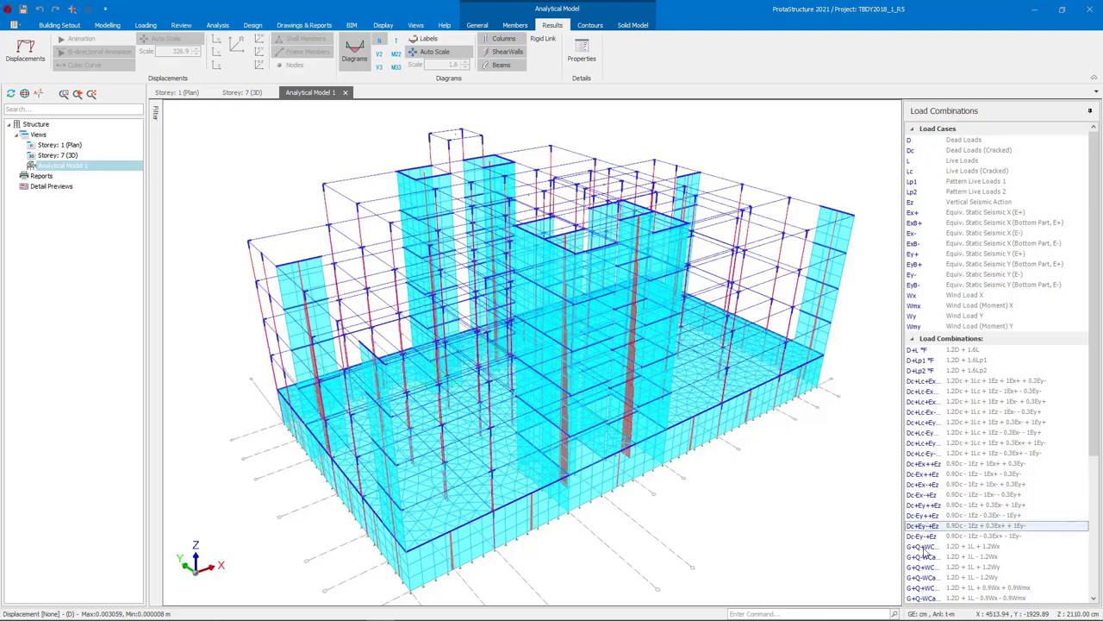
{"action": "left_click", "coordinate": [926, 547]}
{"action": "left_click", "coordinate": [927, 351]}
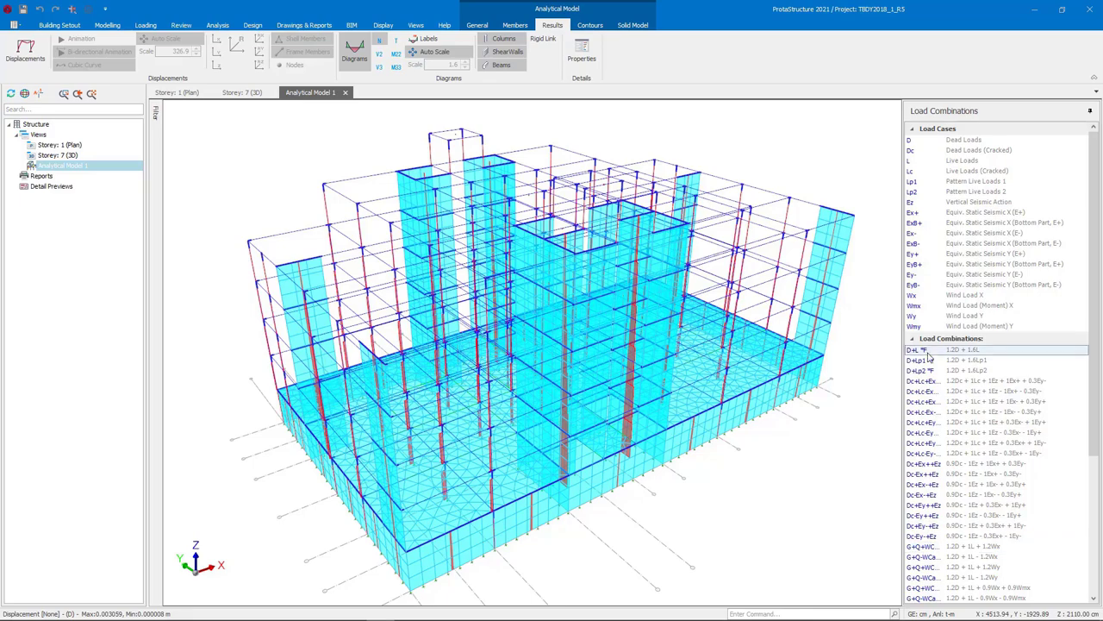
- Switch the diagrams to M33 bending moments and toggle the column diagrams
{"action": "scroll", "coordinate": [347, 263], "scroll_direction": "up", "scroll_amount": 10}
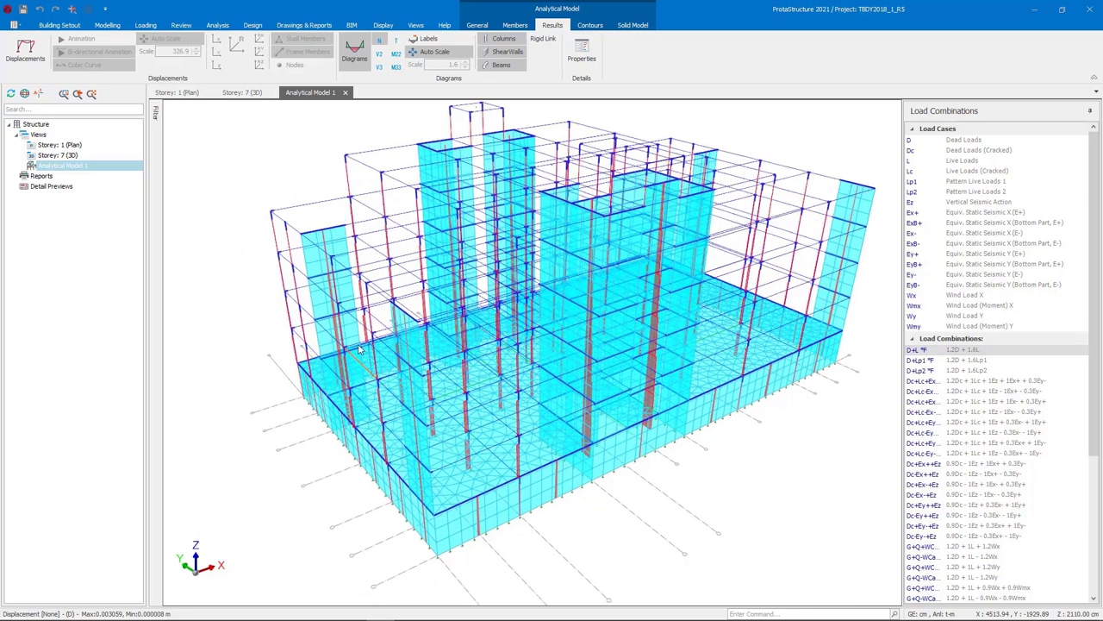
{"action": "scroll", "coordinate": [424, 295], "scroll_direction": "up", "scroll_amount": 4}
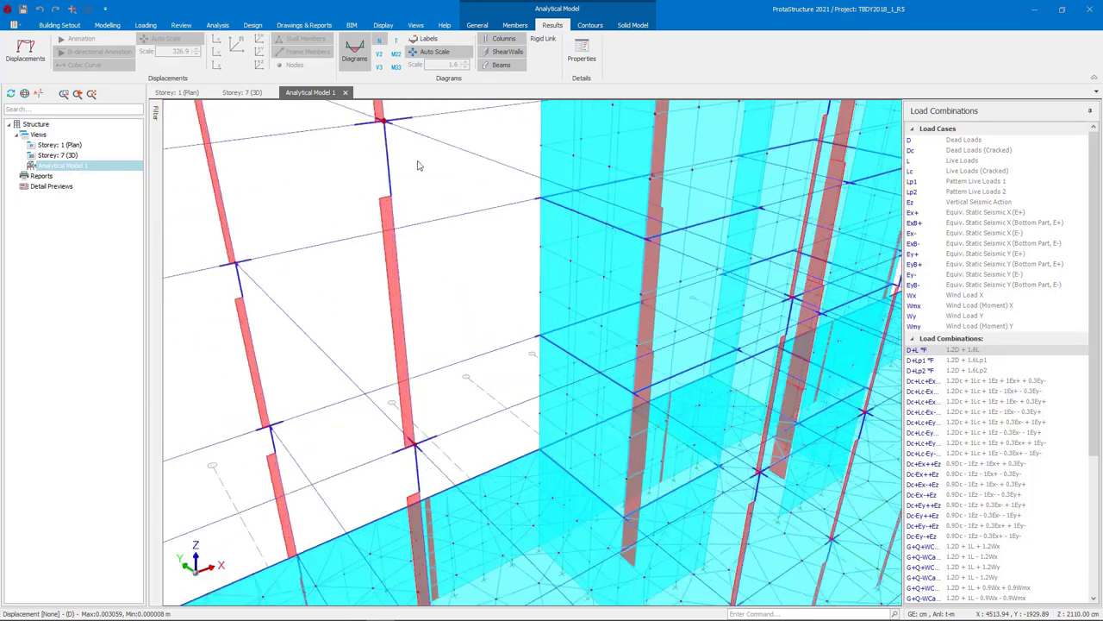
{"action": "scroll", "coordinate": [436, 278], "scroll_direction": "down", "scroll_amount": 5}
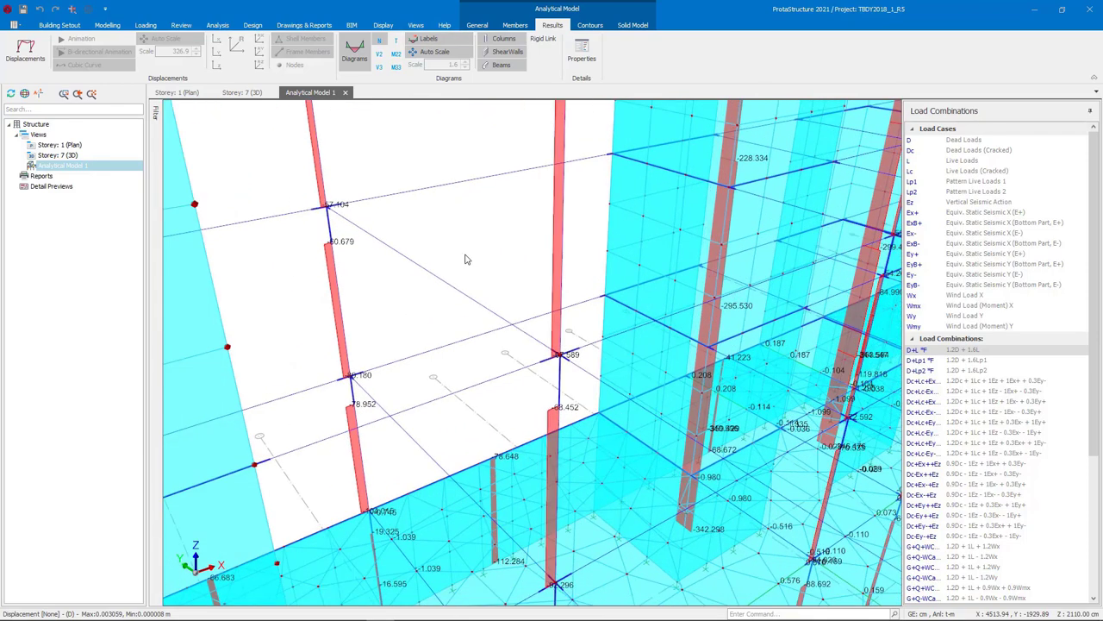
{"action": "middle_click_drag", "start_coordinate": [456, 283], "coordinate": [434, 294]}
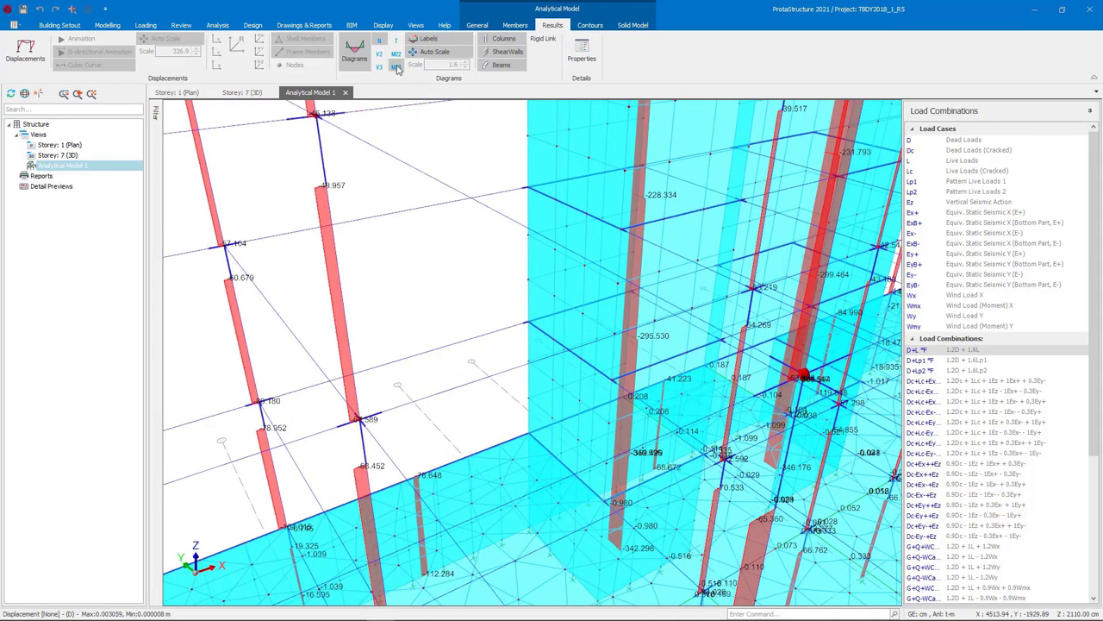
{"action": "left_click", "coordinate": [396, 68]}
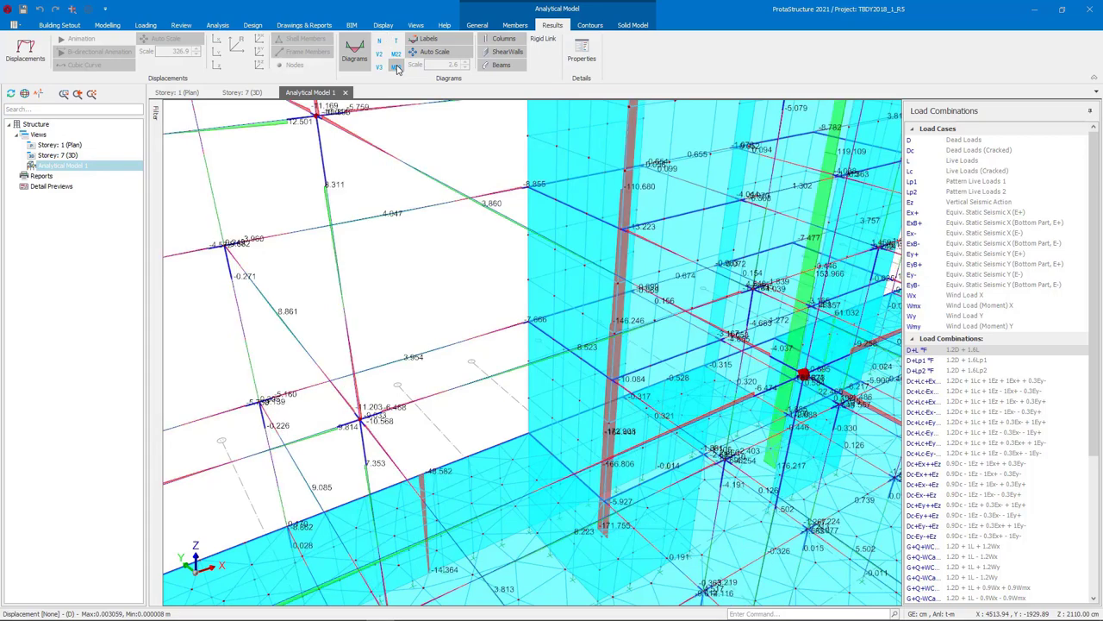
{"action": "left_click", "coordinate": [505, 40]}
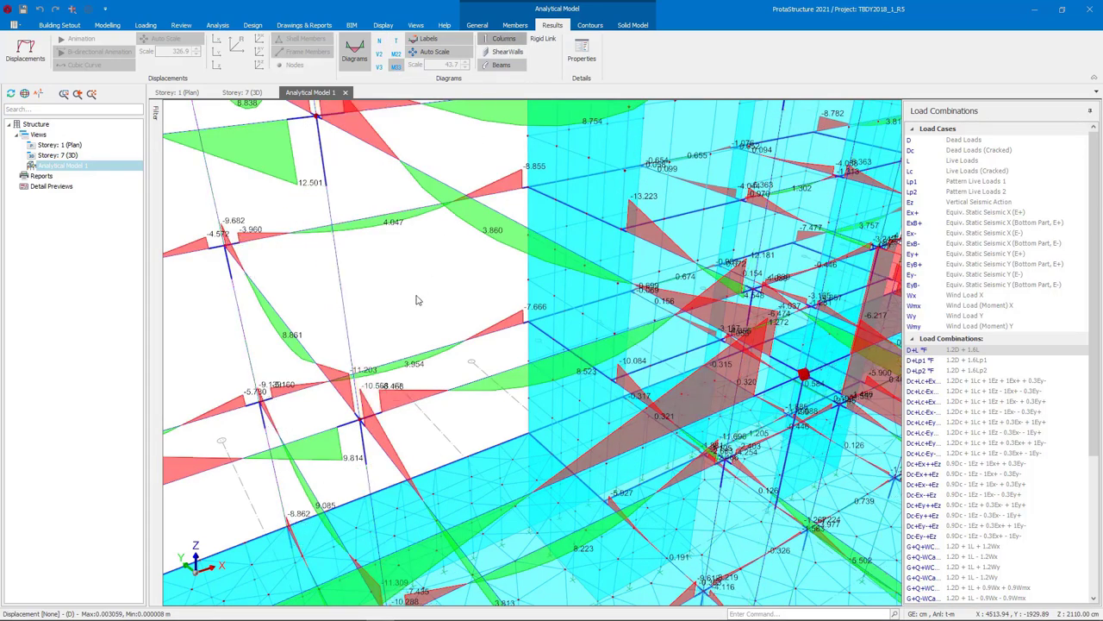
{"action": "scroll", "coordinate": [420, 302], "scroll_direction": "up", "scroll_amount": 4}
- Show shell contour colouring on the slabs with the shear walls hidden
{"action": "left_click", "coordinate": [590, 25]}
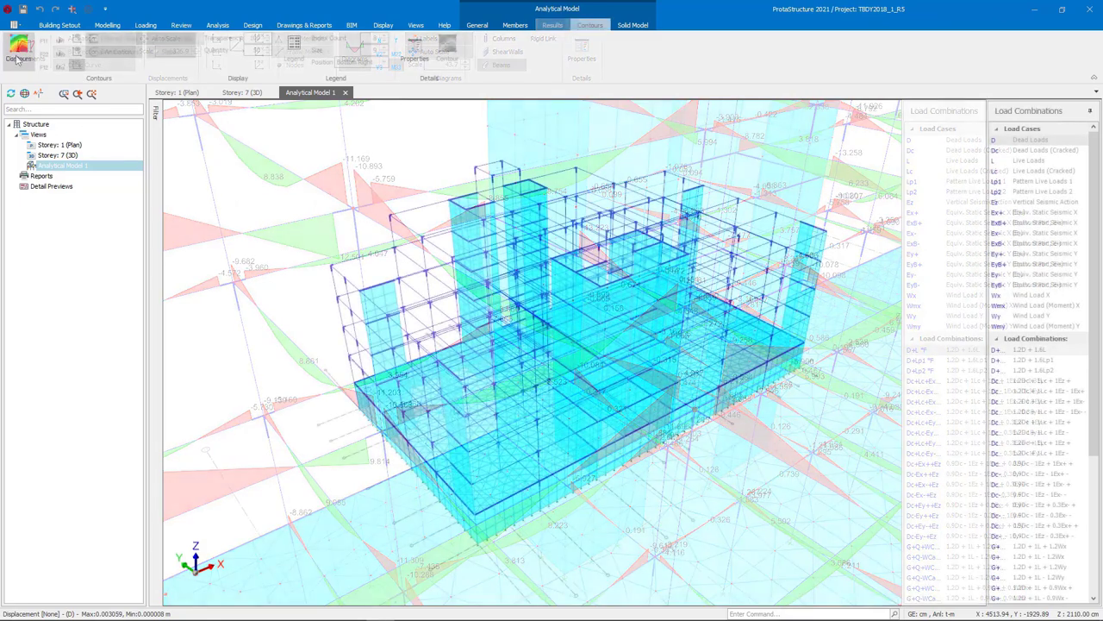
{"action": "left_click", "coordinate": [18, 49]}
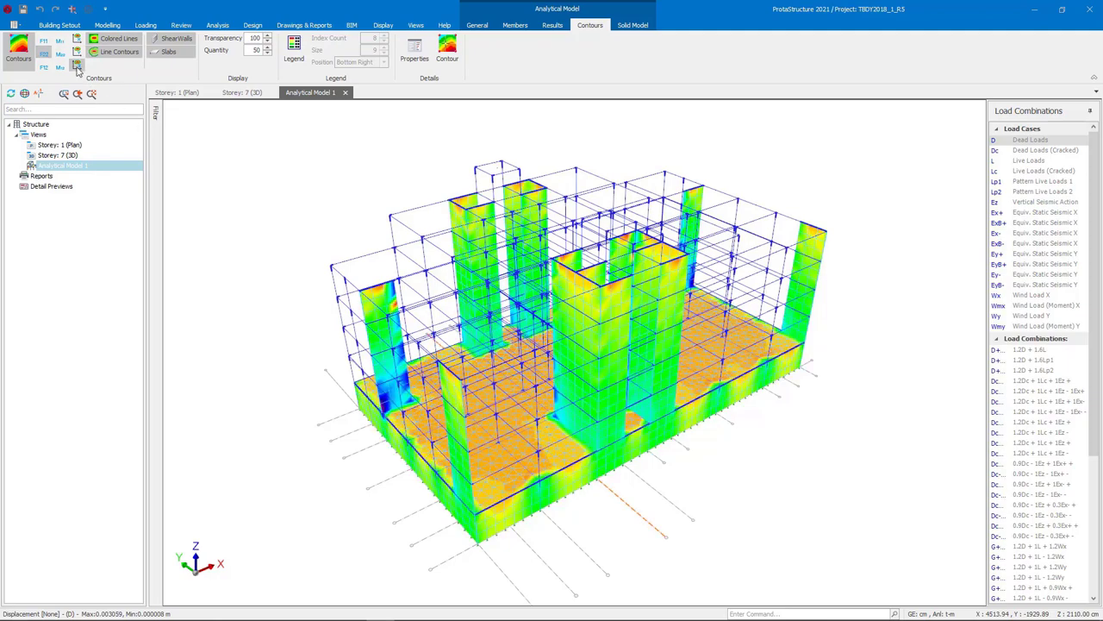
{"action": "scroll", "coordinate": [524, 433], "scroll_direction": "up", "scroll_amount": 5}
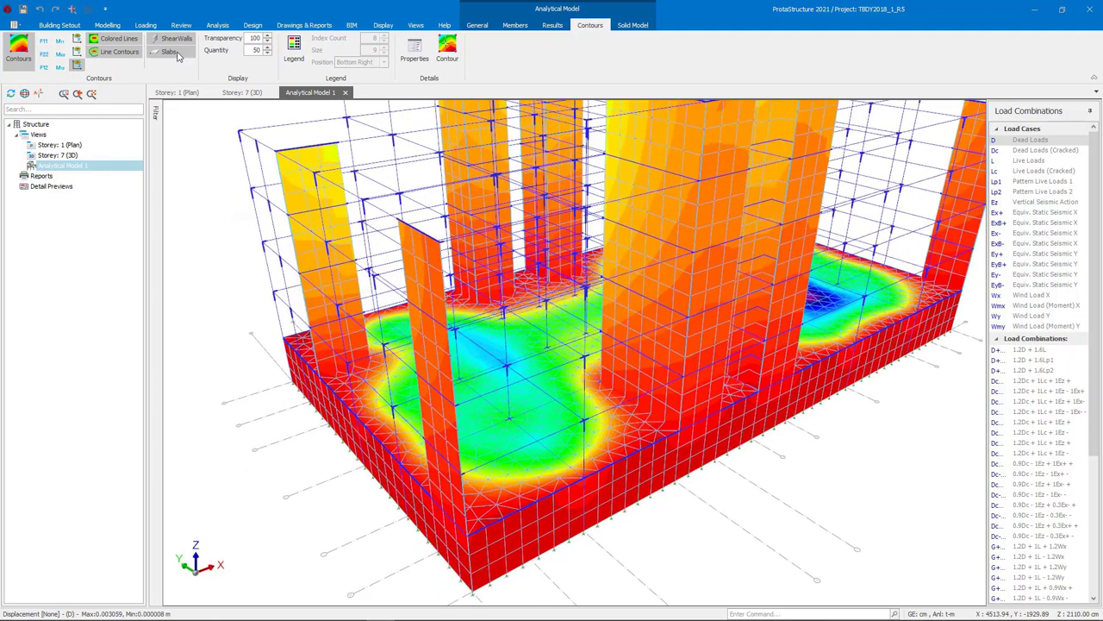
{"action": "left_click", "coordinate": [169, 52]}
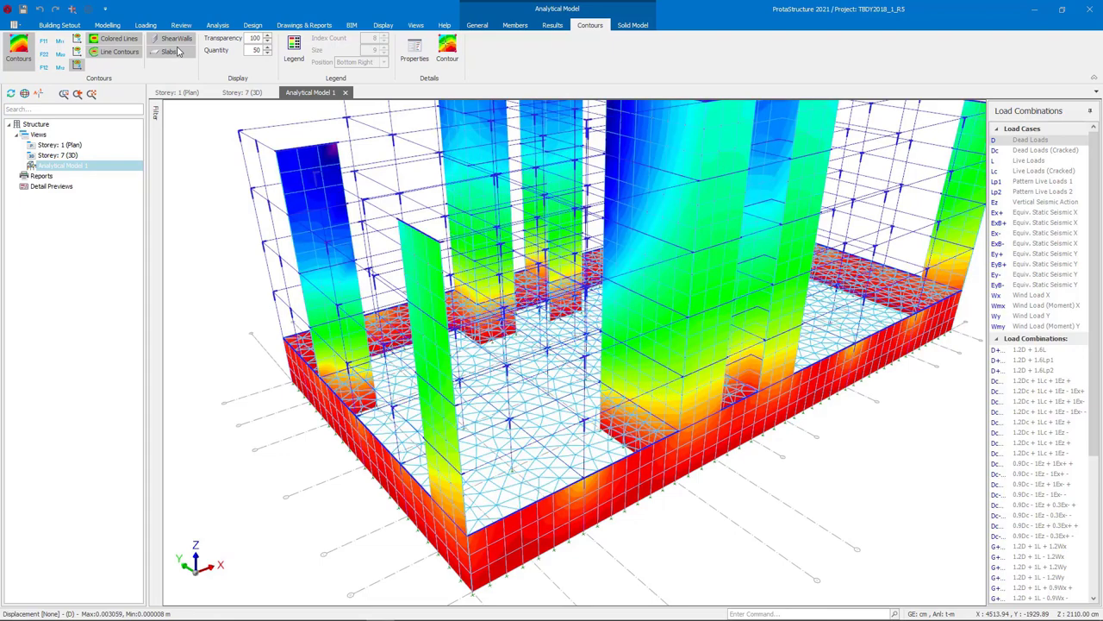
{"action": "left_click", "coordinate": [172, 42]}
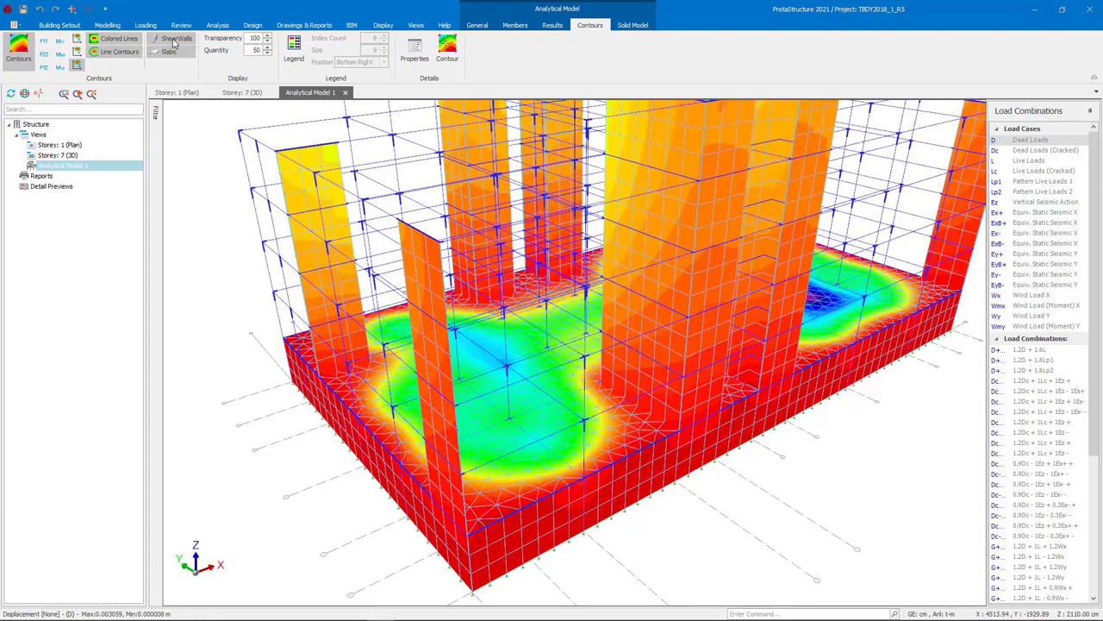
{"action": "left_click", "coordinate": [172, 41]}
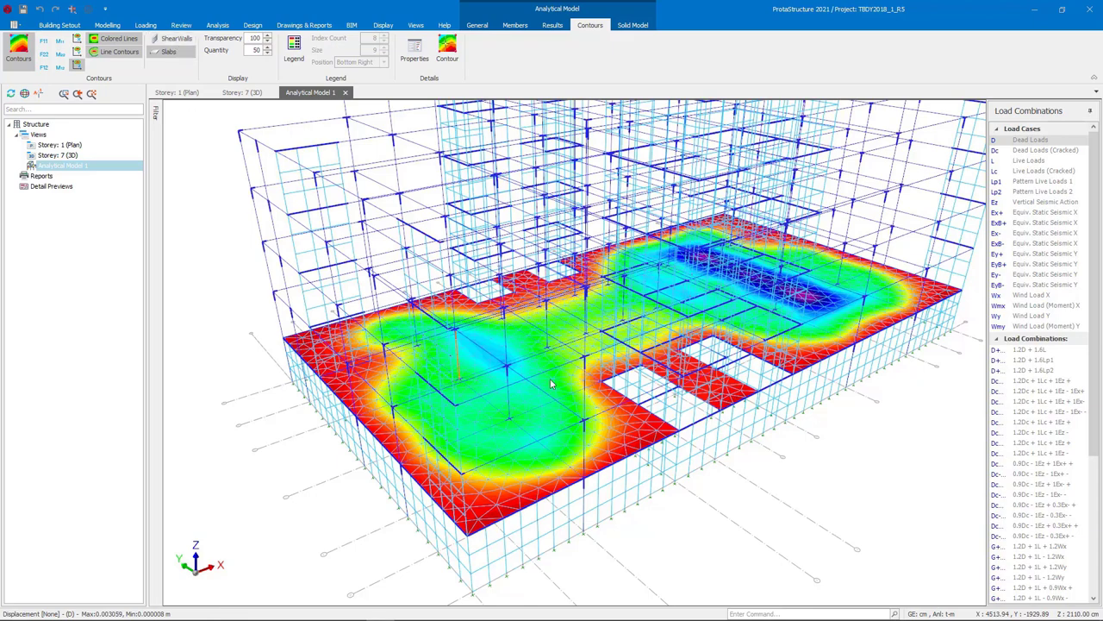
- Zoom in and open Contour Details with one mesh triangle's D-Z values
{"action": "scroll", "coordinate": [595, 409], "scroll_direction": "up", "scroll_amount": 5}
{"action": "scroll", "coordinate": [595, 408], "scroll_direction": "up", "scroll_amount": 2}
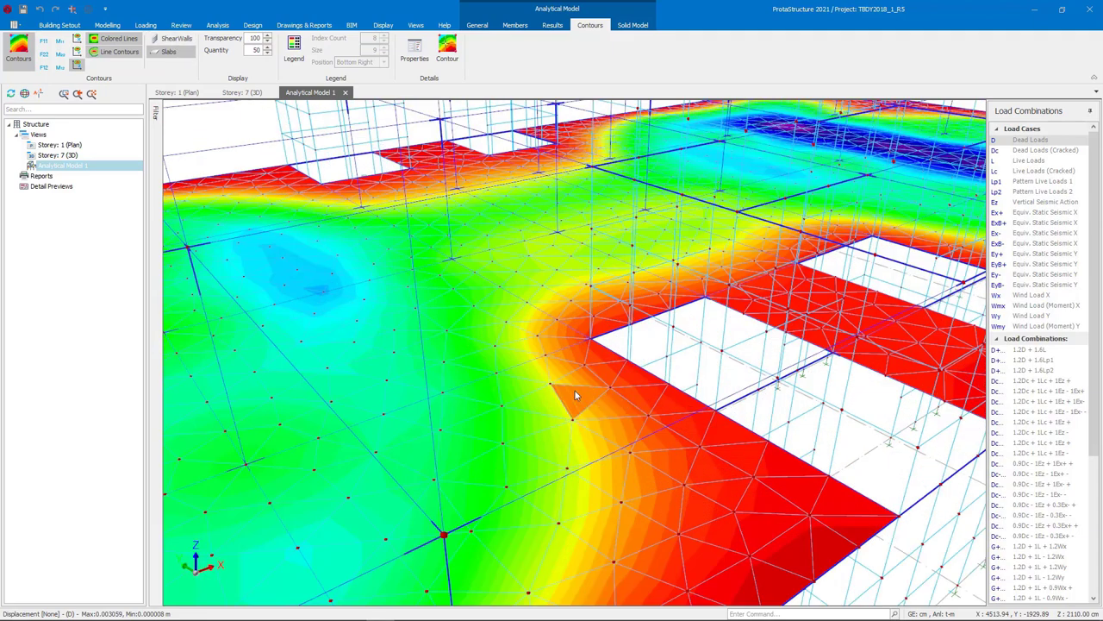
{"action": "left_click", "coordinate": [573, 401]}
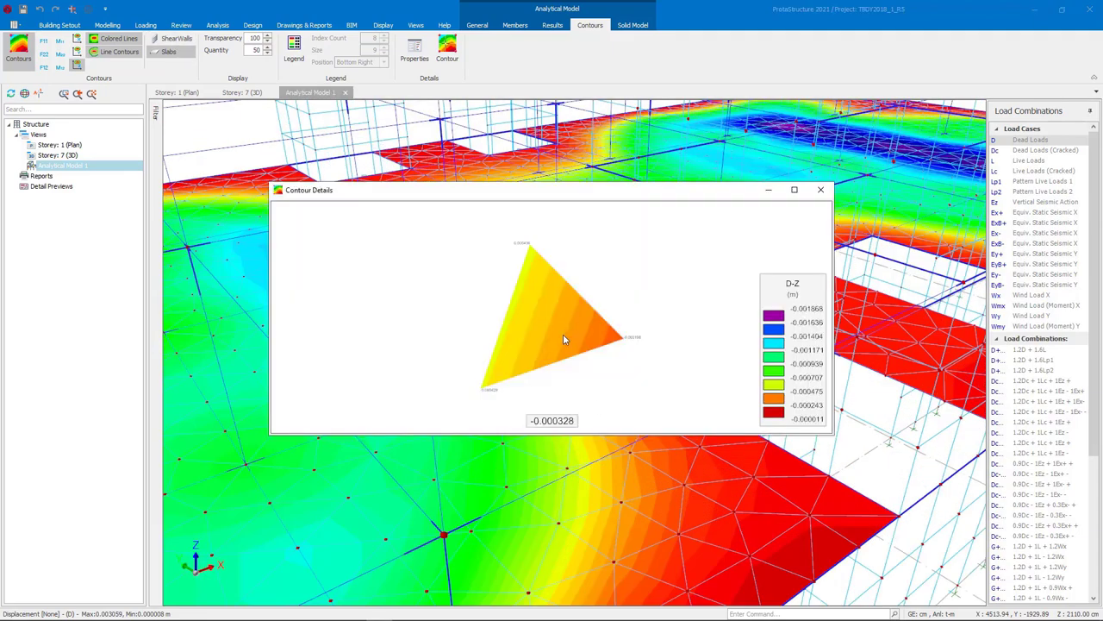
- Open beam K310's detailed diagram with the L-2 loads and δ2 deflection diagrams added
{"action": "left_click", "coordinate": [821, 189]}
{"action": "left_click", "coordinate": [553, 25]}
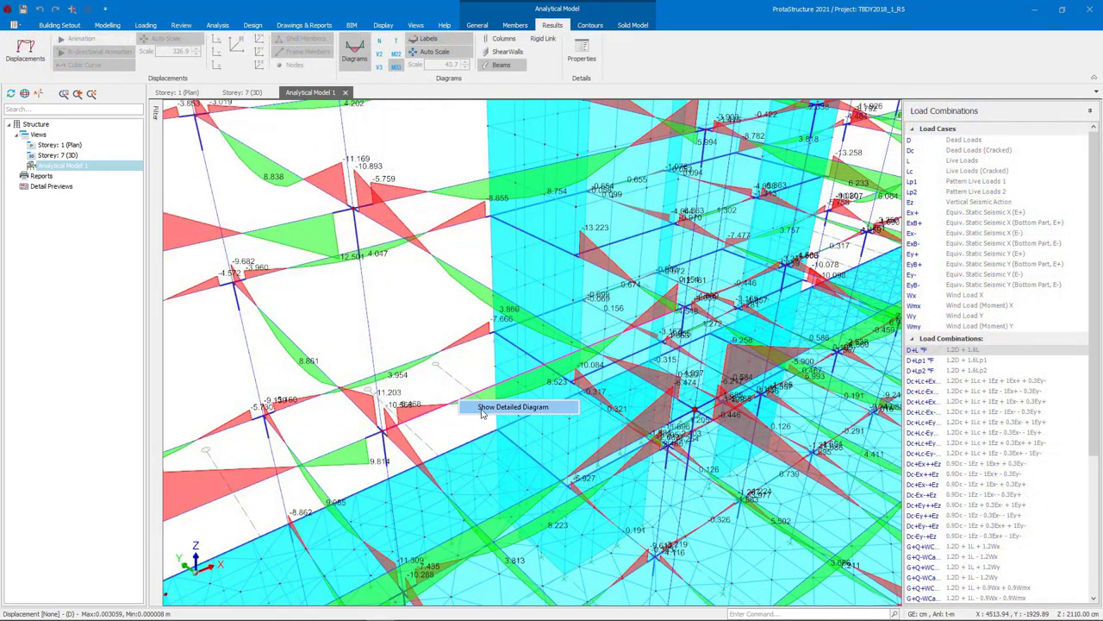
{"action": "left_click", "coordinate": [482, 413]}
{"action": "left_click", "coordinate": [212, 146]}
{"action": "left_click", "coordinate": [212, 180]}
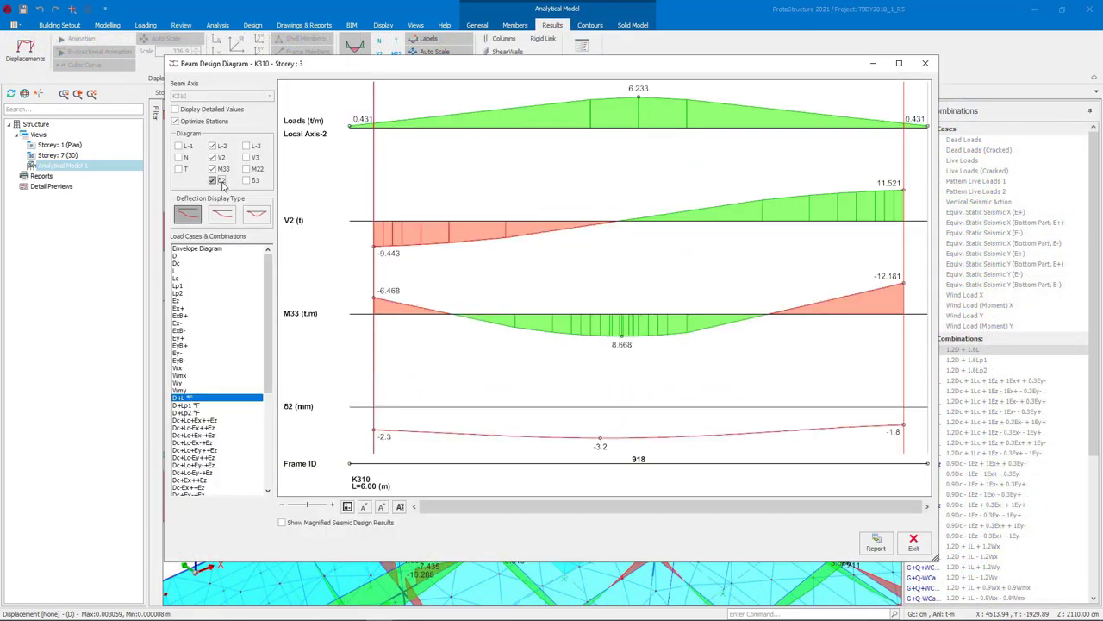
- Change the deflection display style and compare the envelope with individual seismic combinations
{"action": "left_click", "coordinate": [222, 215]}
{"action": "left_click", "coordinate": [248, 220]}
{"action": "left_click", "coordinate": [199, 248]}
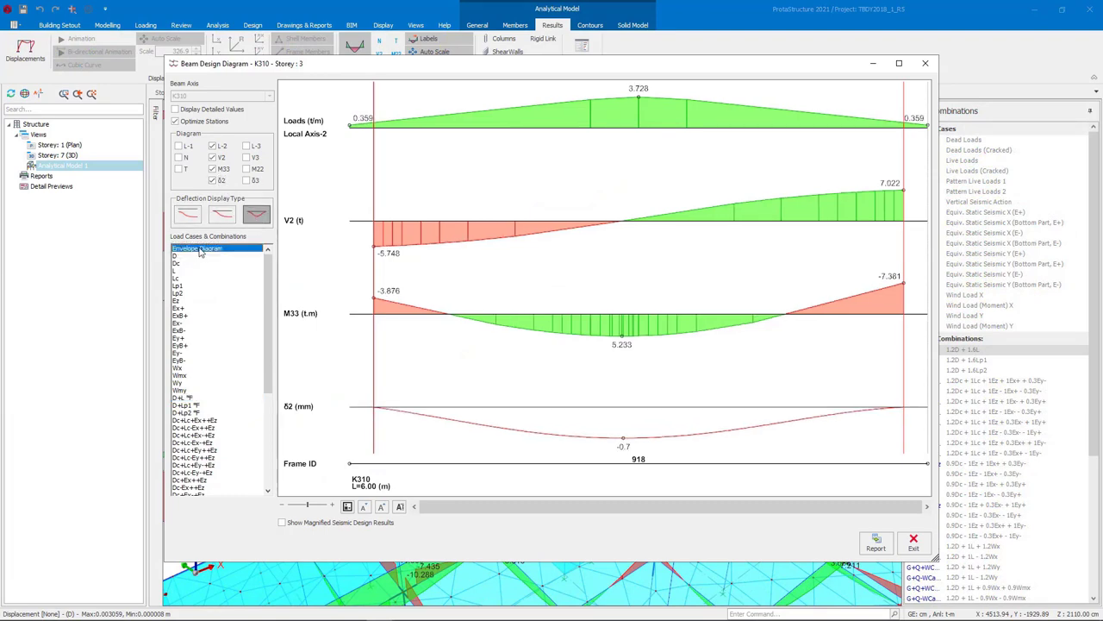
{"action": "left_click", "coordinate": [194, 435]}
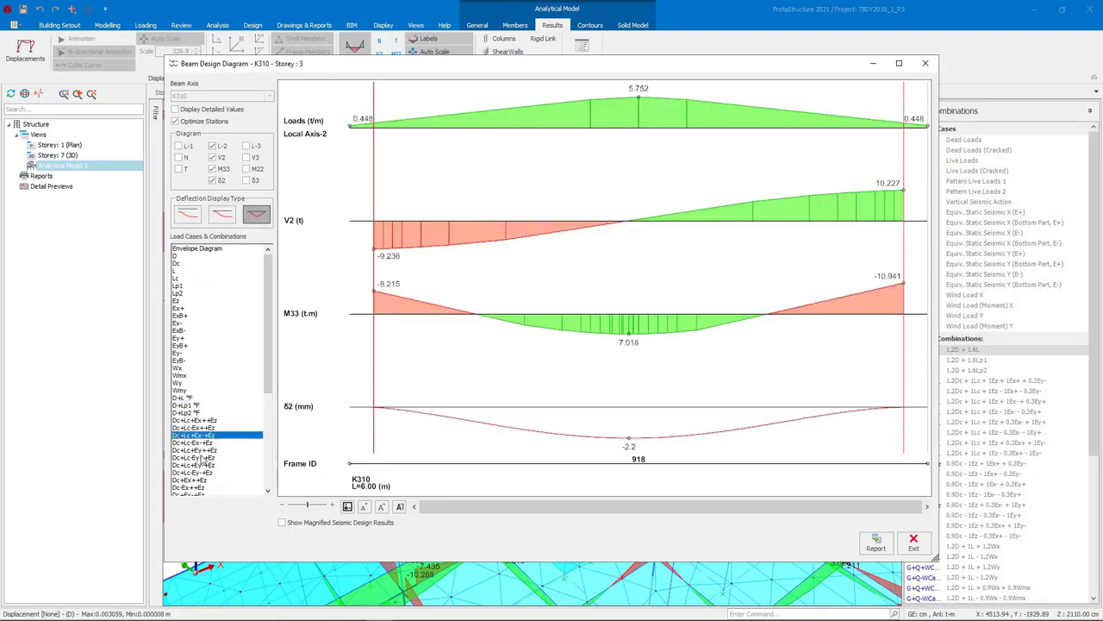
{"action": "left_click", "coordinate": [205, 457]}
- Colour the solid model by V2 shear for the Equiv. Static Seismic X (E+) case
{"action": "left_click", "coordinate": [913, 543]}
{"action": "left_click", "coordinate": [632, 25]}
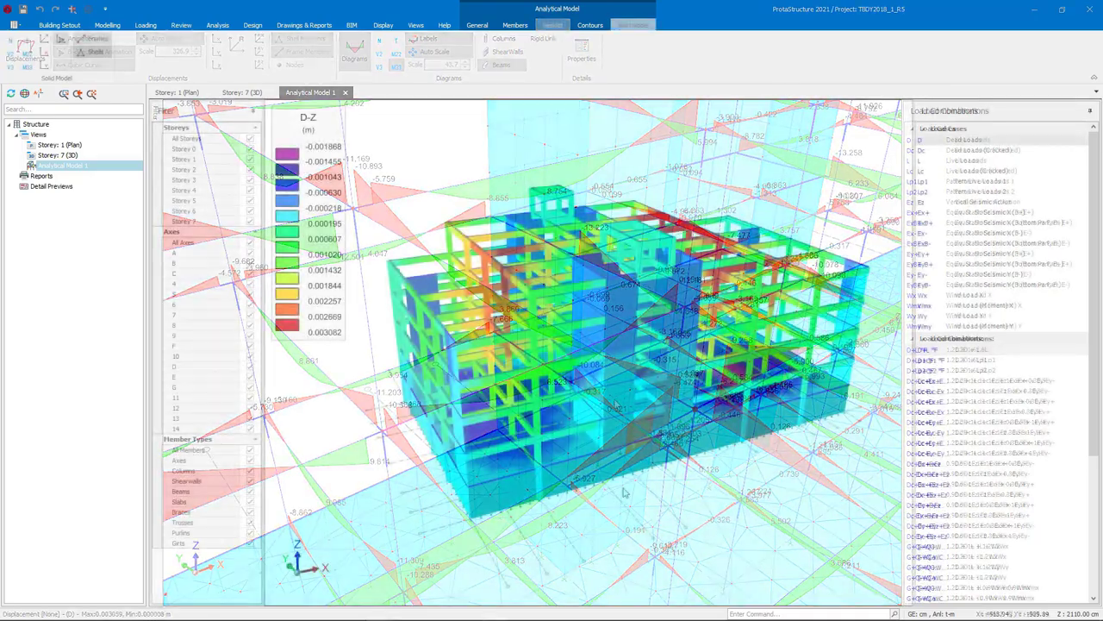
{"action": "middle_click_drag", "start_coordinate": [627, 496], "coordinate": [535, 482]}
{"action": "scroll", "coordinate": [743, 433], "scroll_direction": "up", "scroll_amount": 6}
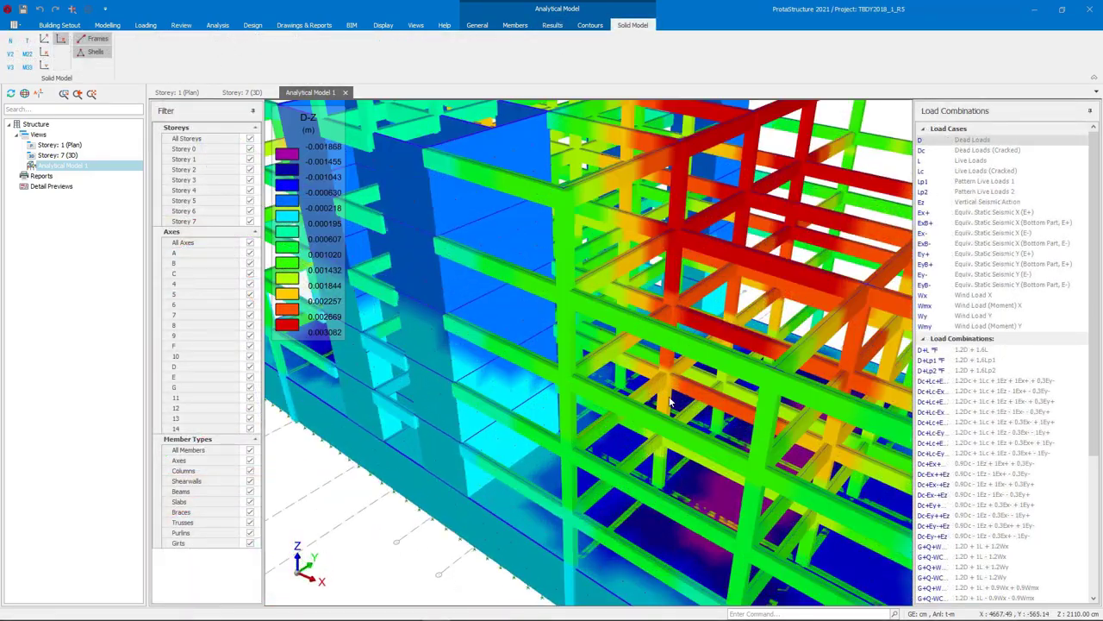
{"action": "scroll", "coordinate": [743, 434], "scroll_direction": "down", "scroll_amount": 8}
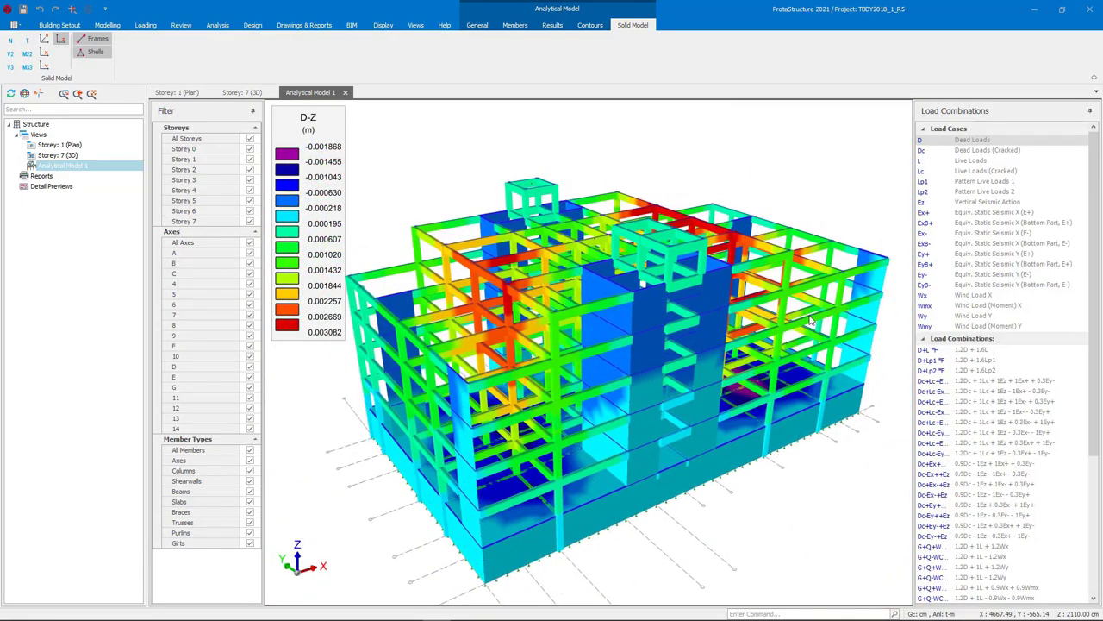
{"action": "left_click", "coordinate": [928, 213]}
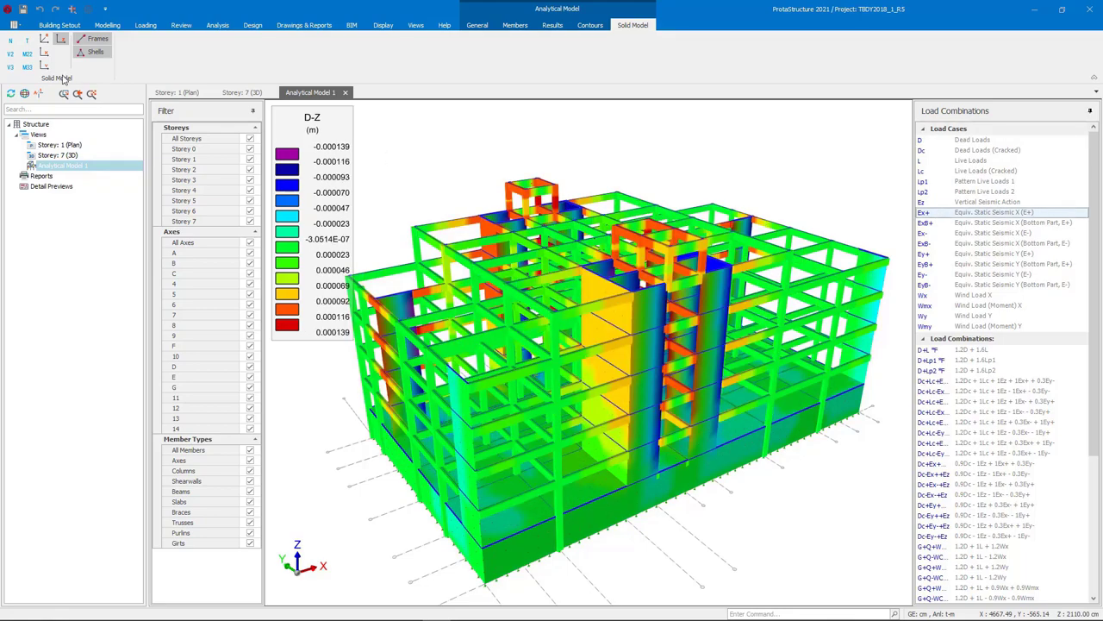
{"action": "left_click", "coordinate": [10, 53]}
{"action": "middle_click_drag", "start_coordinate": [718, 351], "coordinate": [649, 287], "text": "shift"}
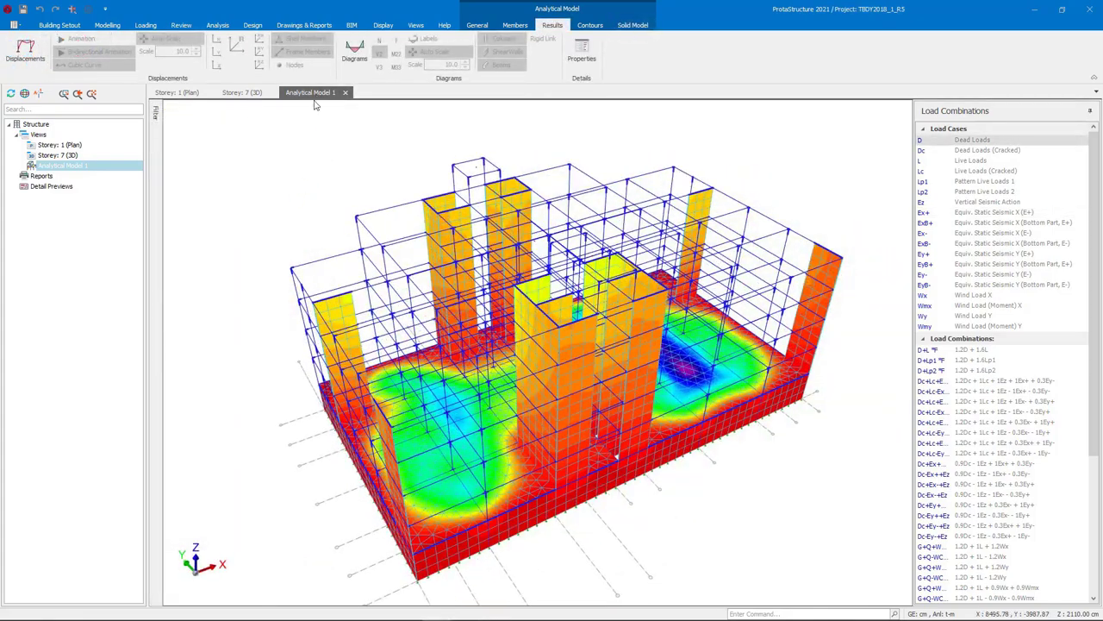
- Undock Analytical Model 1 into a floating window, then resize and reposition it
{"action": "left_click_drag", "start_coordinate": [317, 96], "coordinate": [652, 353]}
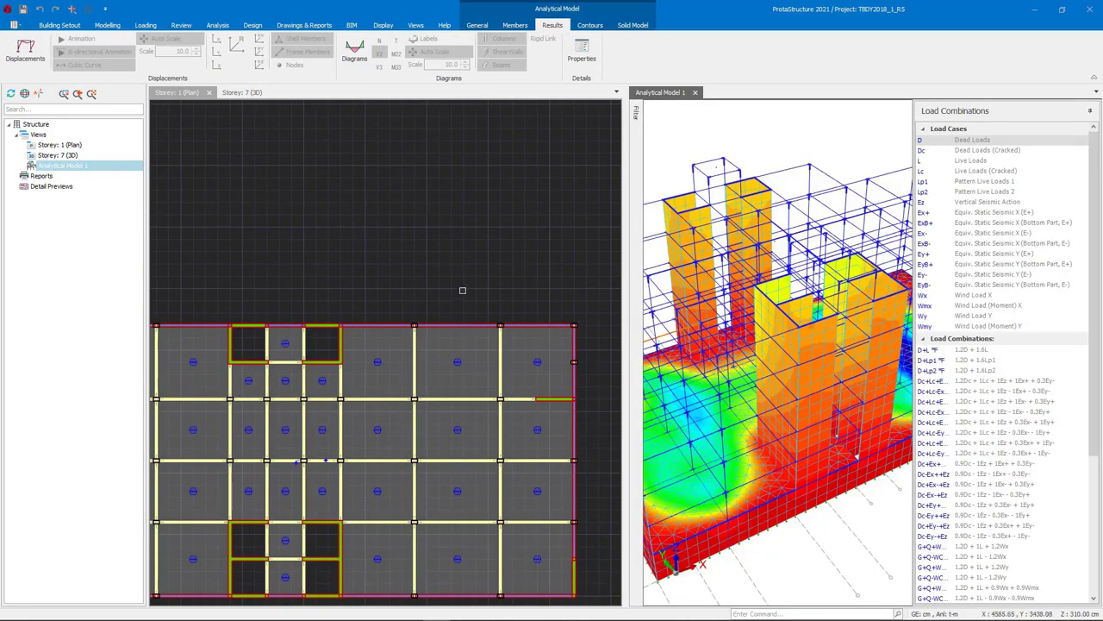
{"action": "left_click", "coordinate": [498, 224]}
{"action": "scroll", "coordinate": [498, 224], "scroll_direction": "down", "scroll_amount": 3}
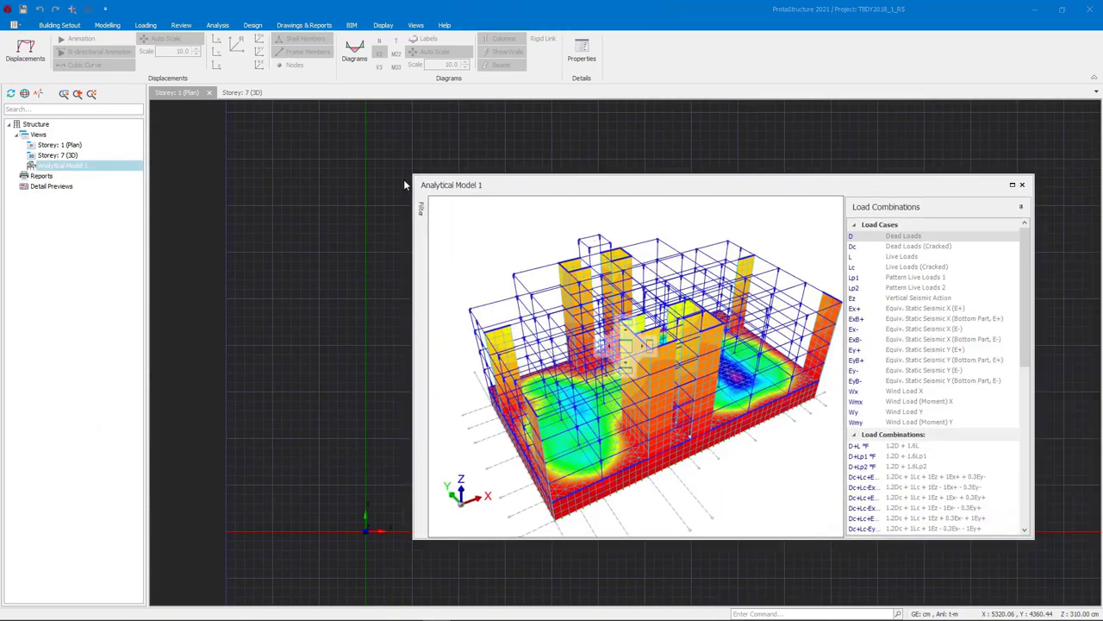
{"action": "left_click_drag", "start_coordinate": [404, 179], "coordinate": [295, 166]}
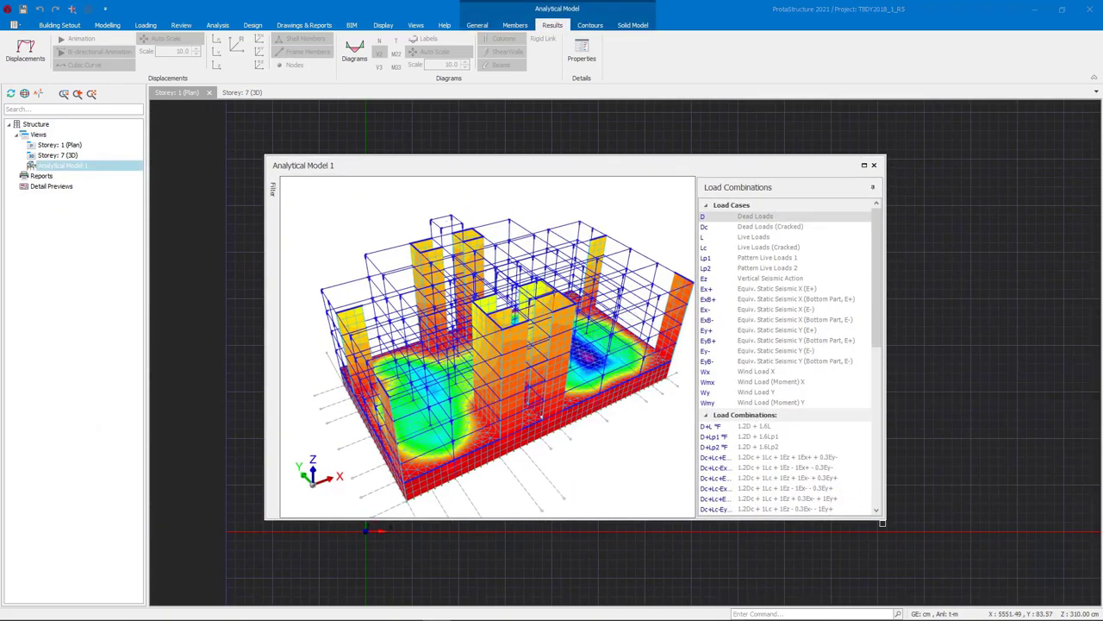
{"action": "left_click_drag", "start_coordinate": [886, 520], "coordinate": [891, 527]}
{"action": "left_click_drag", "start_coordinate": [781, 169], "coordinate": [384, 127]}
- Try Smart tiling of the views, then reset the layout to full tabbed views
{"action": "left_click", "coordinate": [416, 25]}
{"action": "left_click", "coordinate": [131, 48]}
{"action": "left_click_drag", "start_coordinate": [164, 122], "coordinate": [387, 326]}
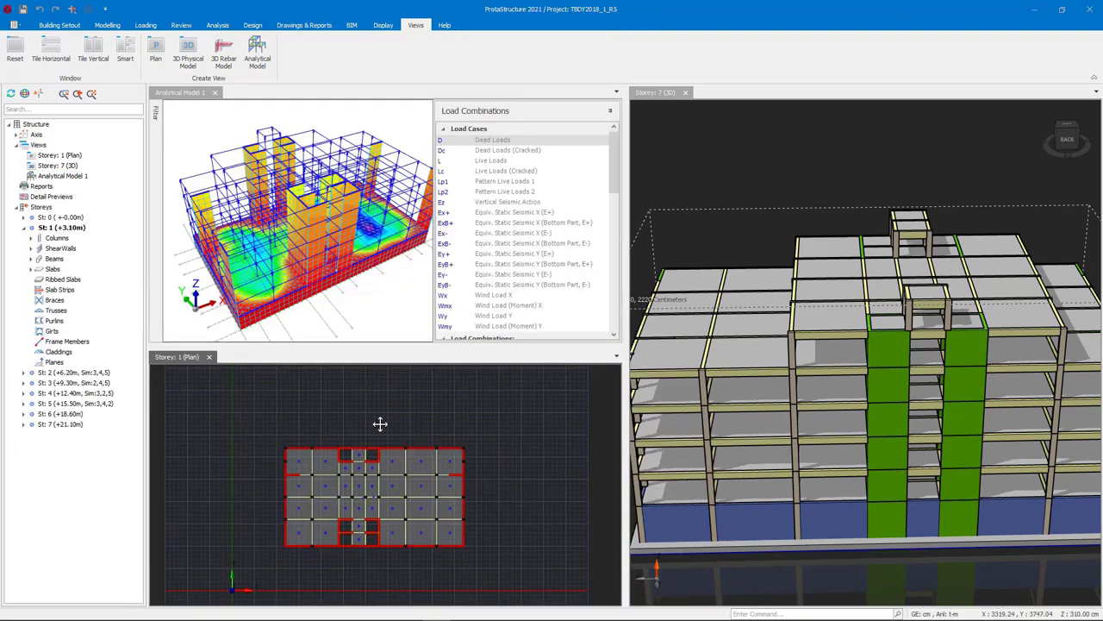
{"action": "middle_click_drag", "start_coordinate": [398, 321], "coordinate": [348, 313]}
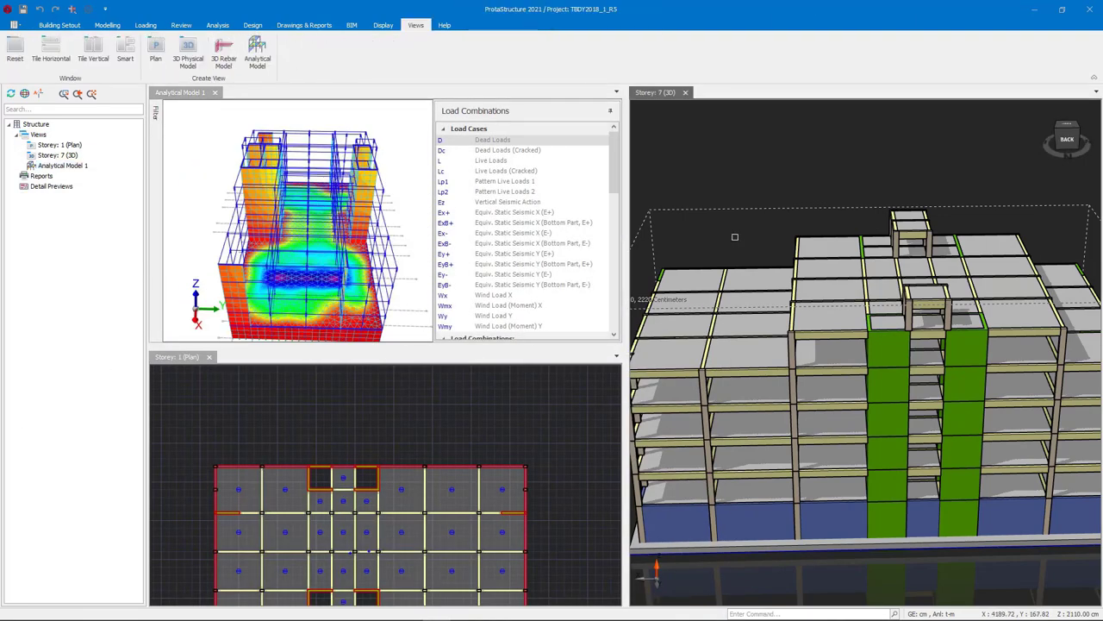
{"action": "middle_click_drag", "start_coordinate": [1067, 142], "coordinate": [862, 263]}
{"action": "left_click", "coordinate": [17, 54]}
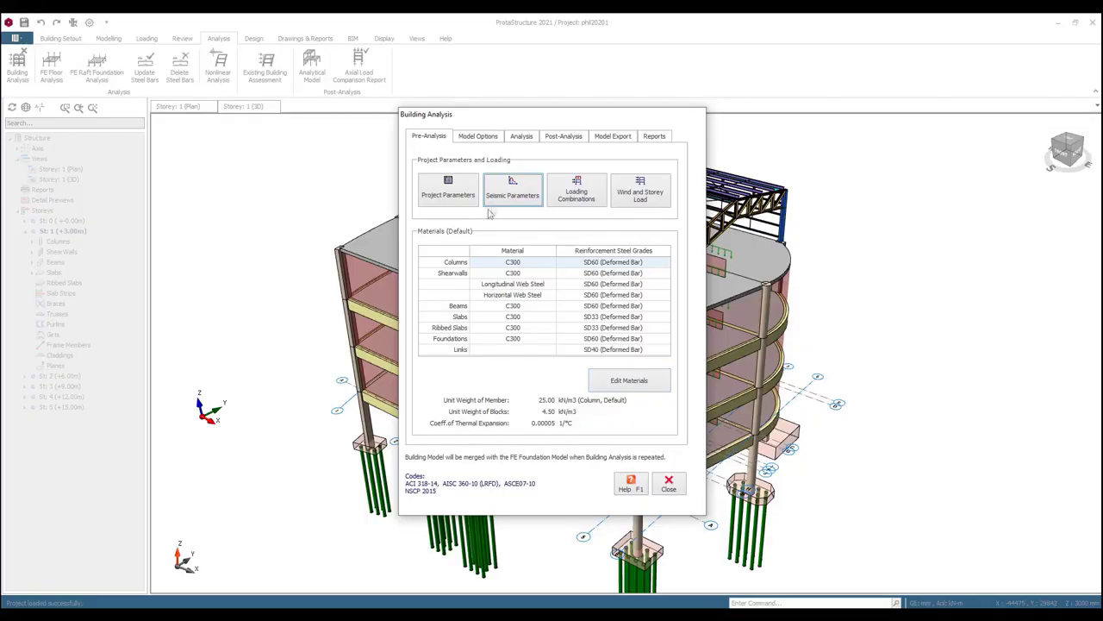
- Set the seismic zone to 2 and keep D1 Special RC Shearwalls as the structural system
{"action": "left_click", "coordinate": [500, 191]}
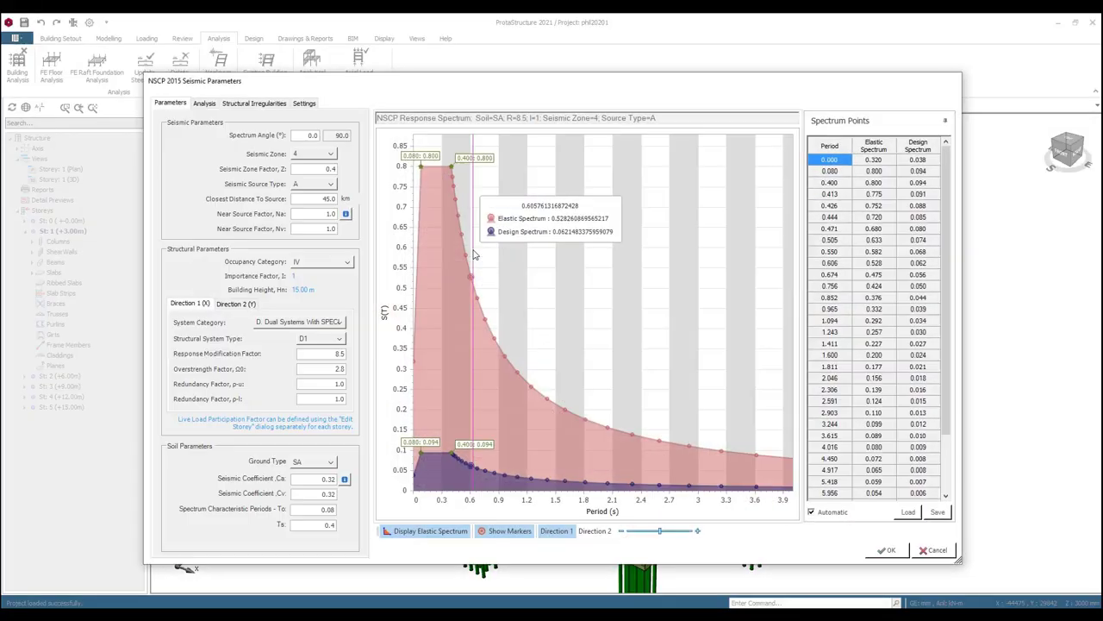
{"action": "left_click", "coordinate": [329, 154]}
{"action": "left_click", "coordinate": [472, 269]}
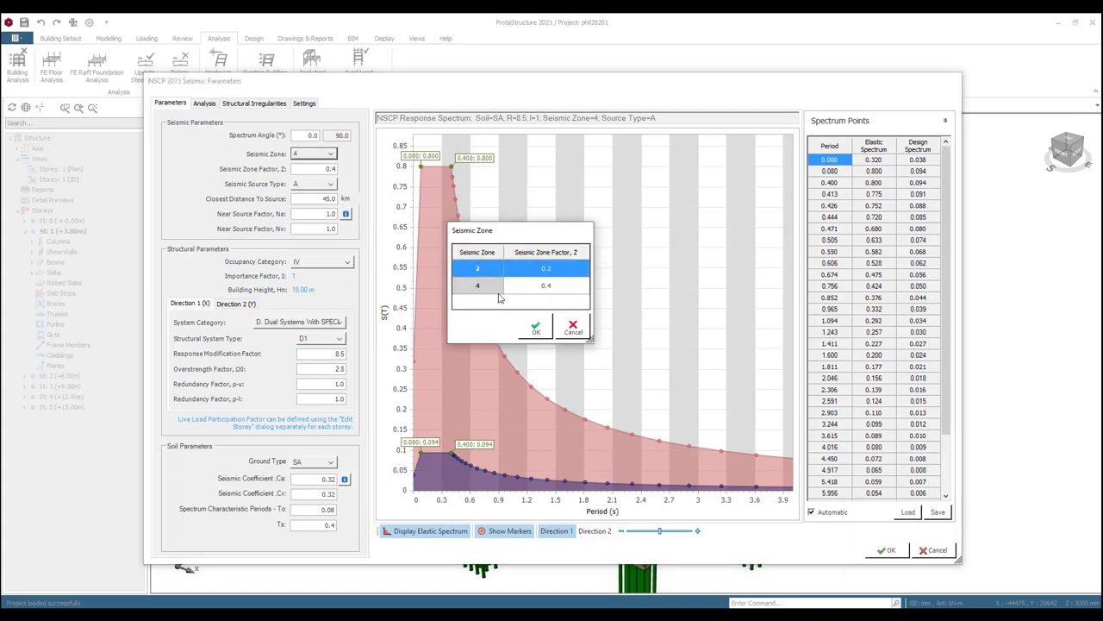
{"action": "left_click", "coordinate": [536, 327]}
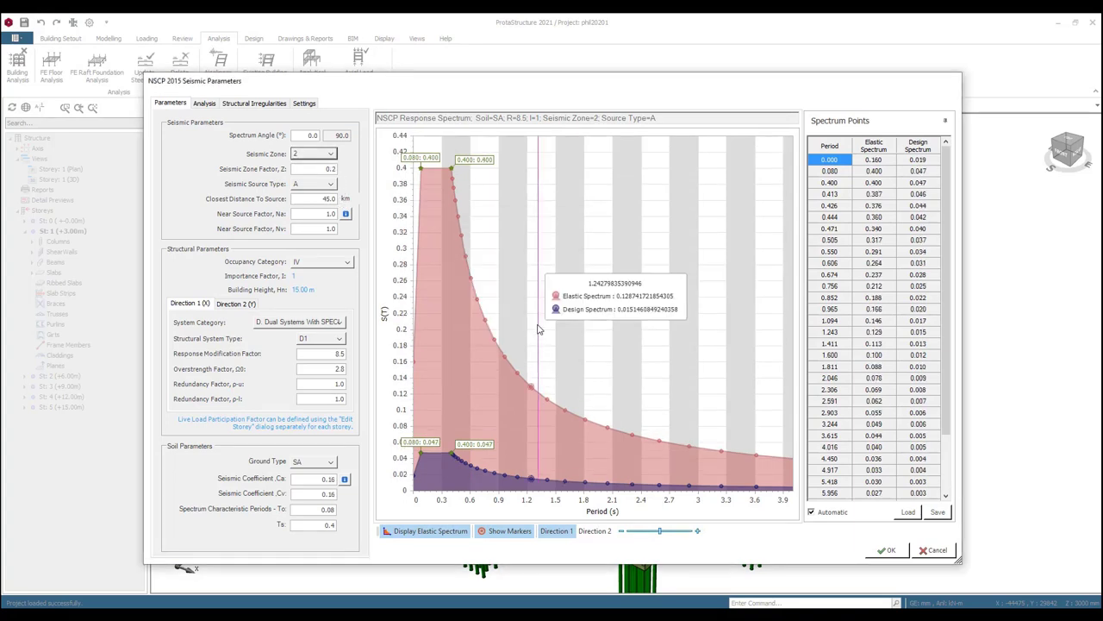
{"action": "left_click", "coordinate": [319, 322]}
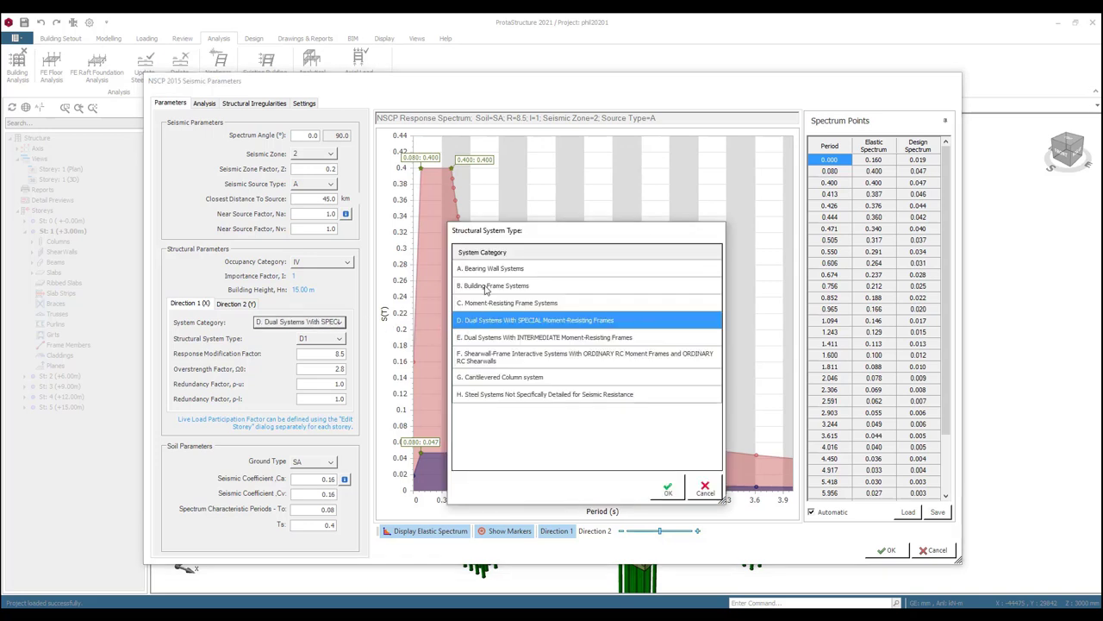
{"action": "left_click", "coordinate": [668, 488]}
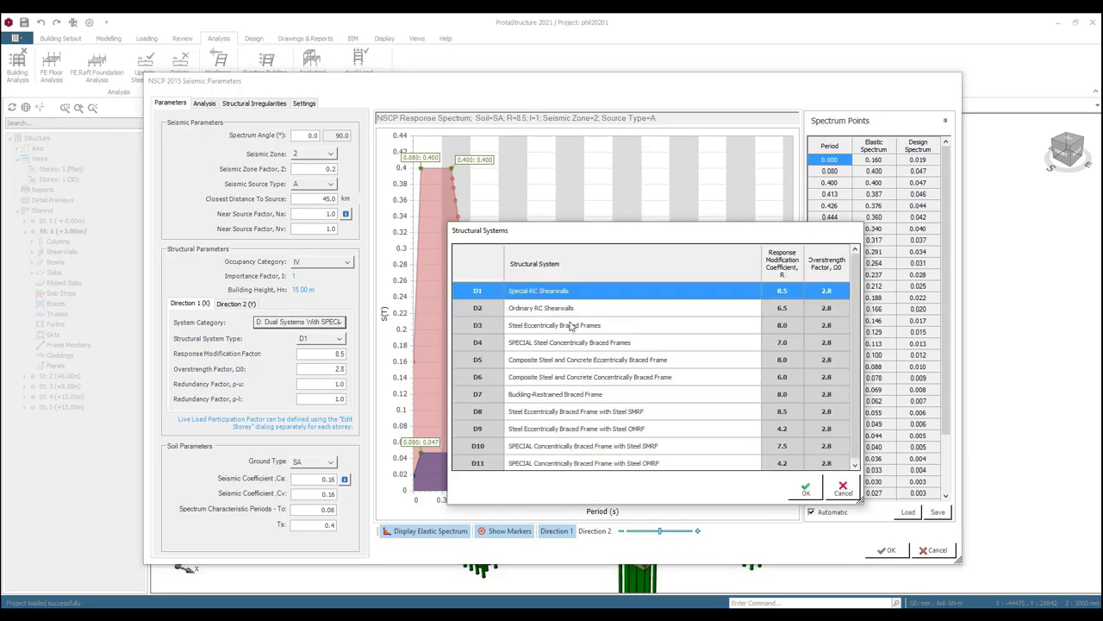
{"action": "left_click", "coordinate": [805, 488]}
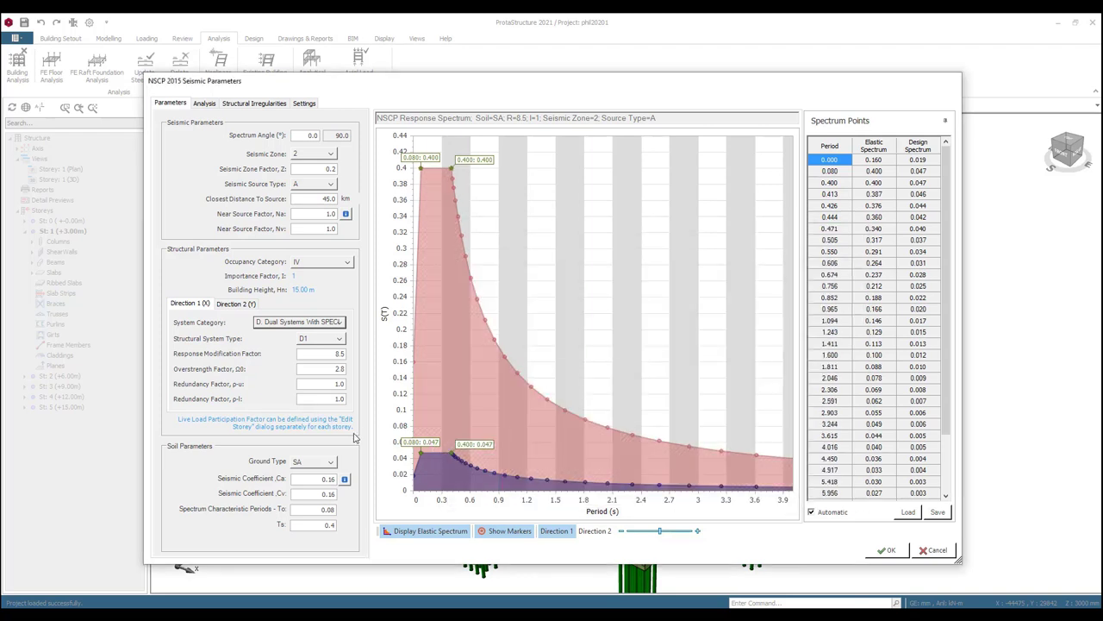
- Set soil class SC and review the irregularities and post-analysis check settings
{"action": "left_click", "coordinate": [318, 465]}
{"action": "left_click", "coordinate": [466, 317]}
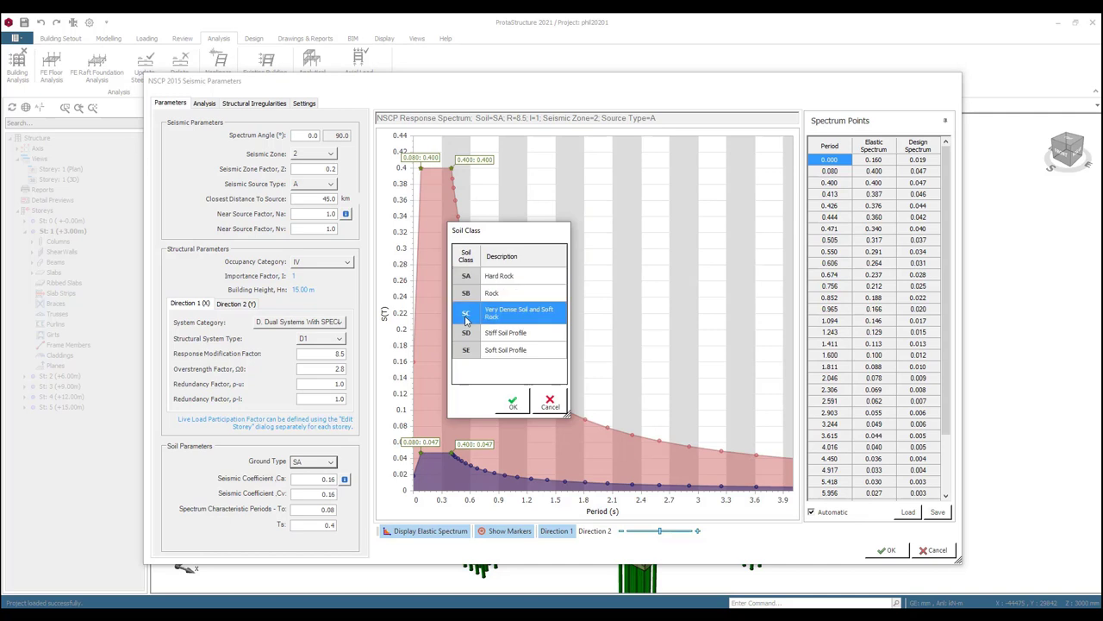
{"action": "left_click", "coordinate": [510, 403]}
{"action": "left_click", "coordinate": [254, 103]}
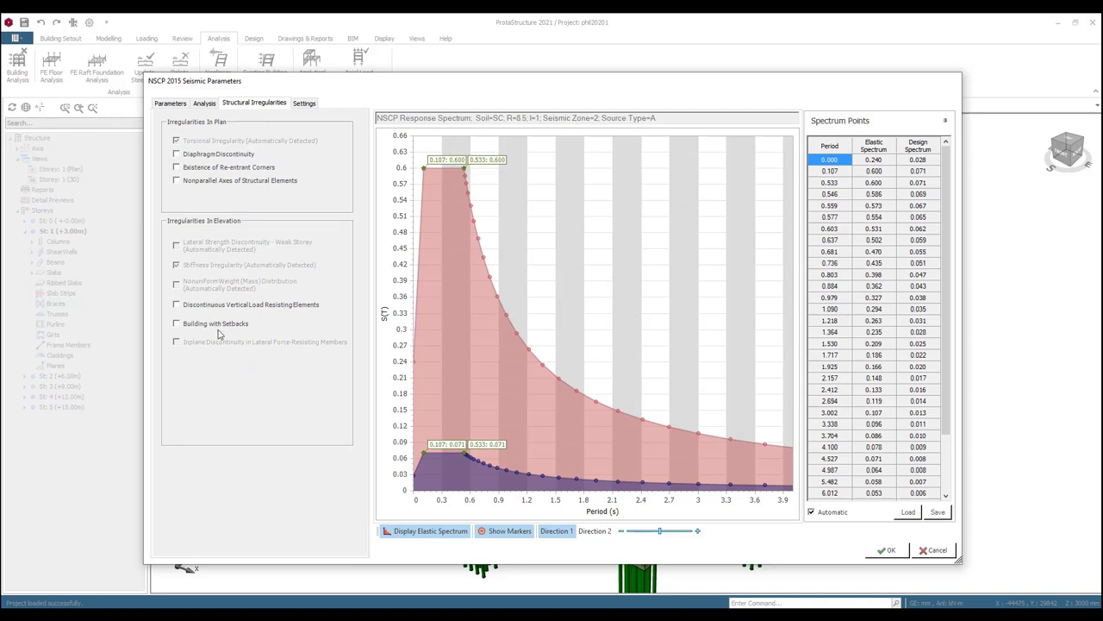
{"action": "left_click", "coordinate": [306, 104]}
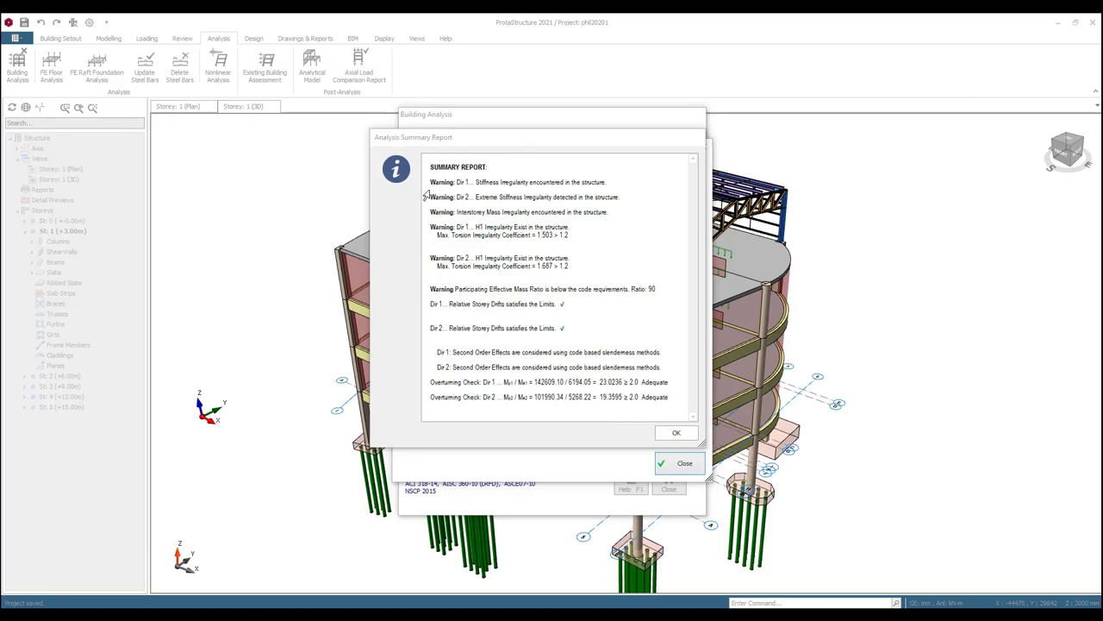
- Close the summary report, log and Building Analysis dialog, then animate Mode 3 (Y-direction first mode)
{"action": "left_click", "coordinate": [673, 431]}
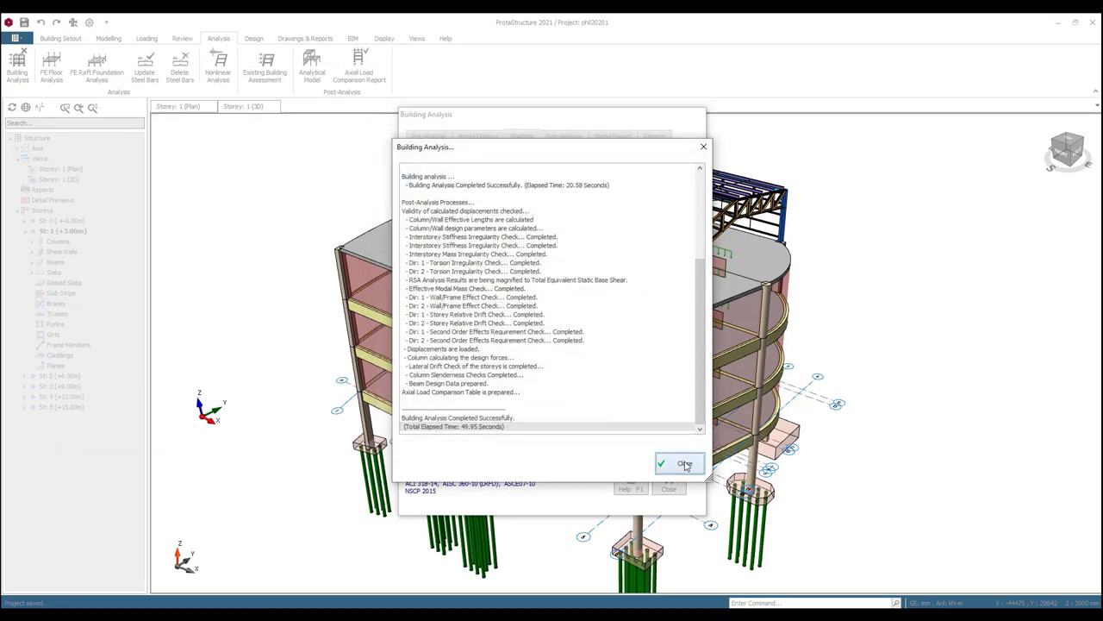
{"action": "left_click", "coordinate": [675, 463]}
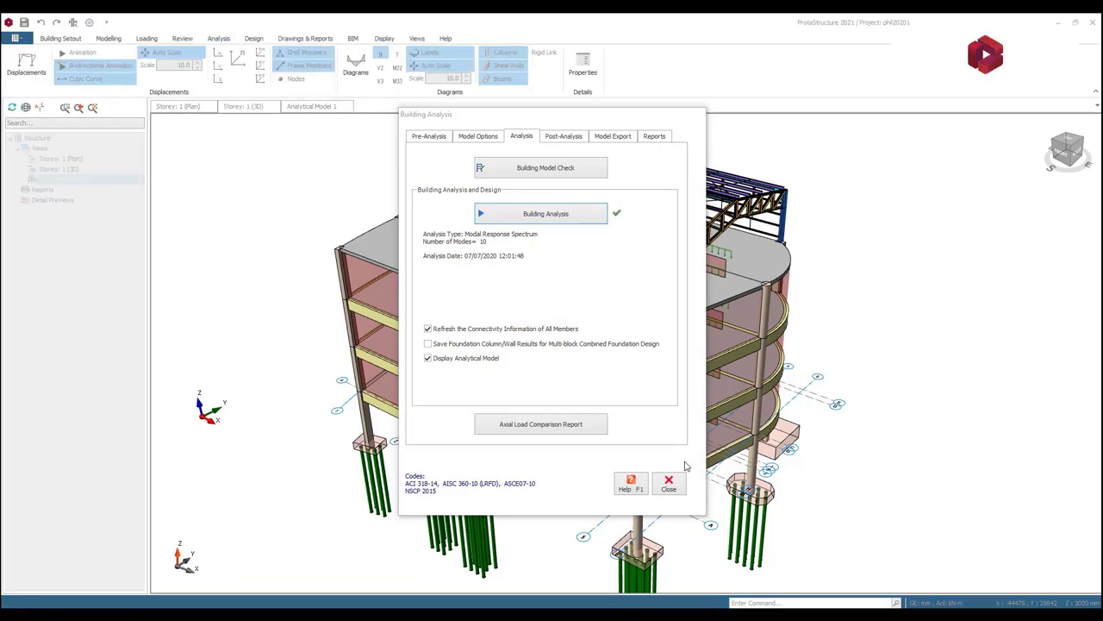
{"action": "left_click", "coordinate": [669, 484]}
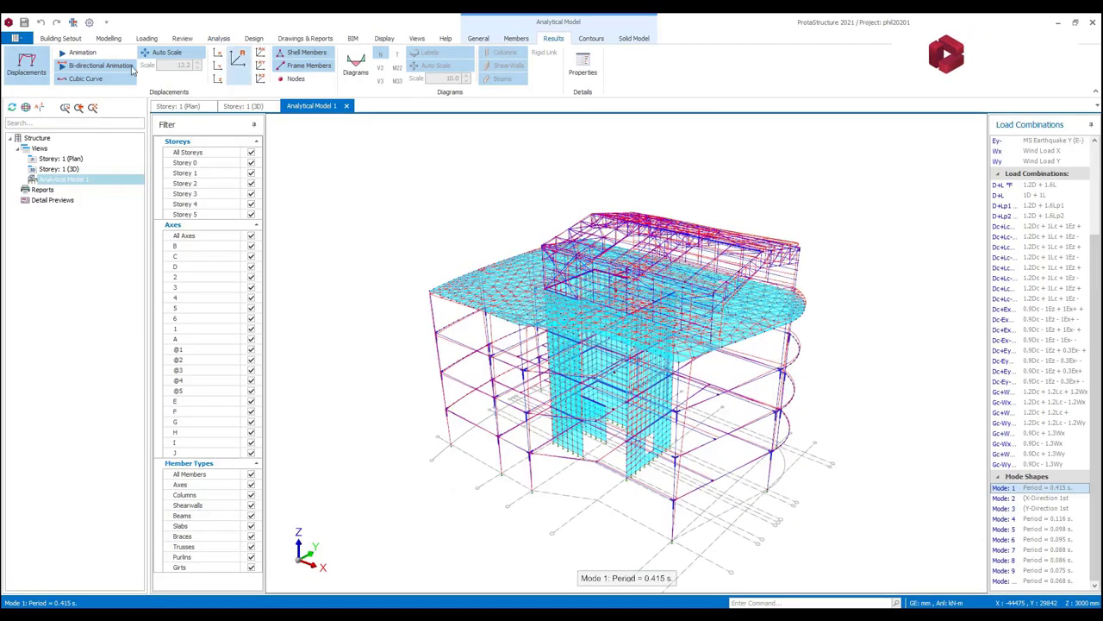
{"action": "left_click", "coordinate": [79, 55]}
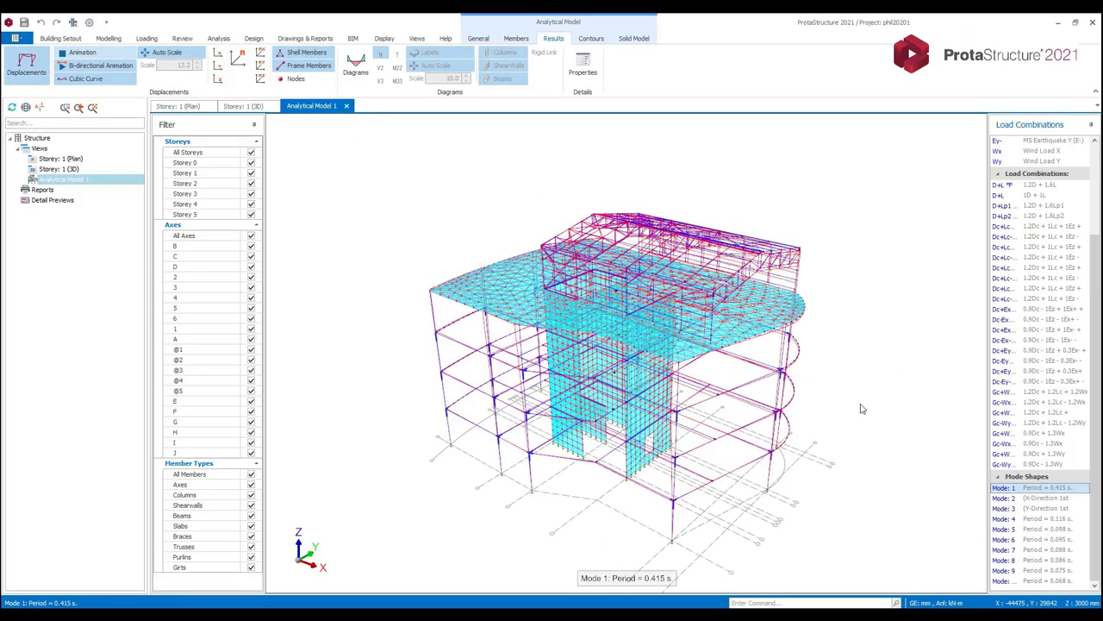
{"action": "middle_click_drag", "start_coordinate": [817, 408], "coordinate": [862, 423]}
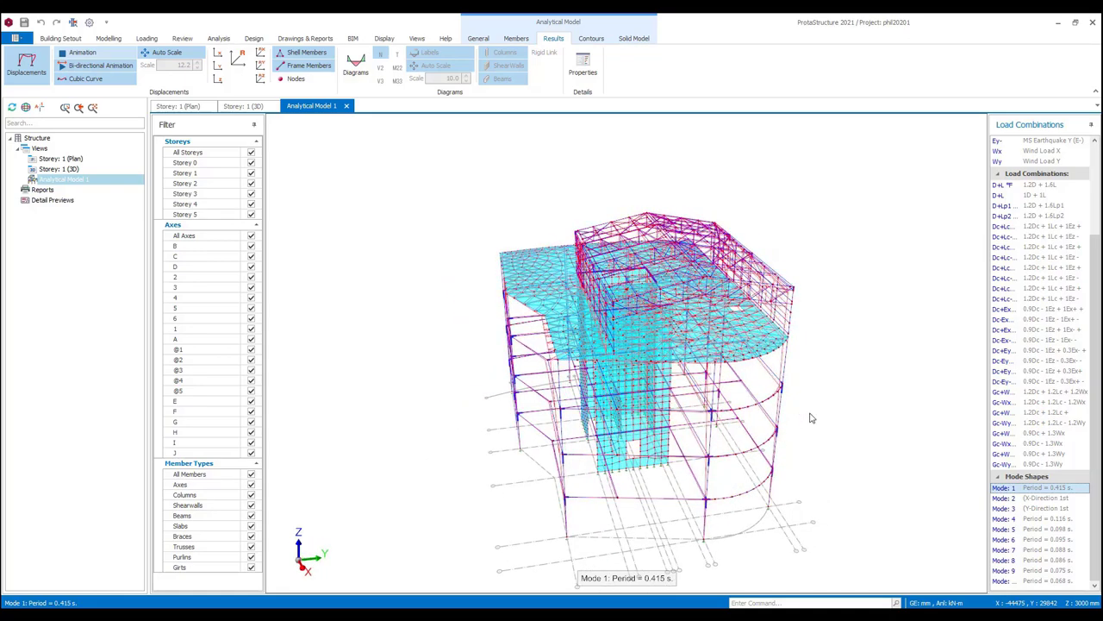
{"action": "left_click", "coordinate": [1010, 509]}
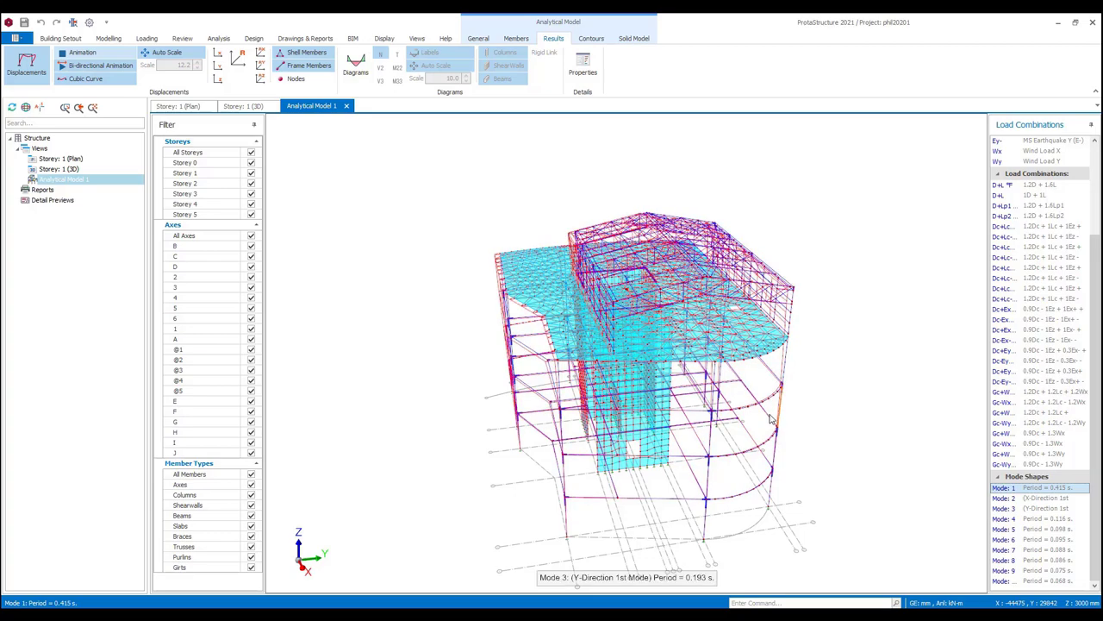
{"action": "middle_click_drag", "start_coordinate": [785, 419], "coordinate": [766, 365]}
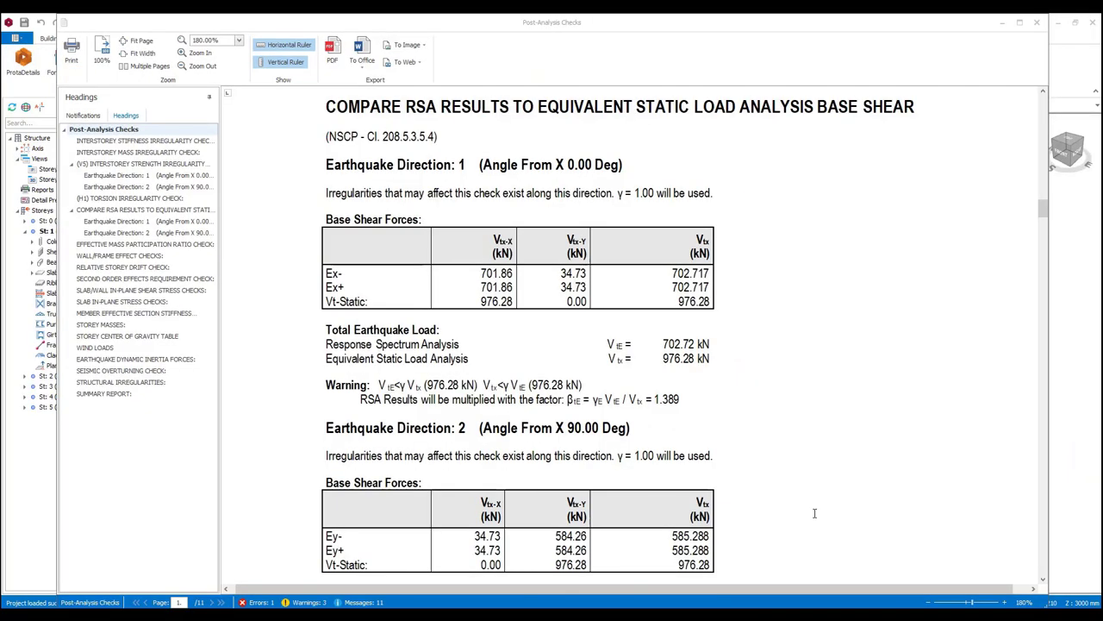
{"action": "scroll", "coordinate": [813, 513], "scroll_direction": "down", "scroll_amount": 3}
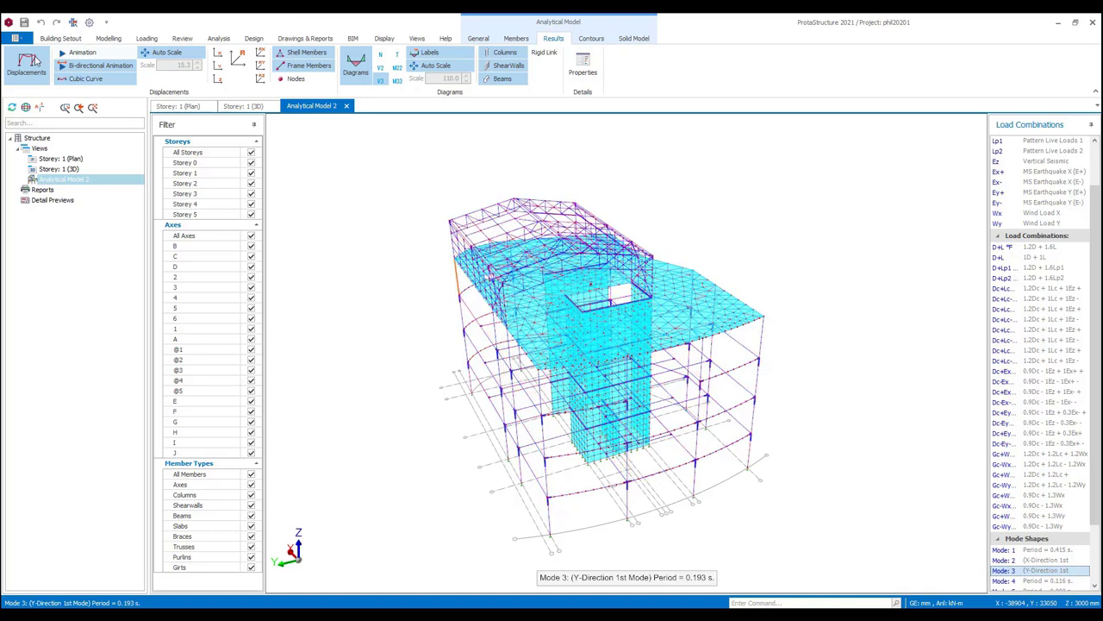
- Hide displacements and show Ey+ force diagrams, zooming into the columns and shear walls
{"action": "left_click", "coordinate": [34, 60]}
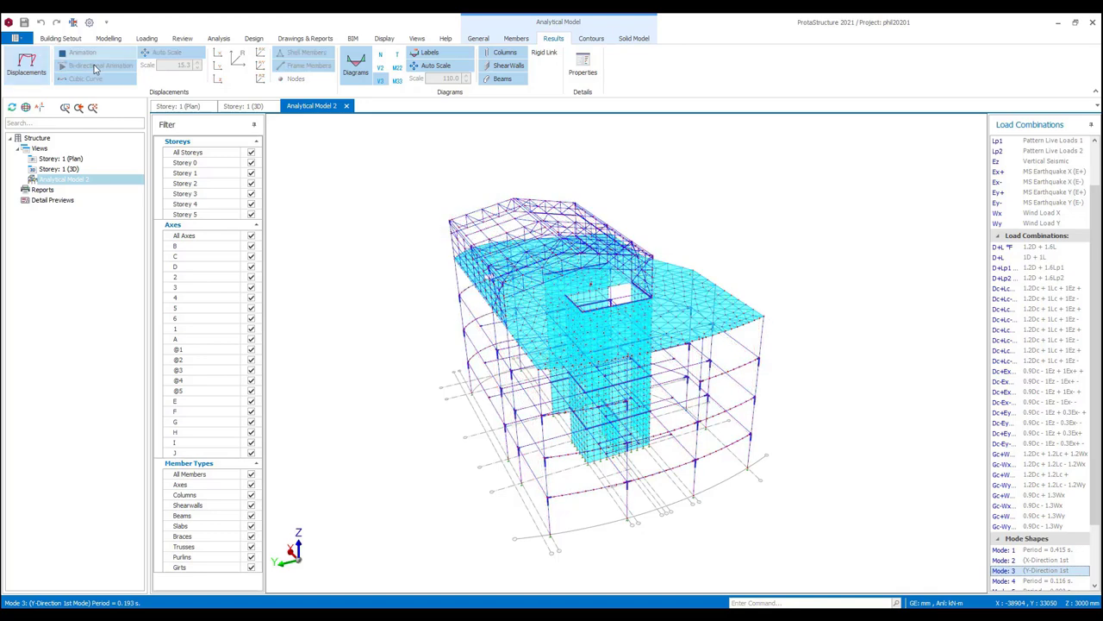
{"action": "left_click", "coordinate": [1001, 193]}
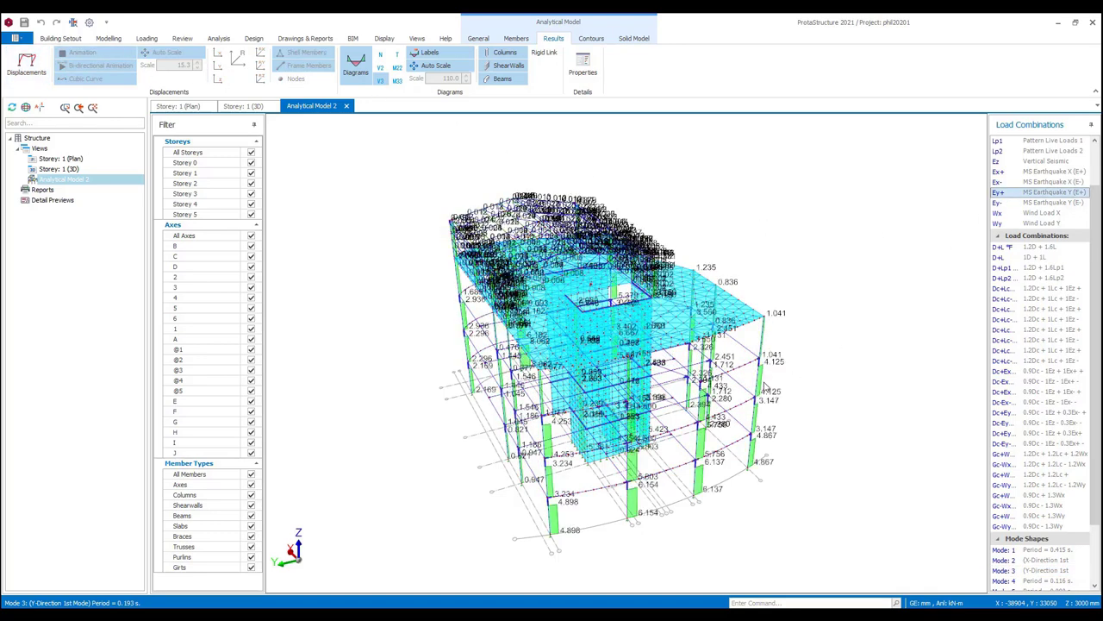
{"action": "scroll", "coordinate": [726, 381], "scroll_direction": "up", "scroll_amount": 5}
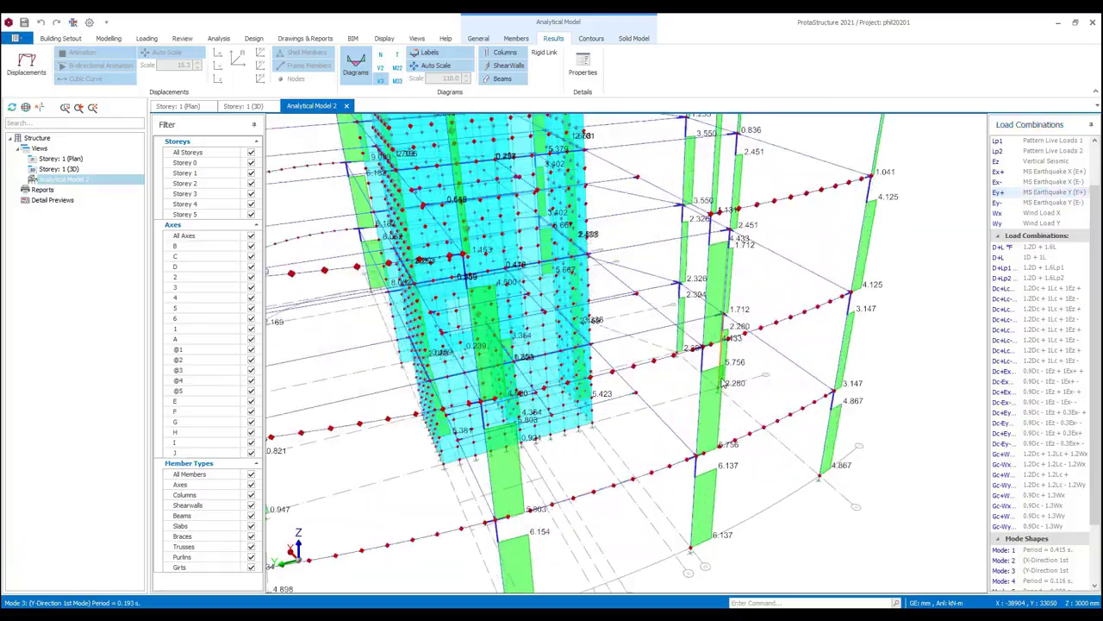
{"action": "scroll", "coordinate": [727, 381], "scroll_direction": "down", "scroll_amount": 3}
{"action": "scroll", "coordinate": [702, 405], "scroll_direction": "up", "scroll_amount": 4}
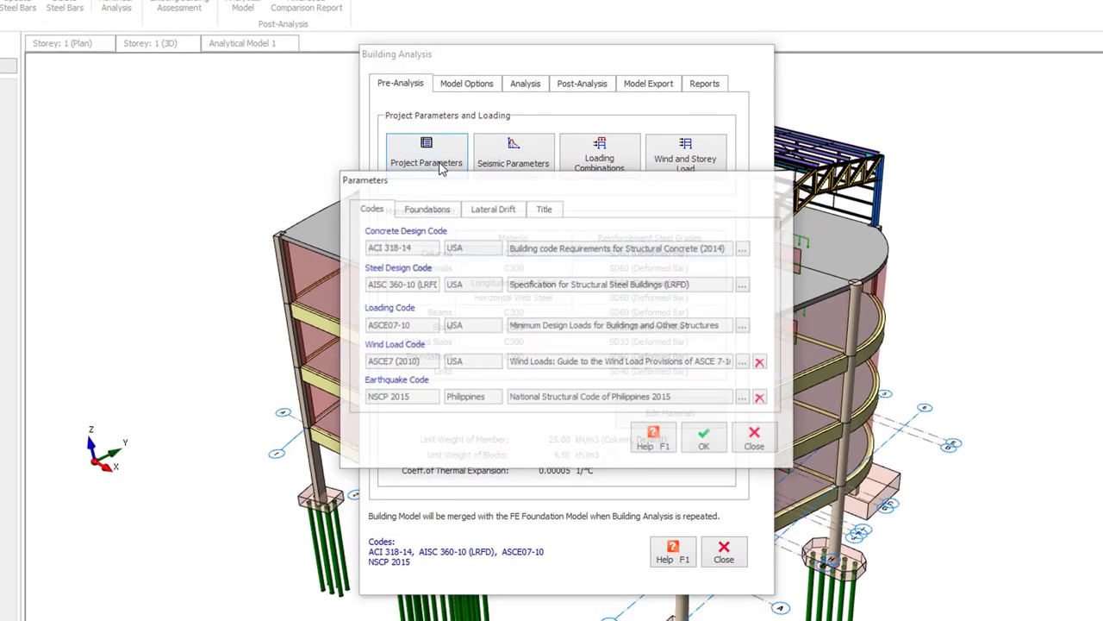
- Select NSCP Wind Code (2015) as the wind load code
{"action": "left_click", "coordinate": [743, 364]}
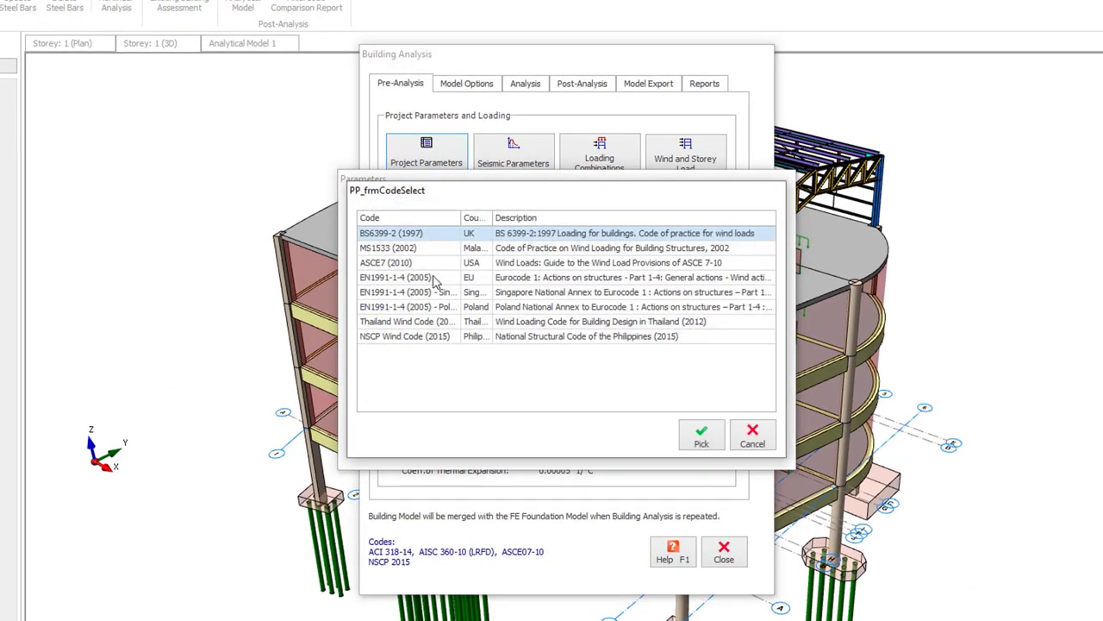
{"action": "left_click", "coordinate": [435, 336]}
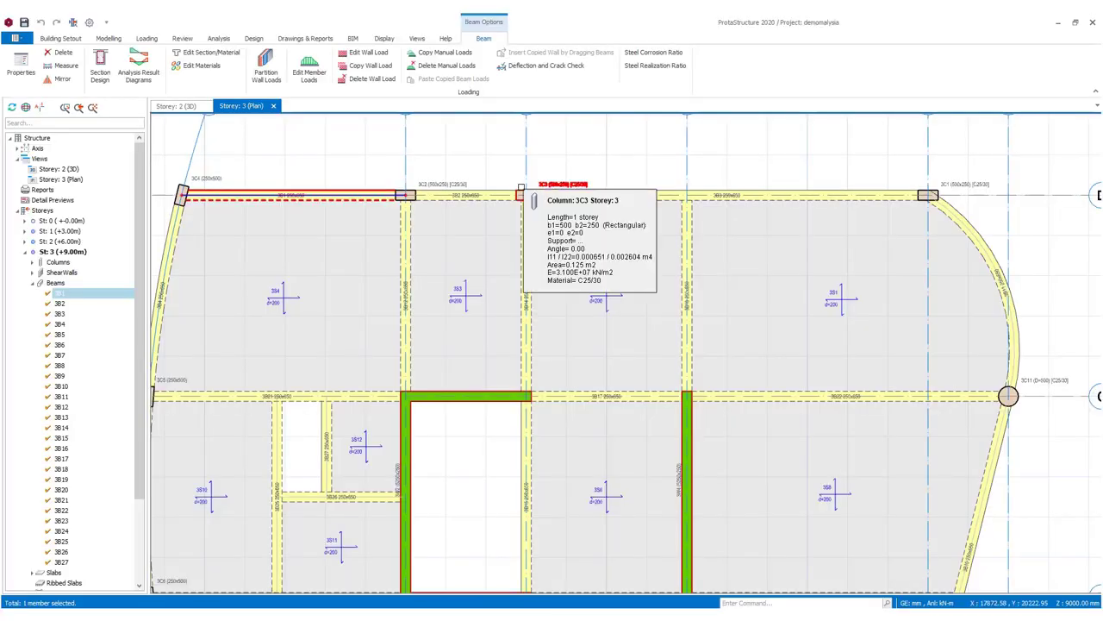
- Run interactive reinforcement design for column 3C3 and view its interaction diagrams
{"action": "right_click", "coordinate": [520, 193]}
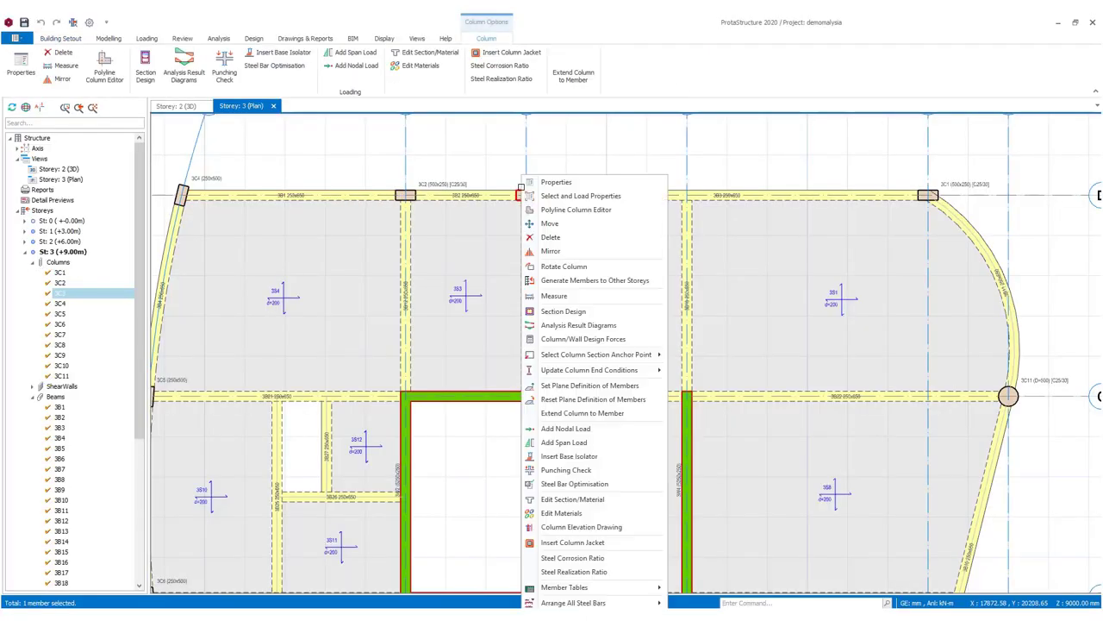
{"action": "left_click", "coordinate": [563, 312]}
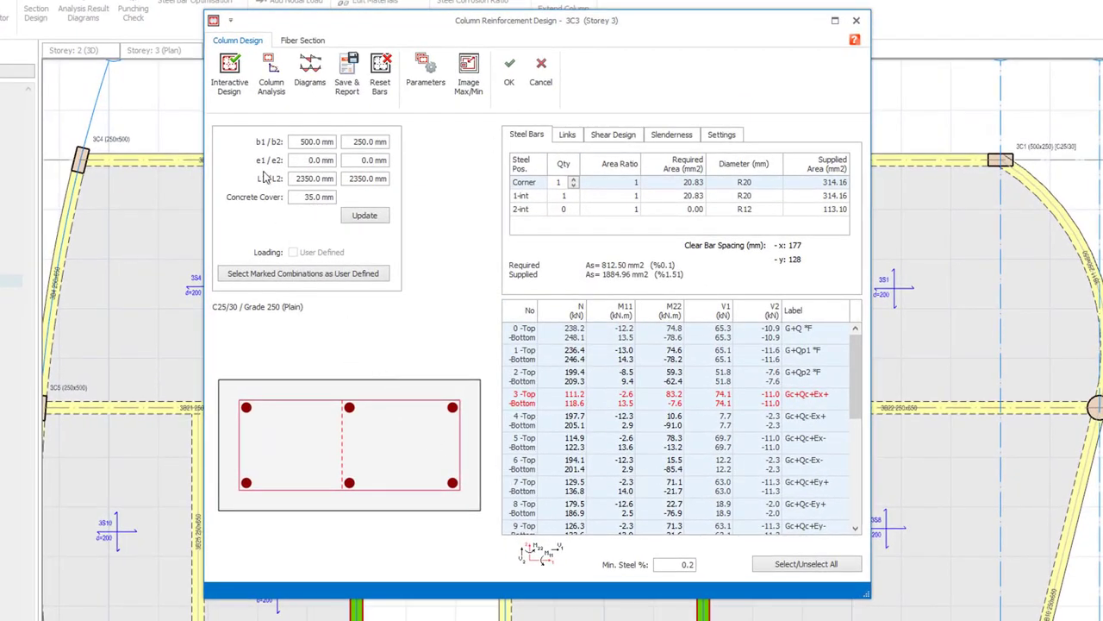
{"action": "left_click", "coordinate": [229, 73]}
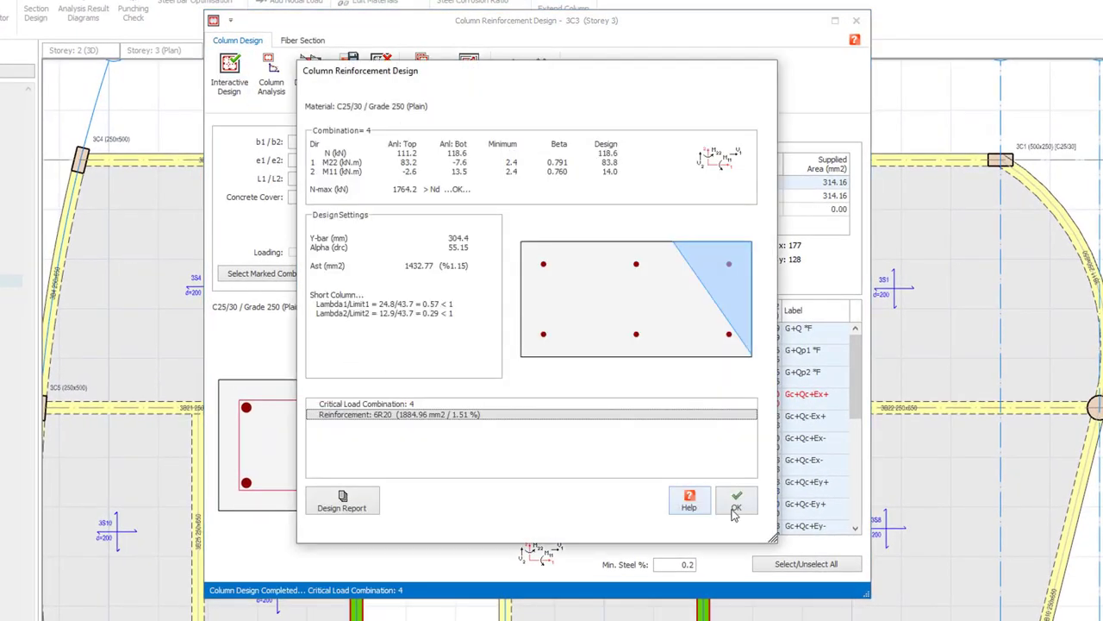
{"action": "left_click", "coordinate": [735, 508]}
- Close the interaction diagrams and open Section Design reinforcement data for the axis D beams
{"action": "left_click", "coordinate": [270, 76]}
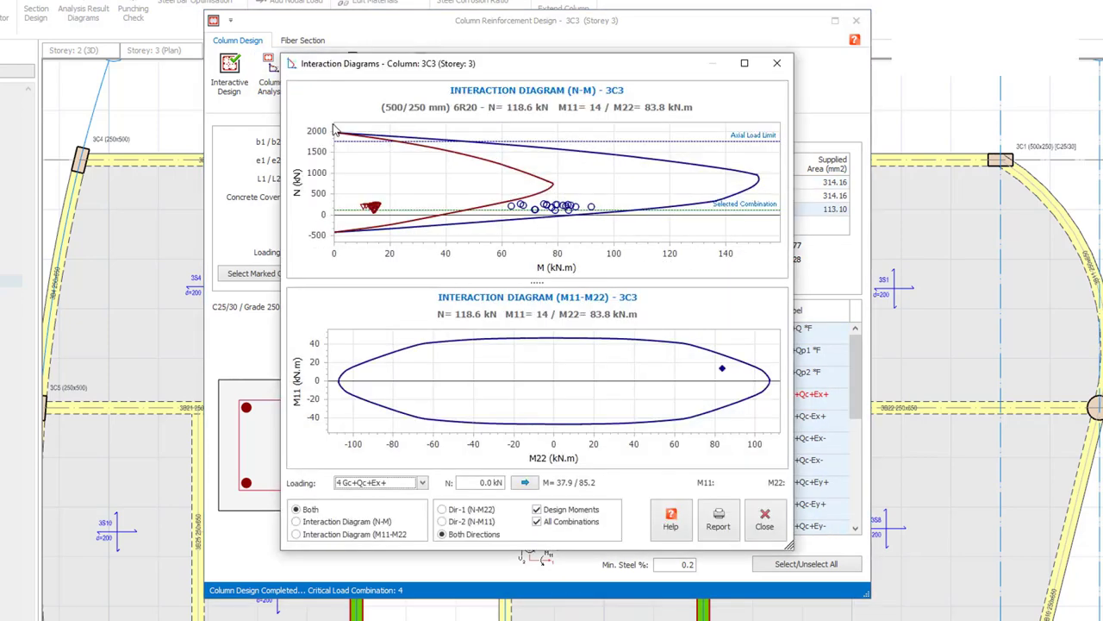
{"action": "left_click", "coordinate": [764, 519]}
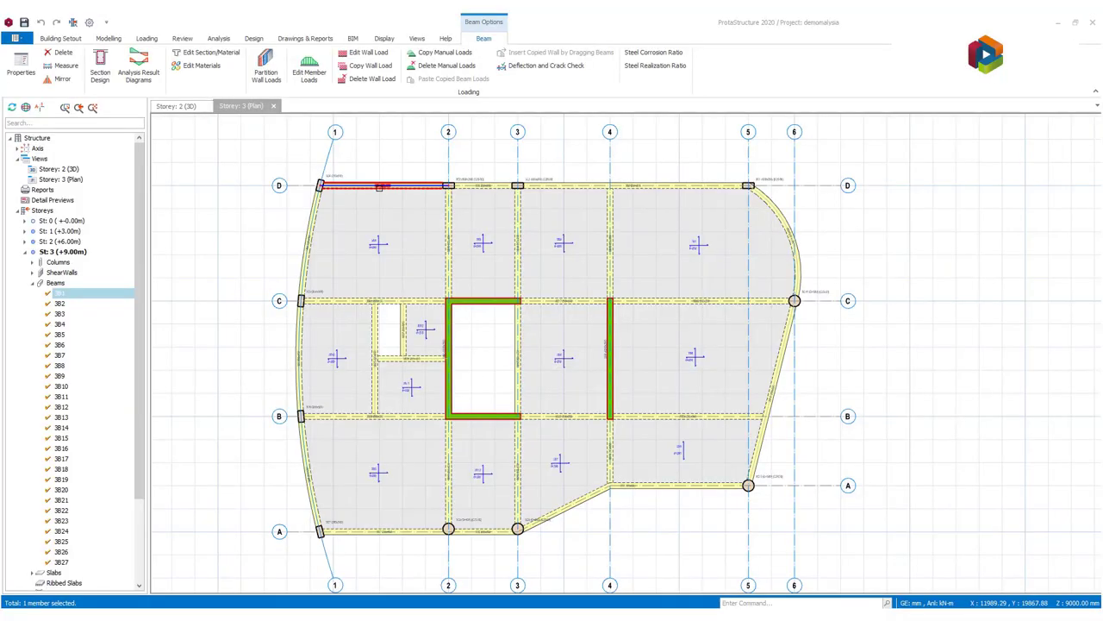
{"action": "right_click", "coordinate": [379, 185]}
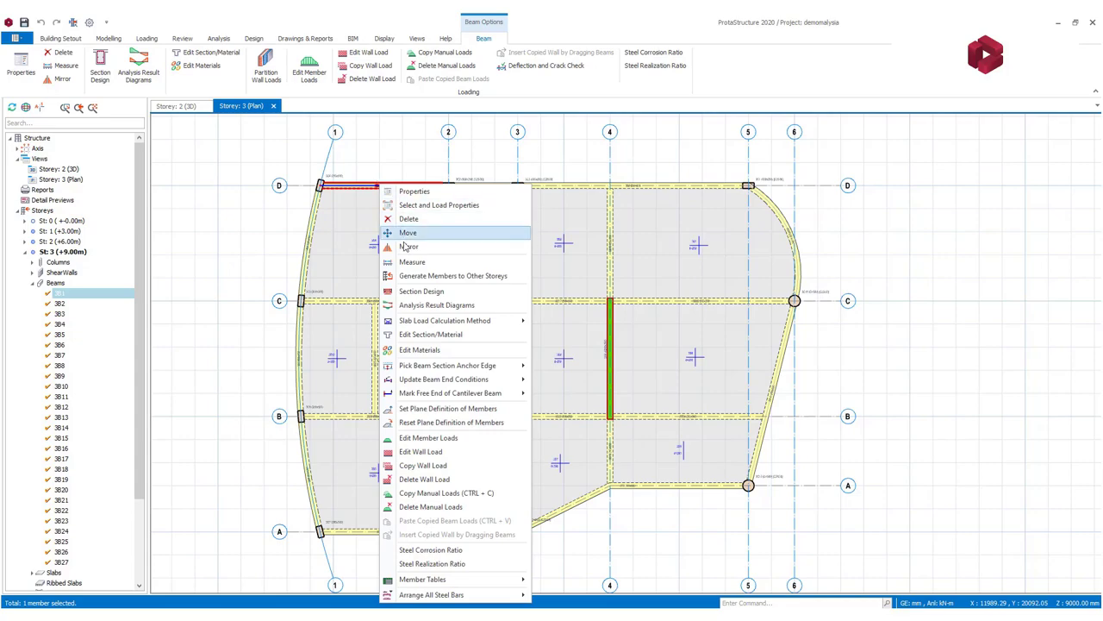
{"action": "left_click", "coordinate": [416, 292]}
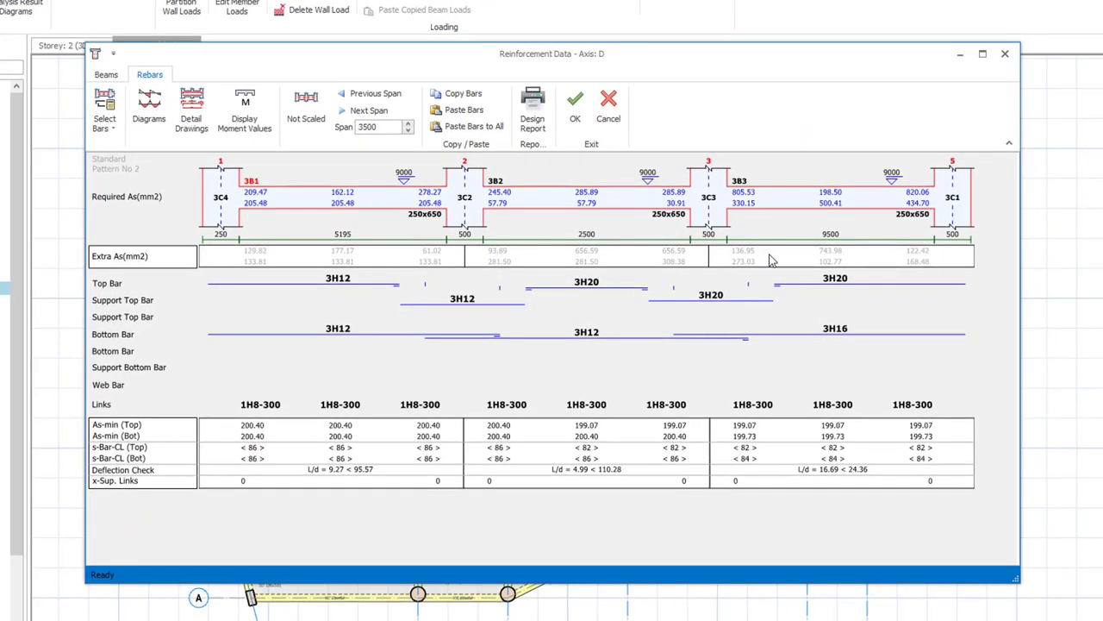
- Change the bottom bars of spans 3B1 and 3B2 to 3H16
{"action": "left_click", "coordinate": [106, 75]}
{"action": "left_click_drag", "start_coordinate": [395, 422], "coordinate": [438, 444]}
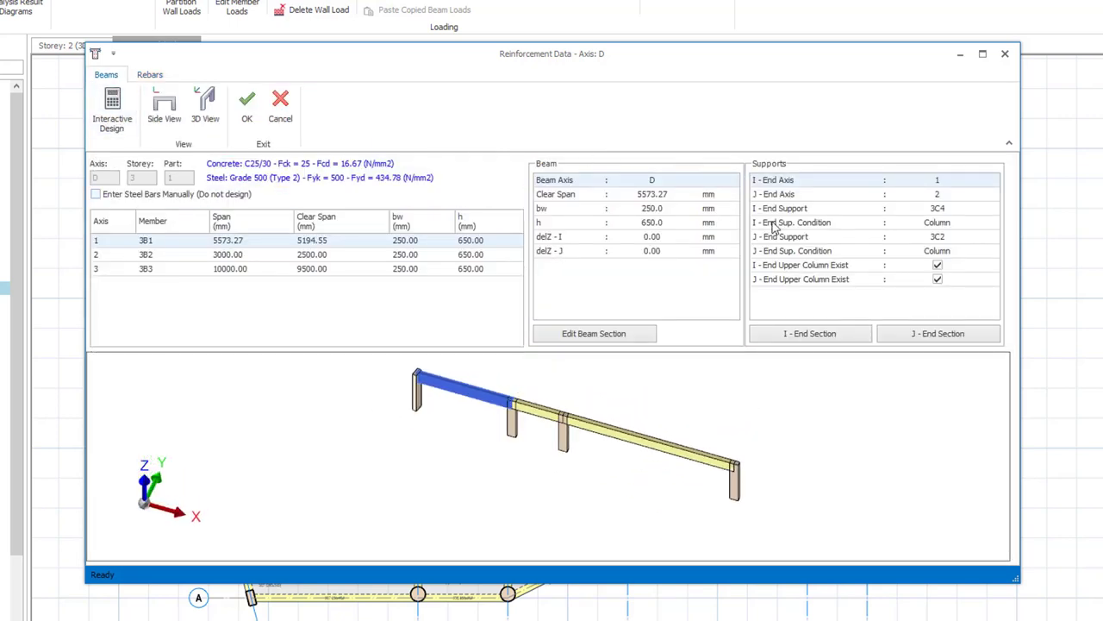
{"action": "left_click", "coordinate": [149, 75]}
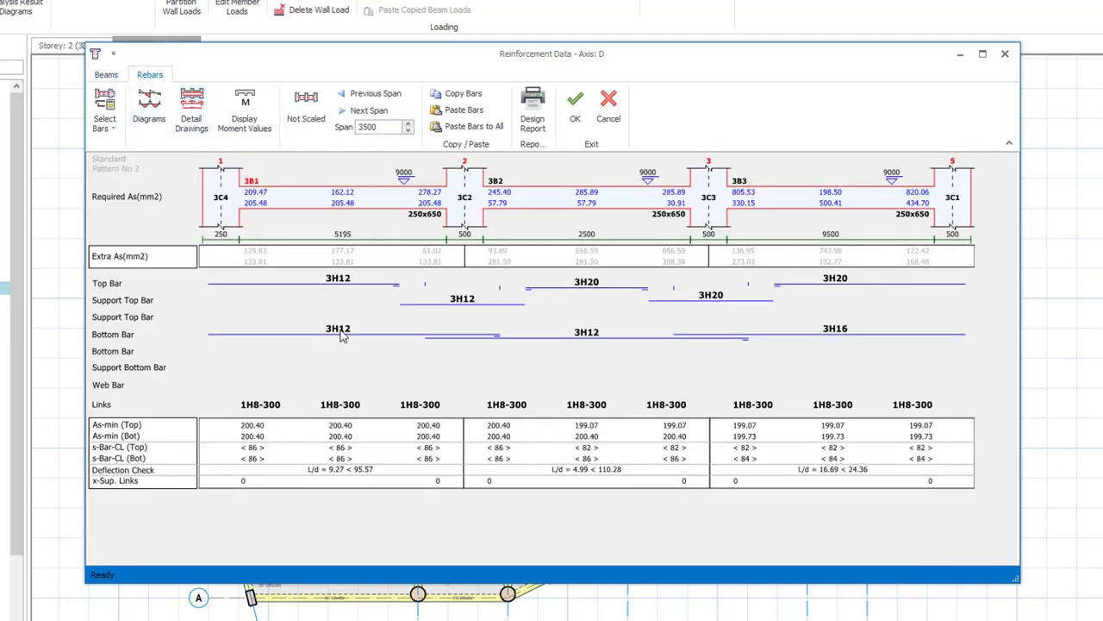
{"action": "left_click", "coordinate": [341, 337]}
{"action": "left_click", "coordinate": [360, 335]}
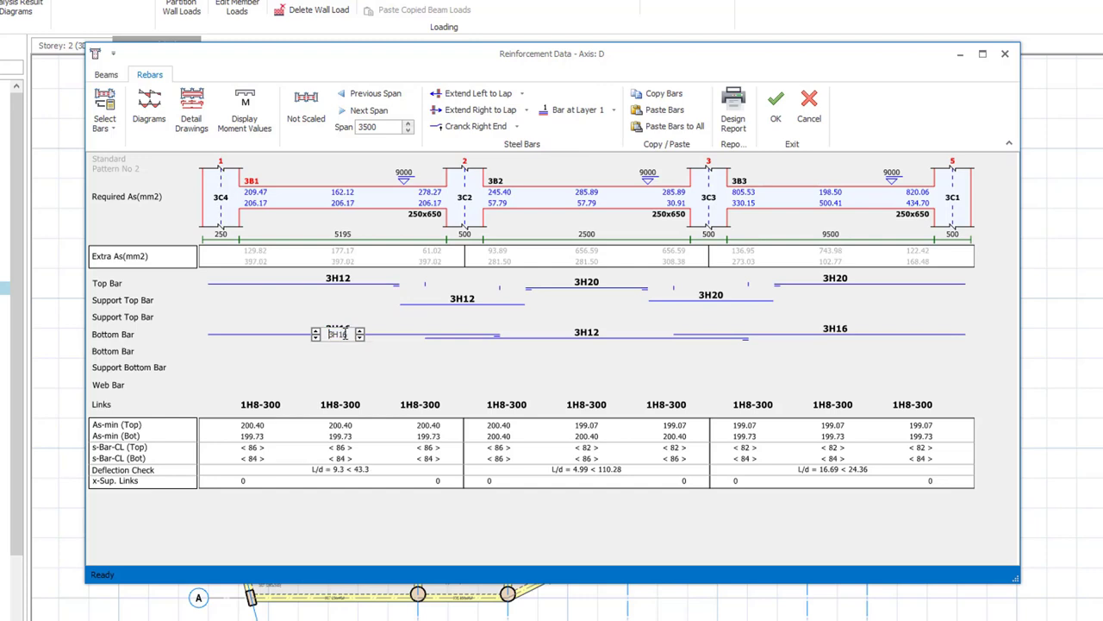
{"action": "left_click", "coordinate": [587, 335]}
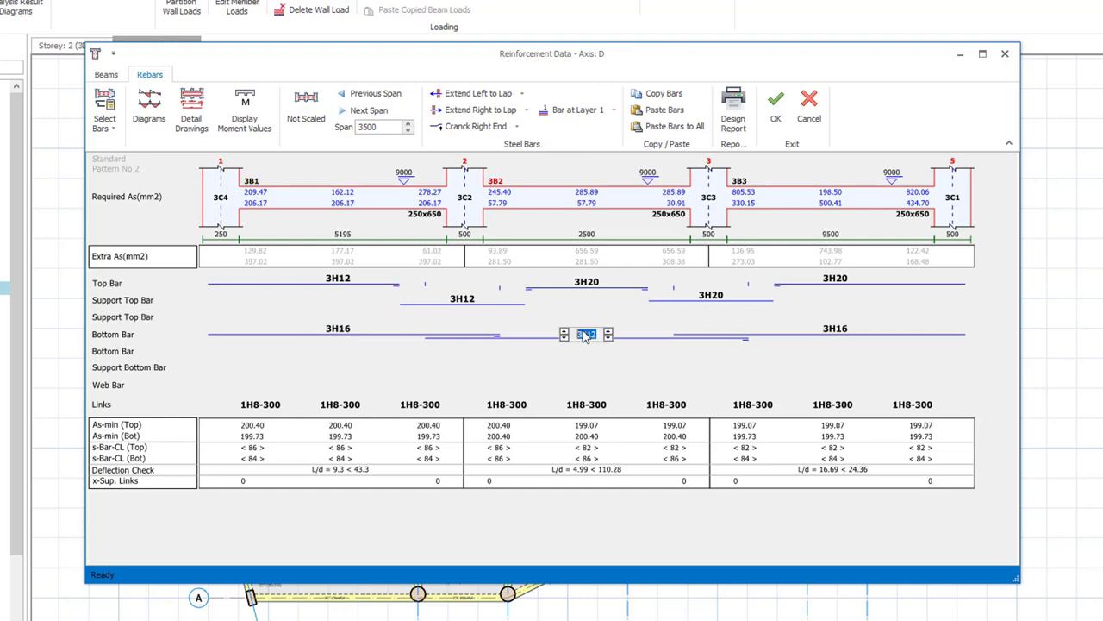
{"action": "scroll", "coordinate": [586, 335], "scroll_direction": "up", "scroll_amount": 1}
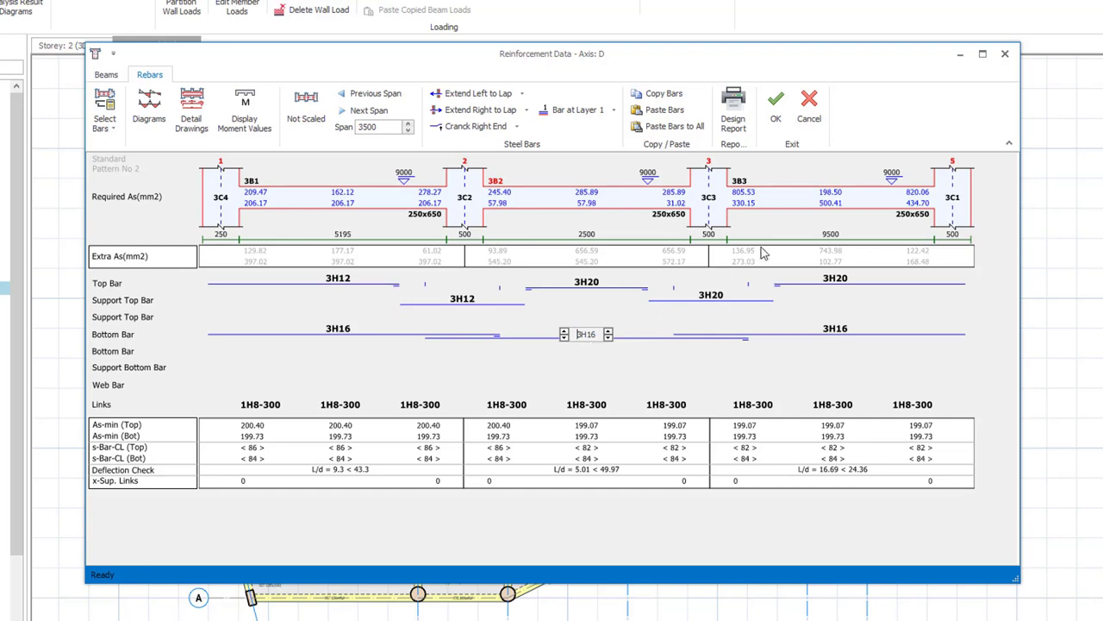
{"action": "left_click", "coordinate": [900, 221]}
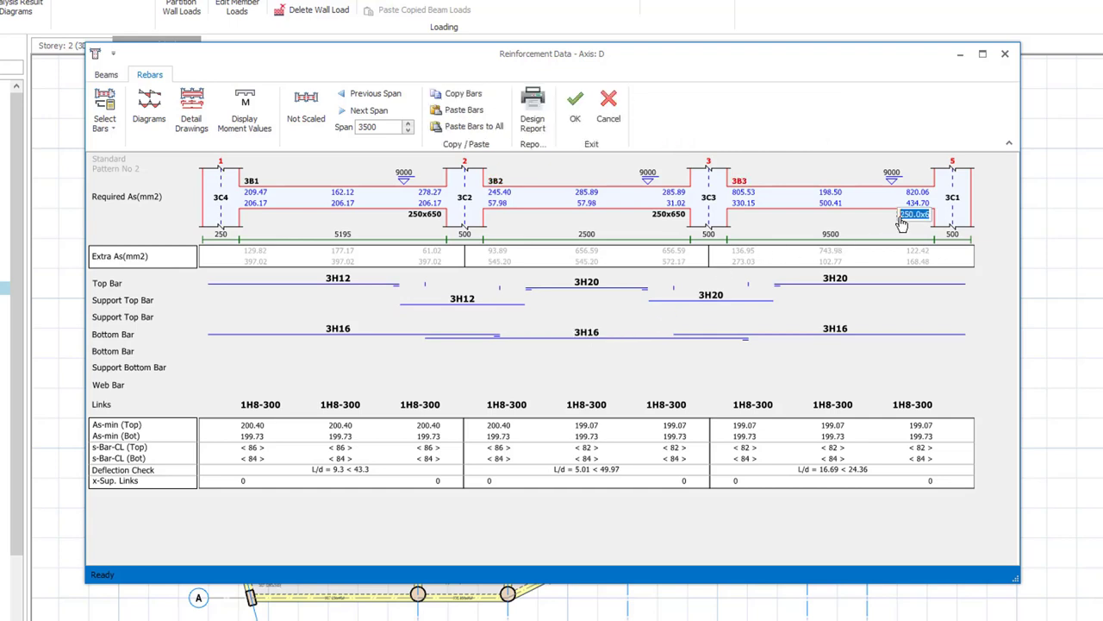
{"action": "left_click", "coordinate": [669, 215]}
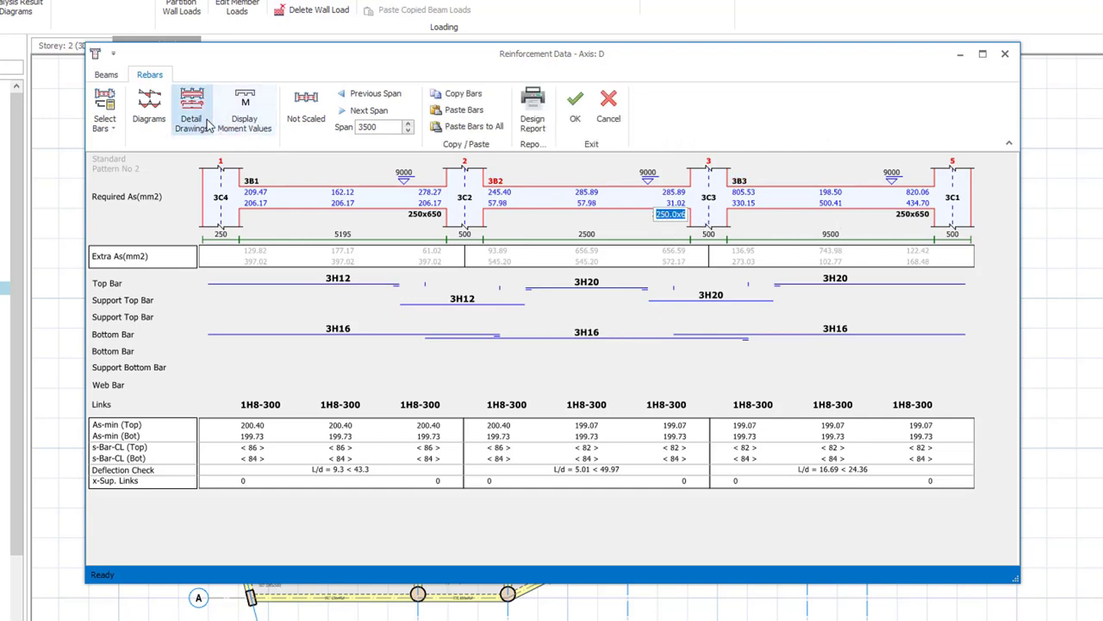
- Show the axis's shear and moment diagrams for load cases Ex-, NQy and Gc+Qc+Ey+
{"action": "left_click", "coordinate": [150, 107]}
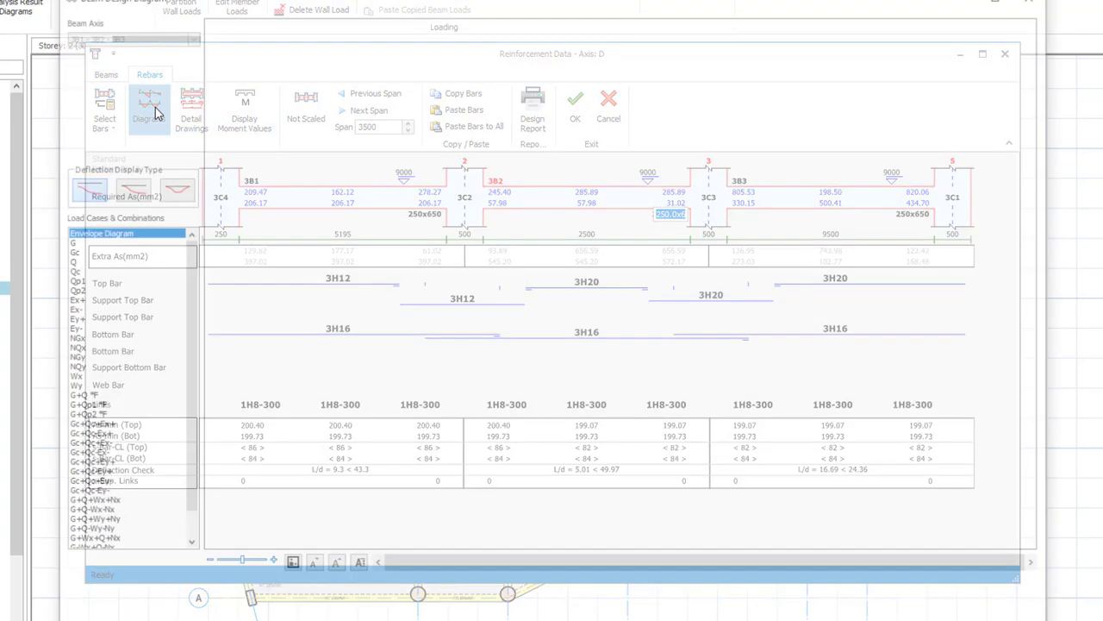
{"action": "left_click", "coordinate": [74, 310]}
{"action": "left_click", "coordinate": [72, 367]}
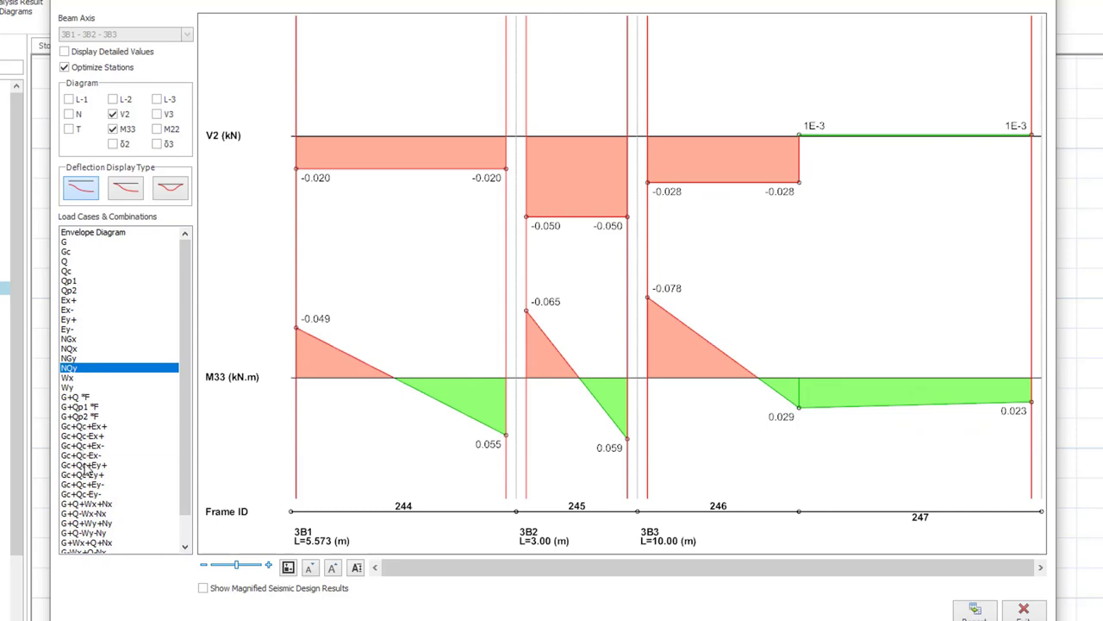
{"action": "left_click", "coordinate": [87, 464]}
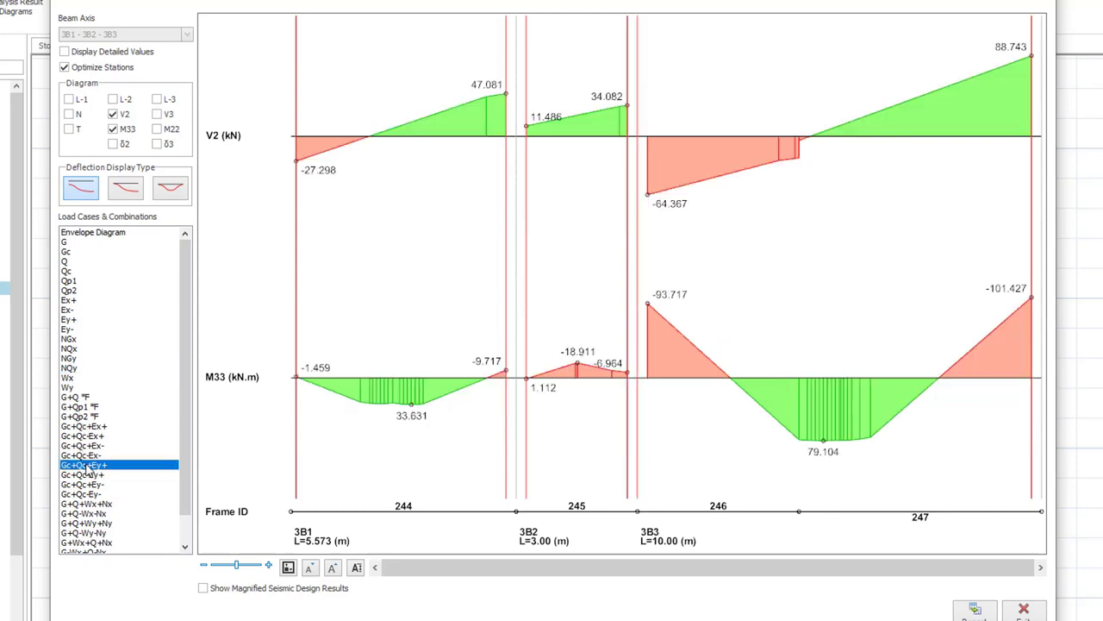
- Merge core wall 1W1 and the two adjacent core walls into C-shaped wall 1W2C
{"action": "left_click", "coordinate": [108, 240]}
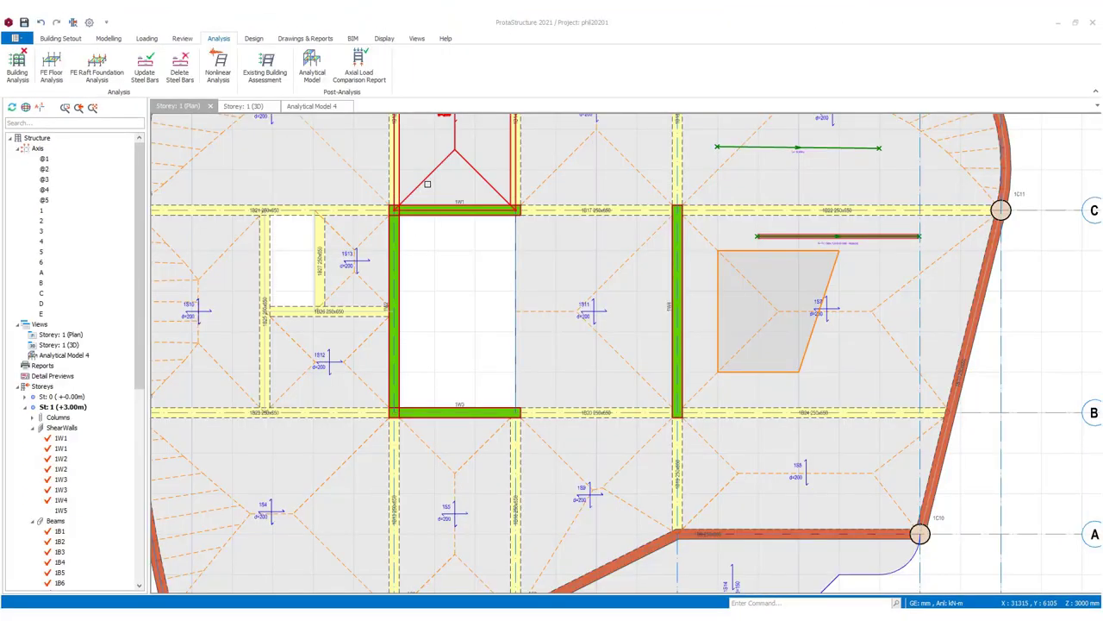
{"action": "left_click", "coordinate": [430, 216]}
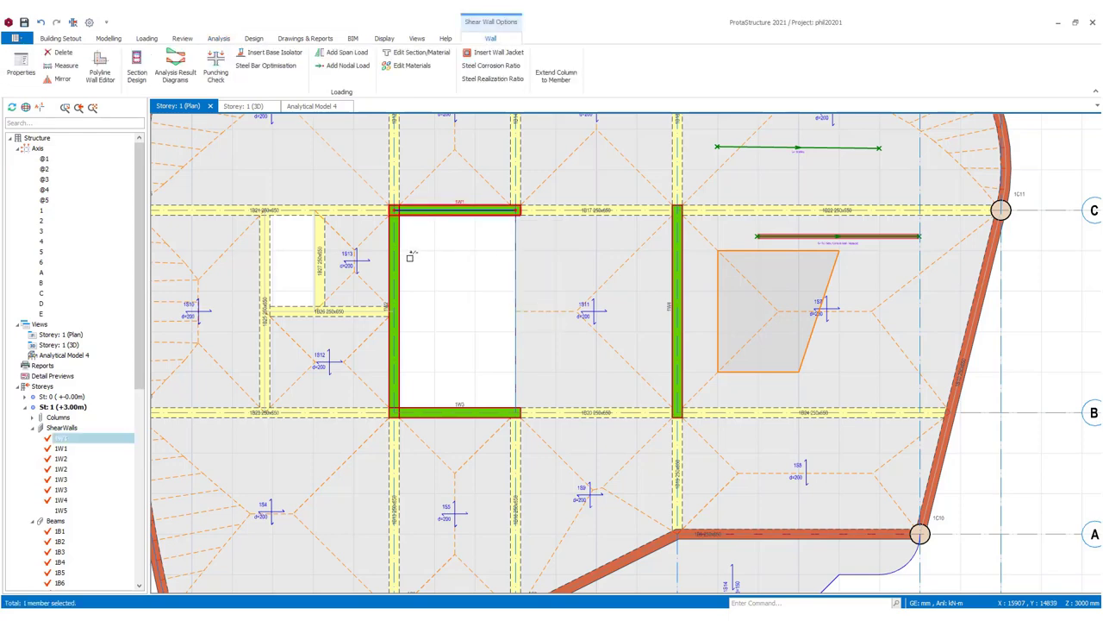
{"action": "left_click", "coordinate": [390, 311]}
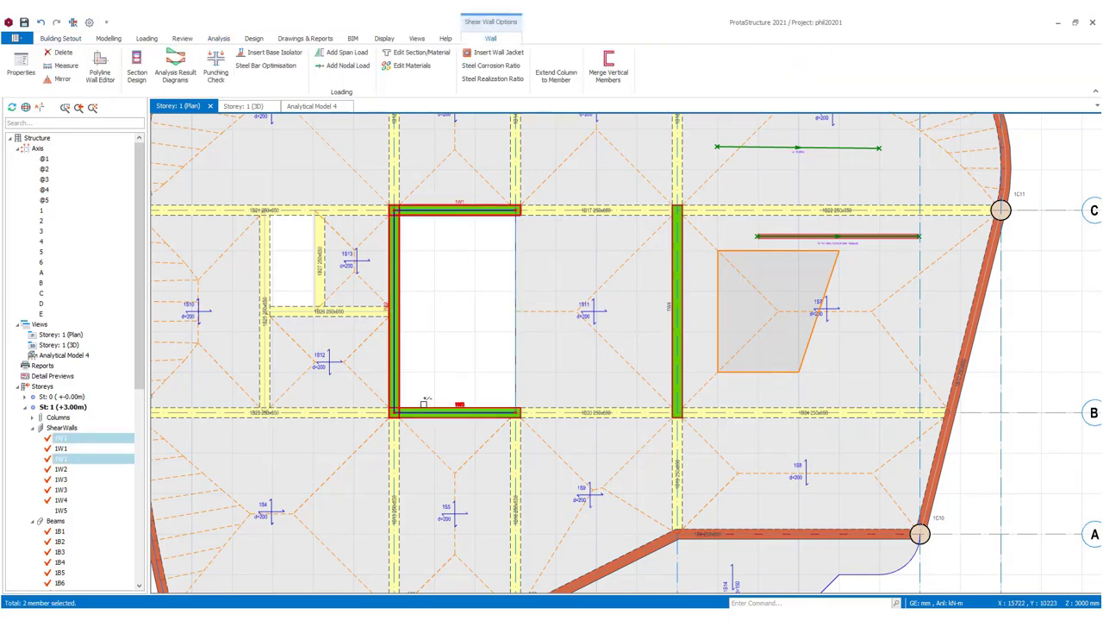
{"action": "left_click", "coordinate": [517, 134]}
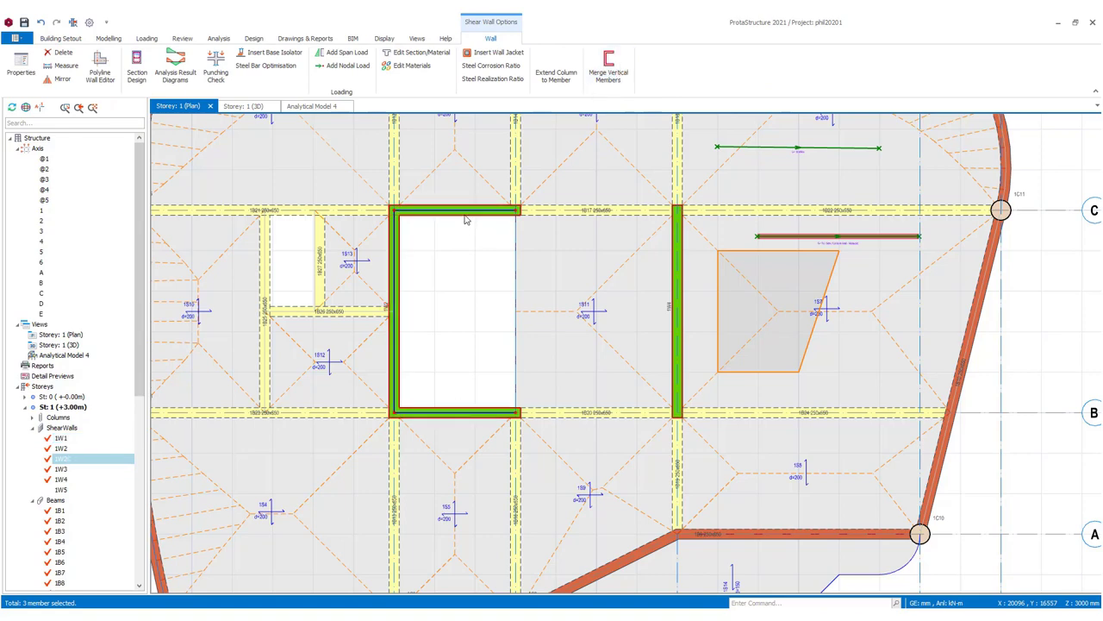
{"action": "left_click", "coordinate": [426, 311]}
{"action": "right_click", "coordinate": [307, 310]}
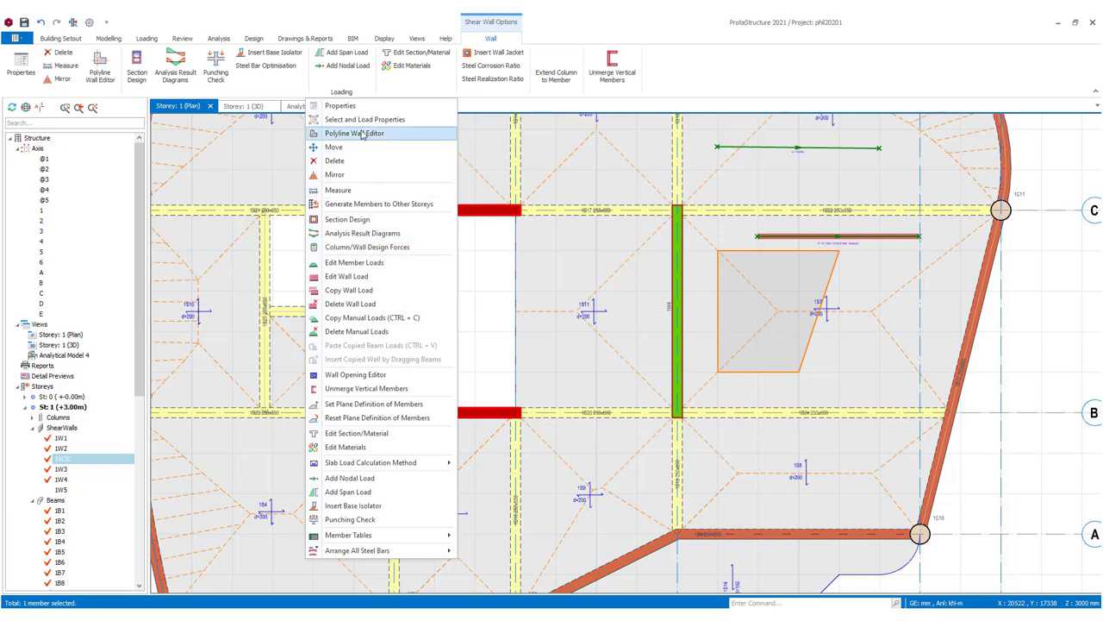
- Apply automatic containment bars and links to the merged wall section in the Polyline Wall Editor
{"action": "left_click", "coordinate": [362, 134]}
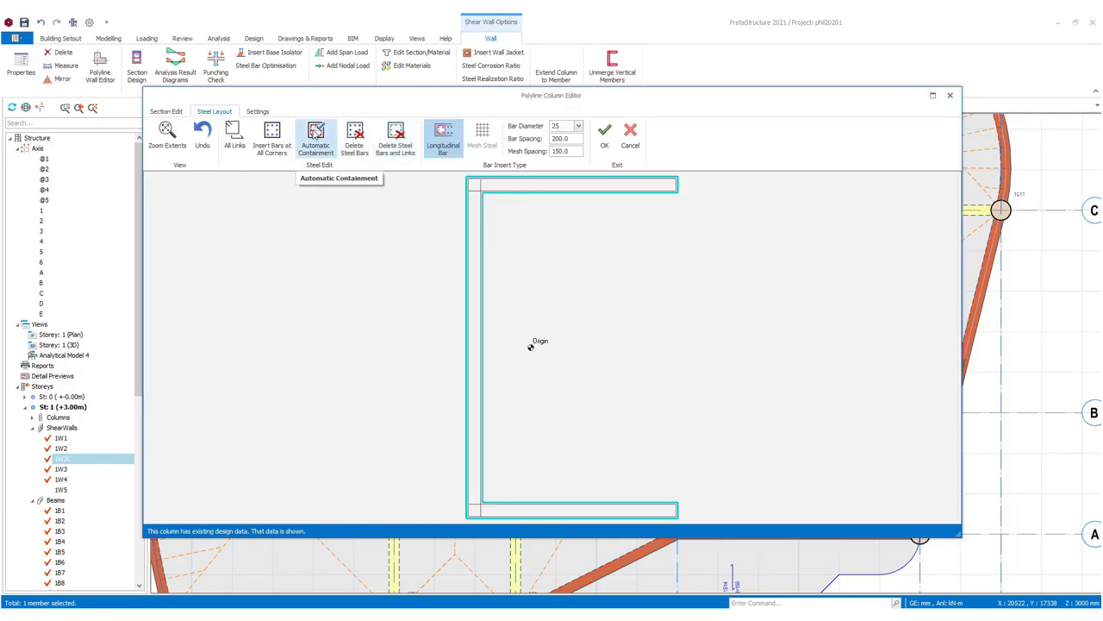
{"action": "left_click", "coordinate": [316, 136]}
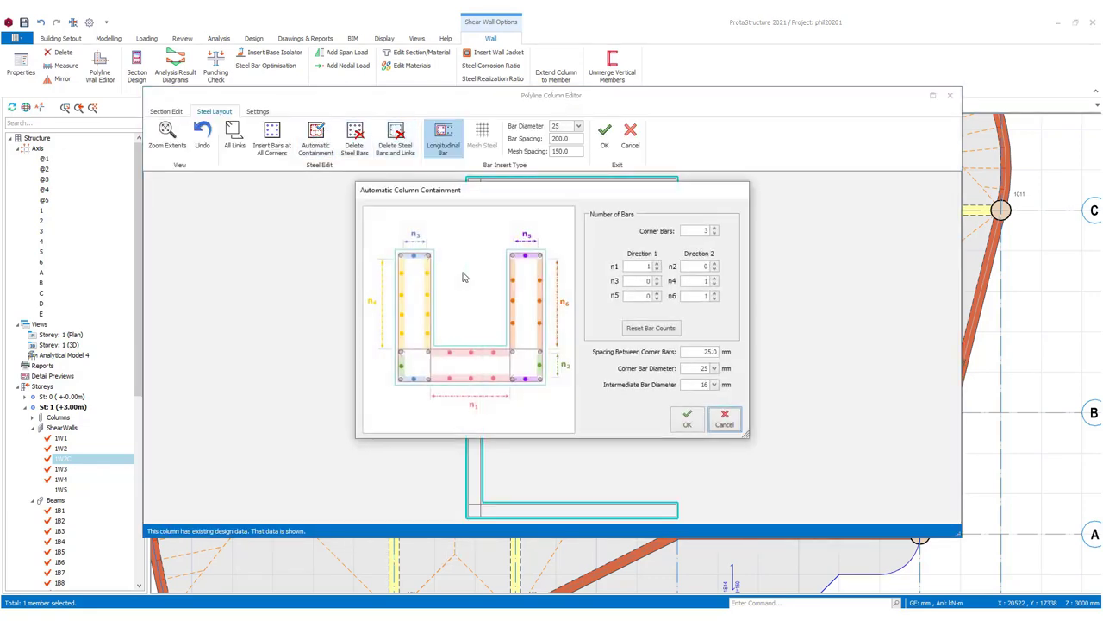
{"action": "left_click", "coordinate": [689, 421]}
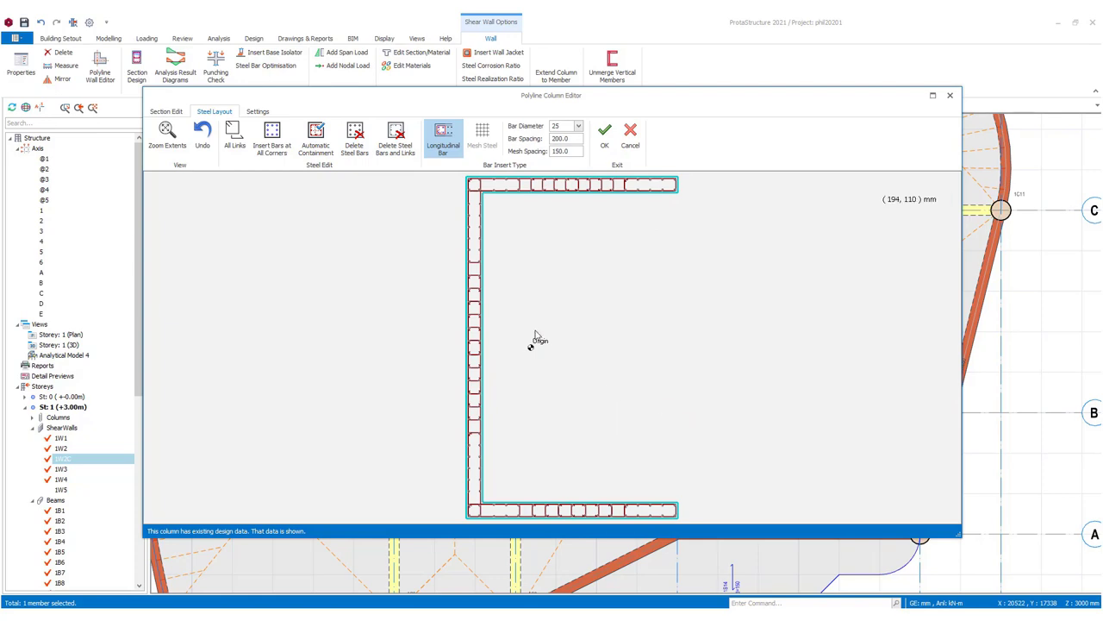
{"action": "middle_click_drag", "start_coordinate": [646, 244], "coordinate": [613, 308]}
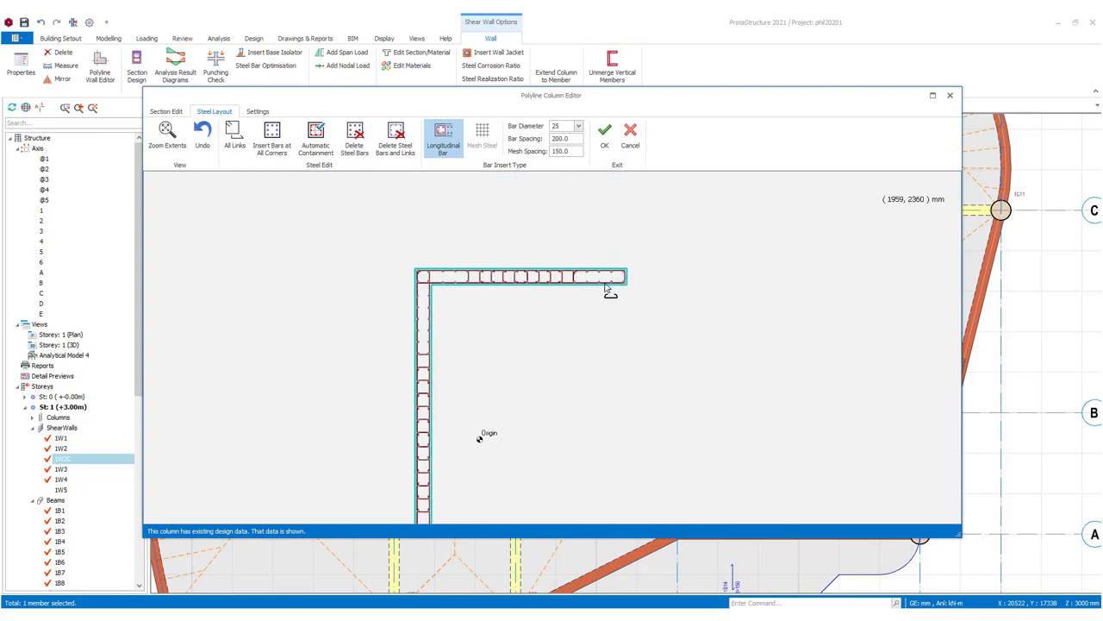
{"action": "scroll", "coordinate": [597, 279], "scroll_direction": "up", "scroll_amount": 4}
{"action": "scroll", "coordinate": [597, 279], "scroll_direction": "up", "scroll_amount": 1}
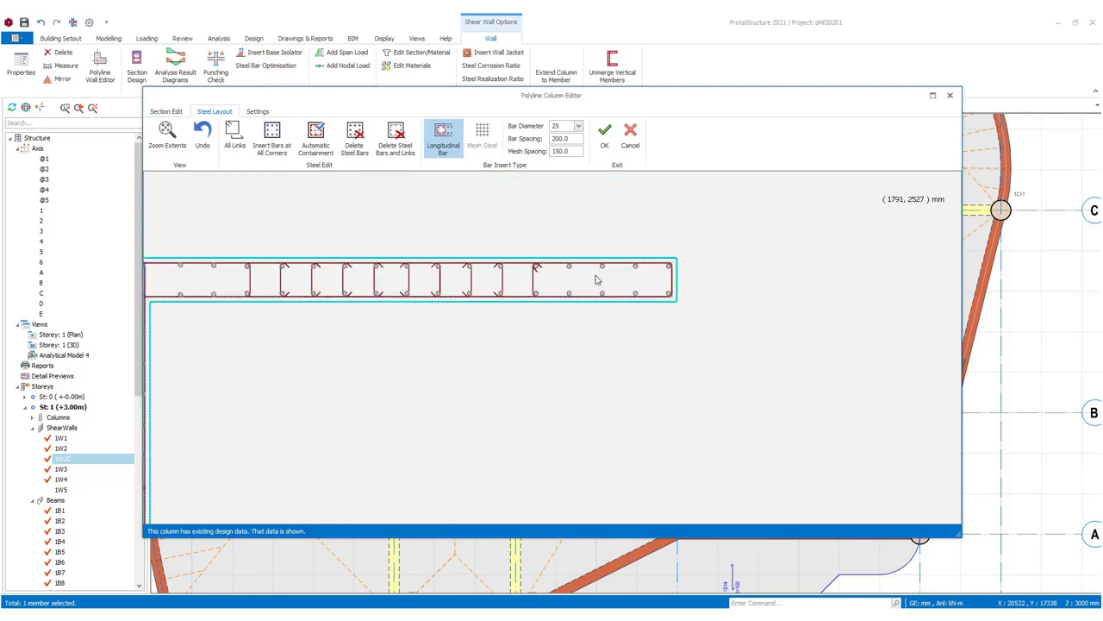
{"action": "middle_click_drag", "start_coordinate": [500, 313], "coordinate": [719, 345]}
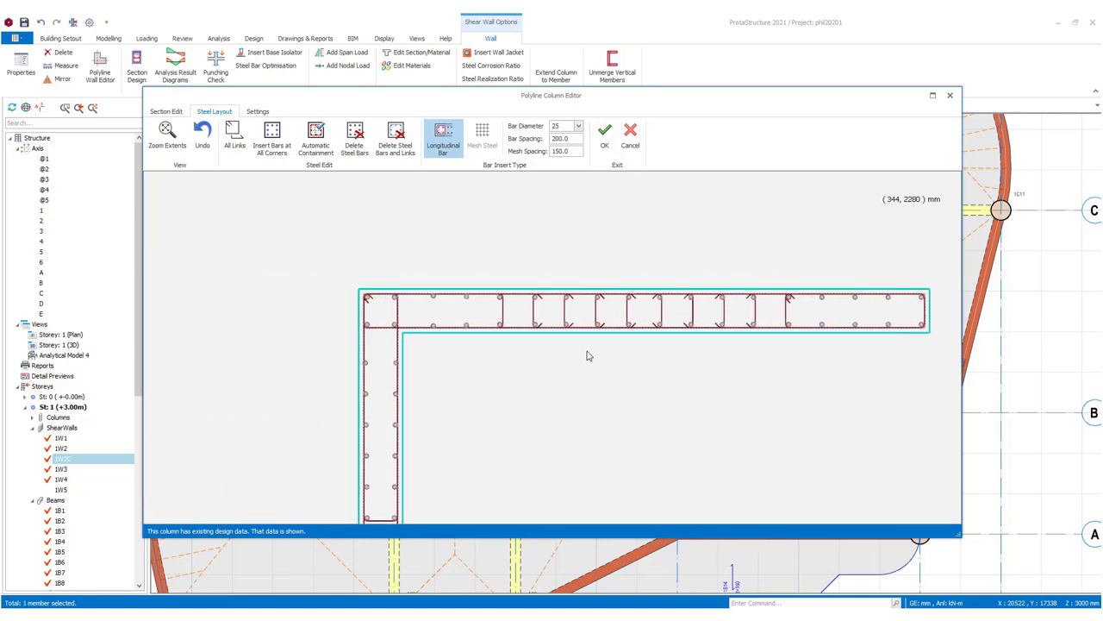
{"action": "middle_click_drag", "start_coordinate": [581, 355], "coordinate": [536, 295]}
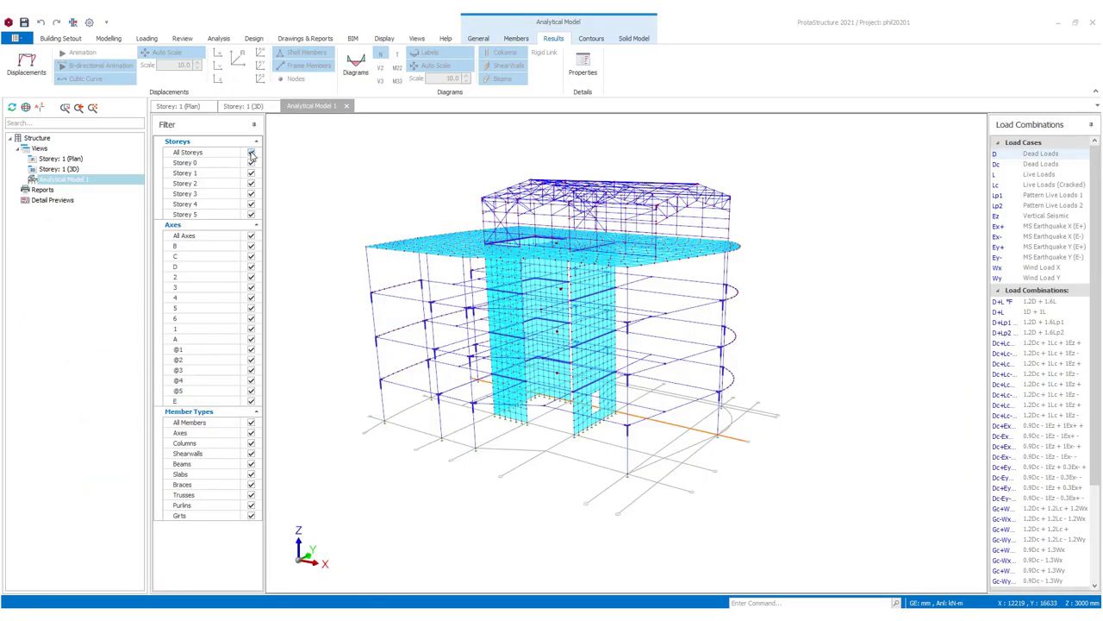
- Filter the analytical model to show only Storey 1
{"action": "left_click", "coordinate": [250, 152]}
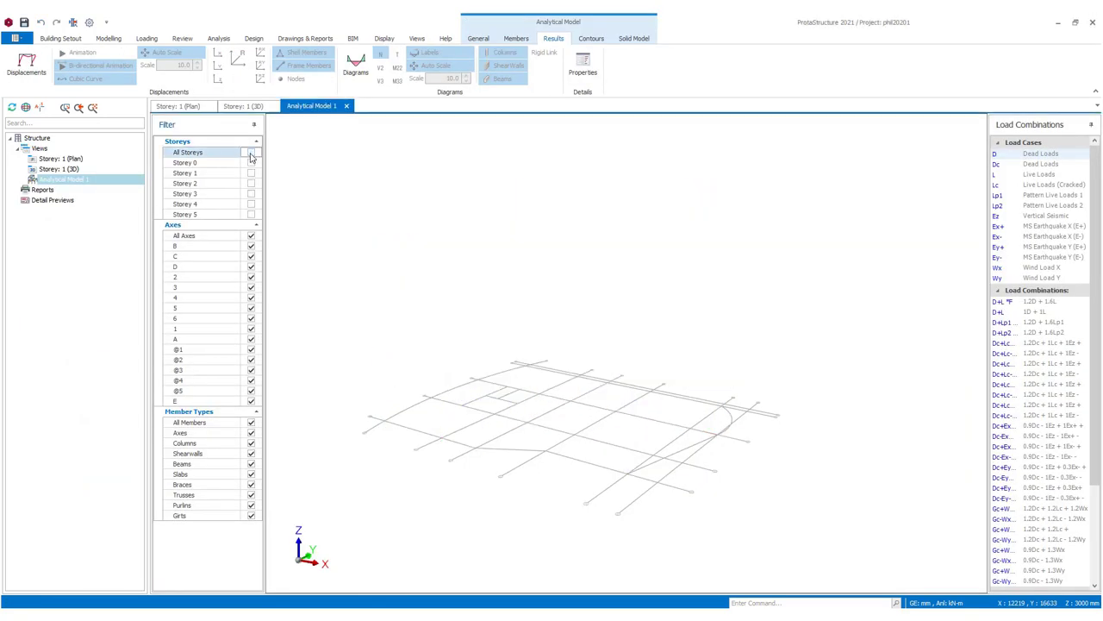
{"action": "left_click", "coordinate": [250, 173]}
{"action": "scroll", "coordinate": [591, 395], "scroll_direction": "up", "scroll_amount": 4}
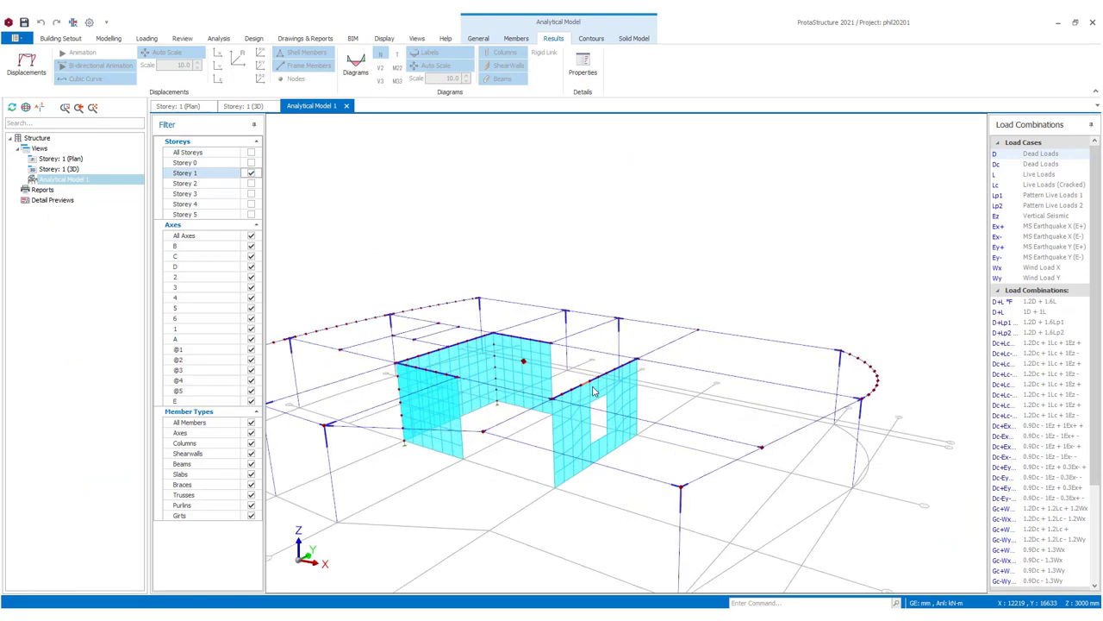
{"action": "middle_click_drag", "start_coordinate": [586, 402], "coordinate": [640, 388]}
- Display N, M33, V2 and V3 member force diagrams on the Storey 1 members
{"action": "left_click", "coordinate": [356, 65]}
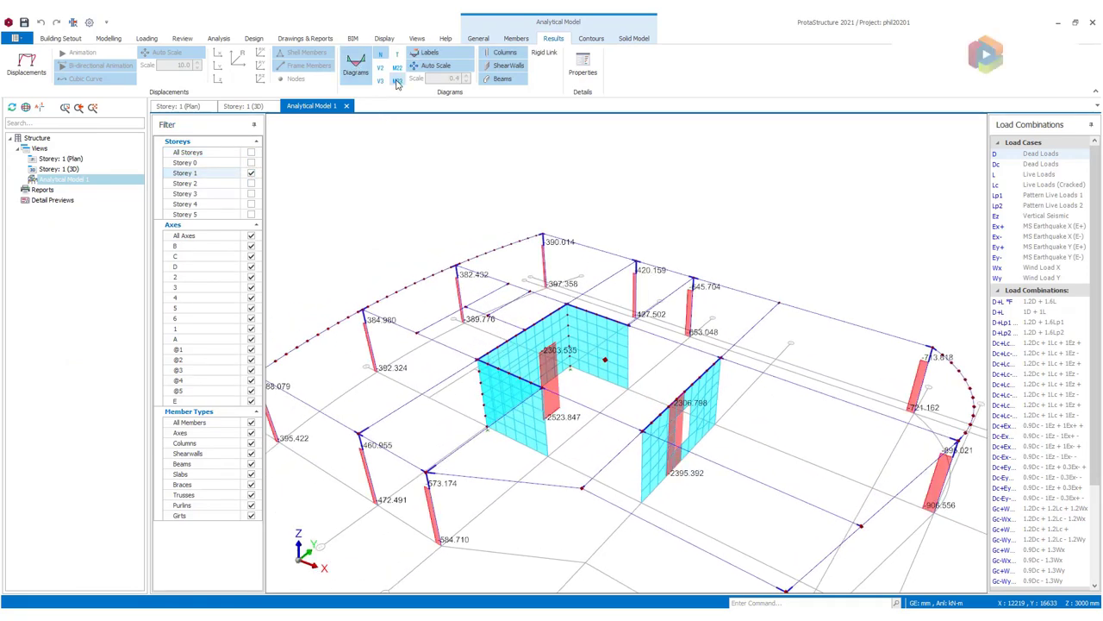
{"action": "left_click", "coordinate": [397, 75]}
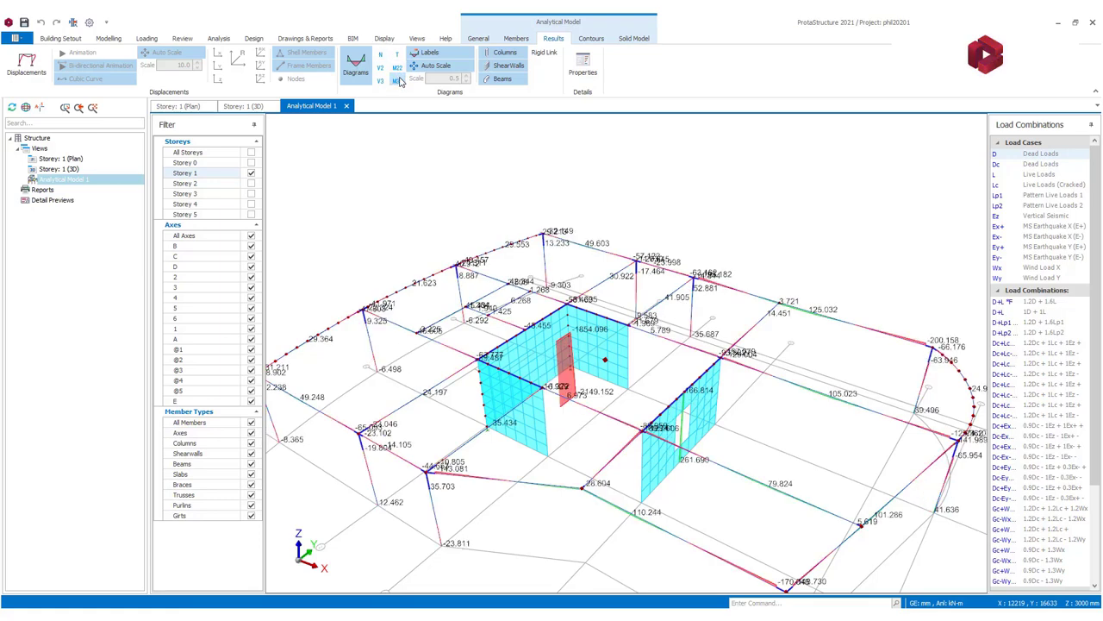
{"action": "left_click", "coordinate": [399, 75]}
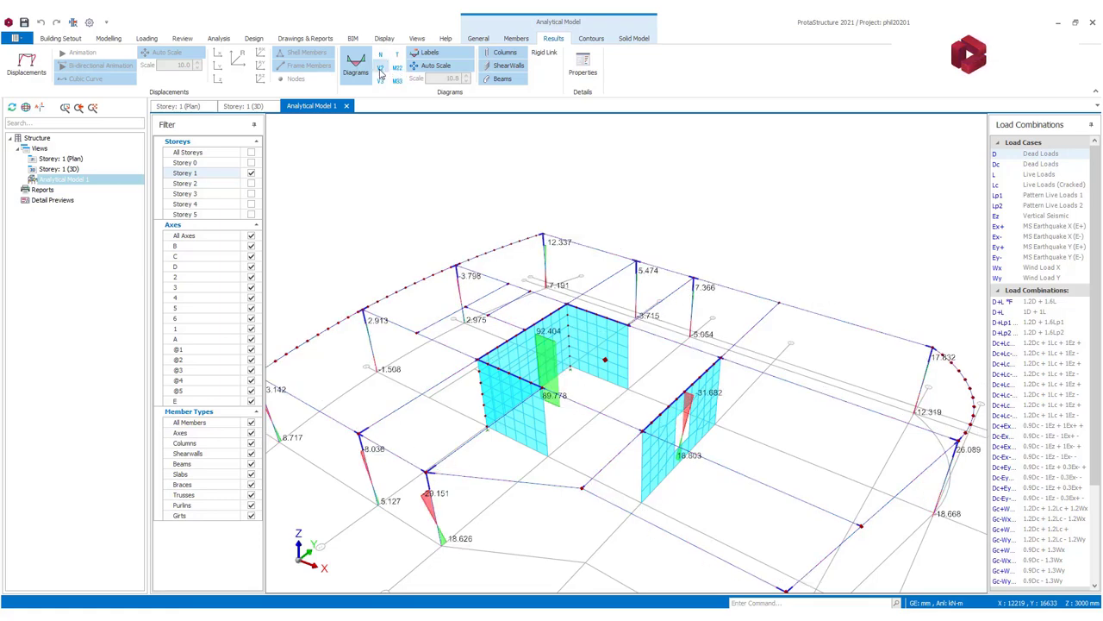
{"action": "left_click", "coordinate": [380, 80]}
{"action": "left_click", "coordinate": [380, 81]}
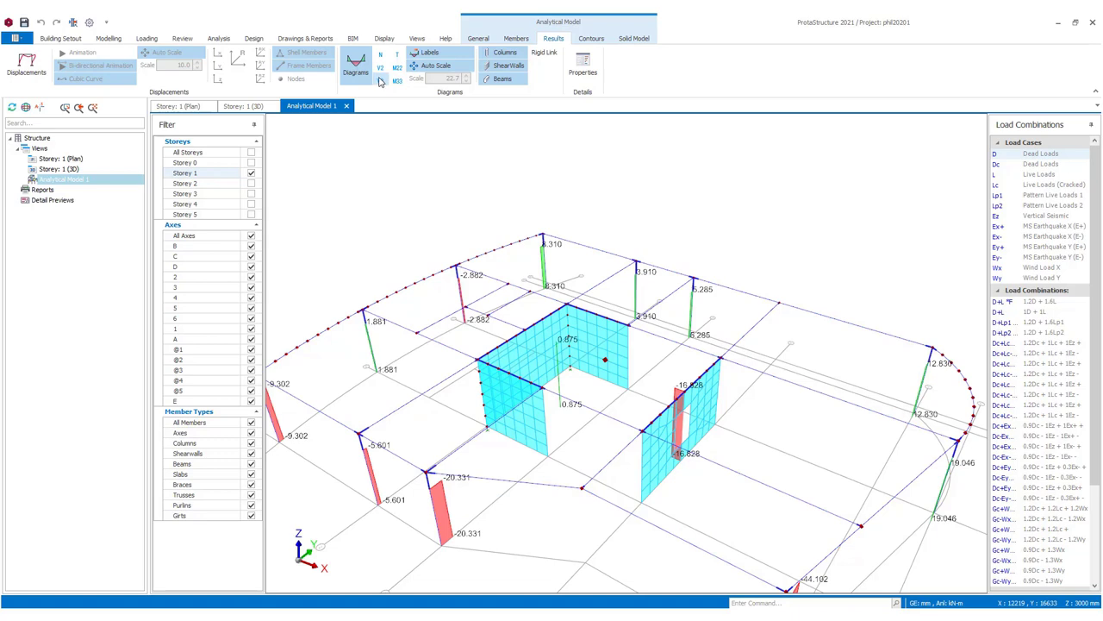
- Run interactive section design on wall 1W2, giving 150 ø16 bars (1.07%), and generate its report
{"action": "left_click", "coordinate": [346, 105]}
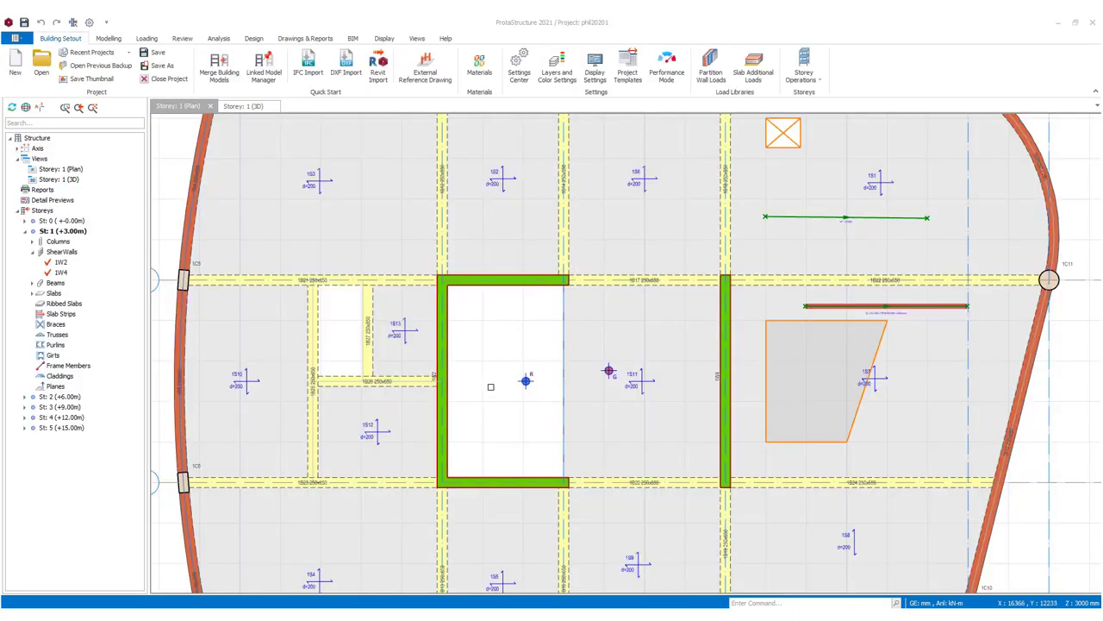
{"action": "left_click", "coordinate": [440, 376]}
{"action": "right_click", "coordinate": [450, 287]}
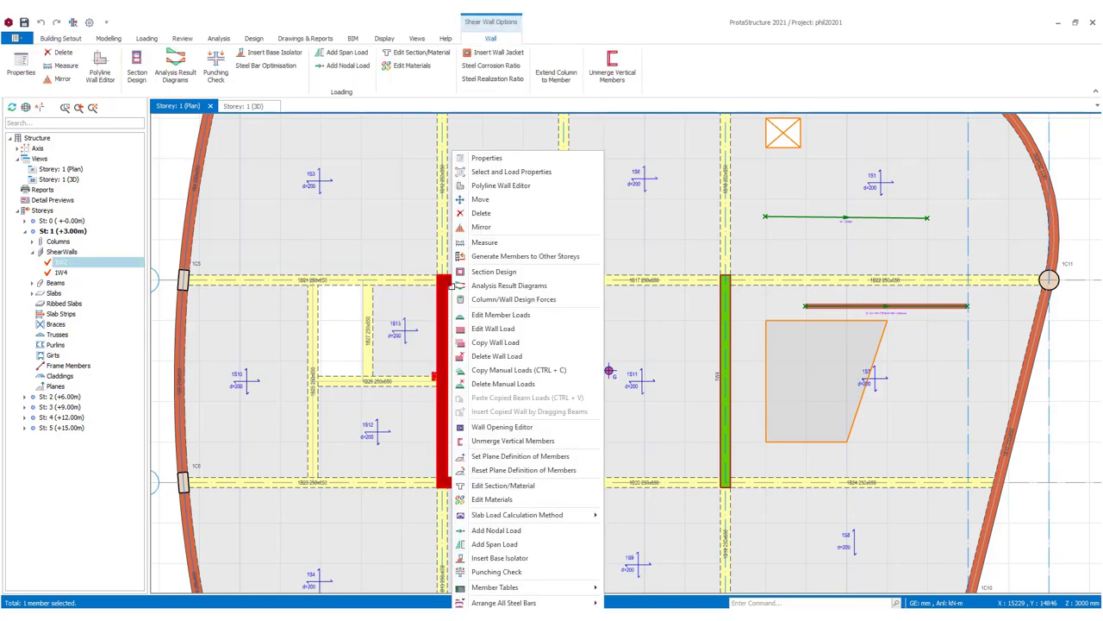
{"action": "left_click", "coordinate": [487, 272]}
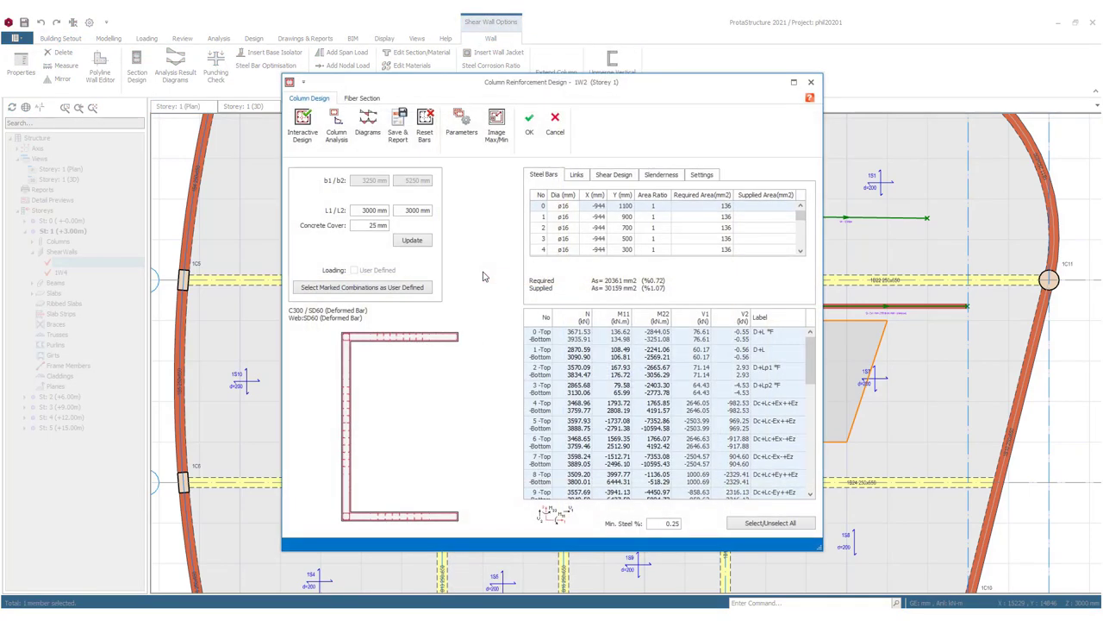
{"action": "left_click", "coordinate": [302, 125]}
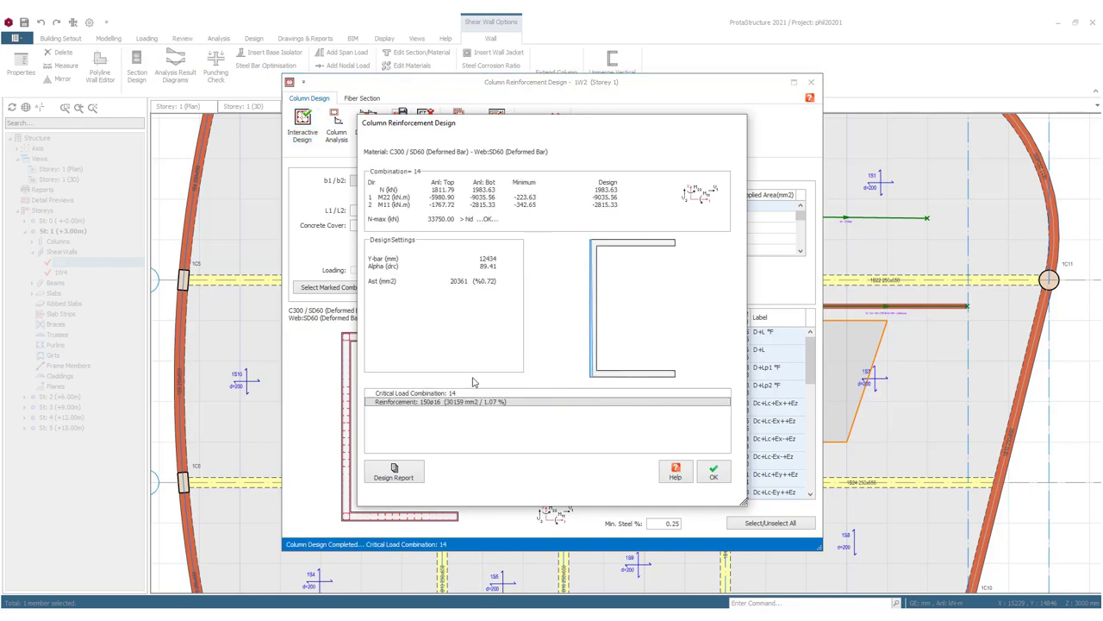
{"action": "left_click", "coordinate": [394, 472]}
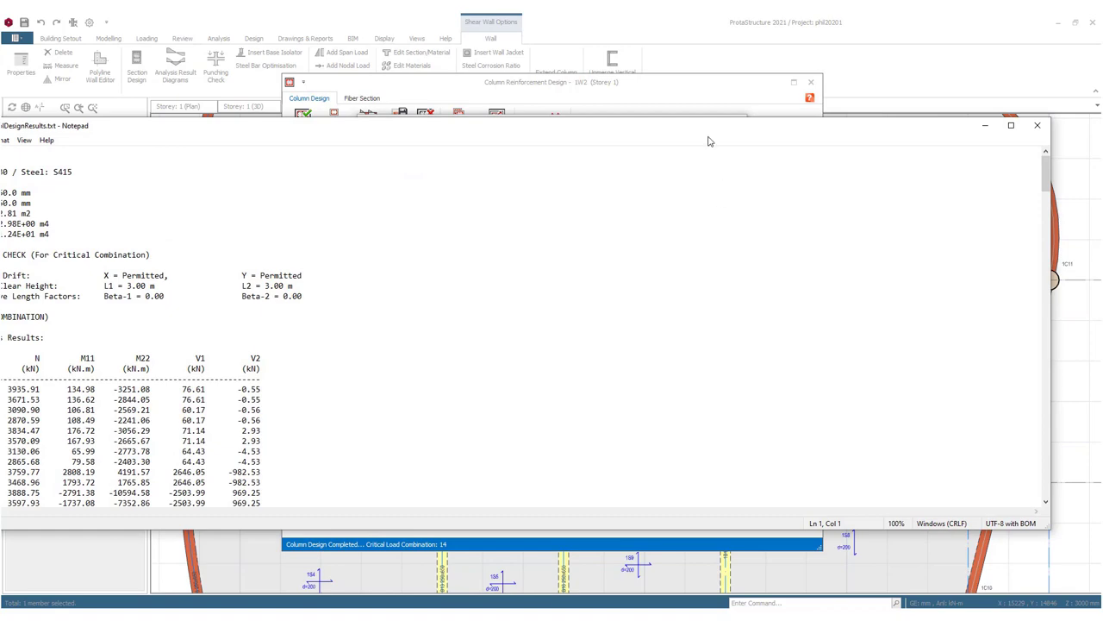
- Read wall 1W2's report down to the utilization ratios, close it and accept the design
{"action": "left_click", "coordinate": [1011, 125]}
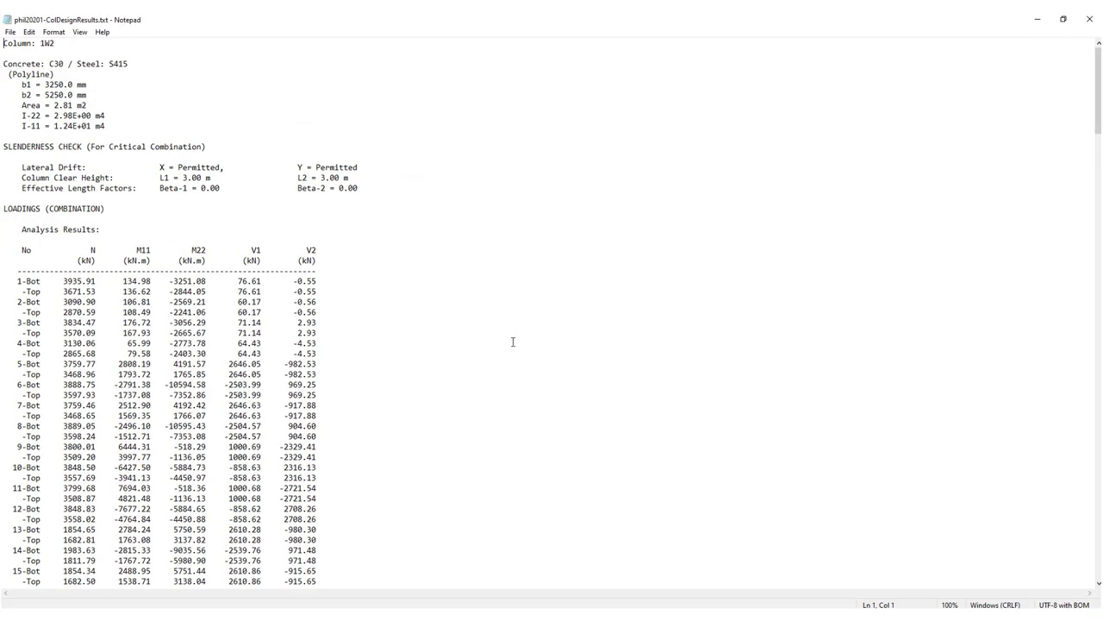
{"action": "scroll", "coordinate": [483, 349], "scroll_direction": "down", "scroll_amount": 15}
{"action": "scroll", "coordinate": [470, 357], "scroll_direction": "down", "scroll_amount": 20}
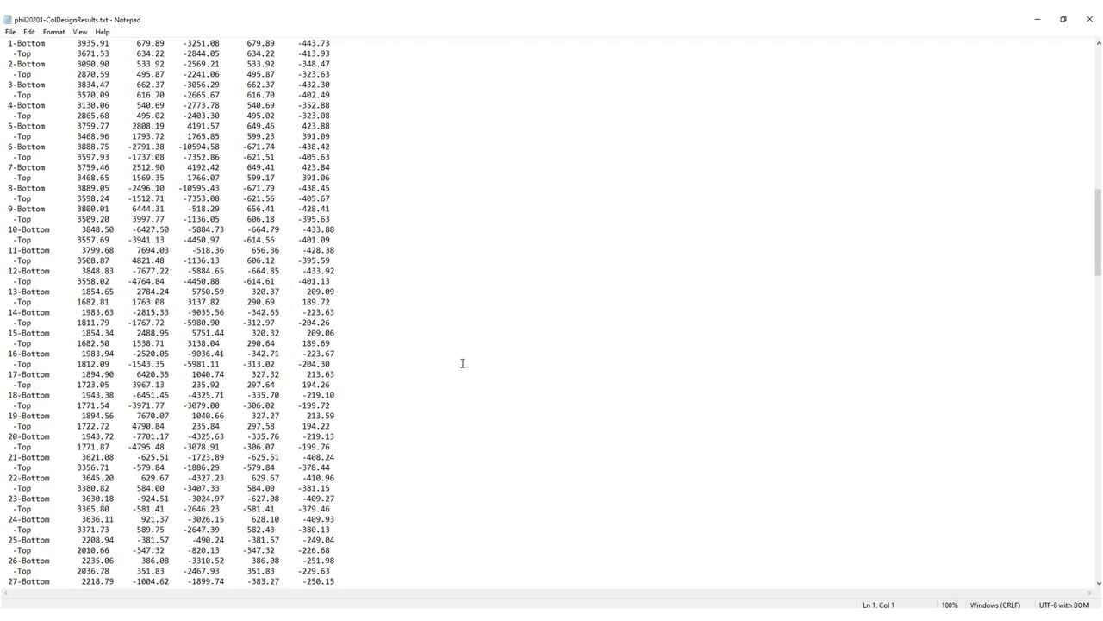
{"action": "scroll", "coordinate": [455, 367], "scroll_direction": "down", "scroll_amount": 20}
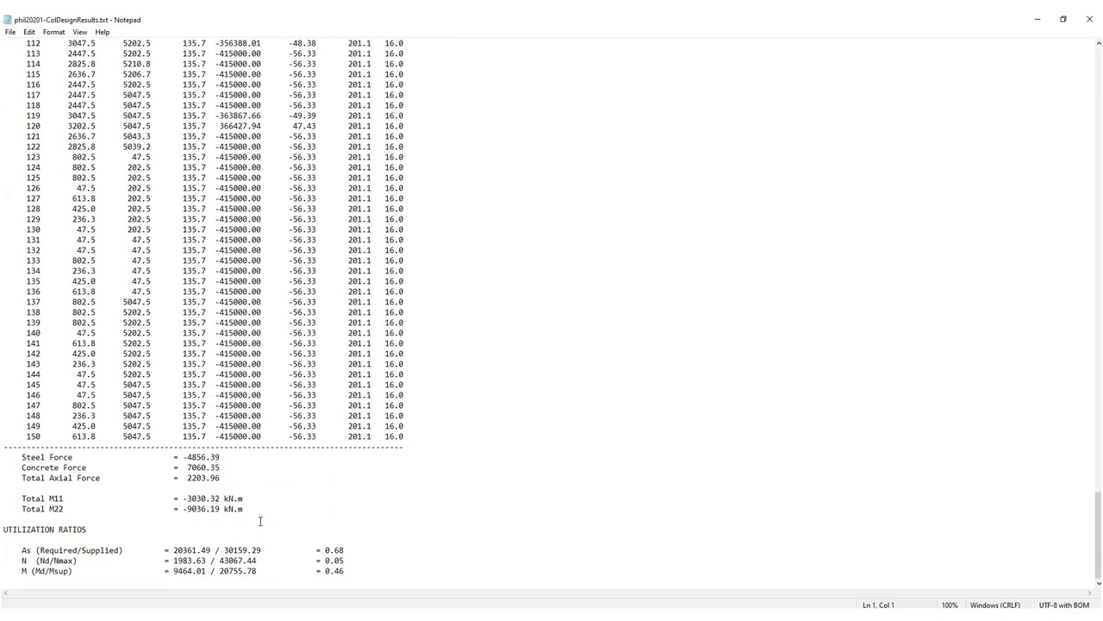
{"action": "left_click", "coordinate": [1090, 19]}
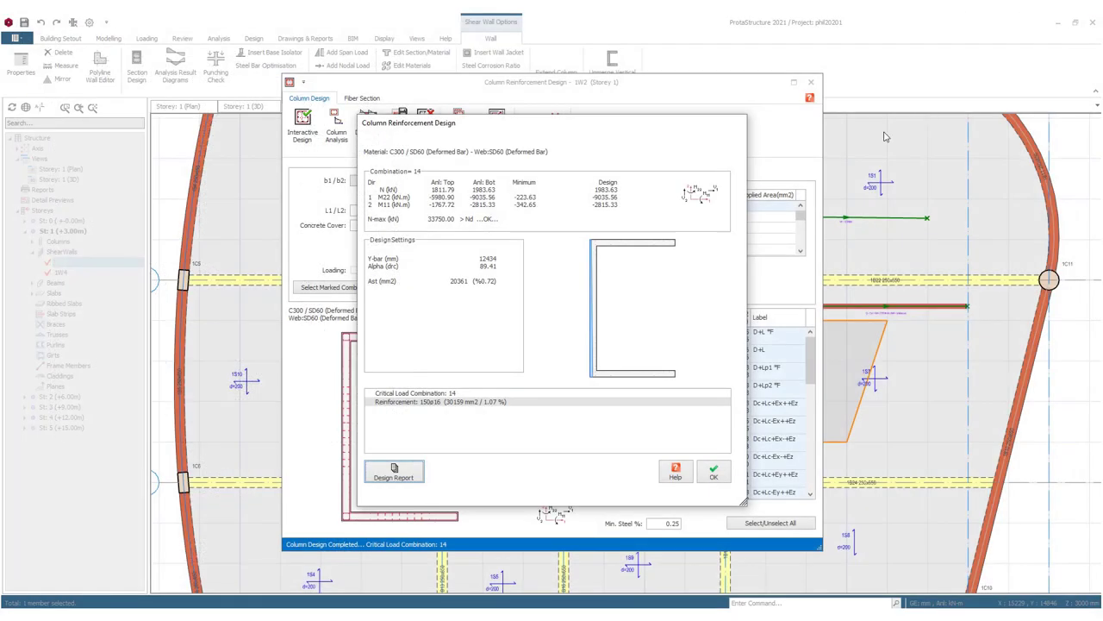
{"action": "left_click", "coordinate": [710, 471]}
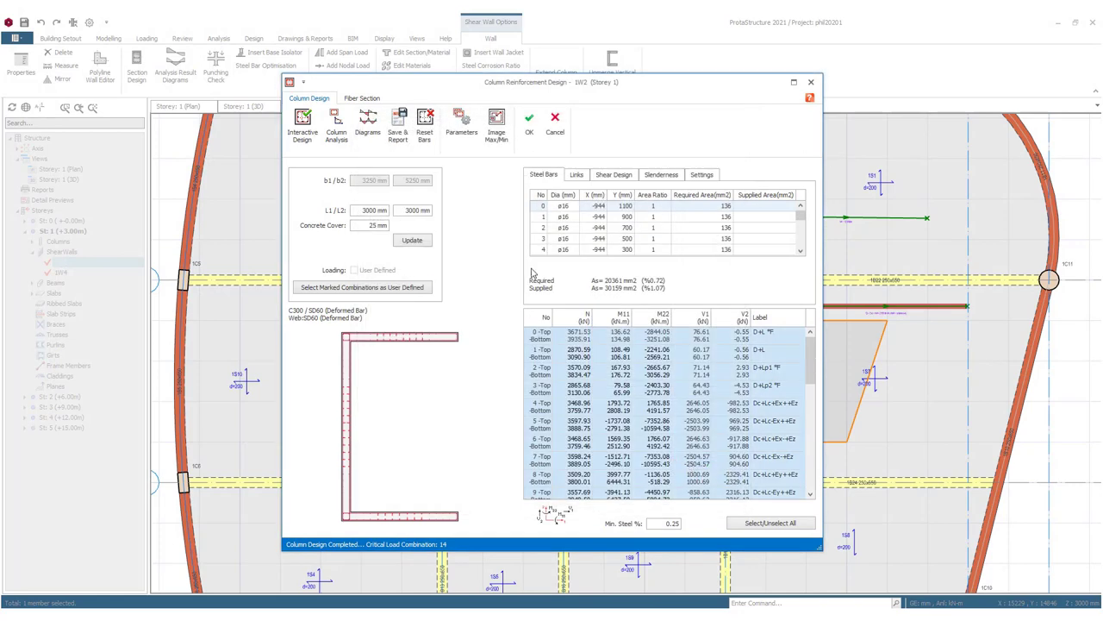
{"action": "left_click", "coordinate": [529, 125]}
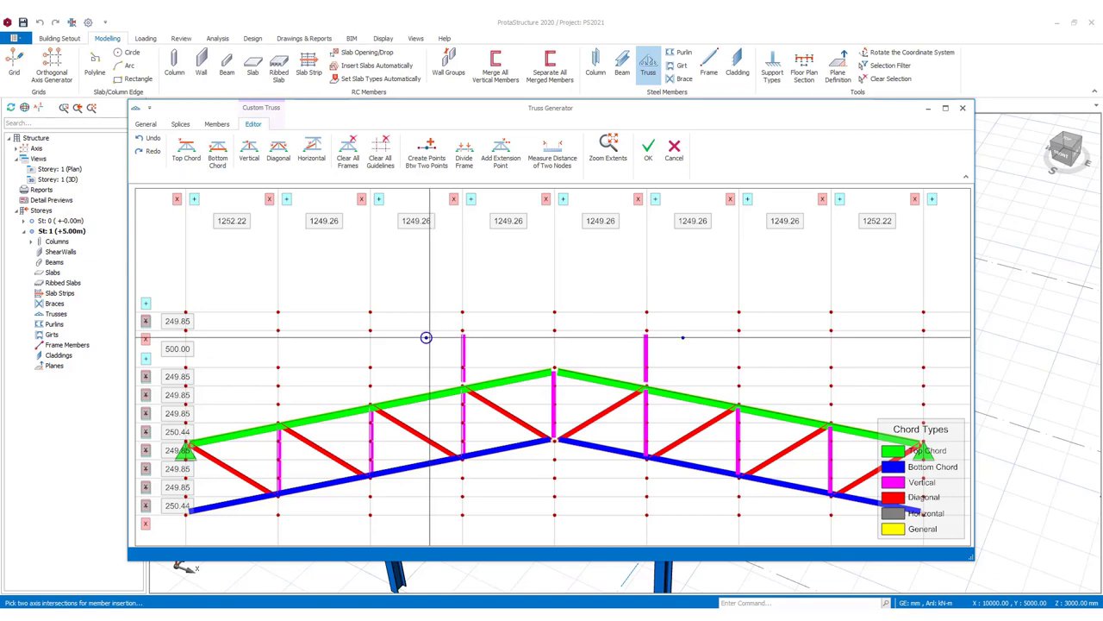
- Add two ridge top-chord members through the apex and place the truss as 1T1 on the first columns
{"action": "left_click", "coordinate": [426, 337]}
{"action": "left_click", "coordinate": [554, 312]}
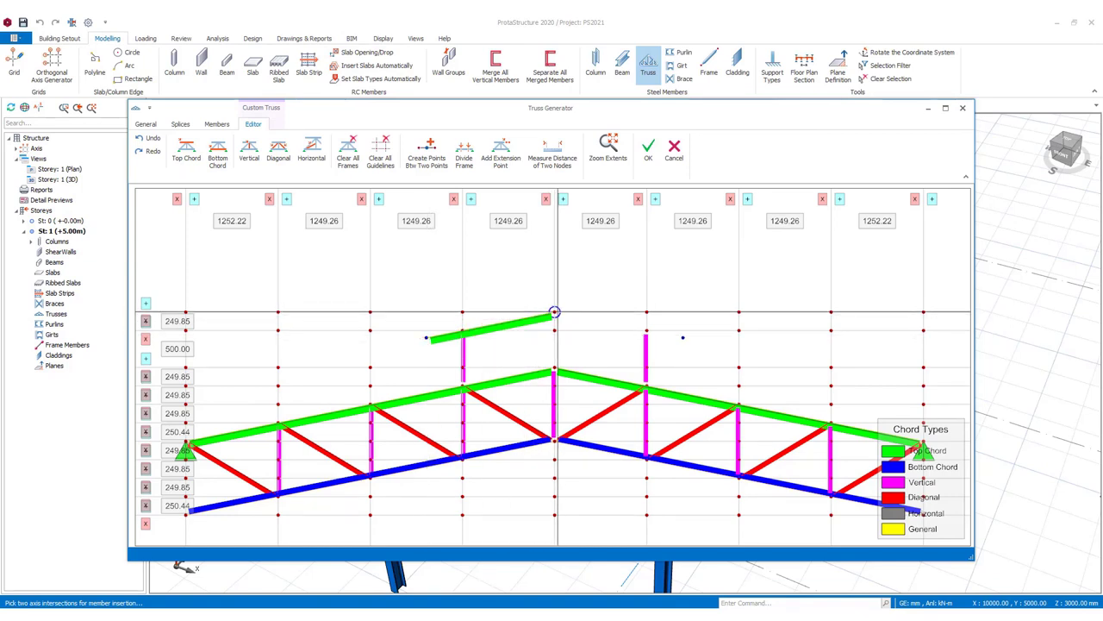
{"action": "left_click", "coordinate": [554, 312]}
{"action": "left_click", "coordinate": [682, 337]}
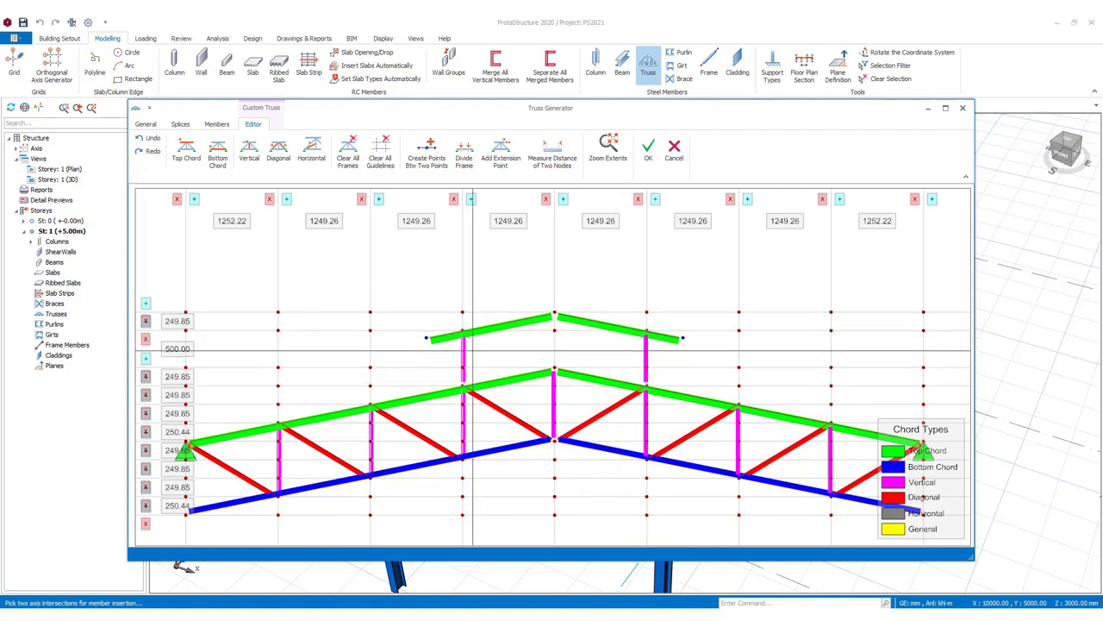
{"action": "scroll", "coordinate": [483, 343], "scroll_direction": "up", "scroll_amount": 2}
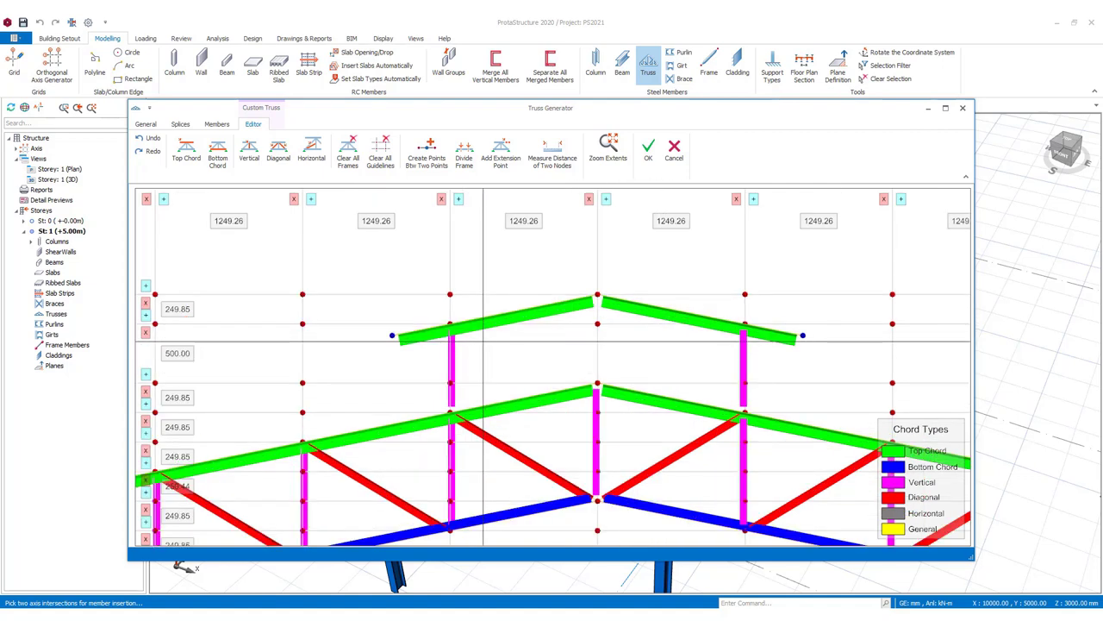
{"action": "left_click", "coordinate": [647, 155]}
{"action": "left_click", "coordinate": [642, 177]}
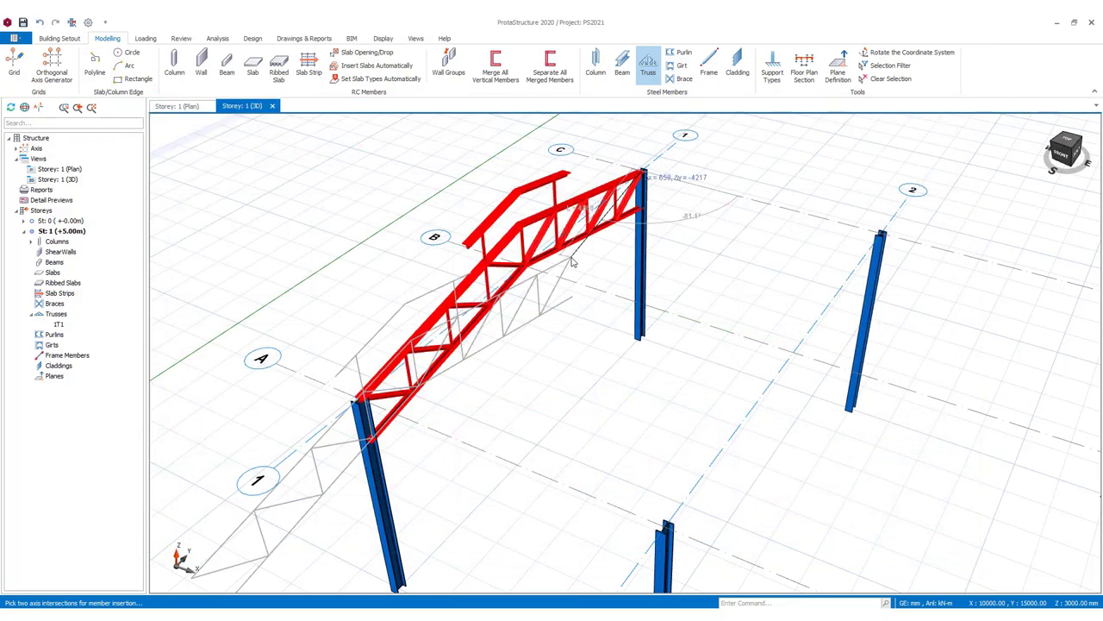
- Place trusses 1T2 to 1T5 on the tops of columns 2 through 5 along the frame
{"action": "left_click", "coordinate": [879, 234]}
{"action": "middle_click_drag", "start_coordinate": [914, 347], "coordinate": [714, 301]}
{"action": "left_click", "coordinate": [932, 267]}
{"action": "middle_click_drag", "start_coordinate": [975, 370], "coordinate": [904, 219]}
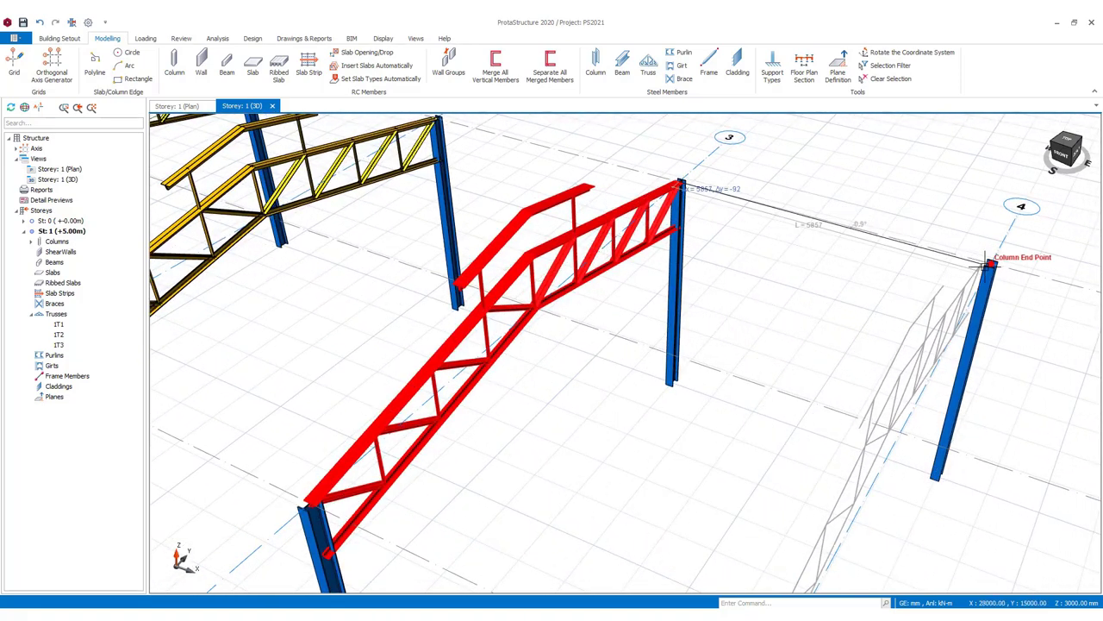
{"action": "left_click", "coordinate": [954, 263]}
{"action": "scroll", "coordinate": [830, 247], "scroll_direction": "down", "scroll_amount": 5}
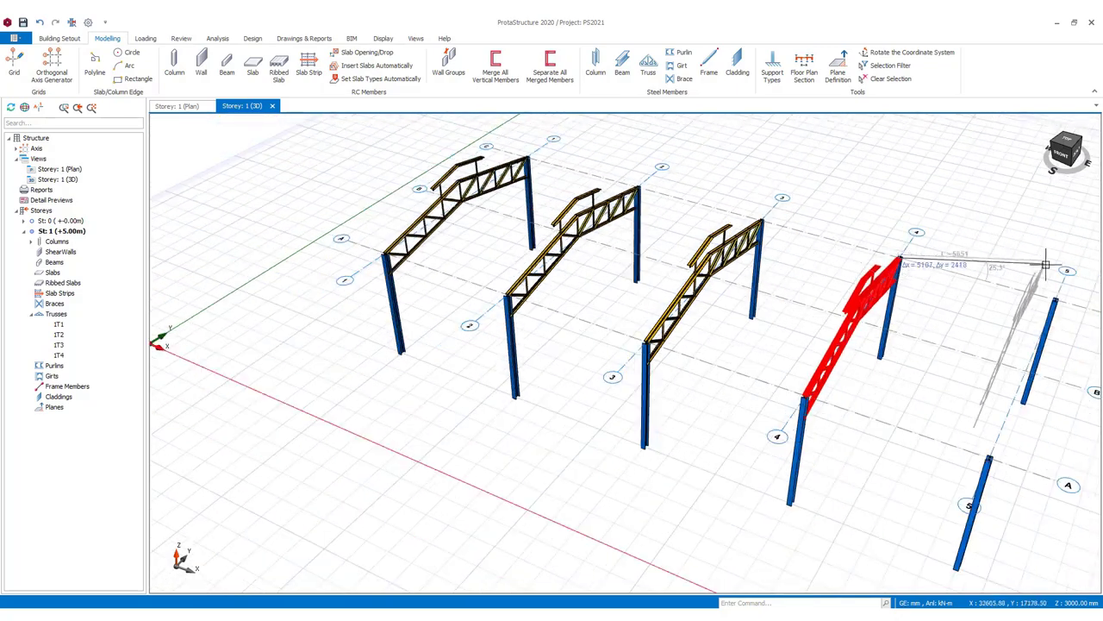
{"action": "left_click", "coordinate": [1055, 295]}
{"action": "middle_click_drag", "start_coordinate": [906, 308], "coordinate": [1033, 319], "text": "shift"}
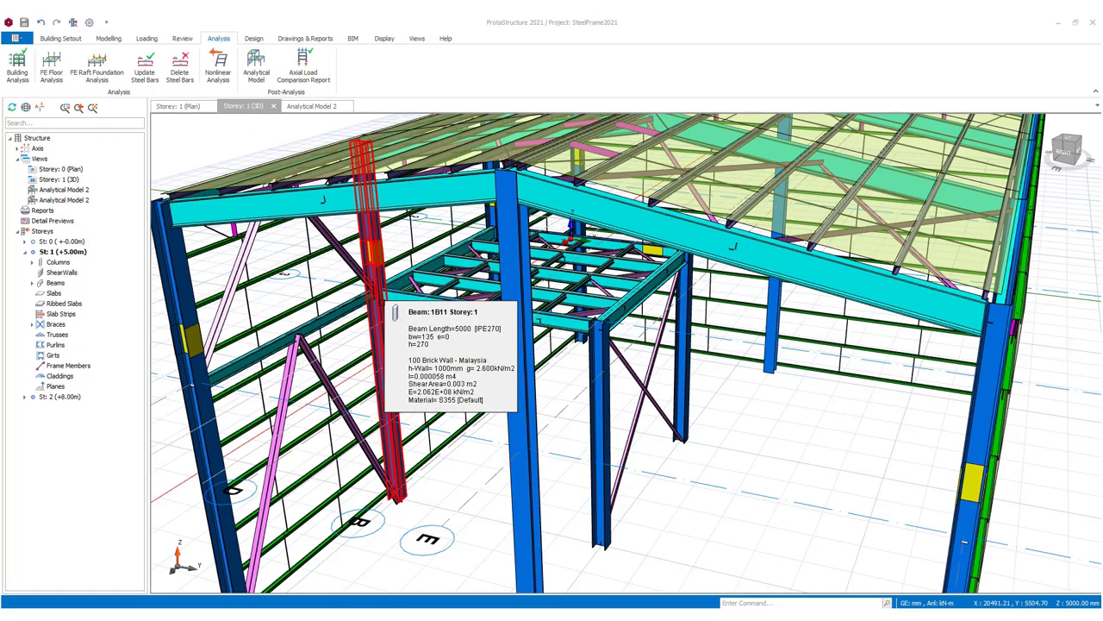
{"action": "left_click", "coordinate": [381, 302]}
{"action": "right_click", "coordinate": [381, 300]}
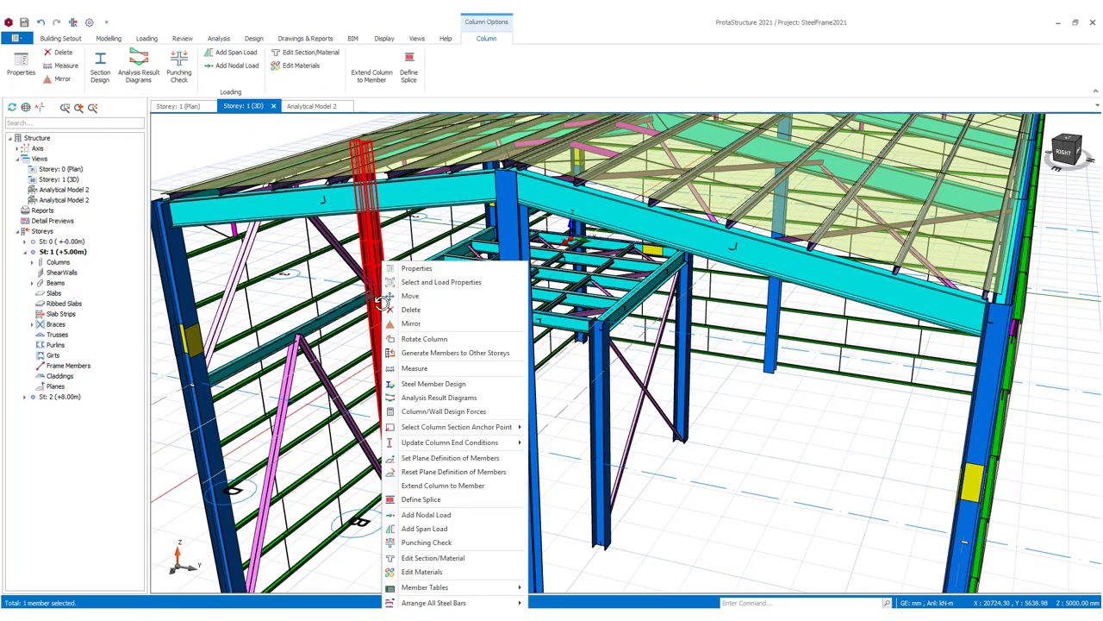
{"action": "left_click", "coordinate": [431, 383]}
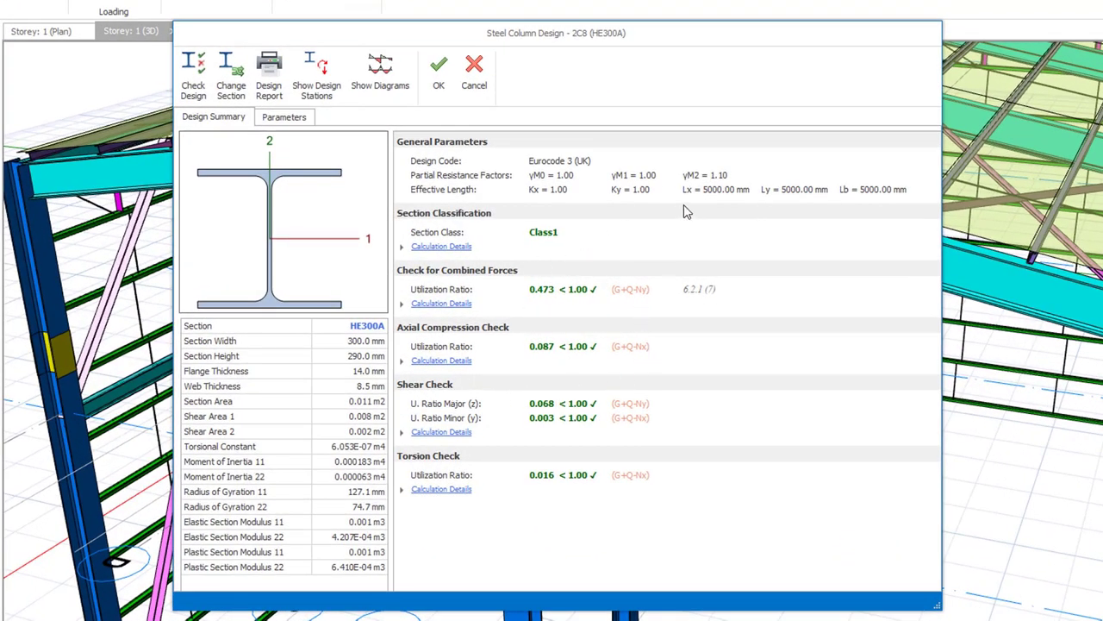
{"action": "left_click", "coordinate": [374, 94]}
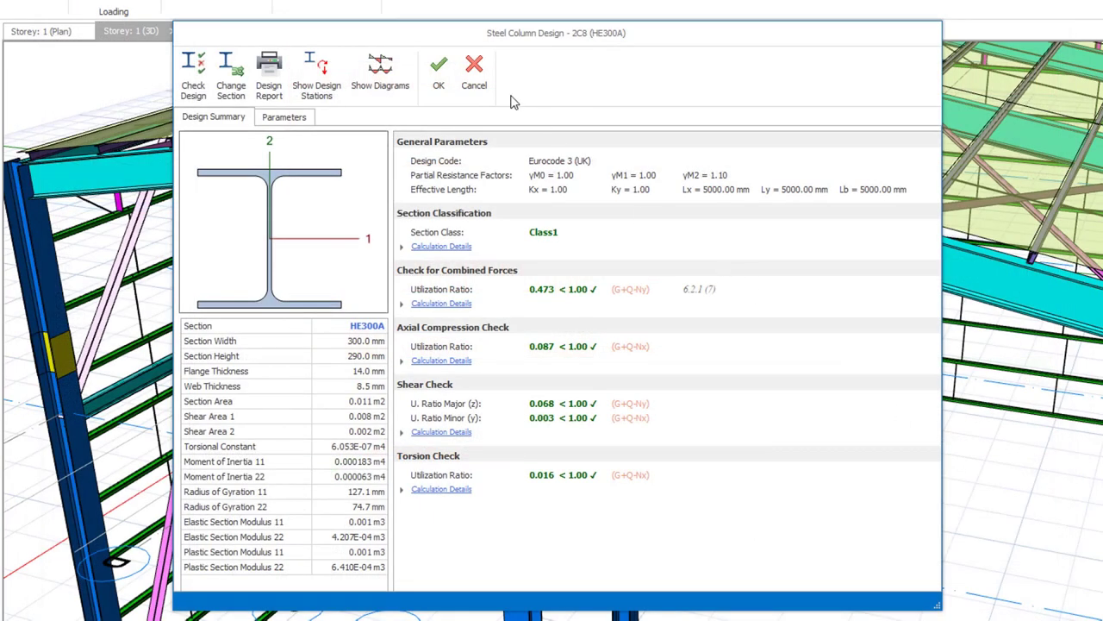
- Set beam 1B11's G+Q deflection limit to L/150, keeping live at L/200, and review its design summary
{"action": "left_click", "coordinate": [439, 74]}
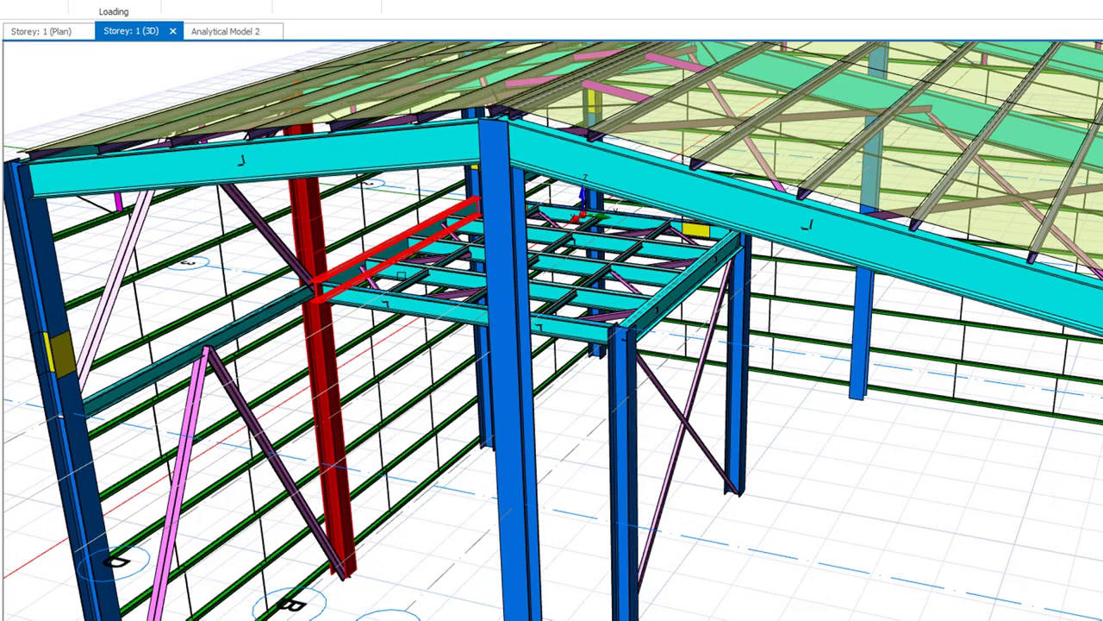
{"action": "right_click", "coordinate": [423, 311]}
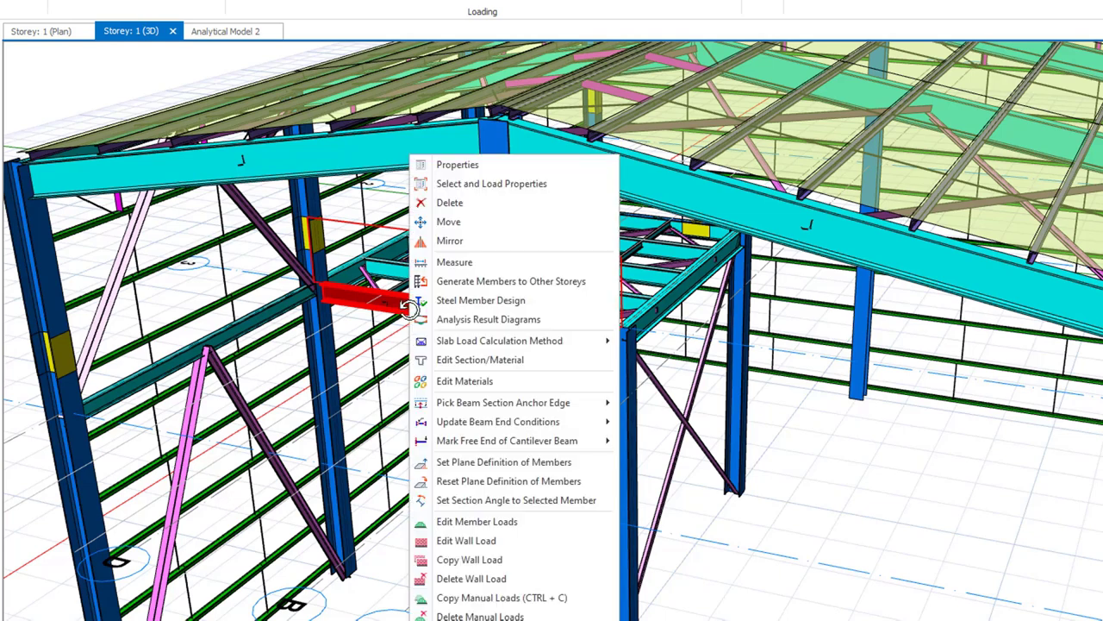
{"action": "left_click", "coordinate": [450, 300]}
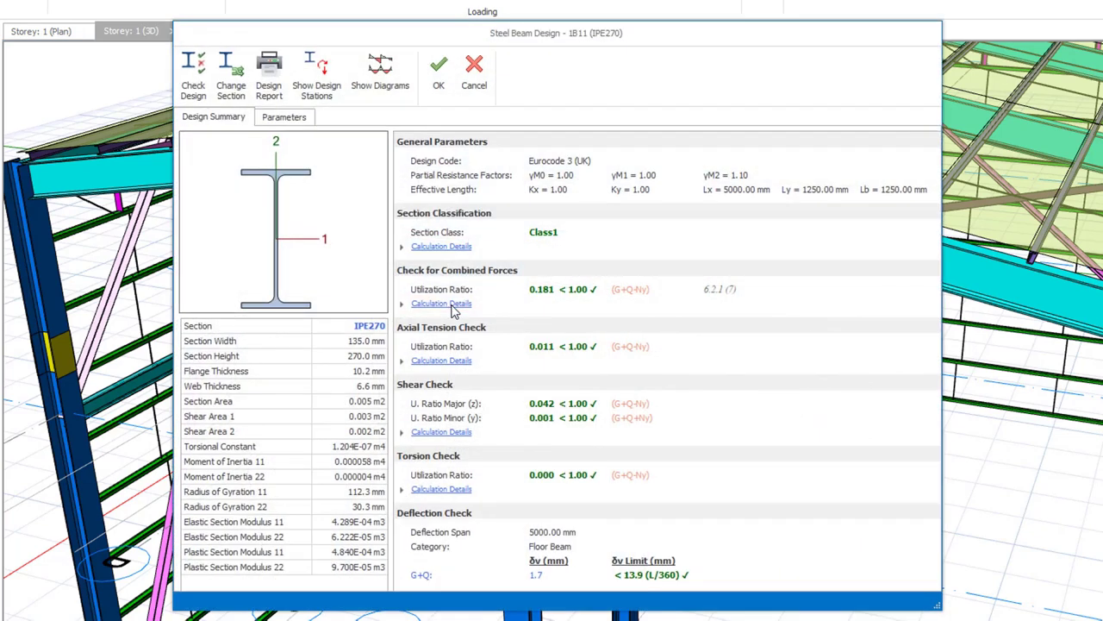
{"action": "left_click", "coordinate": [284, 123]}
{"action": "left_click", "coordinate": [272, 154]}
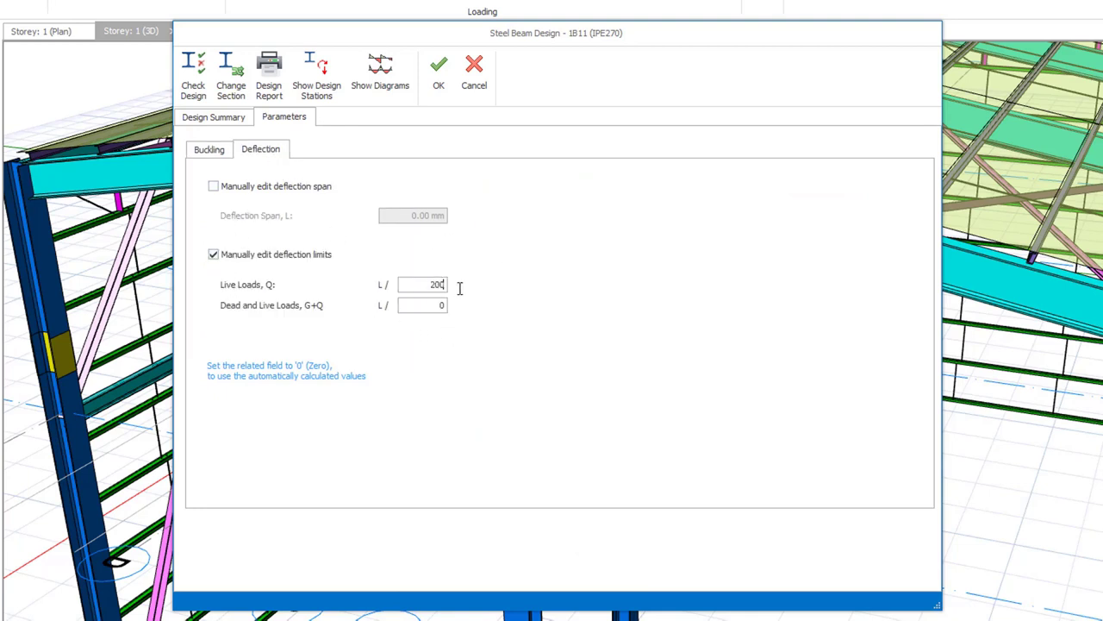
{"action": "left_click", "coordinate": [424, 309]}
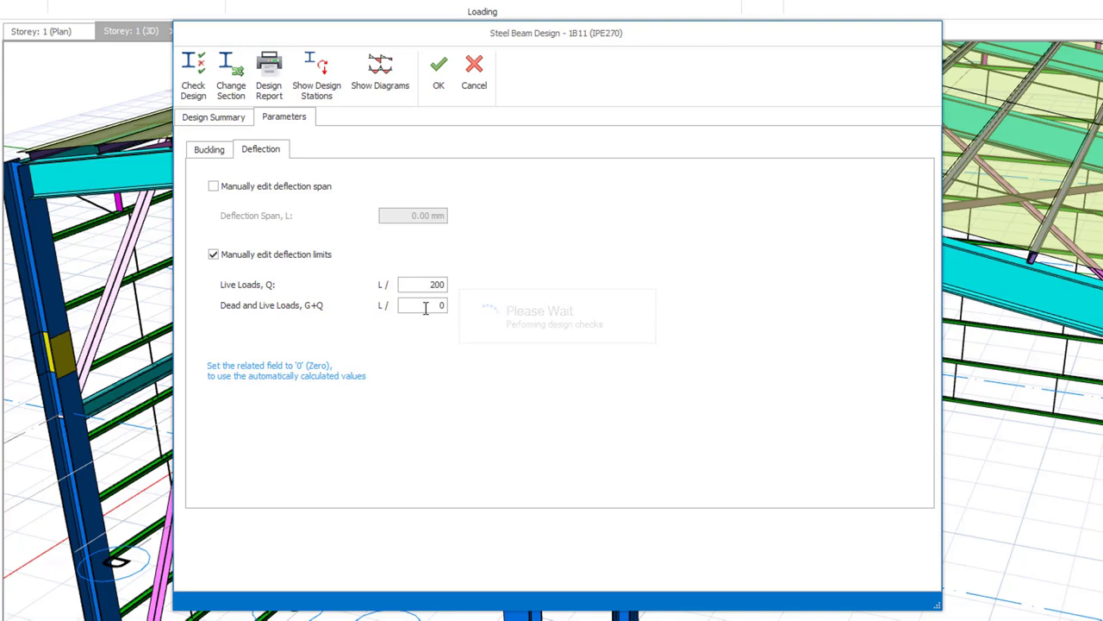
{"action": "left_click_drag", "start_coordinate": [425, 309], "coordinate": [451, 307]}
{"action": "type", "text": "150"}
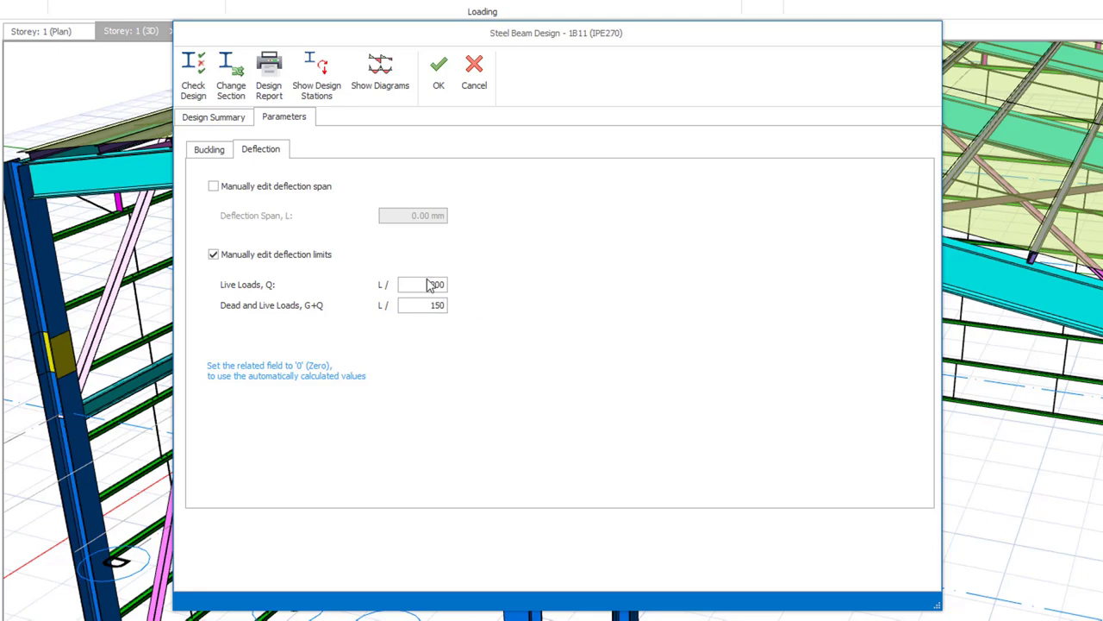
{"action": "left_click", "coordinate": [212, 150]}
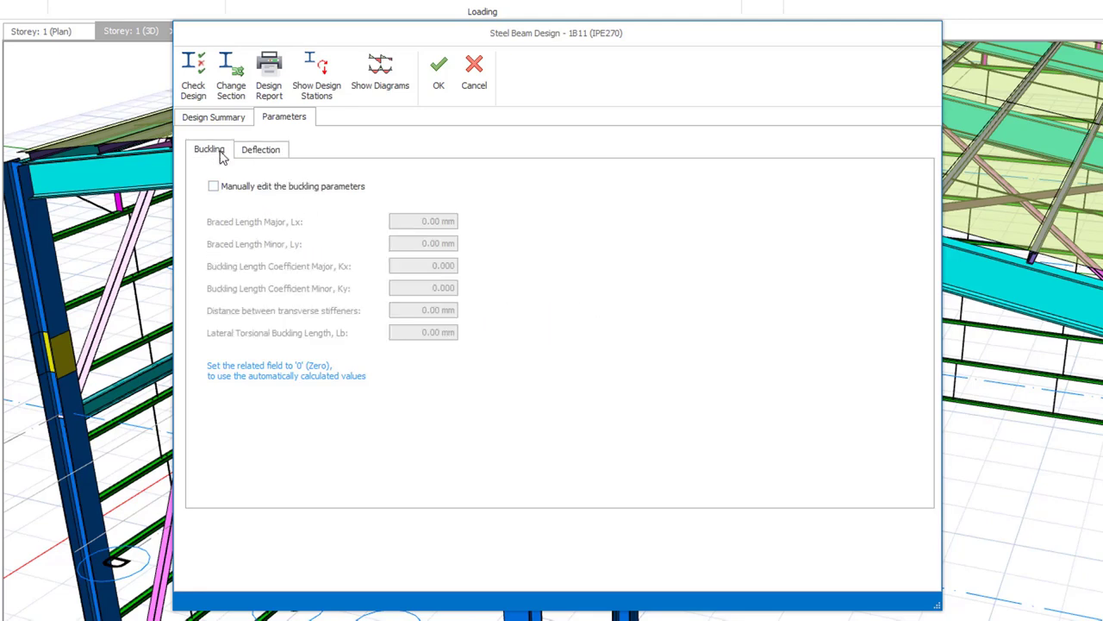
{"action": "left_click", "coordinate": [229, 119]}
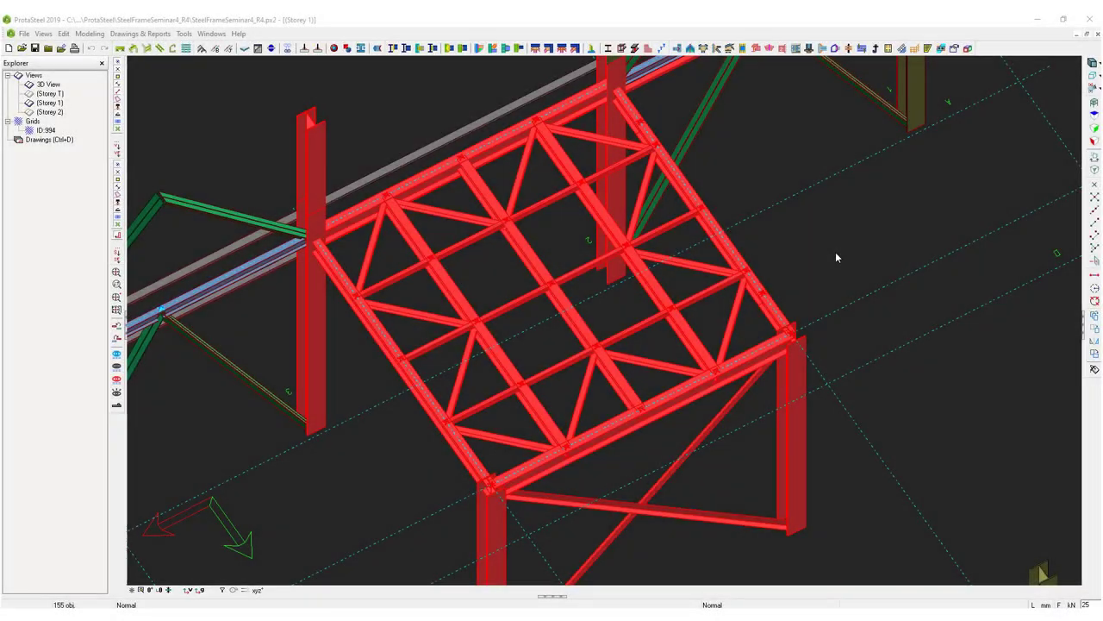
- Create floor beam connections using Stiffened End Plate, Fin Plate, Beam to Beam End Plate and two bracing types
{"action": "right_click", "coordinate": [837, 254]}
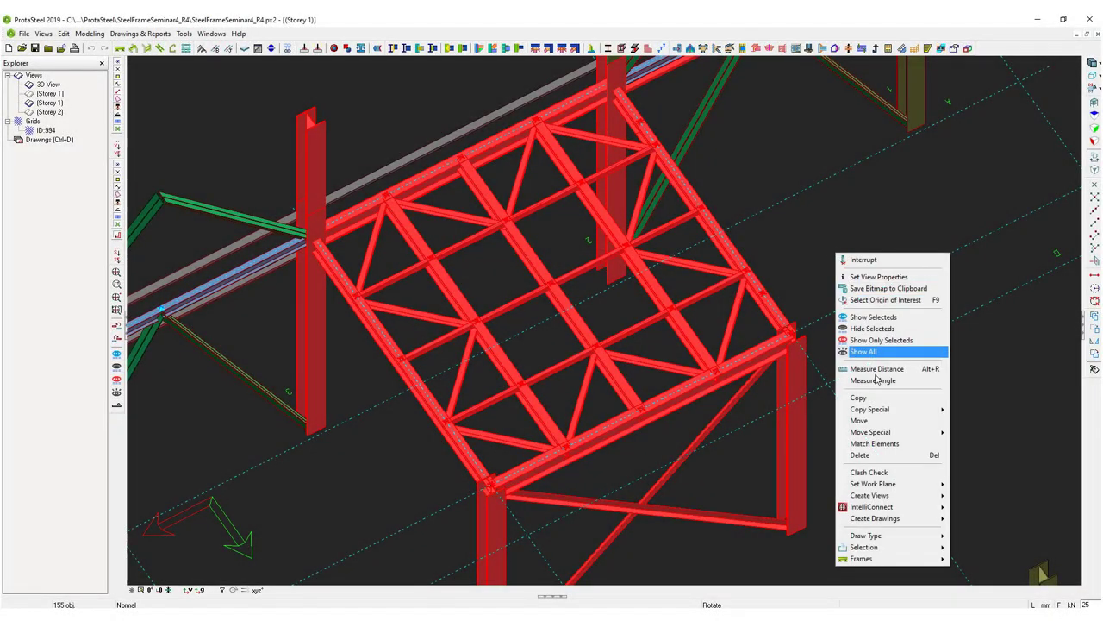
{"action": "mouse_move", "coordinate": [893, 509]}
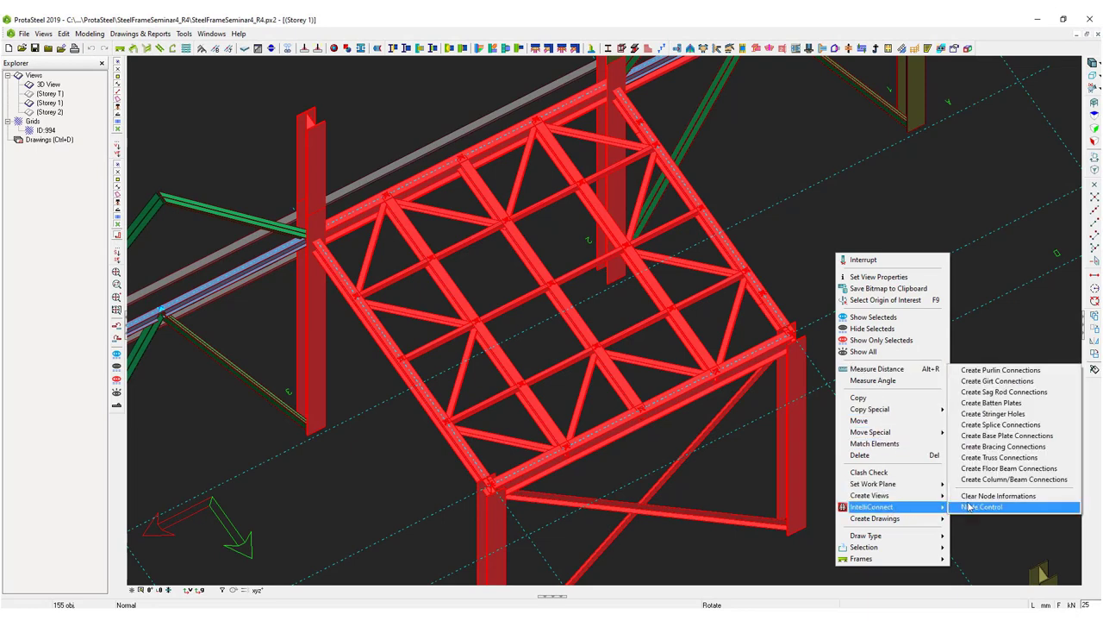
{"action": "left_click", "coordinate": [981, 479]}
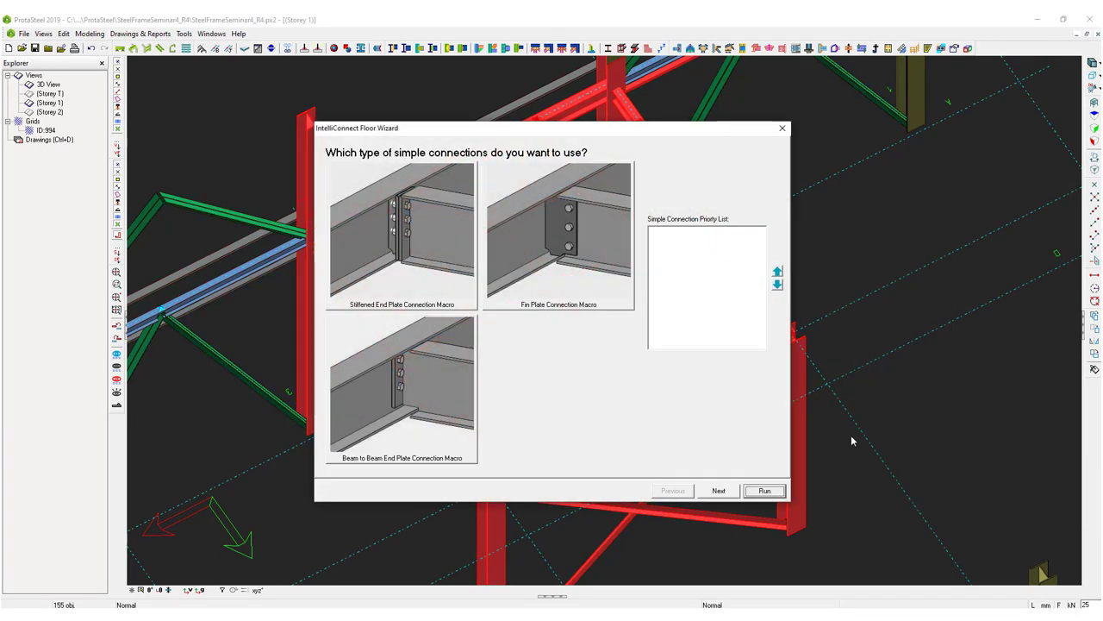
{"action": "left_click", "coordinate": [393, 254]}
{"action": "left_click", "coordinate": [559, 233]}
{"action": "left_click", "coordinate": [460, 352]}
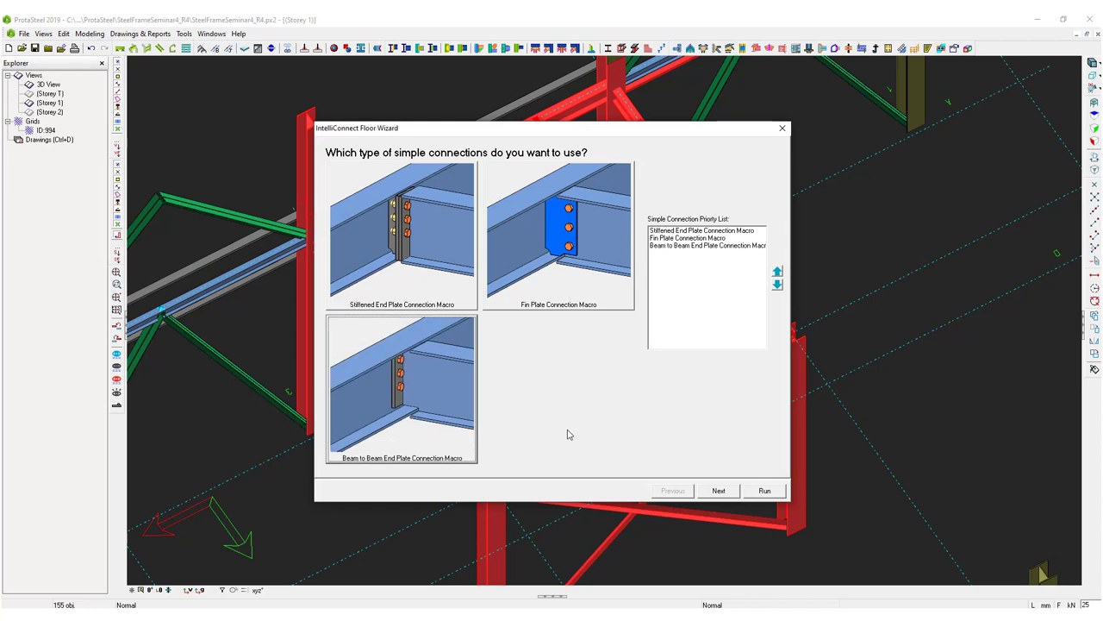
{"action": "left_click", "coordinate": [716, 490]}
{"action": "left_click", "coordinate": [375, 231]}
{"action": "left_click", "coordinate": [558, 345]}
{"action": "left_click", "coordinate": [720, 493]}
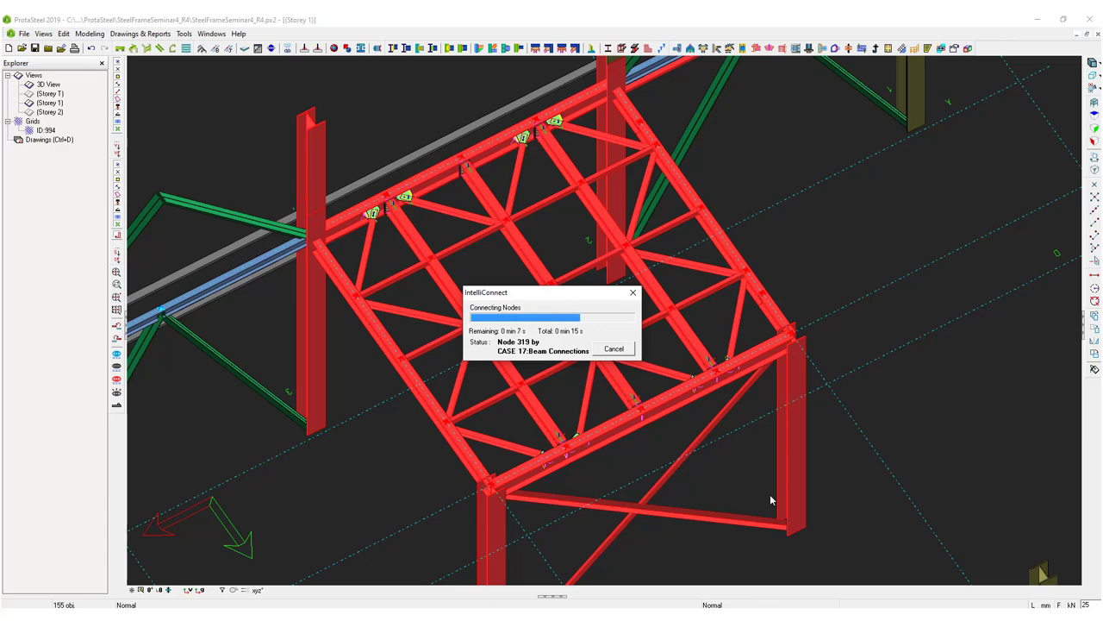
- Zoom, pan and orbit to inspect the generated connections across the steel frame
{"action": "scroll", "coordinate": [608, 288], "scroll_direction": "up", "scroll_amount": 6}
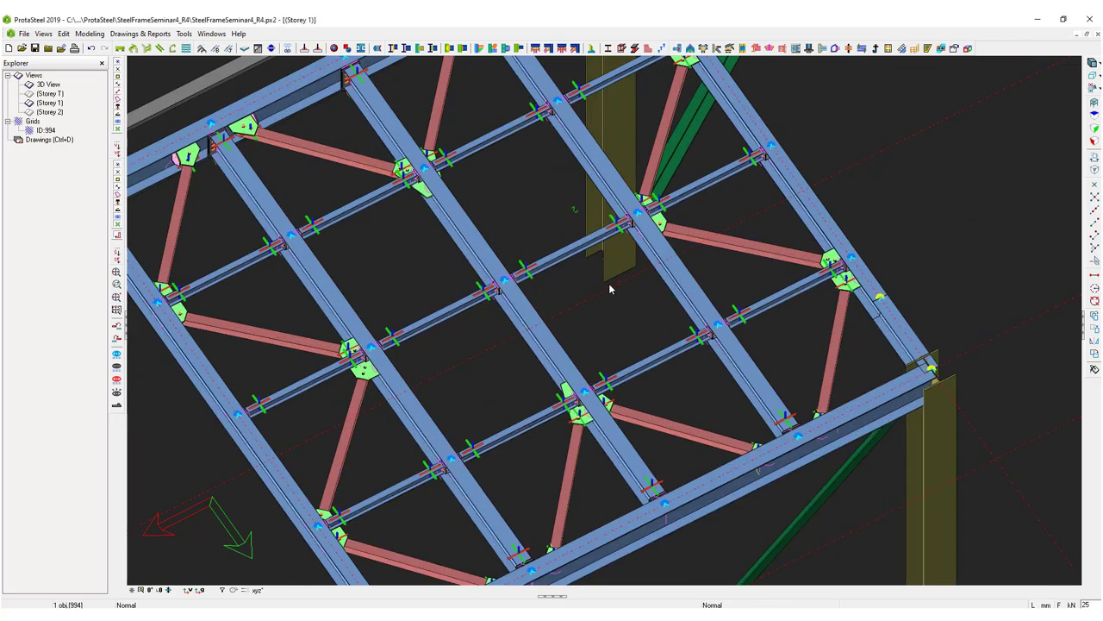
{"action": "scroll", "coordinate": [645, 288], "scroll_direction": "down", "scroll_amount": 3}
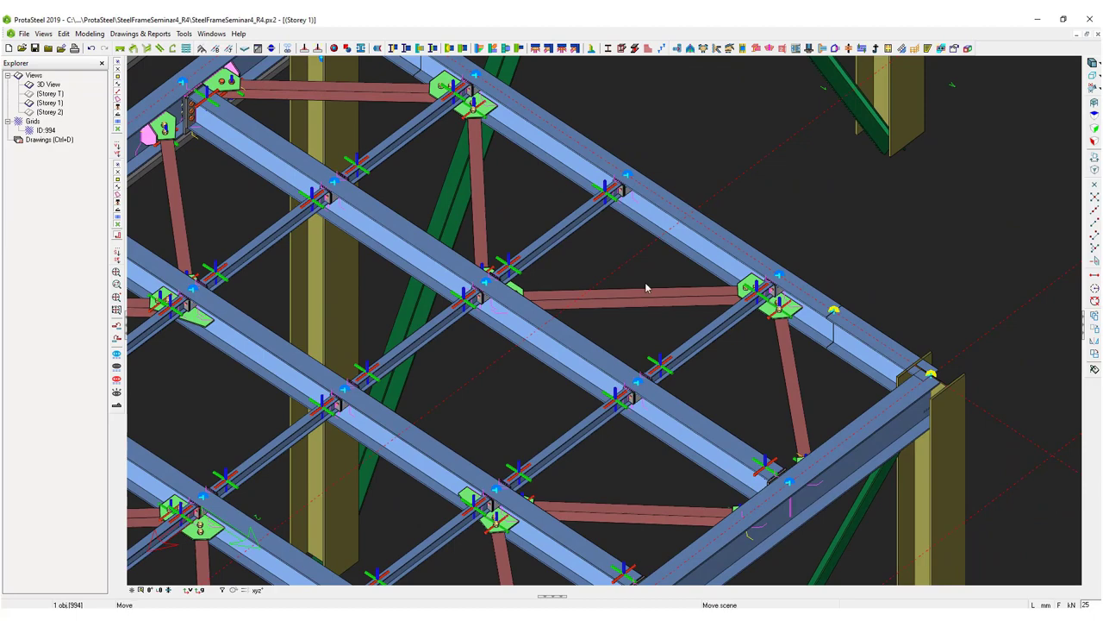
{"action": "middle_click_drag", "start_coordinate": [646, 288], "coordinate": [645, 409]}
{"action": "scroll", "coordinate": [387, 138], "scroll_direction": "up", "scroll_amount": 4}
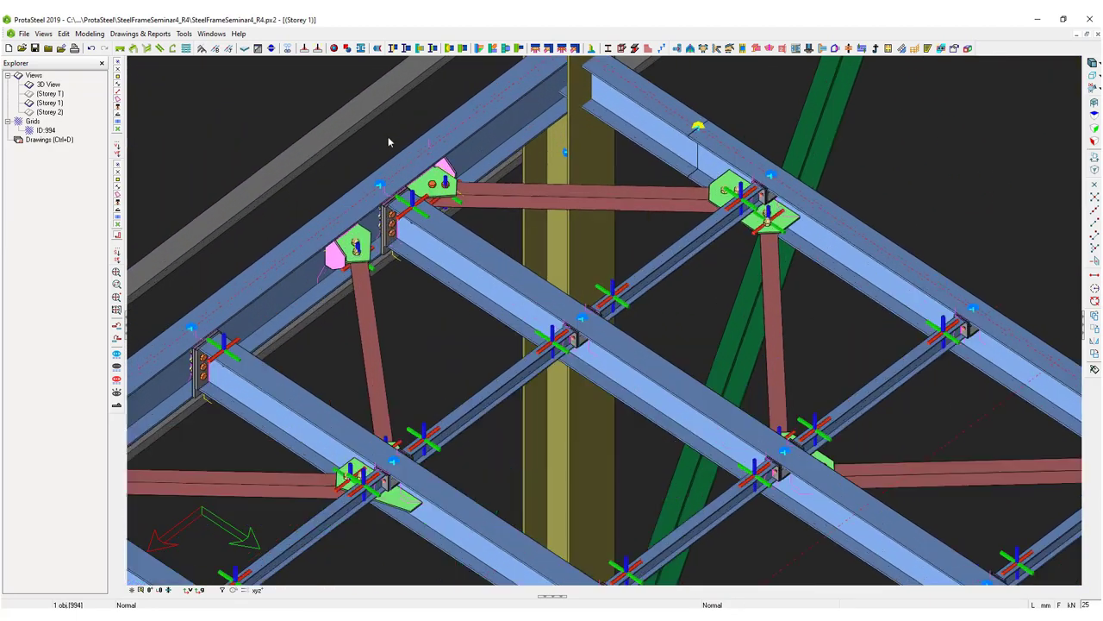
{"action": "scroll", "coordinate": [388, 152], "scroll_direction": "down", "scroll_amount": 6}
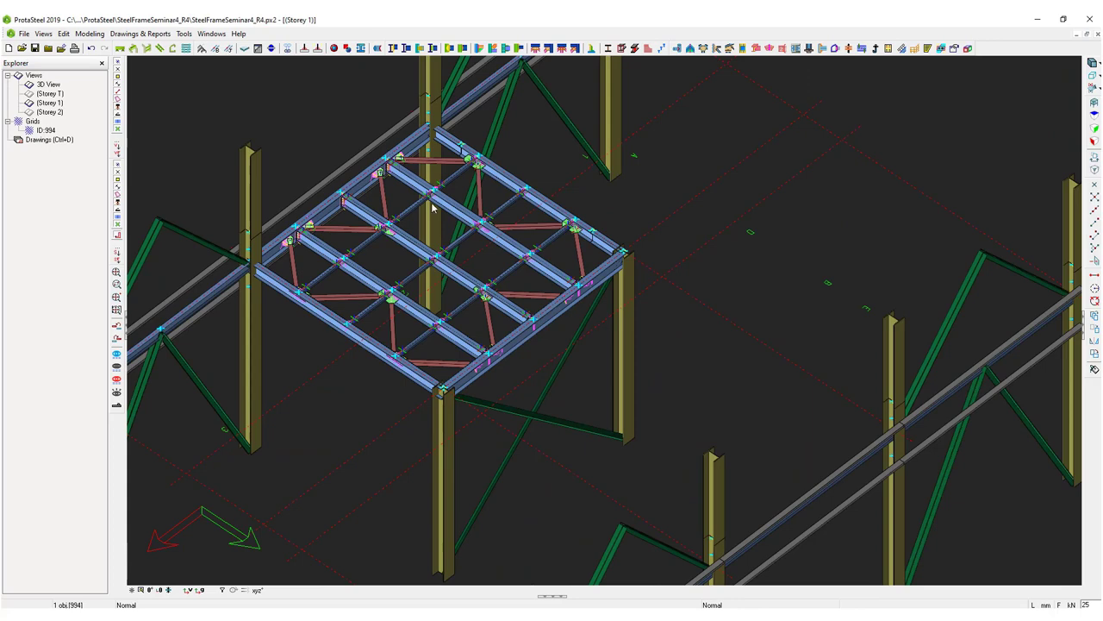
{"action": "middle_click_drag", "start_coordinate": [433, 207], "coordinate": [243, 103]}
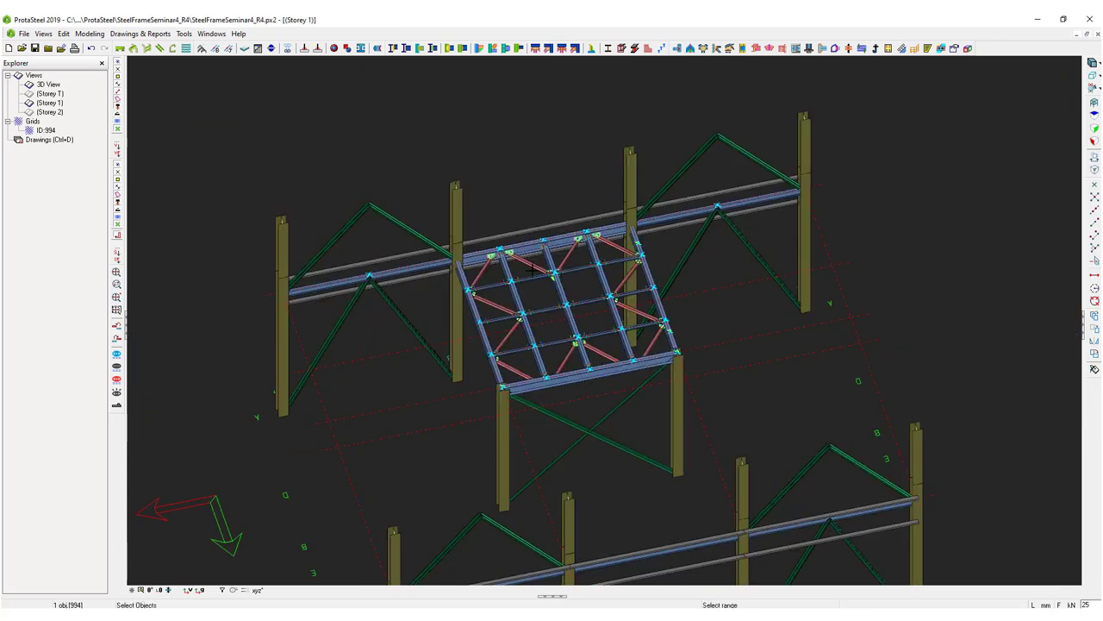
- Select all members and run IntelliConnect to create column-to-beam end-plate connections across the model
{"action": "key", "text": "ctrl+a"}
{"action": "scroll", "coordinate": [426, 277], "scroll_direction": "up", "scroll_amount": 6}
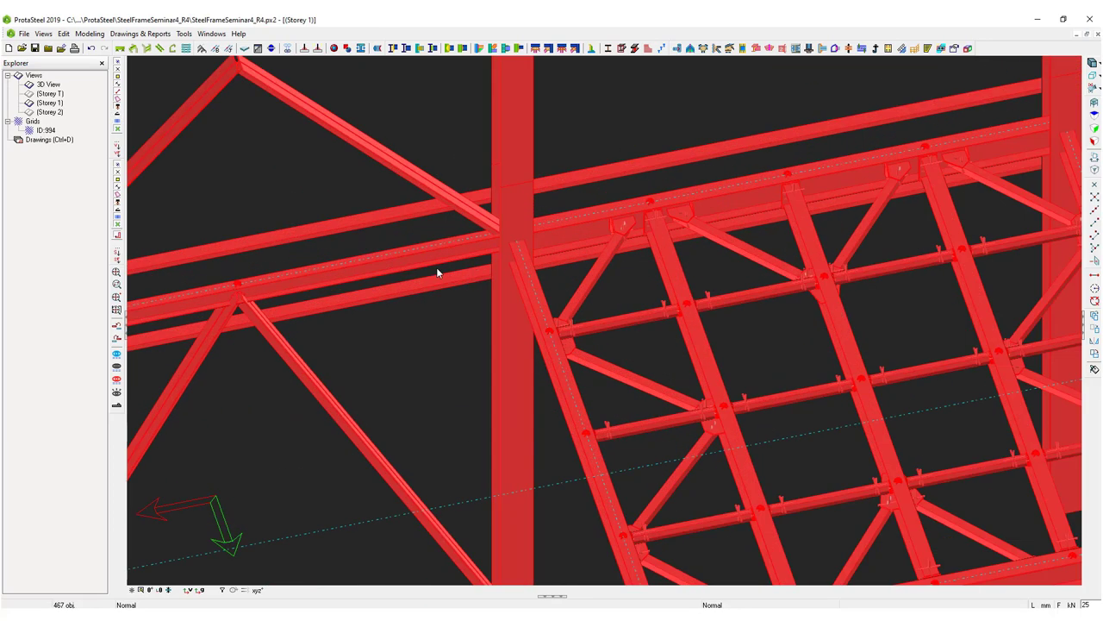
{"action": "middle_click_drag", "start_coordinate": [438, 271], "coordinate": [389, 288]}
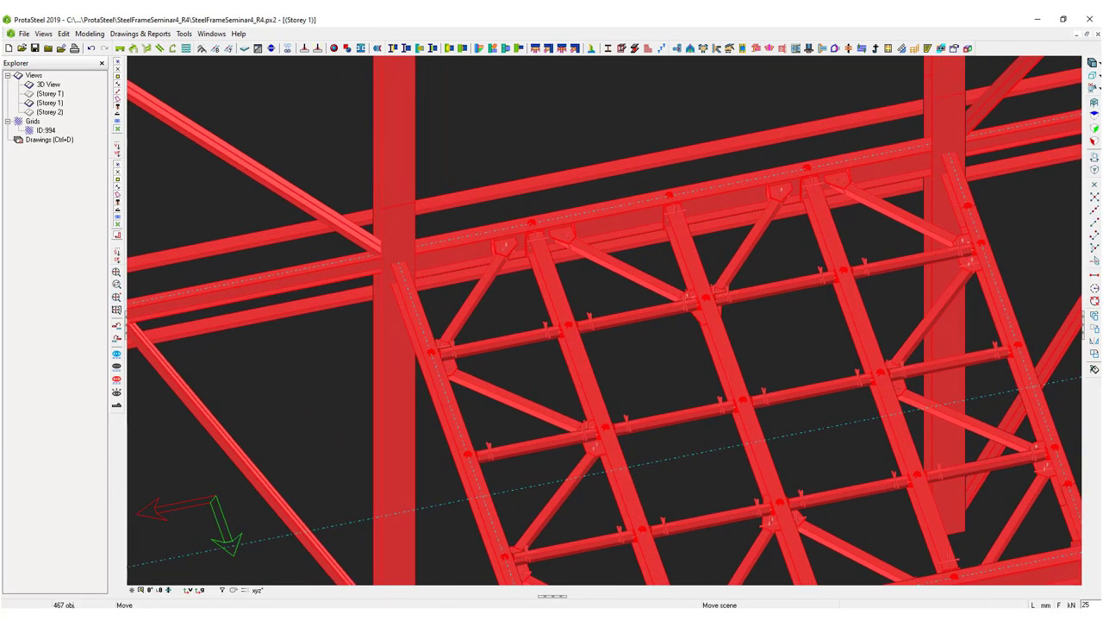
{"action": "right_click", "coordinate": [592, 121]}
{"action": "mouse_move", "coordinate": [638, 371]}
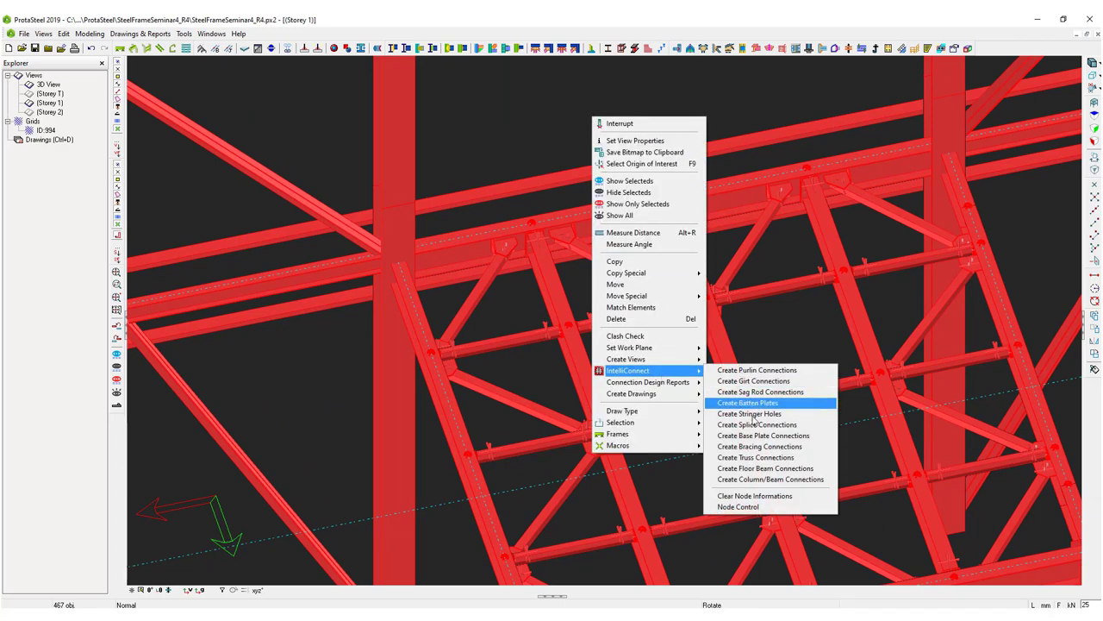
{"action": "left_click", "coordinate": [758, 478]}
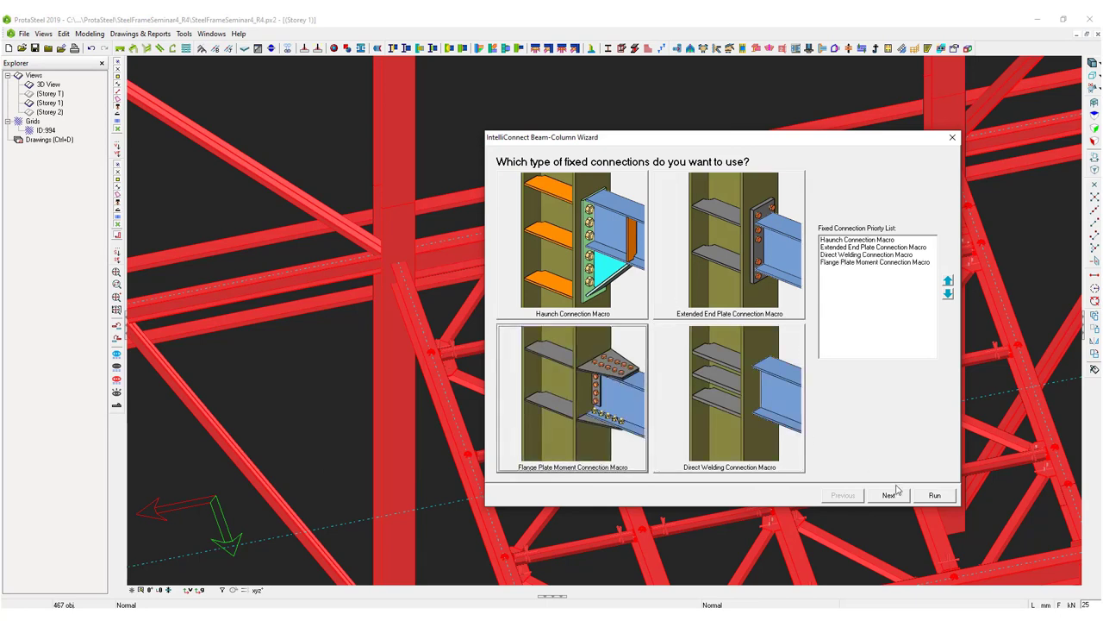
{"action": "left_click", "coordinate": [891, 495]}
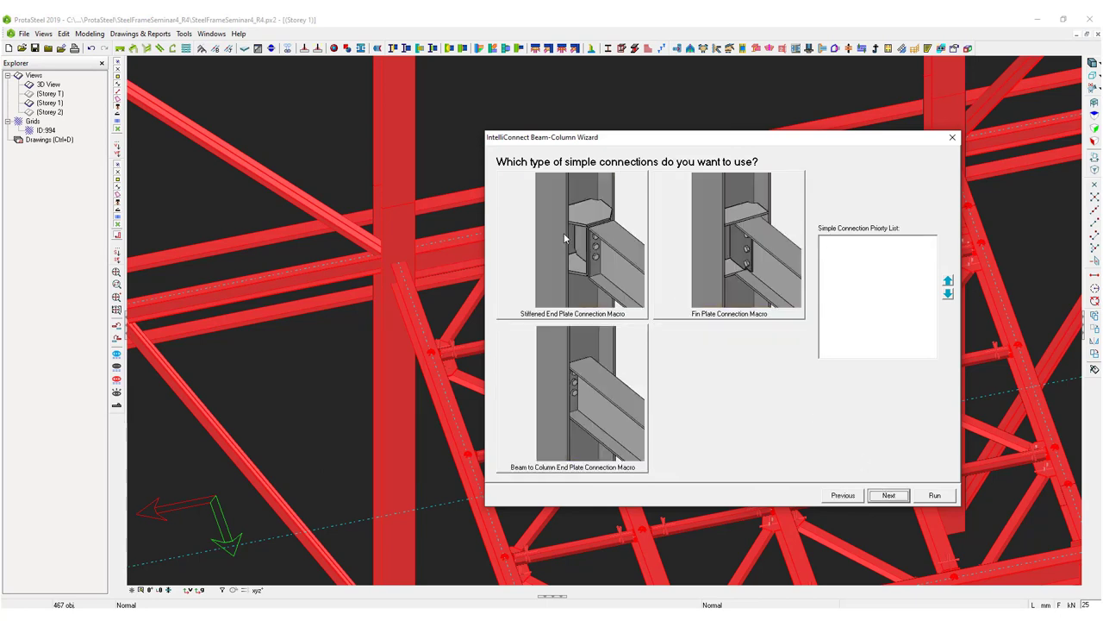
{"action": "left_click", "coordinate": [934, 496]}
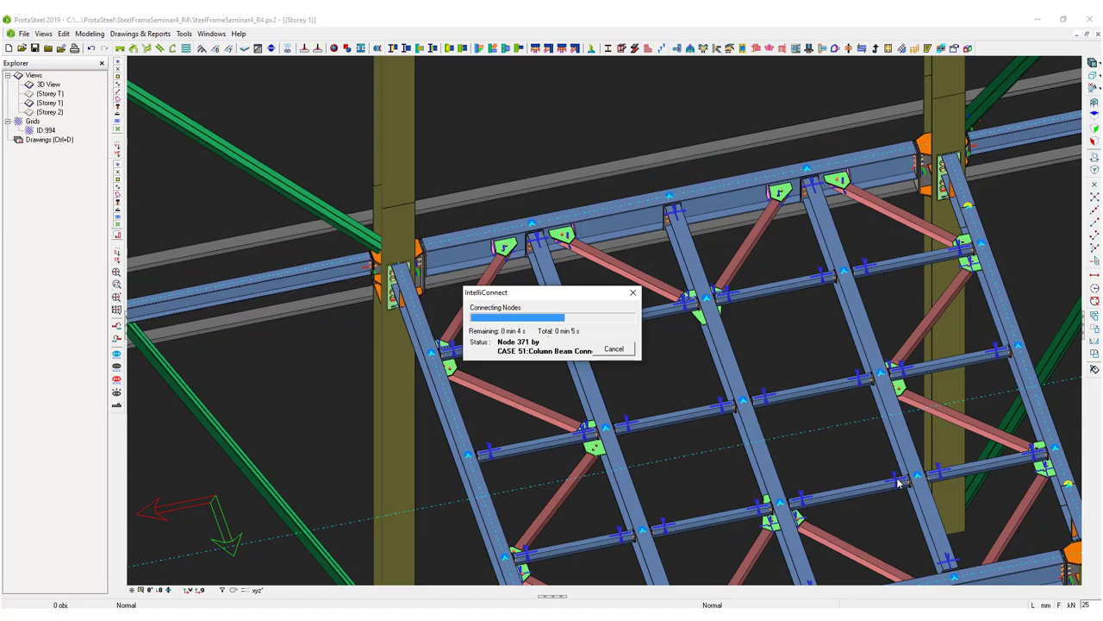
- Orbit around the new column connection to inspect it from two sides
{"action": "scroll", "coordinate": [407, 283], "scroll_direction": "up", "scroll_amount": 3}
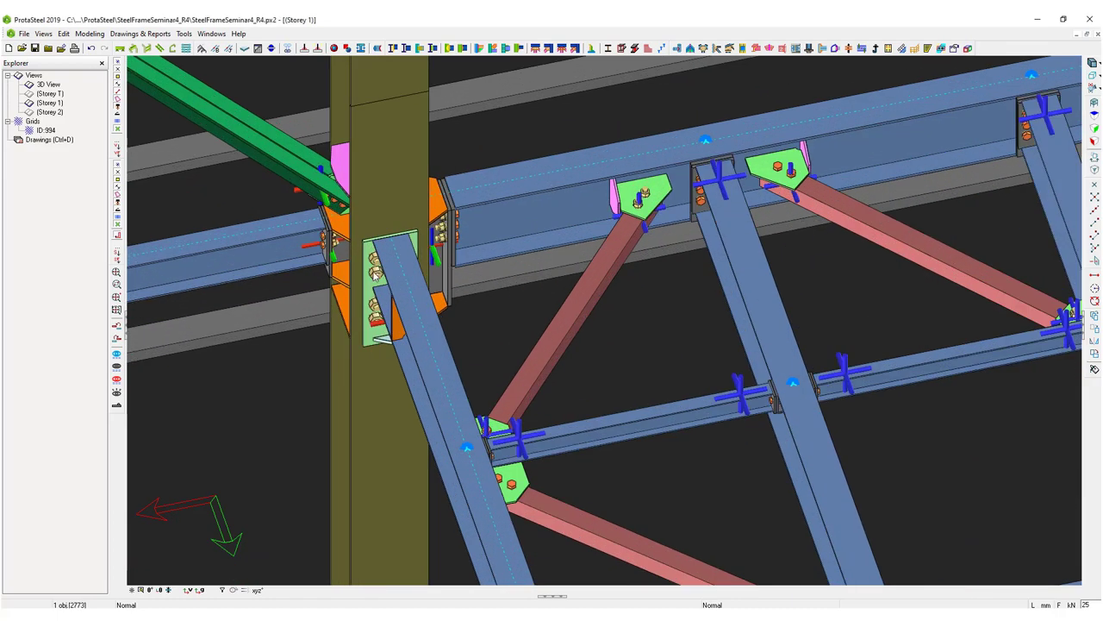
{"action": "middle_click_drag", "start_coordinate": [377, 280], "coordinate": [897, 251]}
{"action": "middle_click_drag", "start_coordinate": [524, 304], "coordinate": [763, 334]}
- Zoom out from the new column connection
{"action": "scroll", "coordinate": [524, 303], "scroll_direction": "down", "scroll_amount": 4}
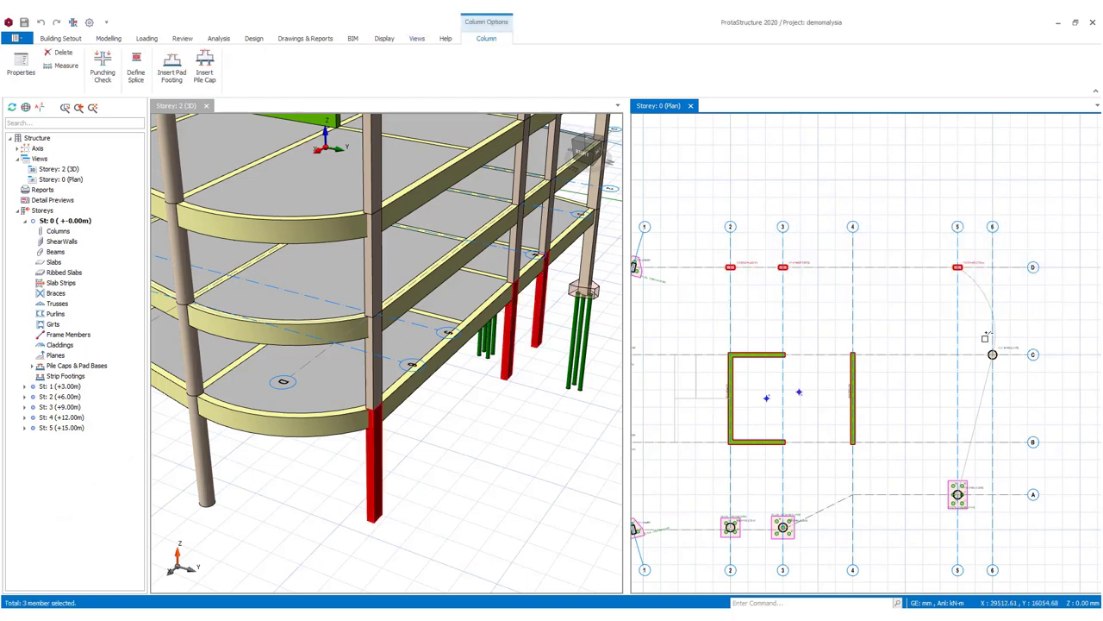
- Insert pad footings under the selected ground-floor columns, including the one at grid C/6
{"action": "left_click", "coordinate": [992, 351]}
{"action": "right_click", "coordinate": [904, 304]}
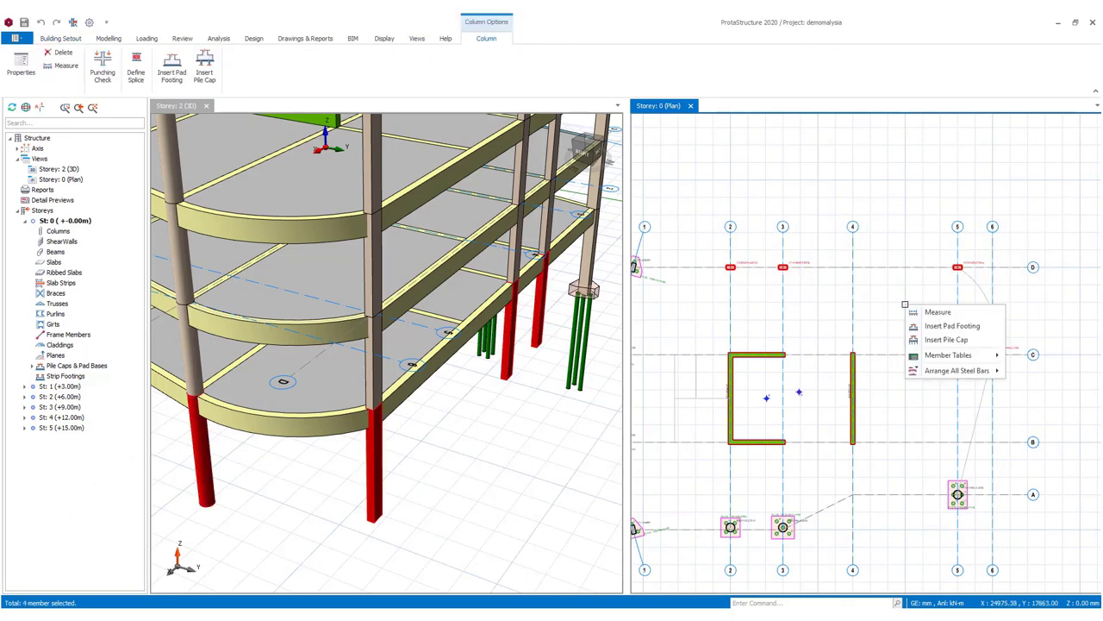
{"action": "left_click", "coordinate": [922, 325]}
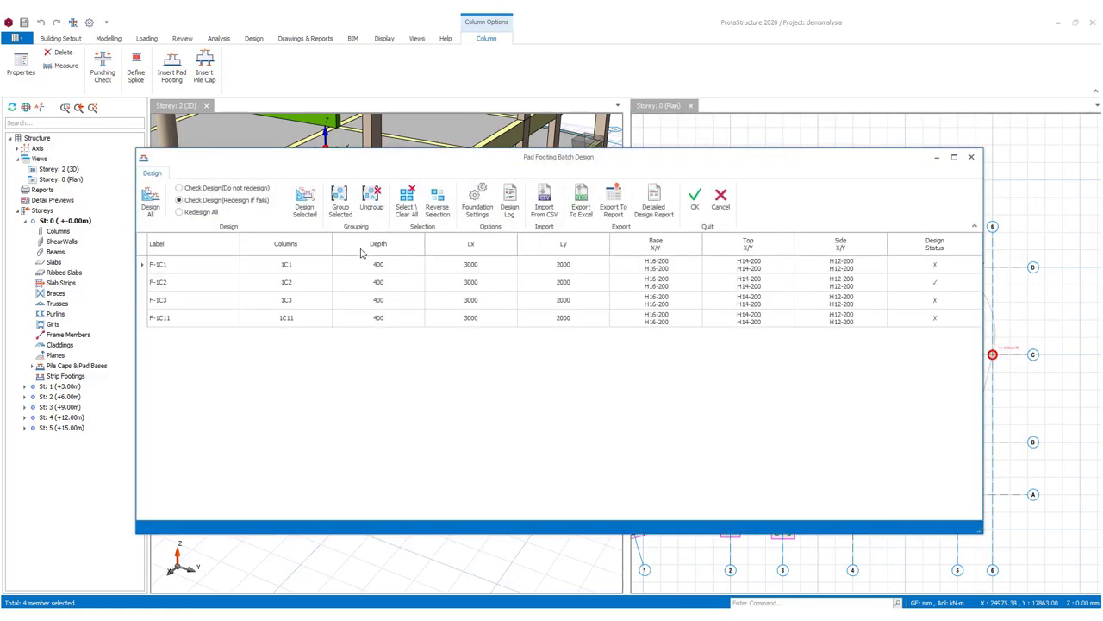
- Design all pad footings and group F-1C1 with F-1C3 into one footing type
{"action": "left_click", "coordinate": [150, 207]}
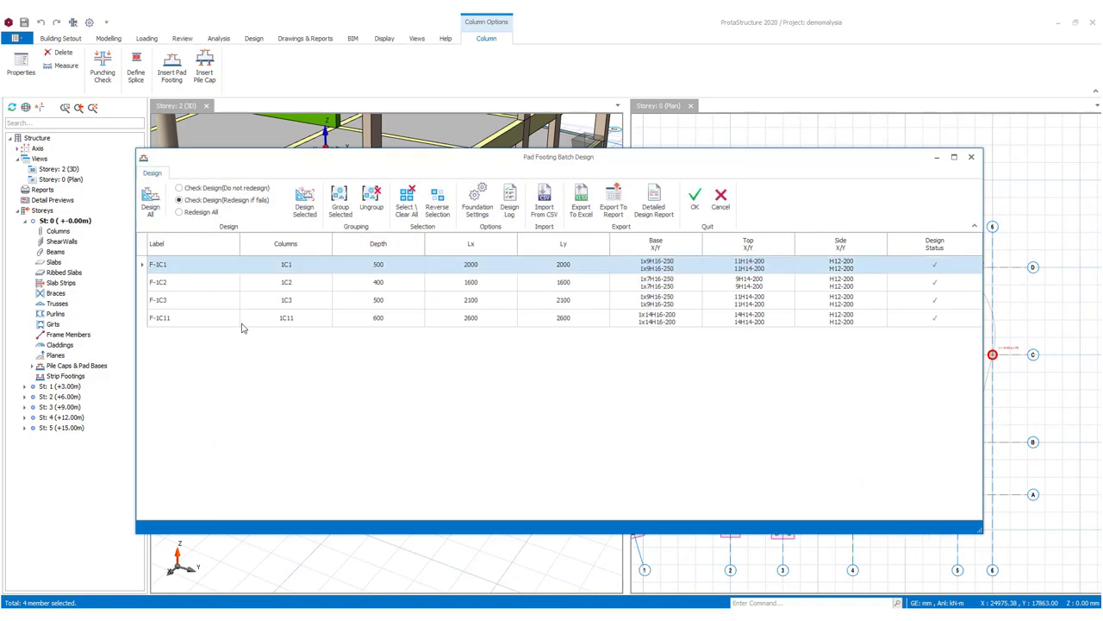
{"action": "left_click", "coordinate": [143, 302], "text": "ctrl"}
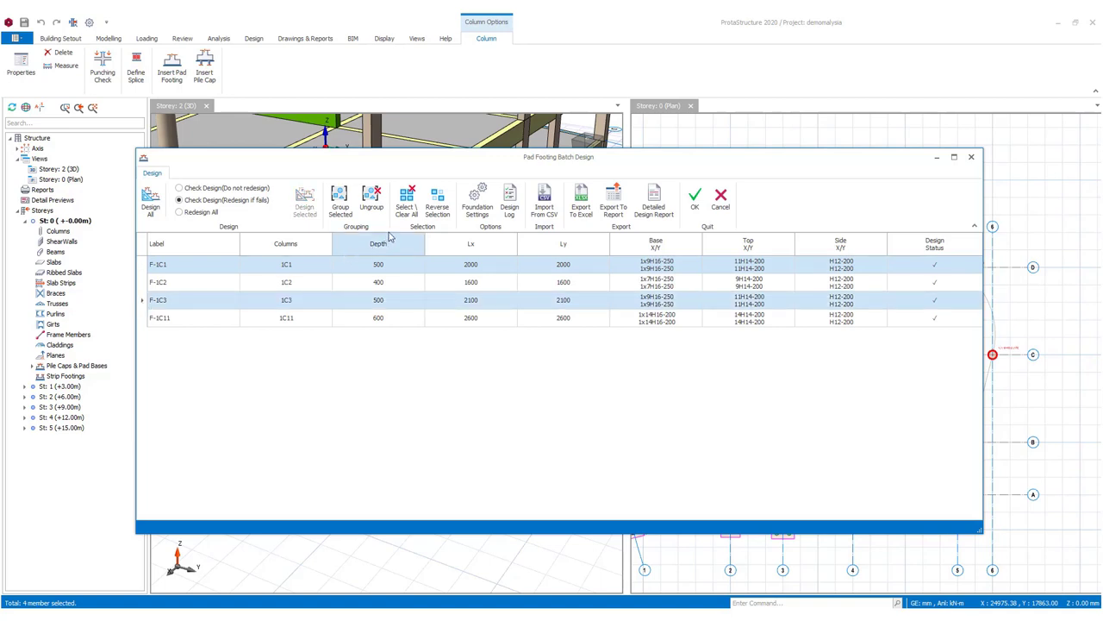
{"action": "left_click", "coordinate": [343, 207]}
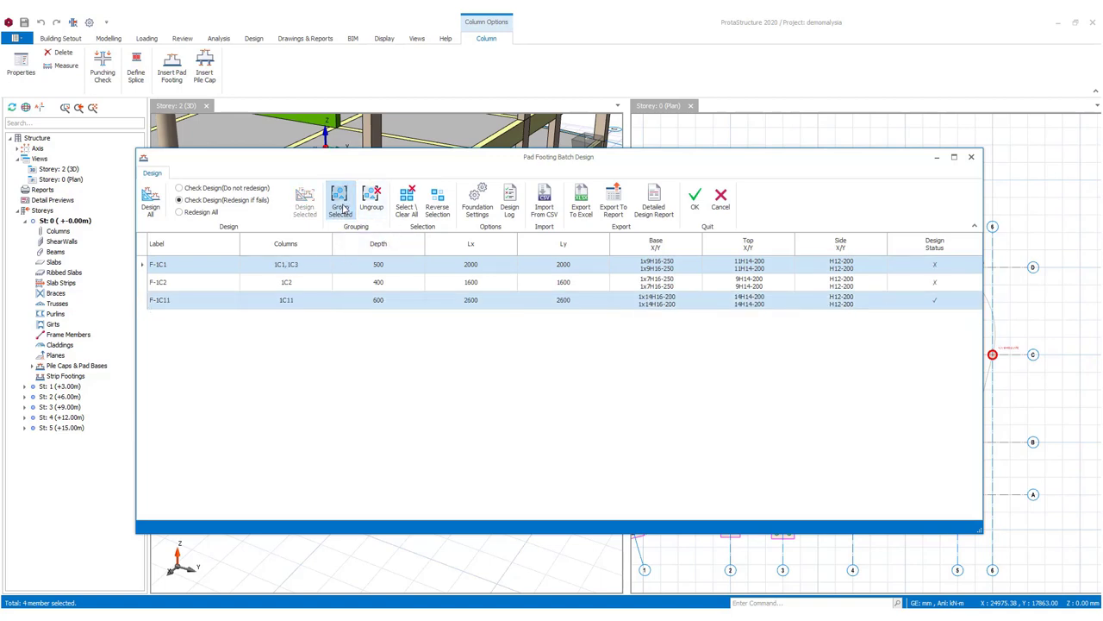
{"action": "left_click", "coordinate": [695, 203]}
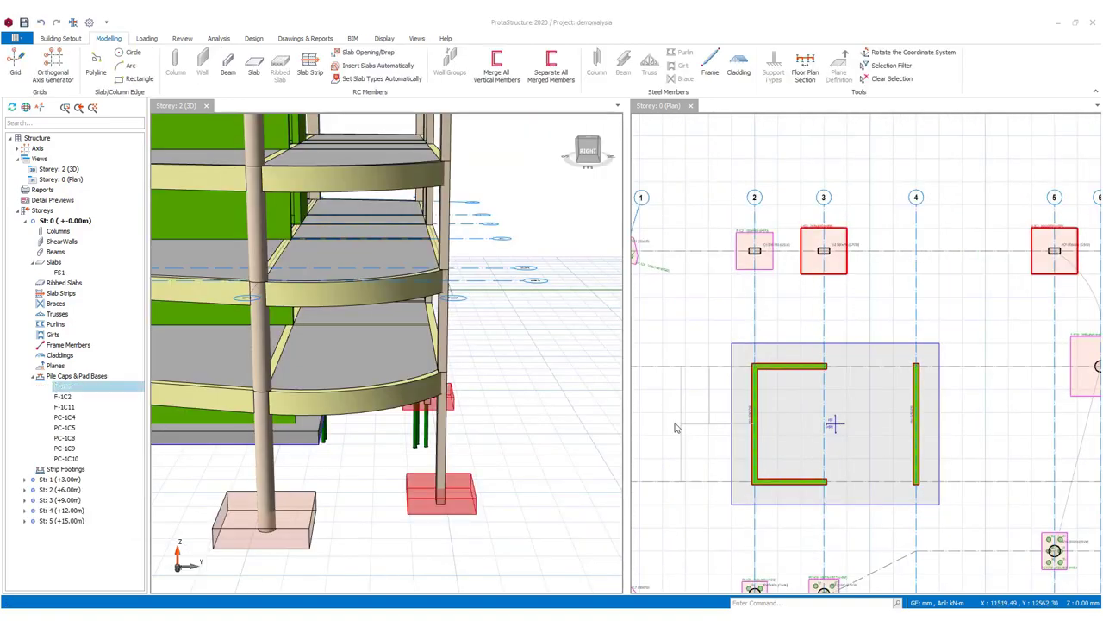
- Orbit, zoom and pan the 3D model to inspect the new pad footings
{"action": "scroll", "coordinate": [677, 427], "scroll_direction": "down", "scroll_amount": 3}
{"action": "scroll", "coordinate": [741, 371], "scroll_direction": "up", "scroll_amount": 3}
{"action": "left_click", "coordinate": [493, 431]}
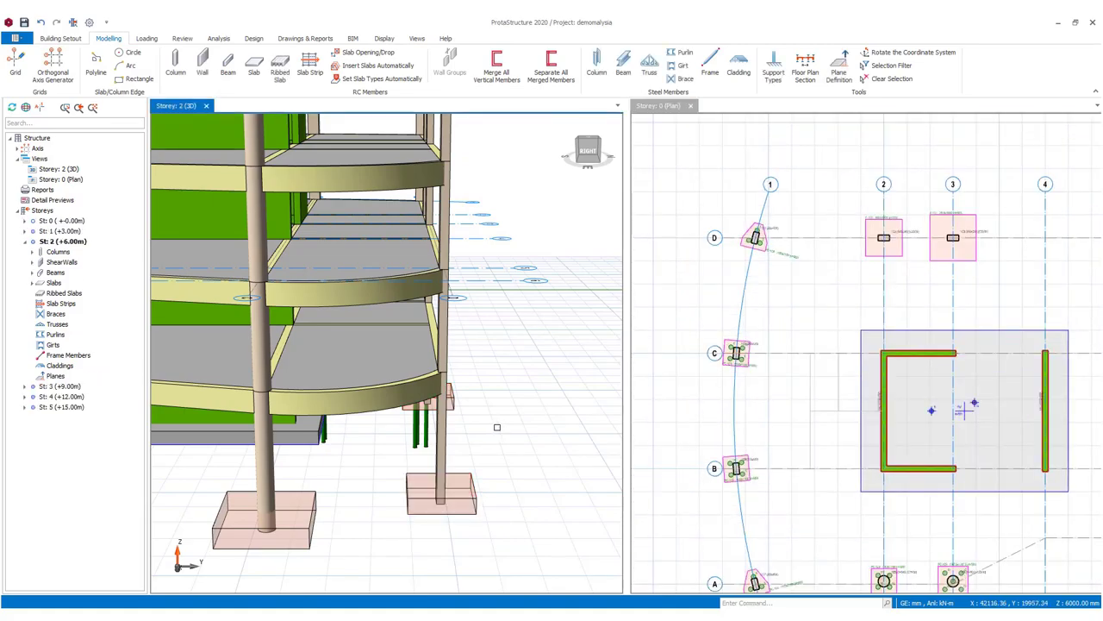
{"action": "middle_click_drag", "start_coordinate": [493, 431], "coordinate": [566, 438]}
{"action": "scroll", "coordinate": [566, 439], "scroll_direction": "up", "scroll_amount": 3}
{"action": "scroll", "coordinate": [539, 449], "scroll_direction": "down", "scroll_amount": 5}
{"action": "middle_click_drag", "start_coordinate": [509, 461], "coordinate": [451, 451]}
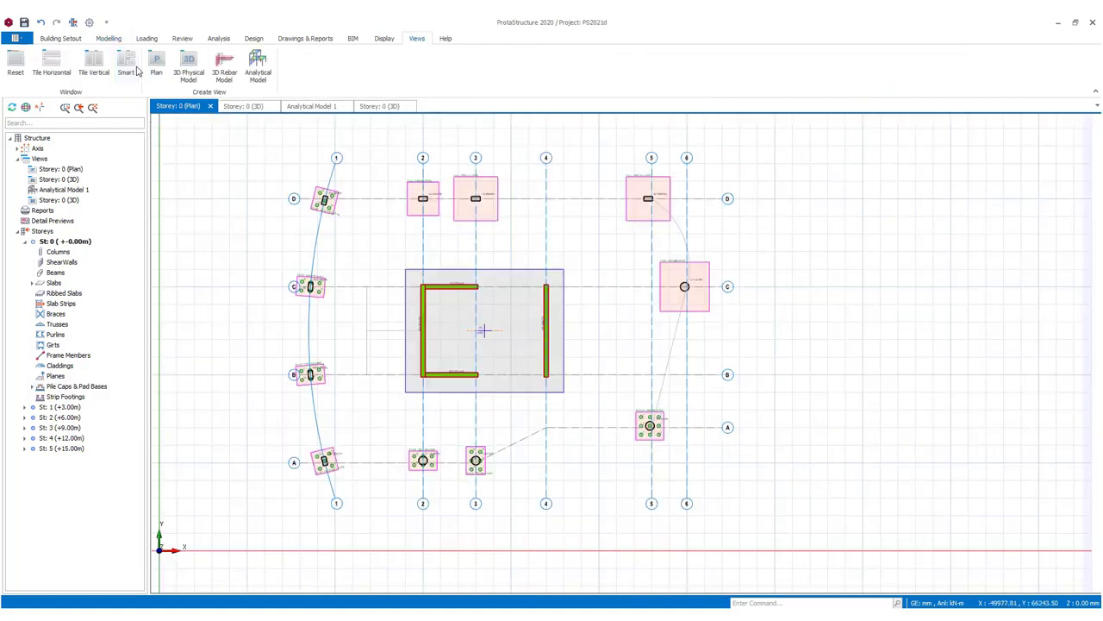
- Tile plan, 3D, design-status and analytical views with Smart layout, then orbit the 3D tiles
{"action": "left_click", "coordinate": [131, 69]}
{"action": "left_click", "coordinate": [881, 470]}
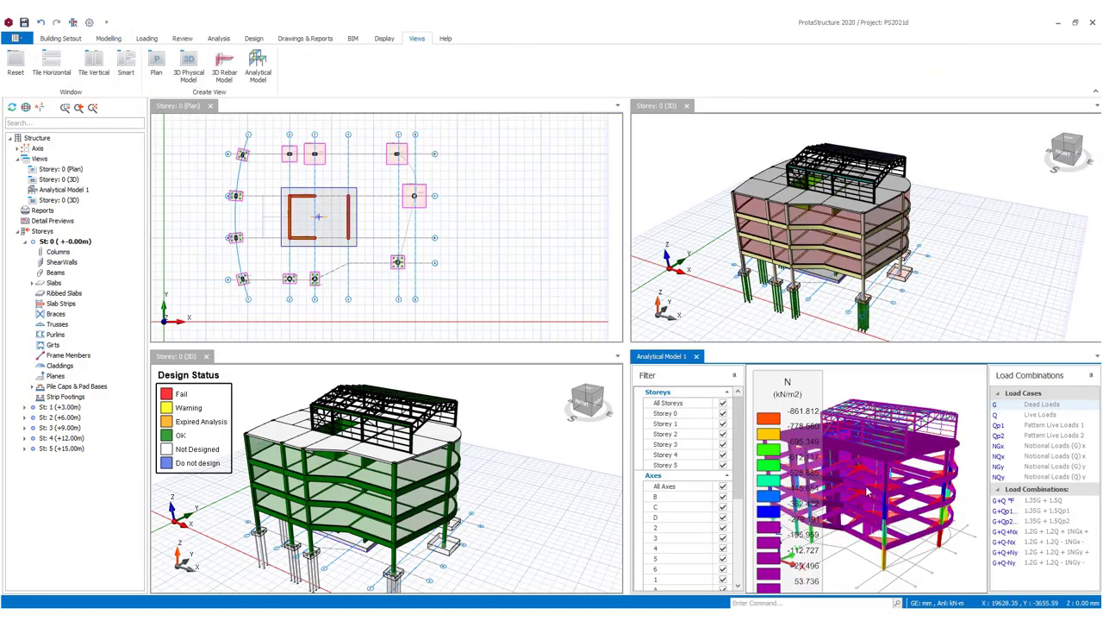
{"action": "middle_click_drag", "start_coordinate": [913, 332], "coordinate": [763, 281]}
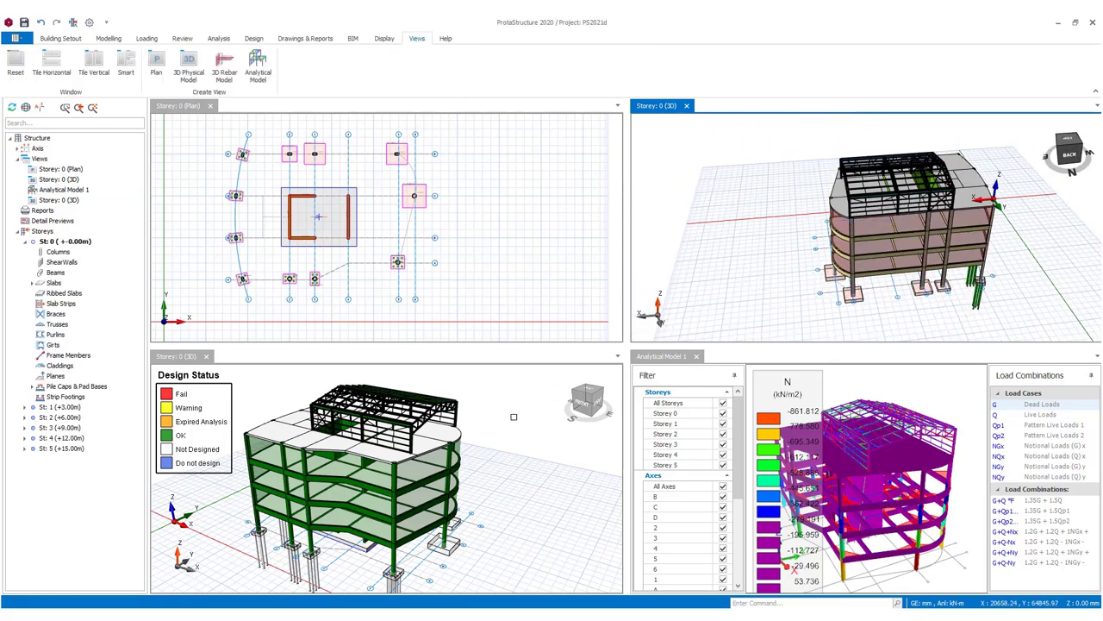
{"action": "left_click", "coordinate": [513, 416]}
{"action": "middle_click_drag", "start_coordinate": [513, 416], "coordinate": [401, 431]}
{"action": "middle_click_drag", "start_coordinate": [386, 479], "coordinate": [381, 430]}
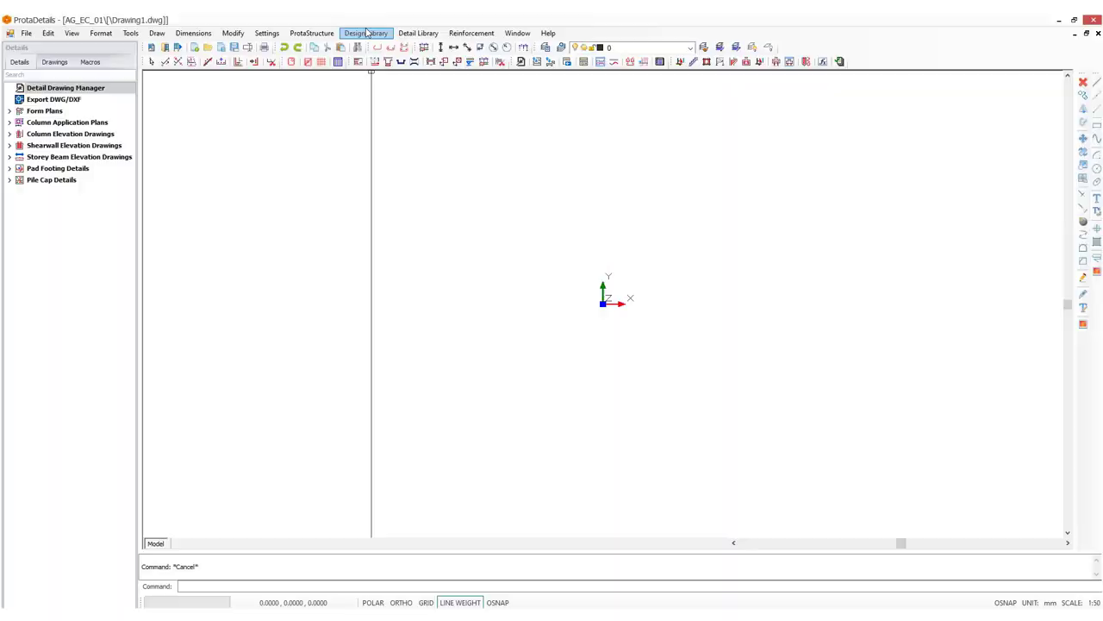
- Design a retaining wall after reviewing its fill, analysis, design, code and slip-circle pages
{"action": "left_click", "coordinate": [366, 33]}
{"action": "key", "text": "Escape"}
{"action": "left_click", "coordinate": [250, 214]}
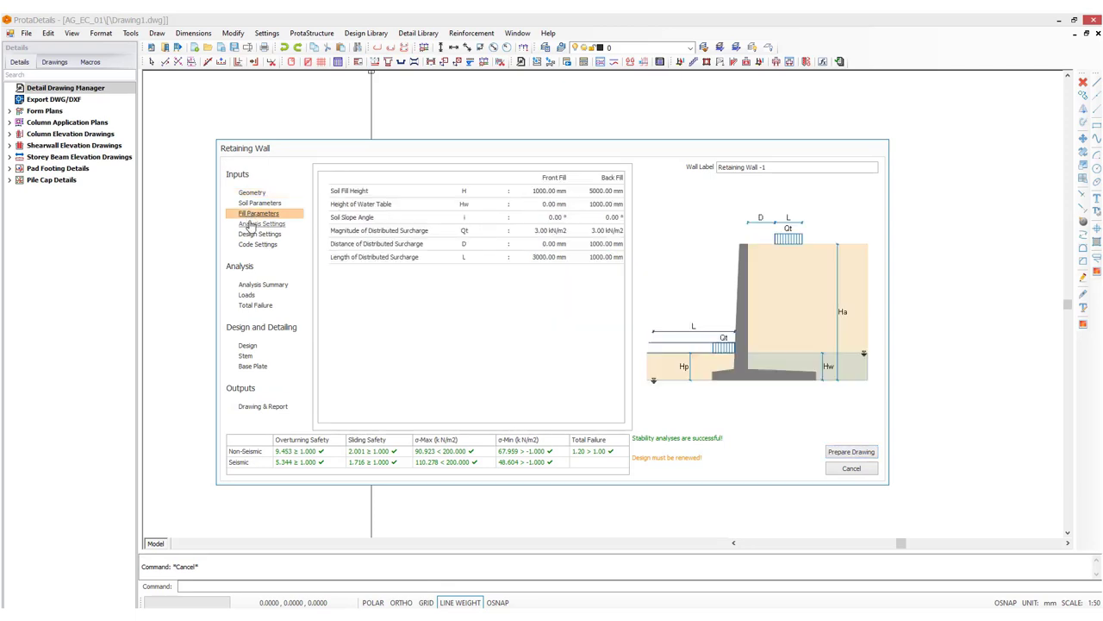
{"action": "left_click", "coordinate": [252, 223]}
{"action": "left_click", "coordinate": [253, 234]}
{"action": "left_click", "coordinate": [250, 245]}
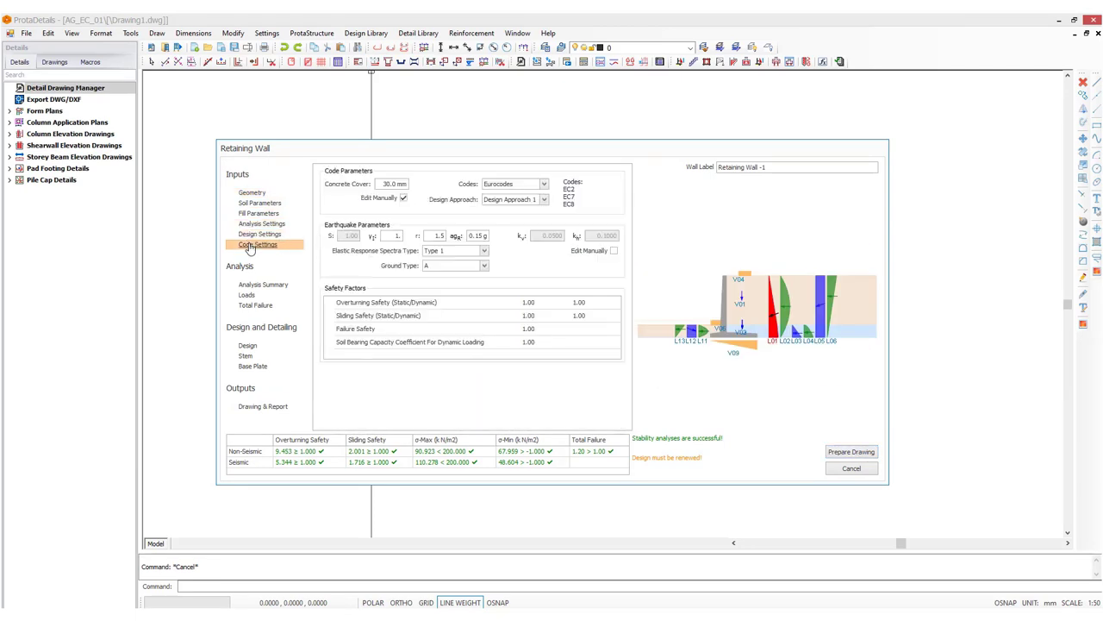
{"action": "left_click", "coordinate": [254, 305]}
{"action": "left_click", "coordinate": [248, 344]}
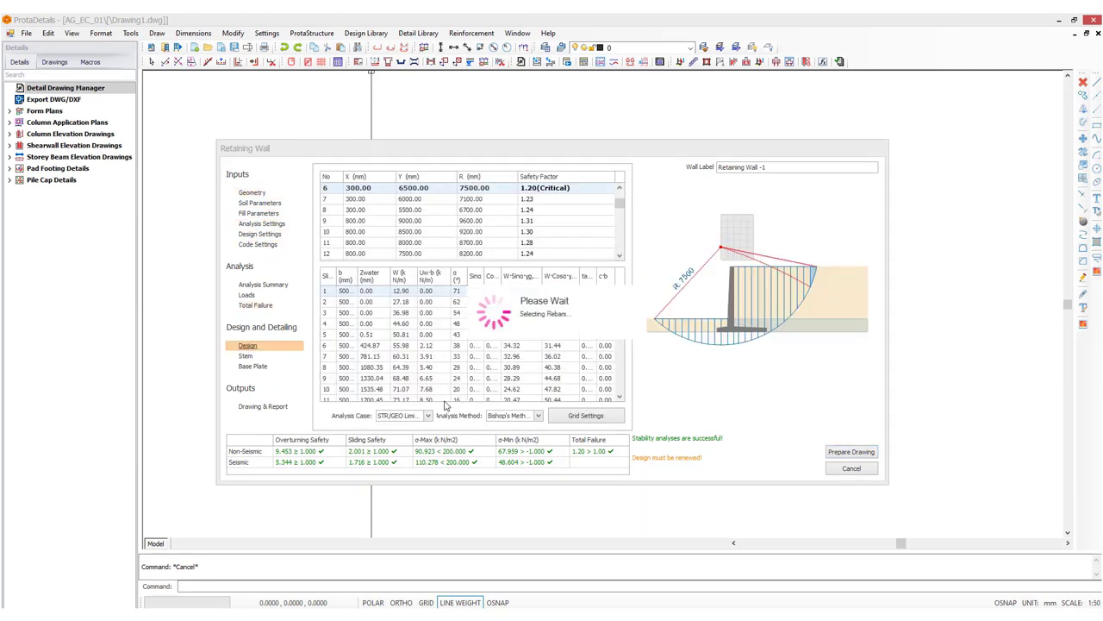
- Prepare the retaining wall section and elevation drawings and pan to view them
{"action": "left_click", "coordinate": [852, 454]}
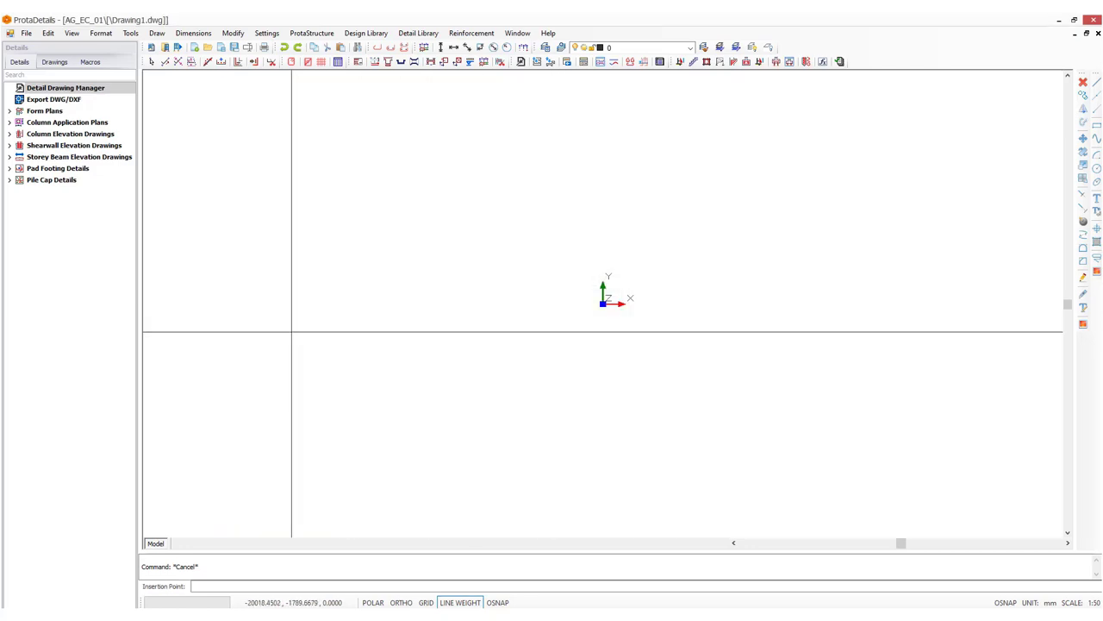
{"action": "scroll", "coordinate": [400, 369], "scroll_direction": "up", "scroll_amount": 6}
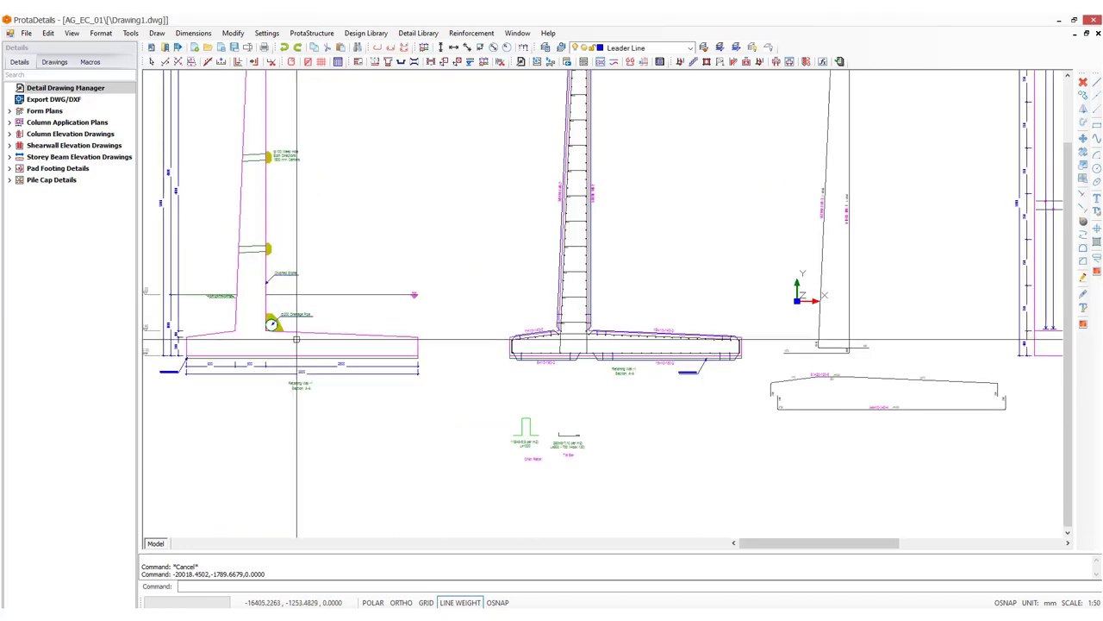
{"action": "scroll", "coordinate": [348, 382], "scroll_direction": "down", "scroll_amount": 5}
{"action": "middle_click_drag", "start_coordinate": [586, 365], "coordinate": [635, 362]}
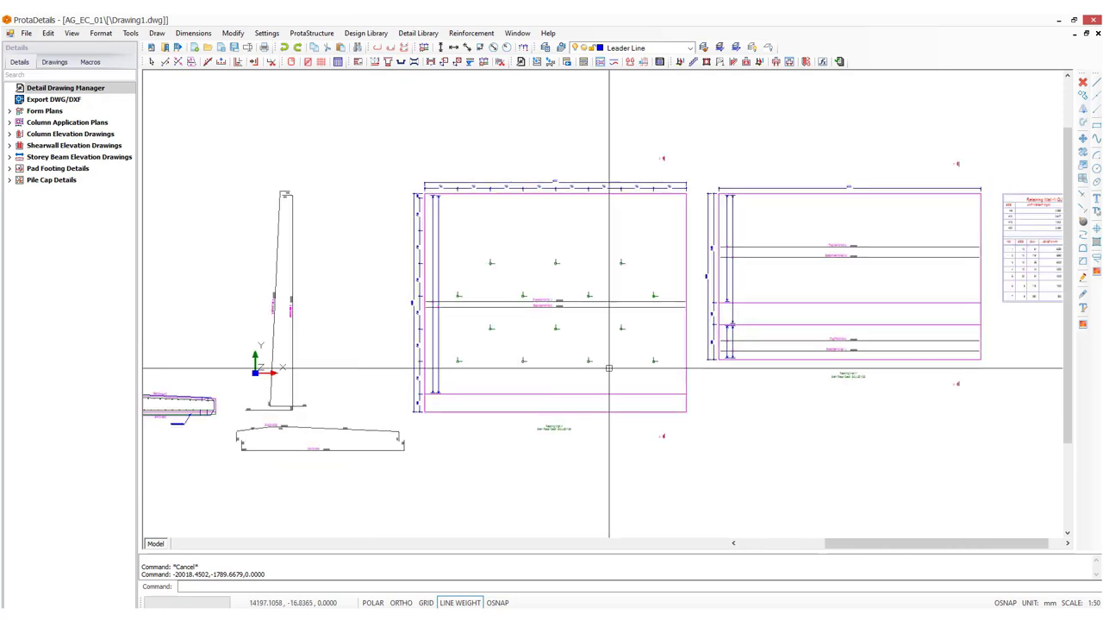
- Start a corbel design, check its loads, and update the Corbel1 design and reinforcement
{"action": "scroll", "coordinate": [635, 362], "scroll_direction": "down", "scroll_amount": 2}
{"action": "left_click", "coordinate": [365, 32]}
{"action": "left_click", "coordinate": [368, 92]}
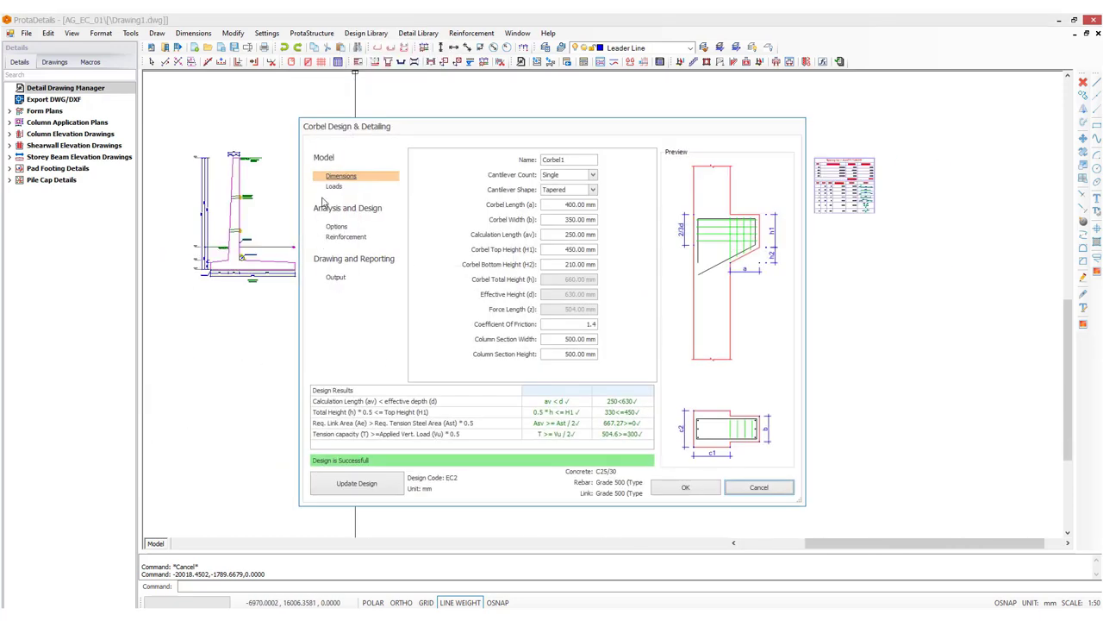
{"action": "left_click", "coordinate": [334, 186]}
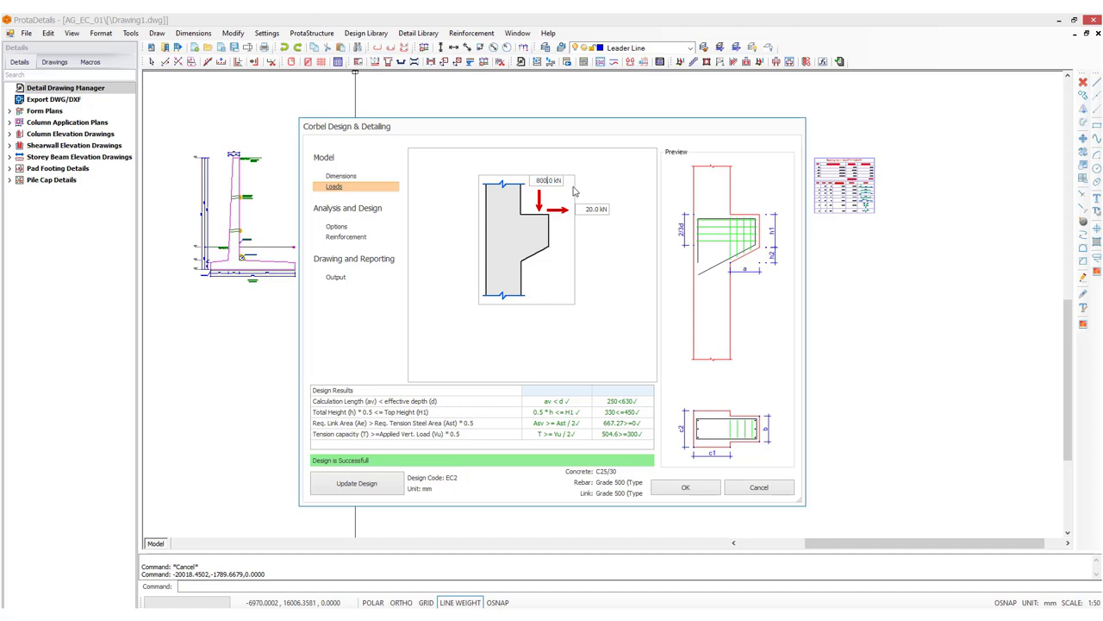
{"action": "left_click", "coordinate": [353, 488]}
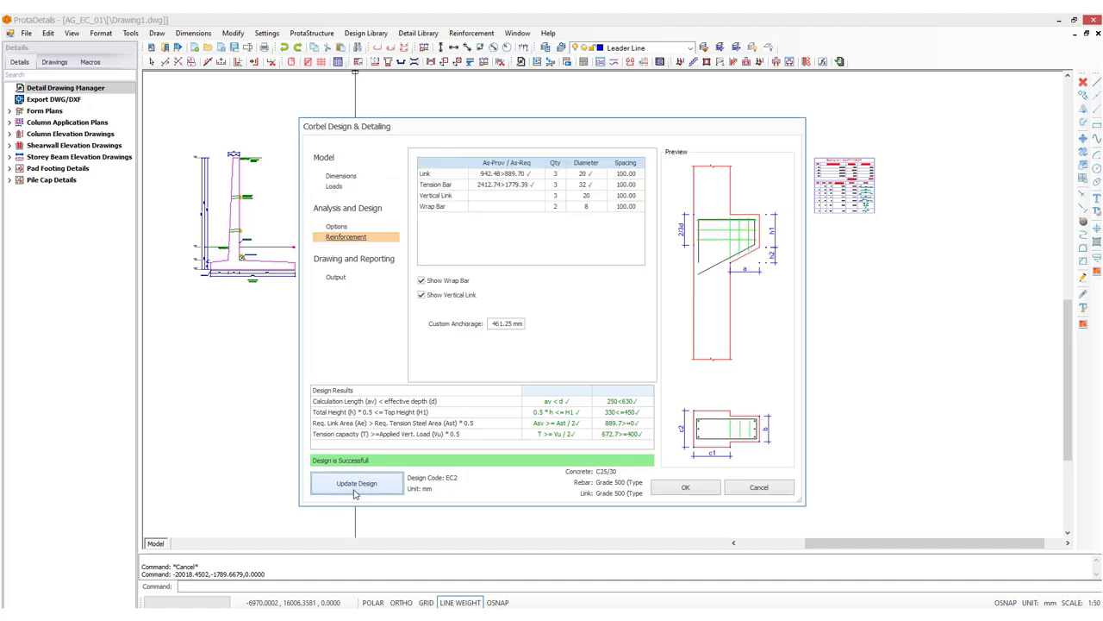
{"action": "left_click", "coordinate": [681, 488]}
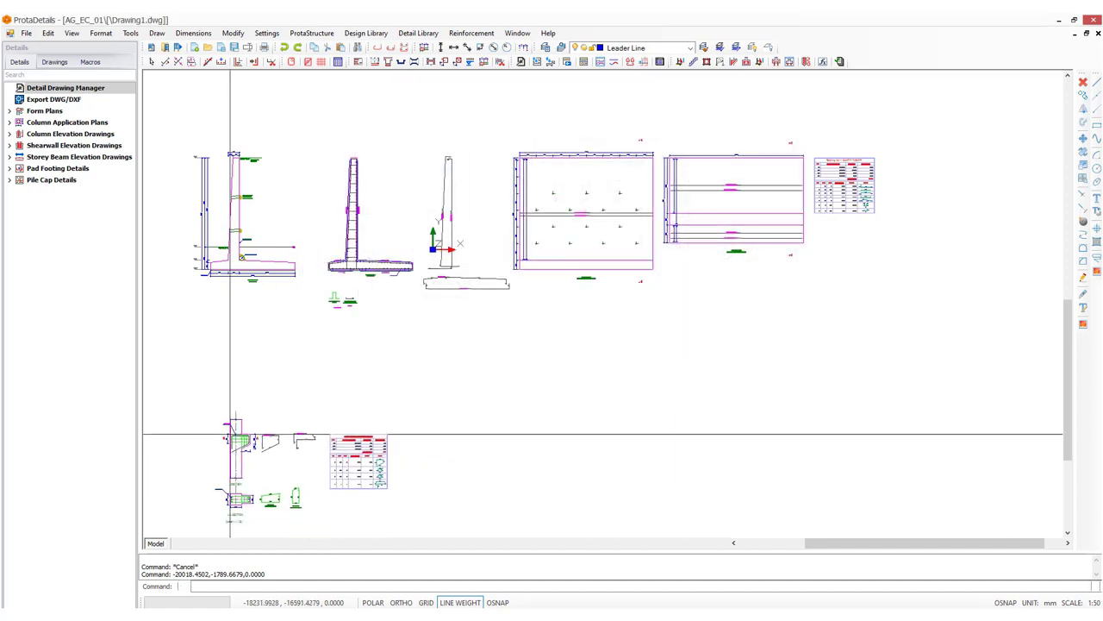
- Place the Corbel1 drawing with side view, A-A section and quantity take-off on the sheet
{"action": "left_click", "coordinate": [217, 367]}
{"action": "scroll", "coordinate": [326, 433], "scroll_direction": "up", "scroll_amount": 5}
{"action": "scroll", "coordinate": [327, 433], "scroll_direction": "up", "scroll_amount": 2}
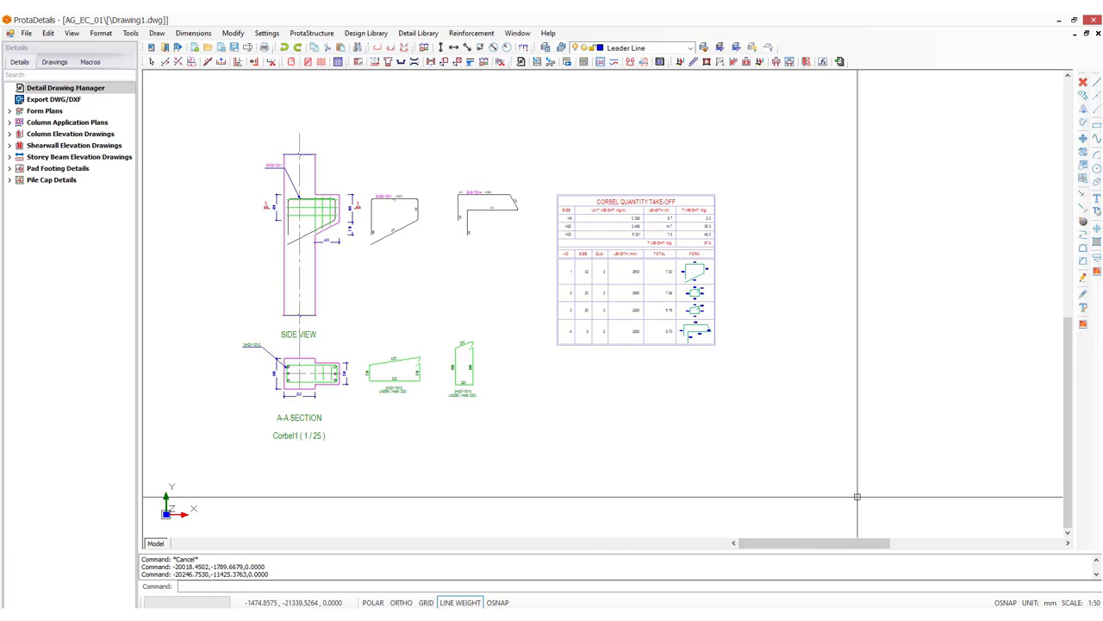
{"action": "left_click", "coordinate": [366, 33]}
- Design pile cap PC1 after checking its column loads and loading options
{"action": "left_click", "coordinate": [372, 138]}
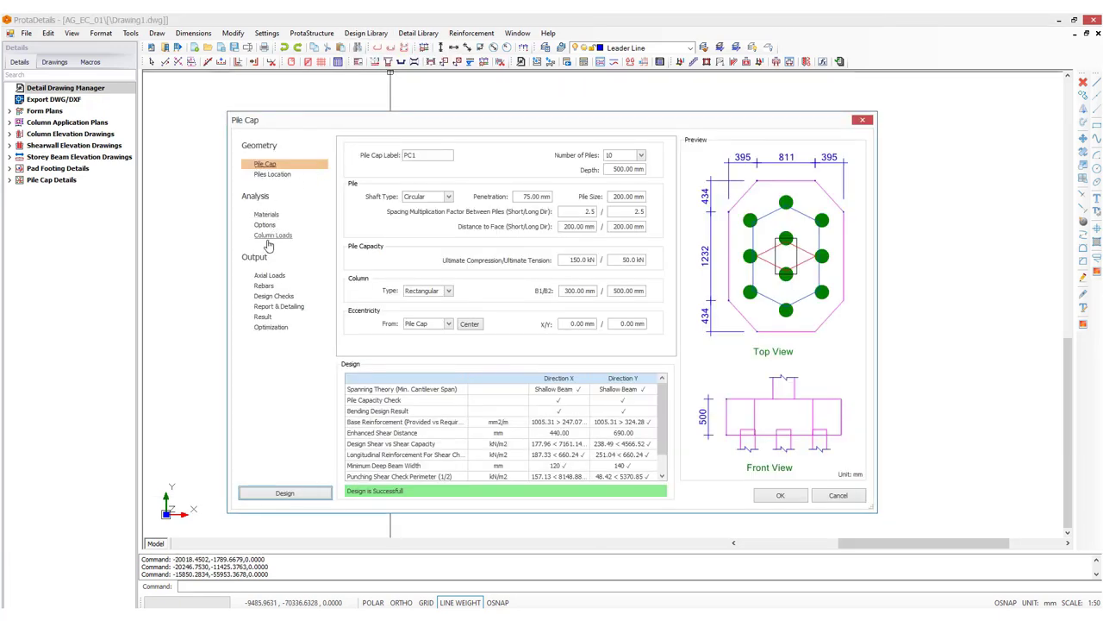
{"action": "left_click", "coordinate": [273, 236]}
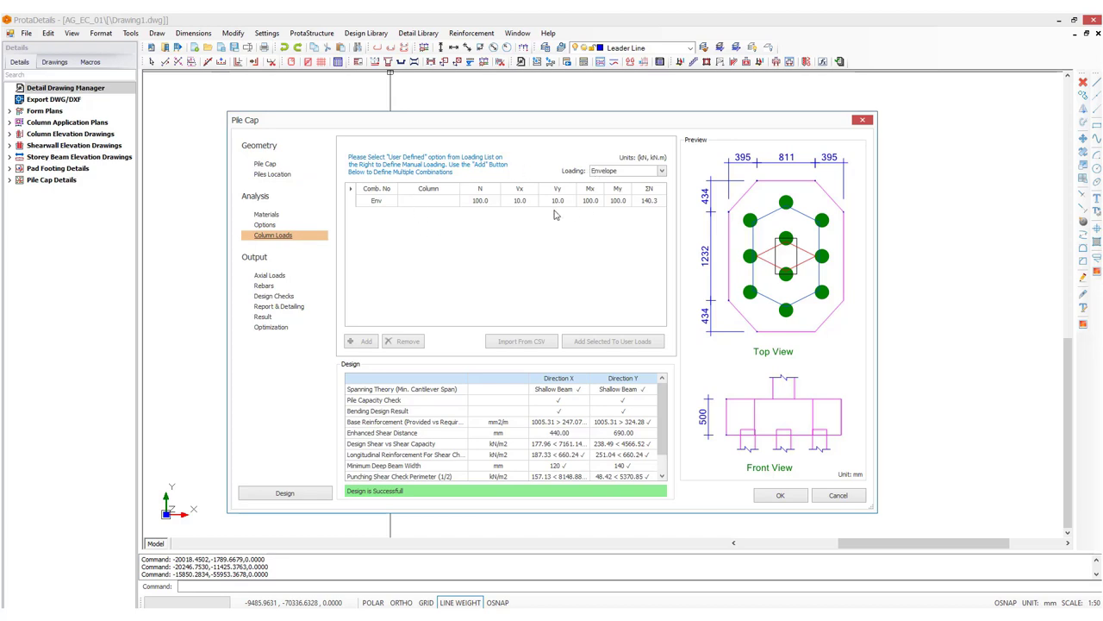
{"action": "left_click", "coordinate": [615, 173]}
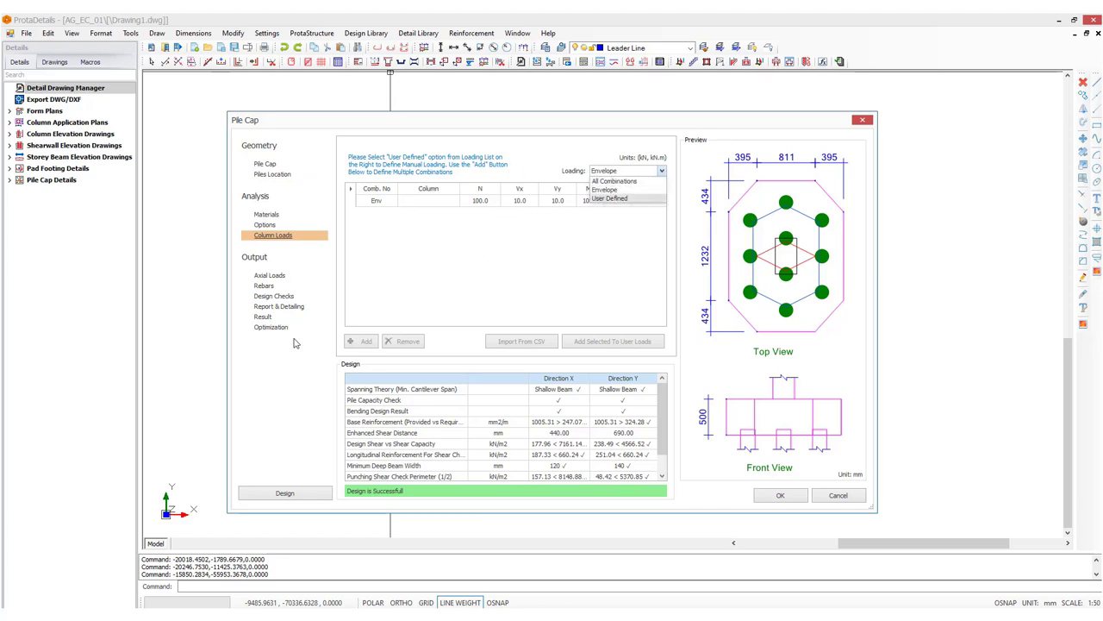
{"action": "left_click", "coordinate": [277, 493]}
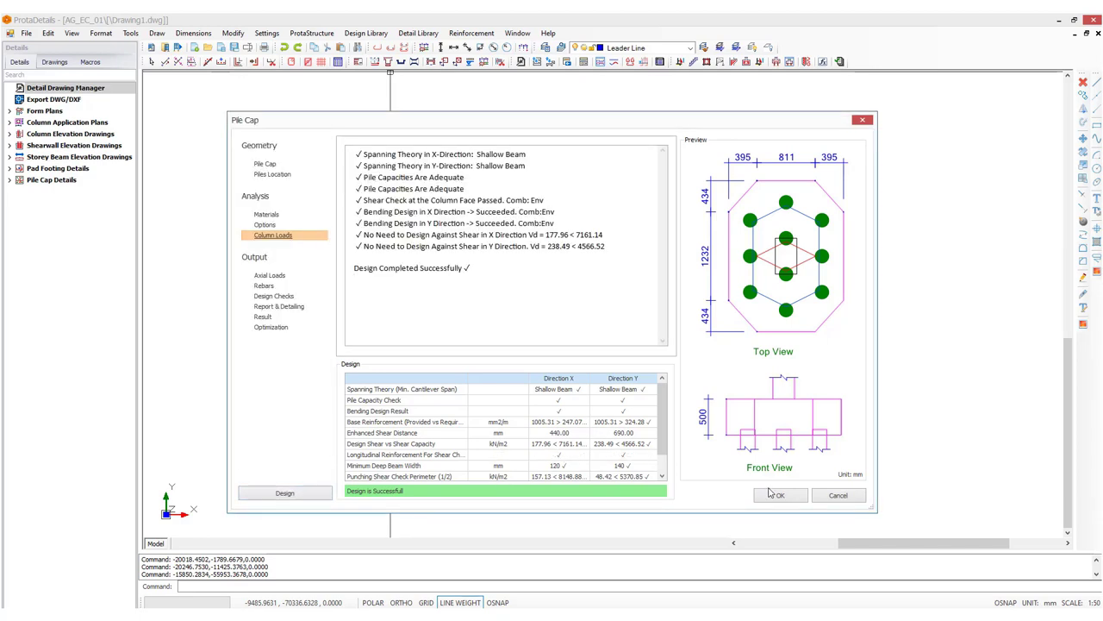
- Place the ten-pile cap drawing on the sheet and centre it in view
{"action": "left_click", "coordinate": [773, 495]}
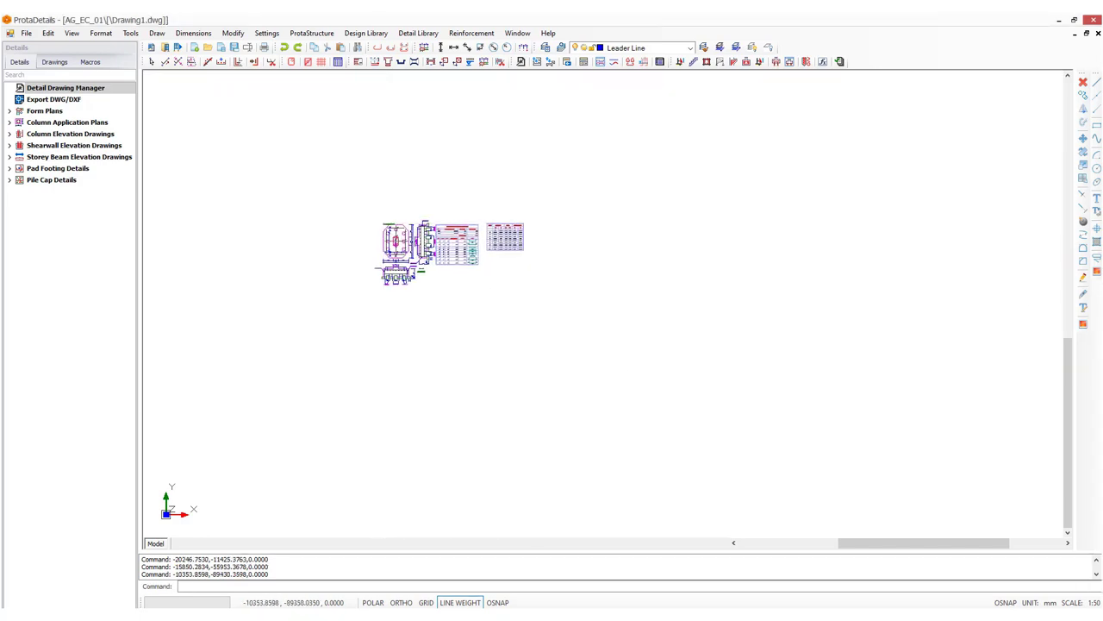
{"action": "left_click", "coordinate": [384, 224]}
{"action": "scroll", "coordinate": [384, 224], "scroll_direction": "up", "scroll_amount": 5}
{"action": "middle_click_drag", "start_coordinate": [374, 167], "coordinate": [269, 155]}
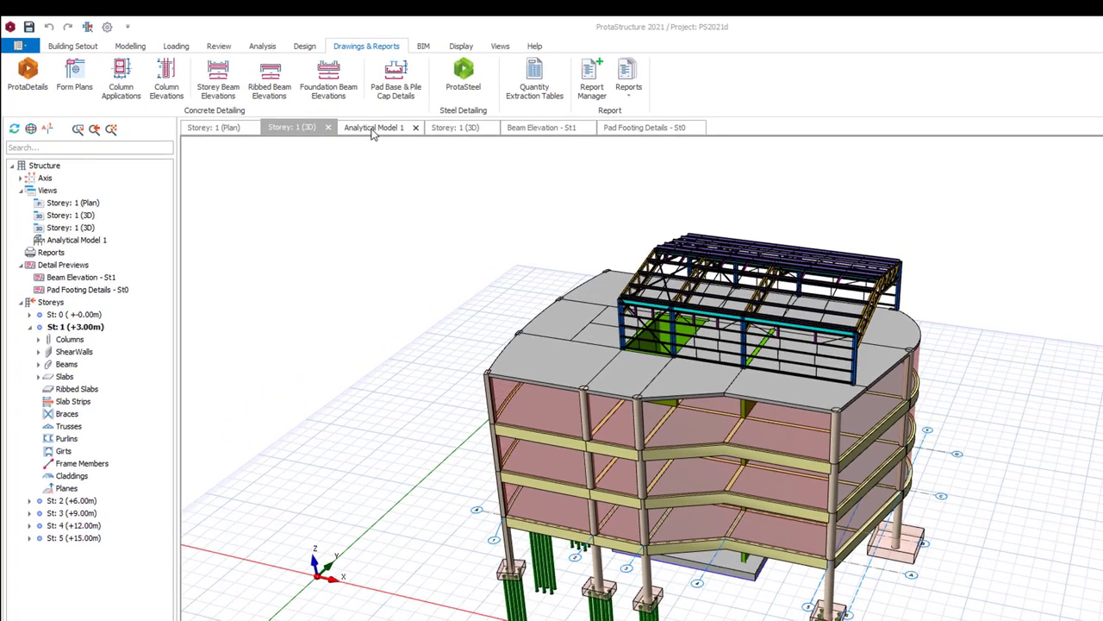
- Generate a column elevation drawing preview for storey St: 1 only
{"action": "left_click", "coordinate": [372, 127]}
{"action": "left_click", "coordinate": [455, 128]}
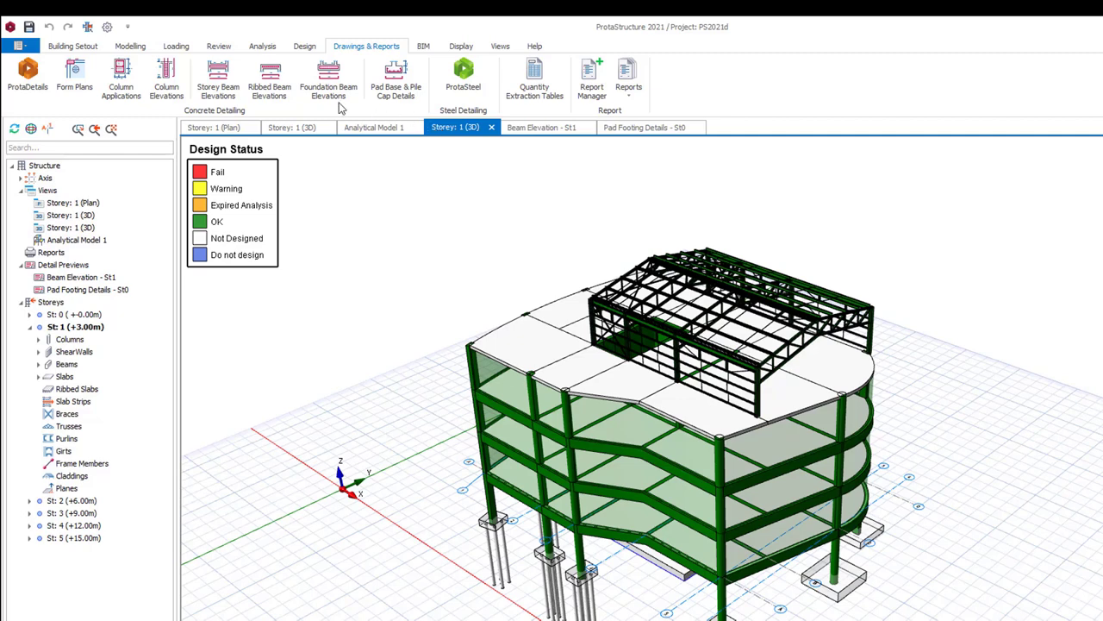
{"action": "left_click", "coordinate": [166, 82]}
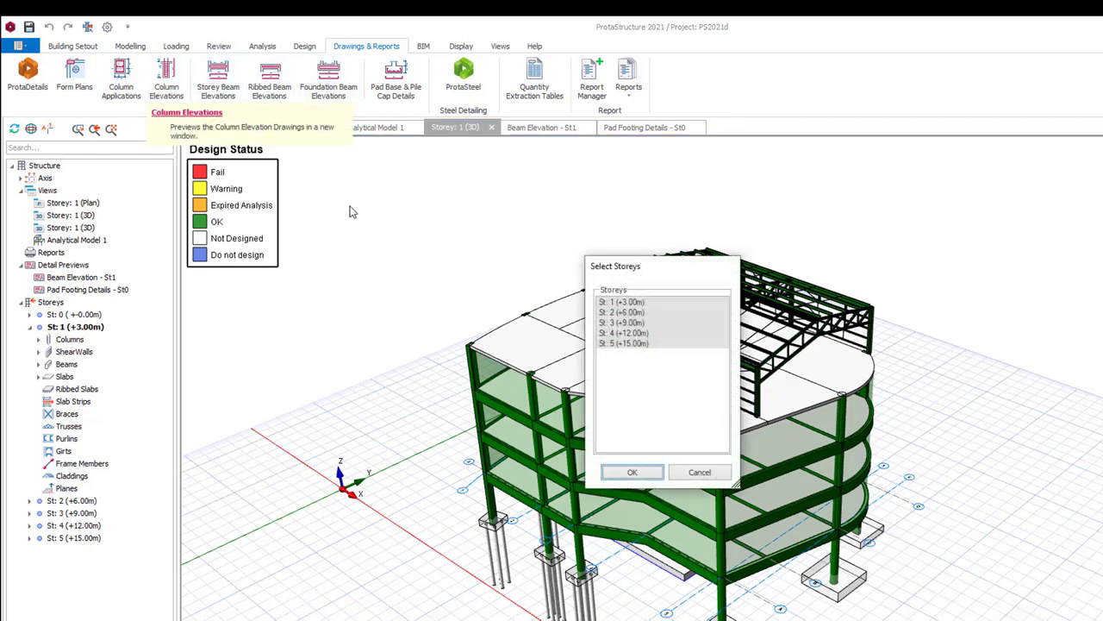
{"action": "left_click", "coordinate": [608, 303]}
{"action": "left_click", "coordinate": [631, 471]}
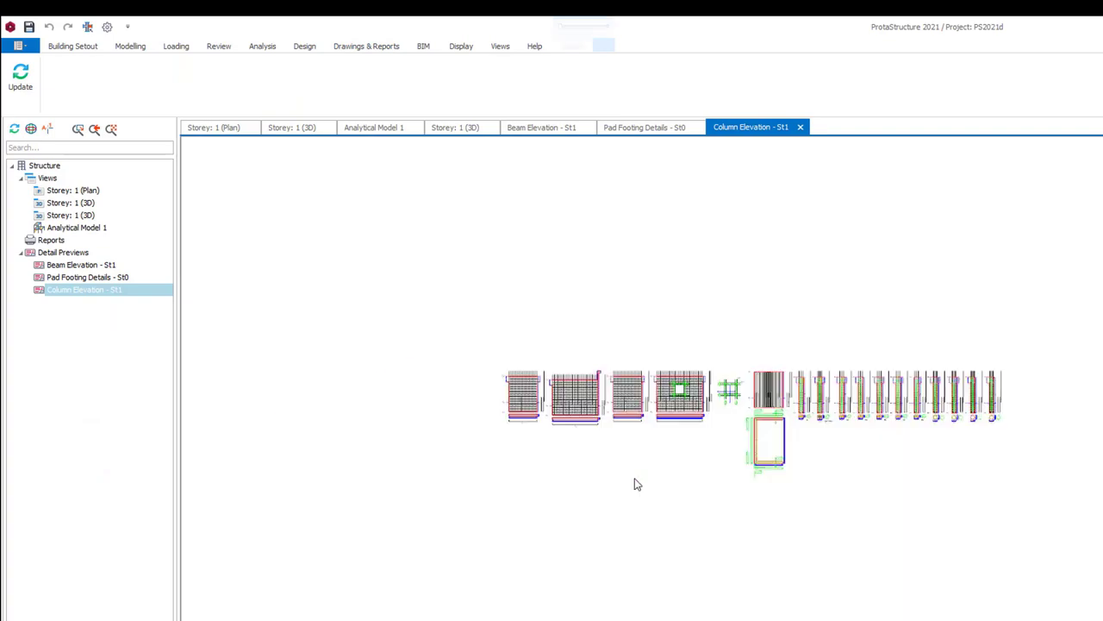
{"action": "scroll", "coordinate": [577, 421], "scroll_direction": "up", "scroll_amount": 4}
{"action": "mouse_move", "coordinate": [761, 419]}
{"action": "middle_mouse_down"}
{"action": "mouse_move", "coordinate": [505, 394]}
{"action": "mouse_move", "coordinate": [360, 406]}
{"action": "middle_mouse_up"}
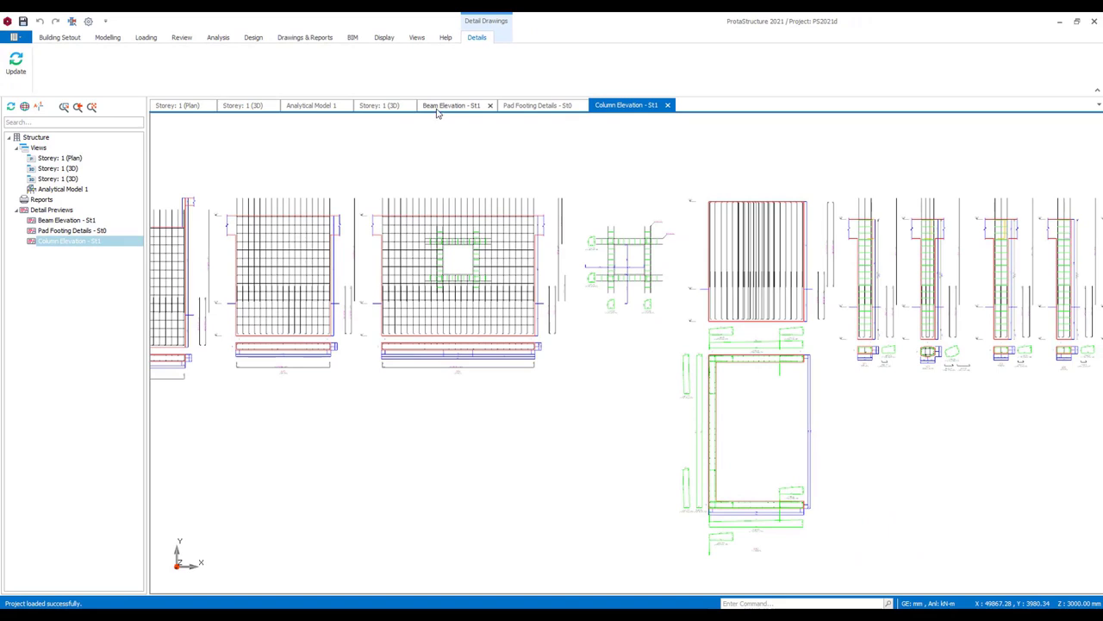
- Compare it with the storey 1 beam elevation and pad footing detail previews
{"action": "left_click", "coordinate": [437, 107]}
{"action": "left_click", "coordinate": [520, 107]}
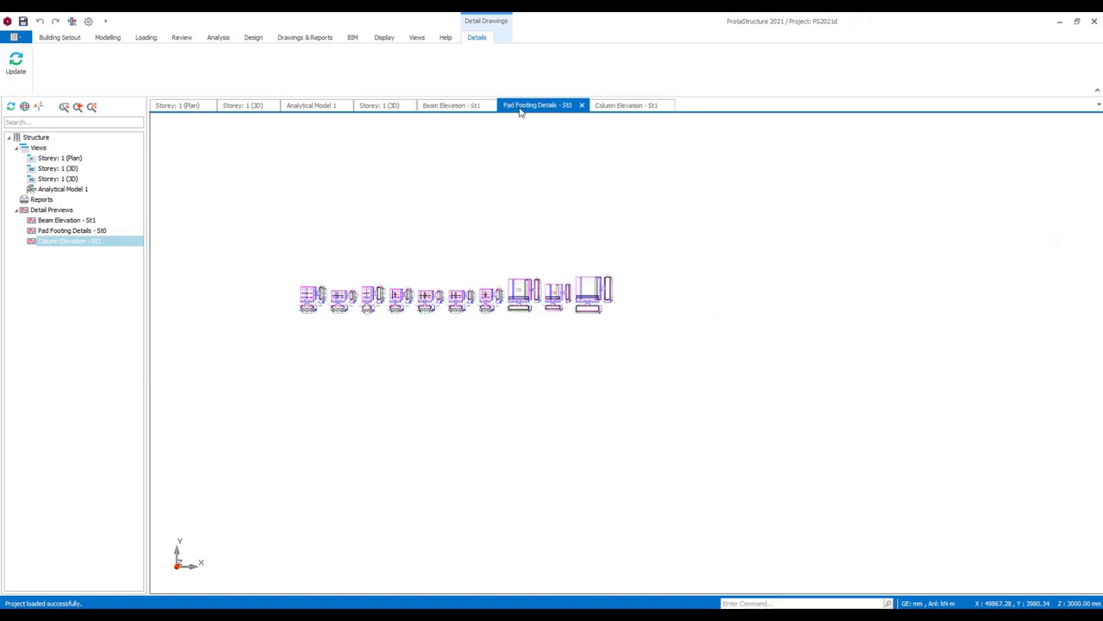
{"action": "scroll", "coordinate": [310, 297], "scroll_direction": "up", "scroll_amount": 5}
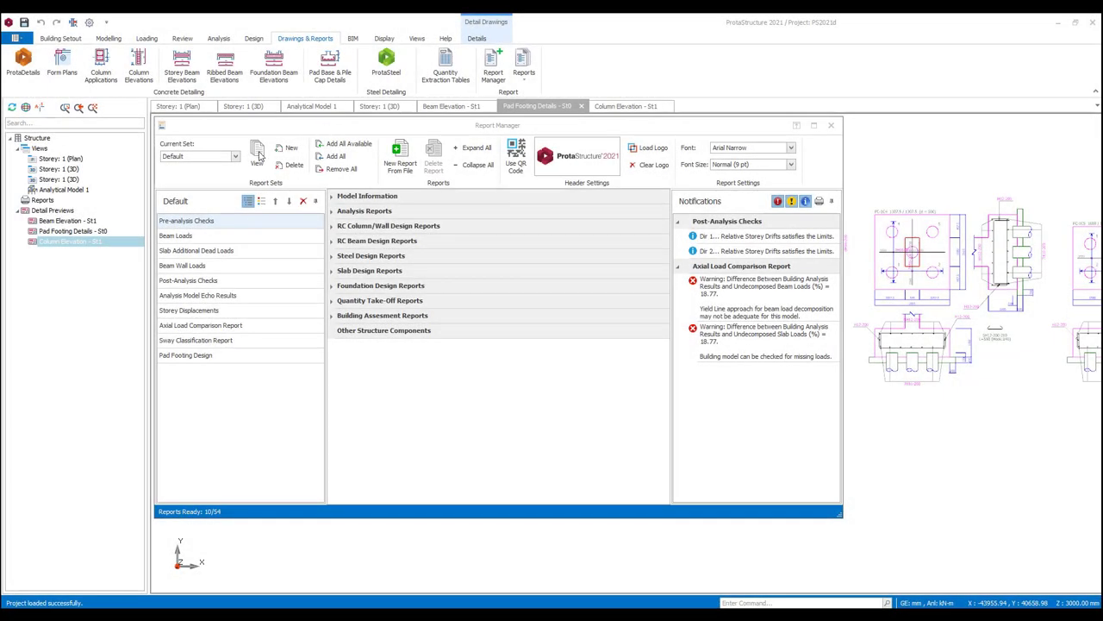
- Read the Default report's Vertical Load Cases and PC-1C10 Geometric Properties sections
{"action": "left_click", "coordinate": [257, 153]}
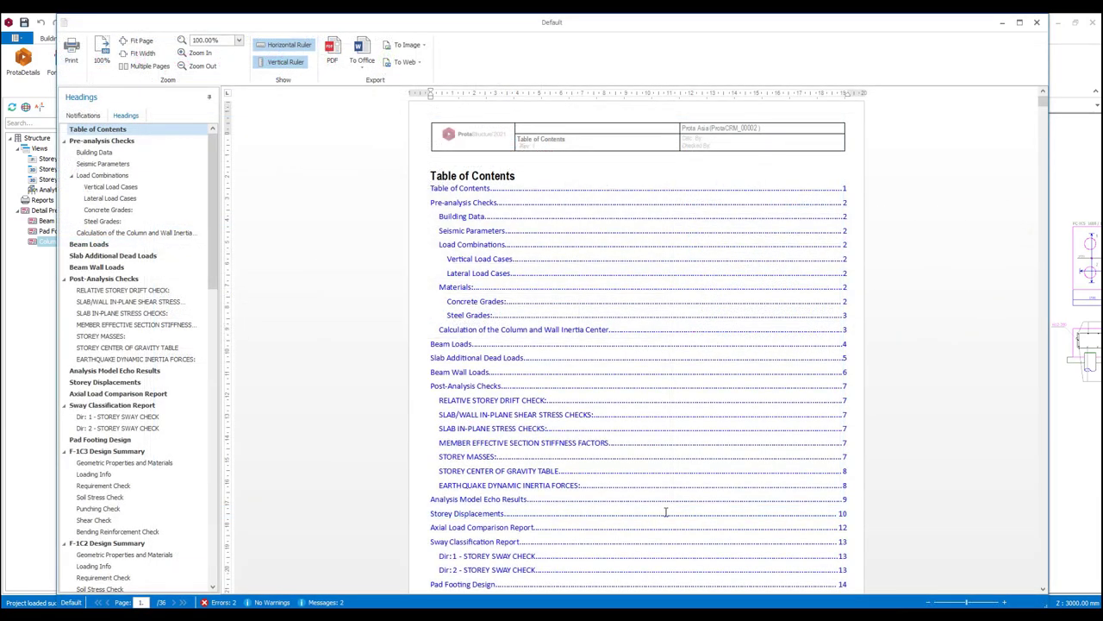
{"action": "left_click", "coordinate": [112, 187]}
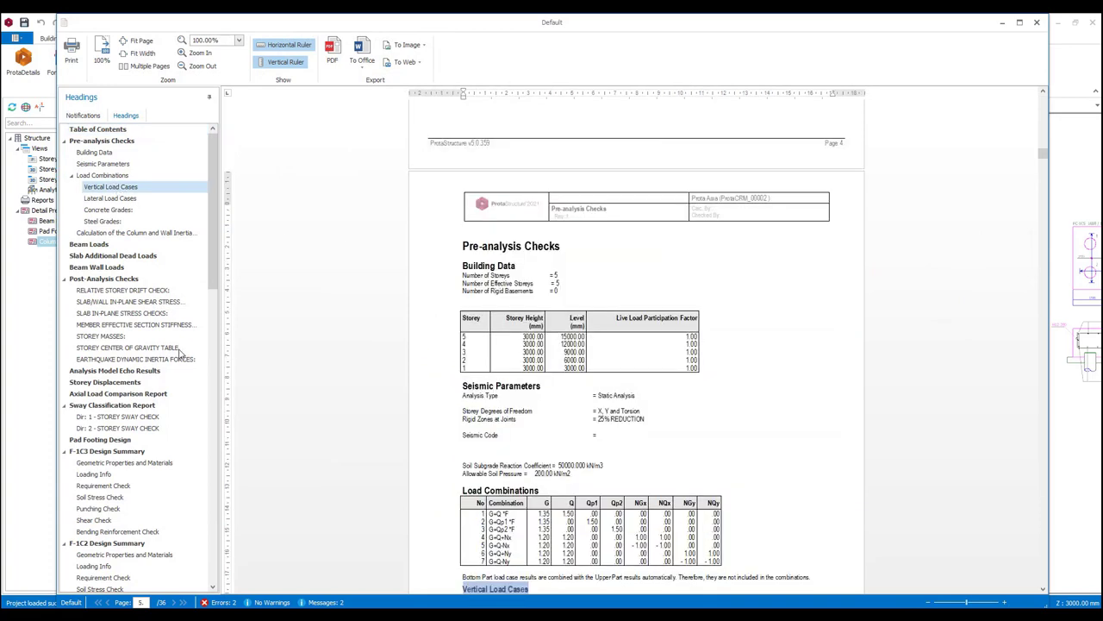
{"action": "scroll", "coordinate": [191, 384], "scroll_direction": "down", "scroll_amount": 10}
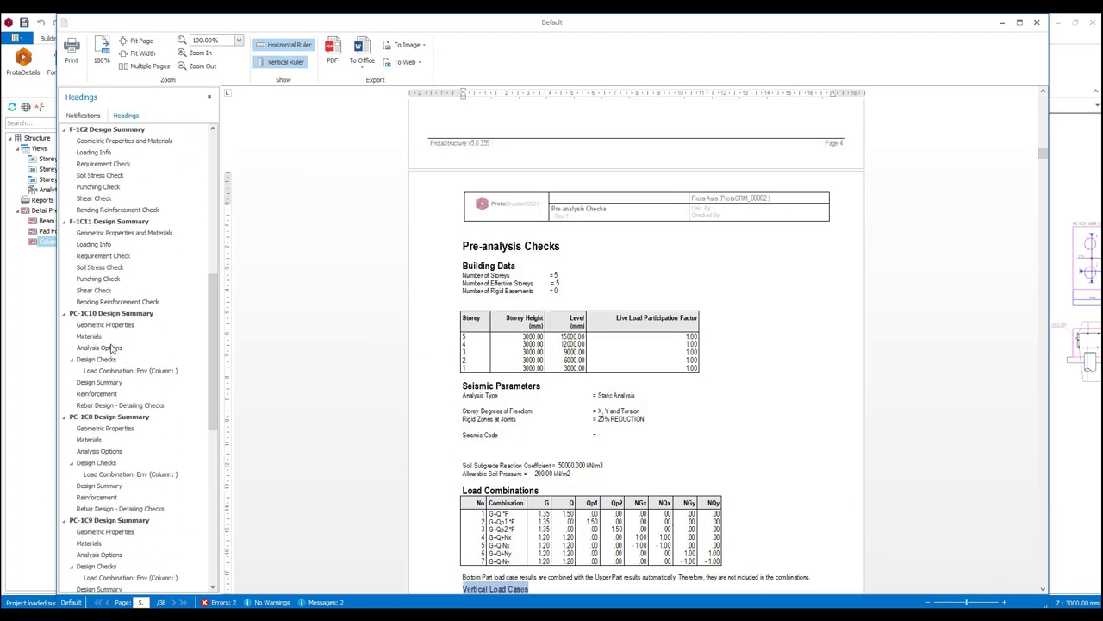
{"action": "left_click", "coordinate": [107, 325]}
{"action": "scroll", "coordinate": [648, 462], "scroll_direction": "down", "scroll_amount": 6}
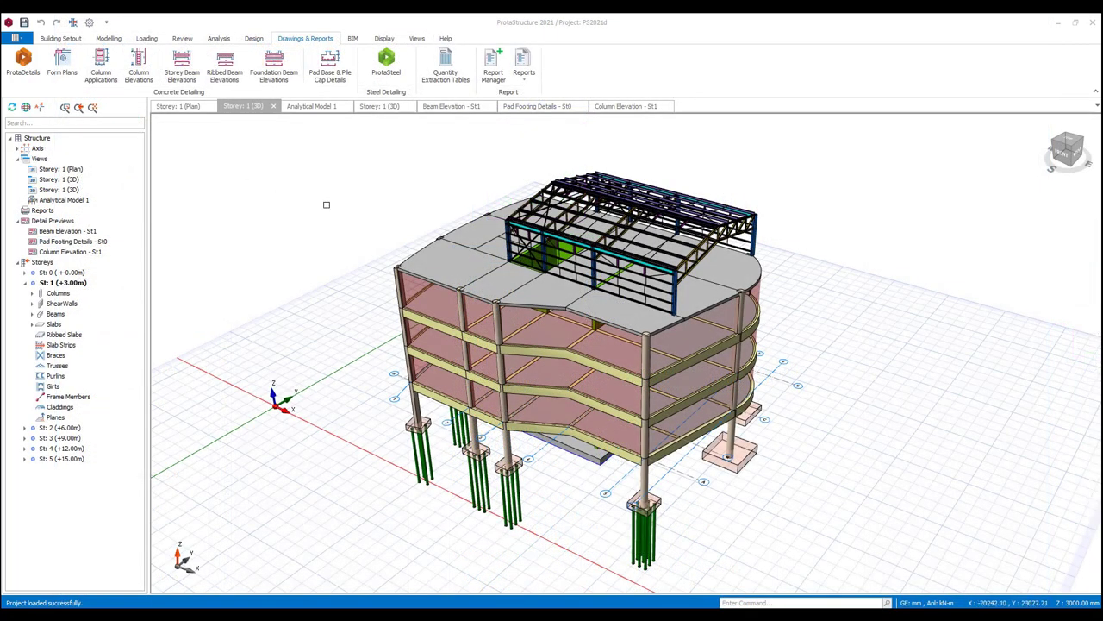
- Generate the project's detail drawings in ProtaDetails and zoom out over the full set of sheets
{"action": "left_click", "coordinate": [24, 60]}
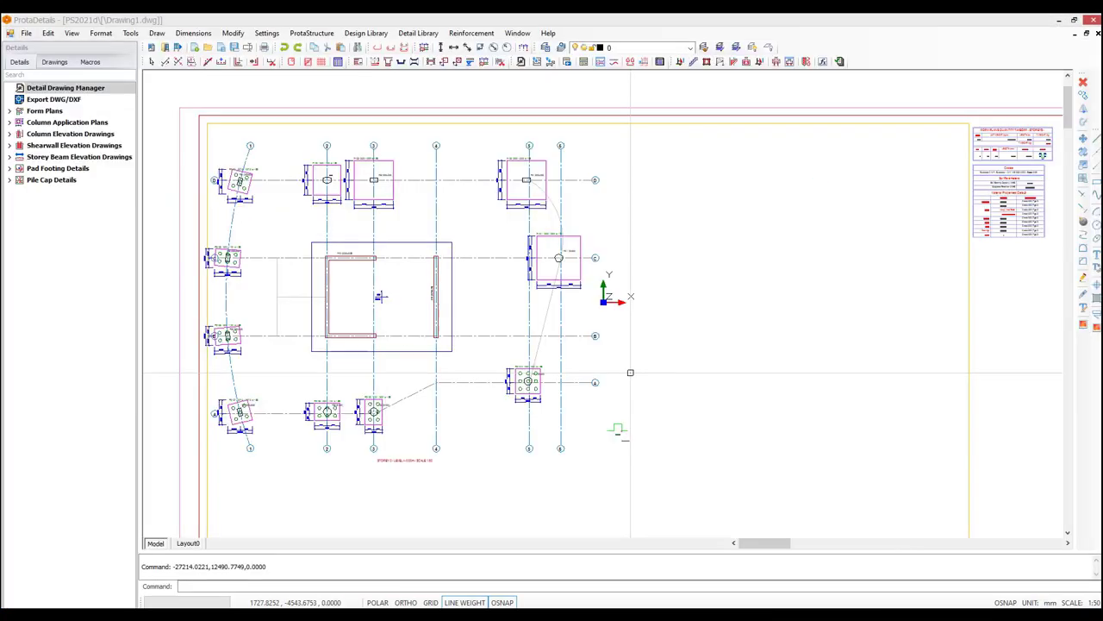
{"action": "scroll", "coordinate": [603, 353], "scroll_direction": "down", "scroll_amount": 8}
{"action": "scroll", "coordinate": [358, 323], "scroll_direction": "down", "scroll_amount": 6}
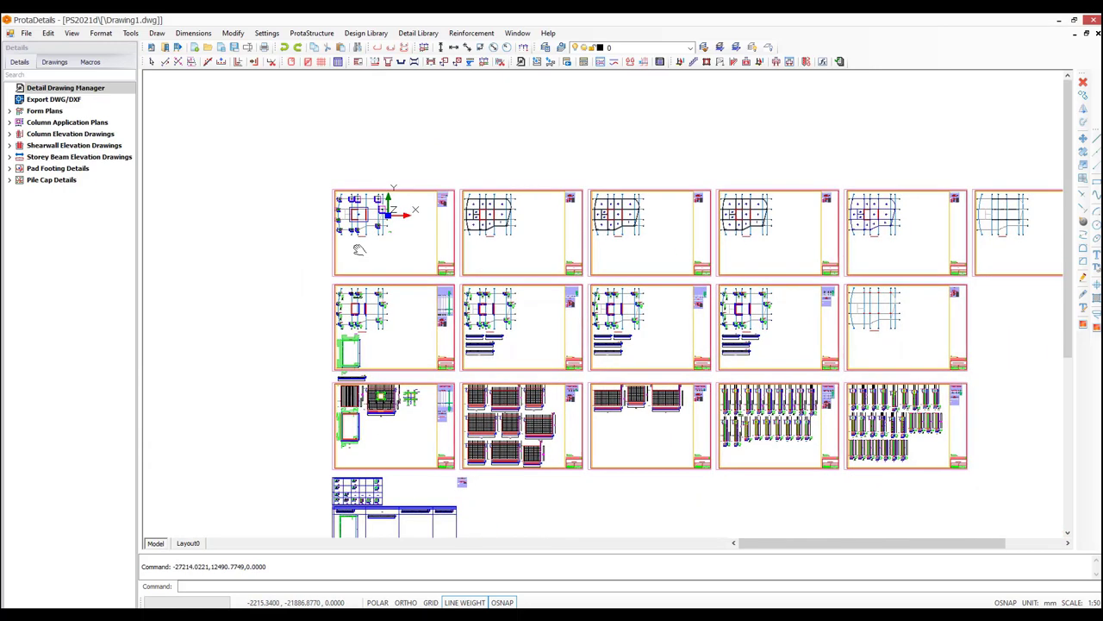
{"action": "middle_click_drag", "start_coordinate": [358, 322], "coordinate": [395, 374]}
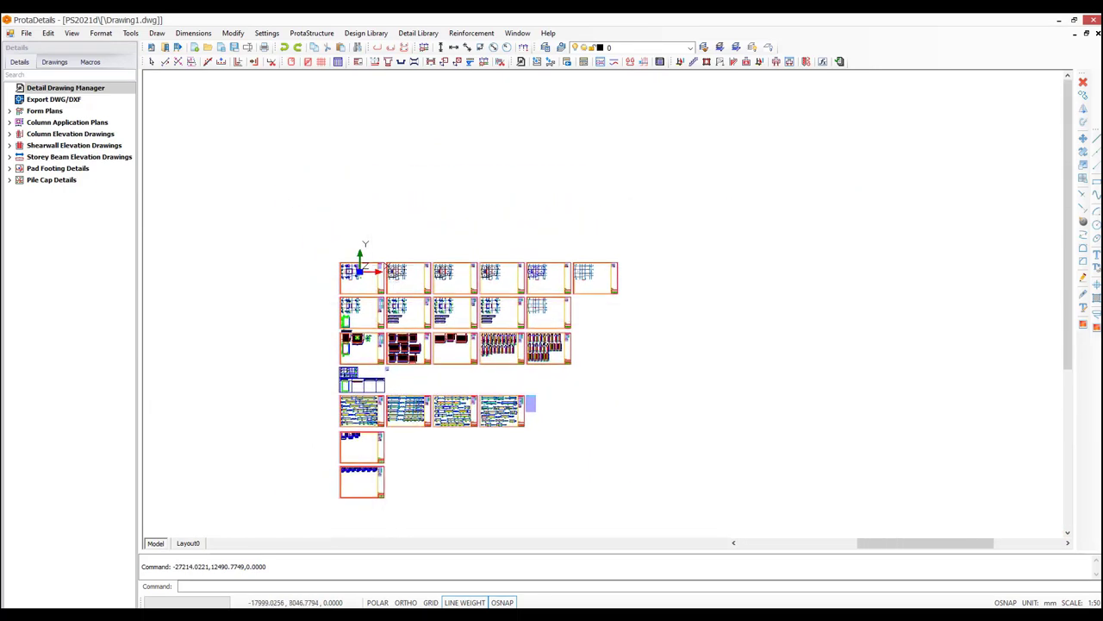
{"action": "scroll", "coordinate": [361, 302], "scroll_direction": "up", "scroll_amount": 8}
{"action": "scroll", "coordinate": [361, 302], "scroll_direction": "up", "scroll_amount": 3}
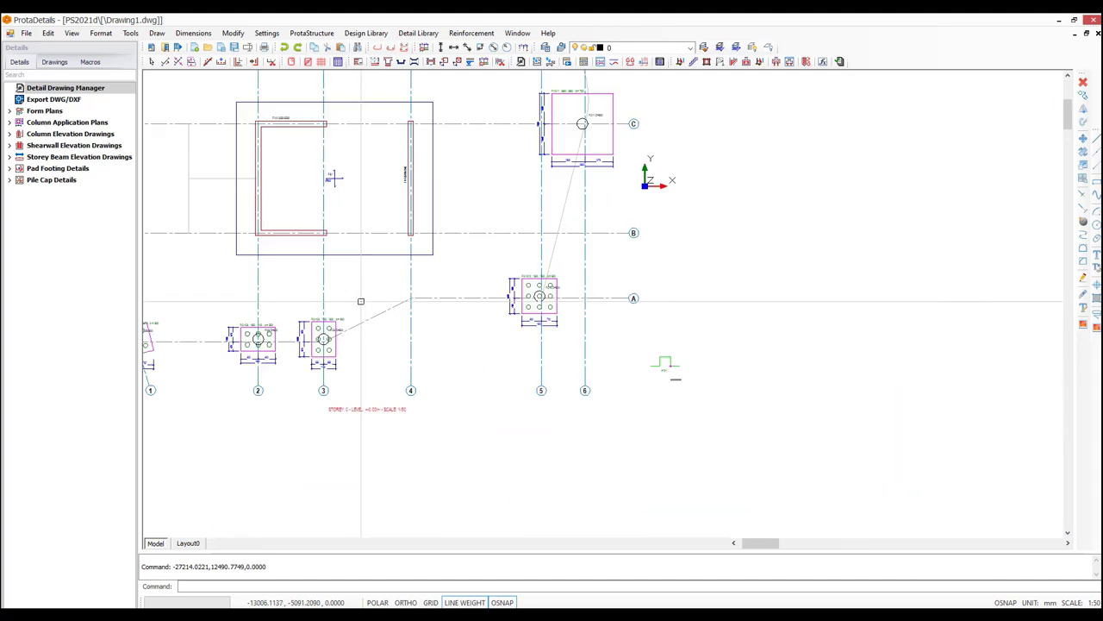
{"action": "scroll", "coordinate": [361, 302], "scroll_direction": "down", "scroll_amount": 8}
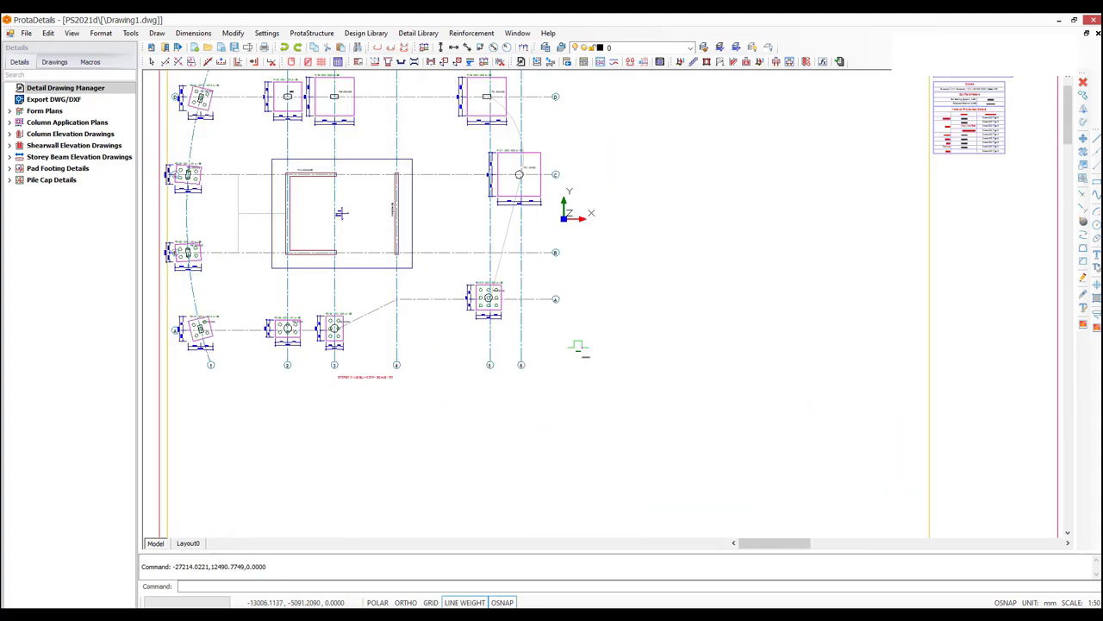
{"action": "middle_click_drag", "start_coordinate": [539, 399], "coordinate": [259, 139]}
{"action": "scroll", "coordinate": [601, 434], "scroll_direction": "up", "scroll_amount": 5}
{"action": "scroll", "coordinate": [601, 433], "scroll_direction": "up", "scroll_amount": 4}
{"action": "scroll", "coordinate": [601, 434], "scroll_direction": "down", "scroll_amount": 2}
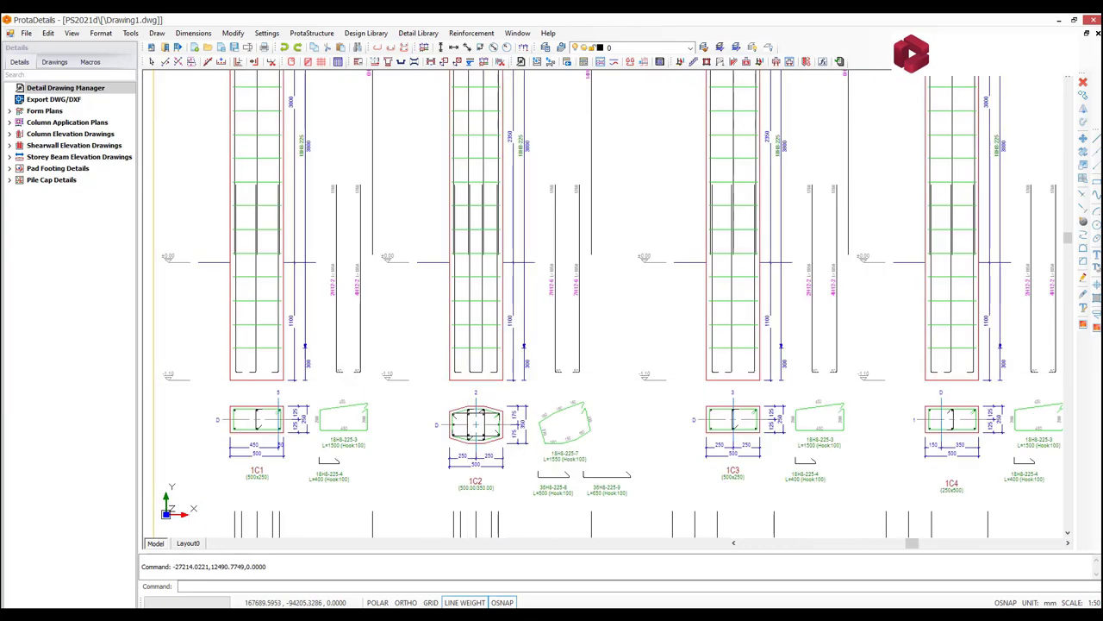
{"action": "scroll", "coordinate": [468, 345], "scroll_direction": "up", "scroll_amount": 2}
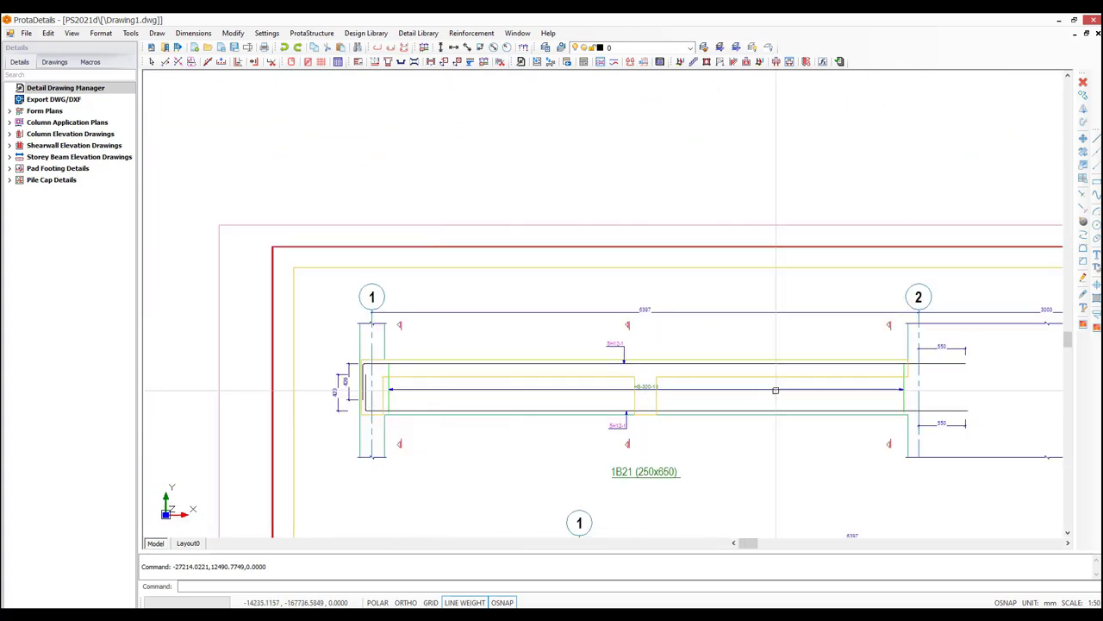
- Browse the beam elevations at gridlines 3-4, the rebar schedule and the pile cap sheets
{"action": "middle_click_drag", "start_coordinate": [590, 386], "coordinate": [372, 345]}
{"action": "middle_click_drag", "start_coordinate": [655, 345], "coordinate": [489, 360]}
{"action": "middle_click_drag", "start_coordinate": [827, 350], "coordinate": [581, 357]}
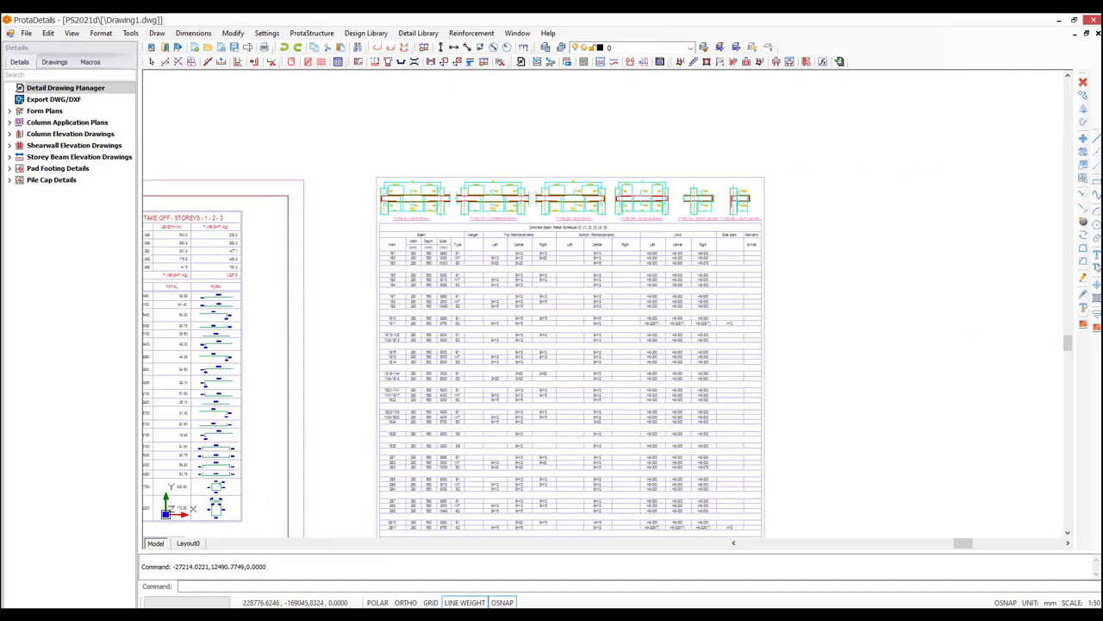
{"action": "scroll", "coordinate": [607, 323], "scroll_direction": "up", "scroll_amount": 5}
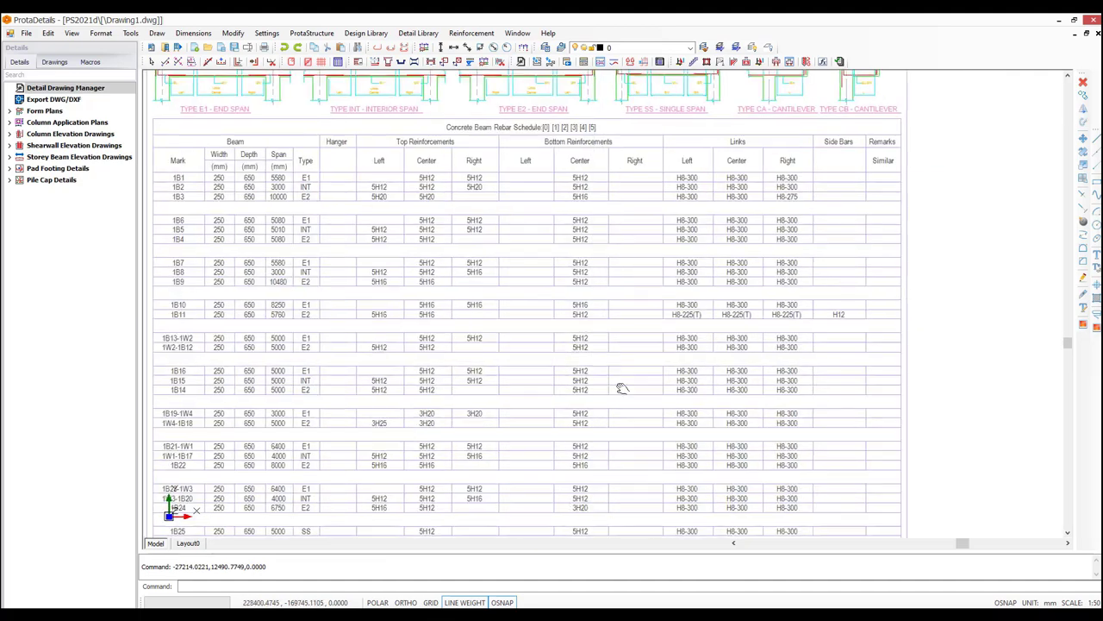
{"action": "middle_click_drag", "start_coordinate": [626, 392], "coordinate": [690, 455]}
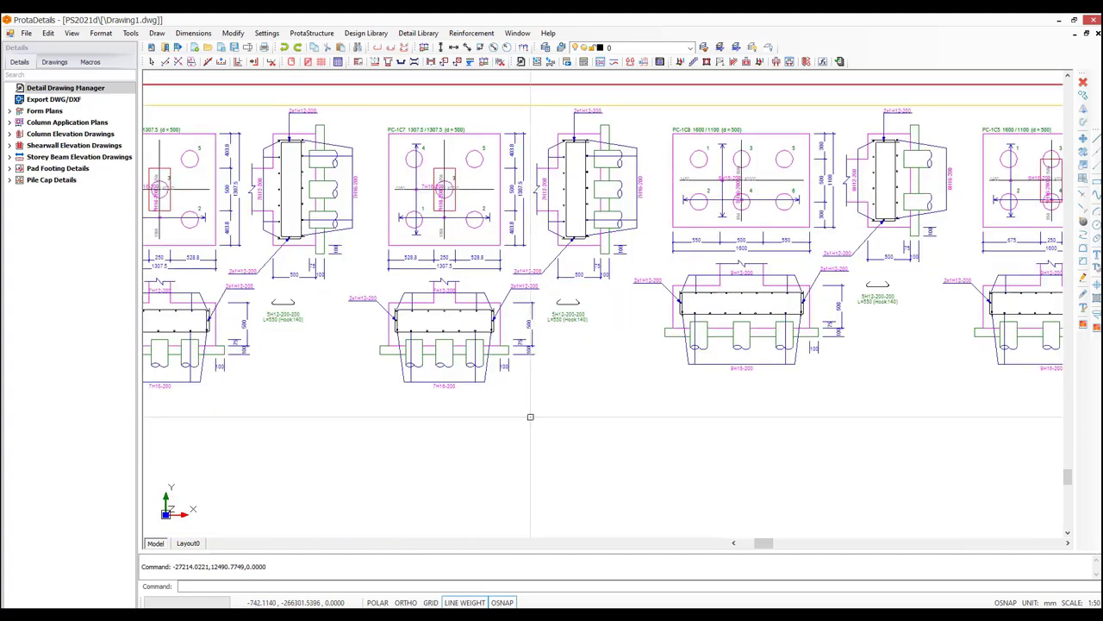
{"action": "scroll", "coordinate": [539, 426], "scroll_direction": "down", "scroll_amount": 5}
{"action": "middle_click_drag", "start_coordinate": [608, 457], "coordinate": [445, 215]}
{"action": "scroll", "coordinate": [617, 455], "scroll_direction": "up", "scroll_amount": 6}
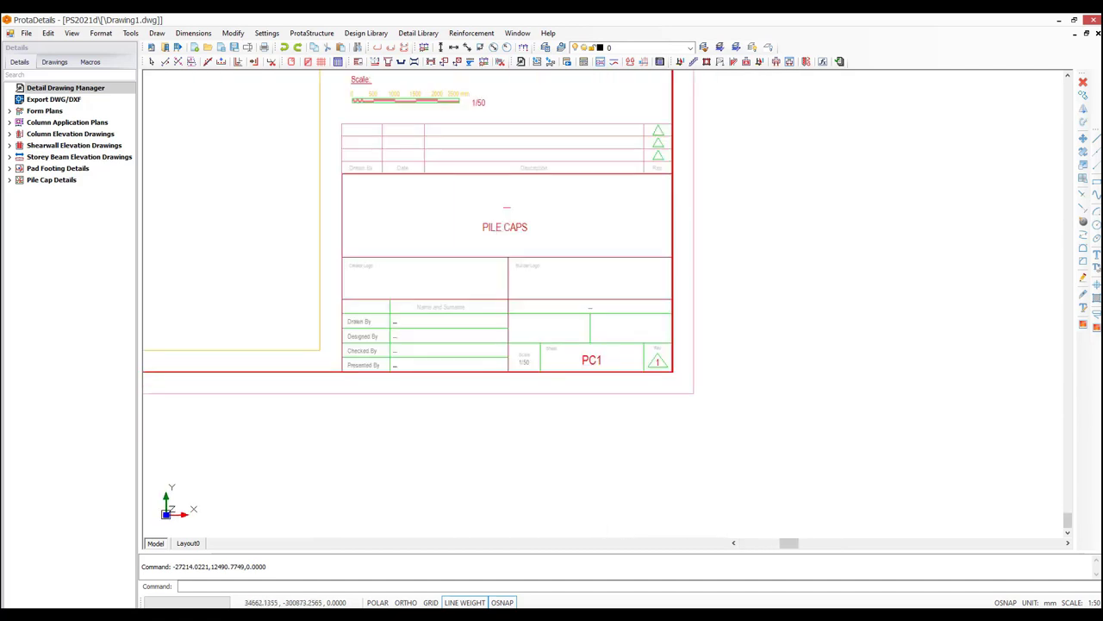
- Close the current drawing and draw a closed four-corner LINE outline on the empty sheet
{"action": "key", "text": "ctrl+F4"}
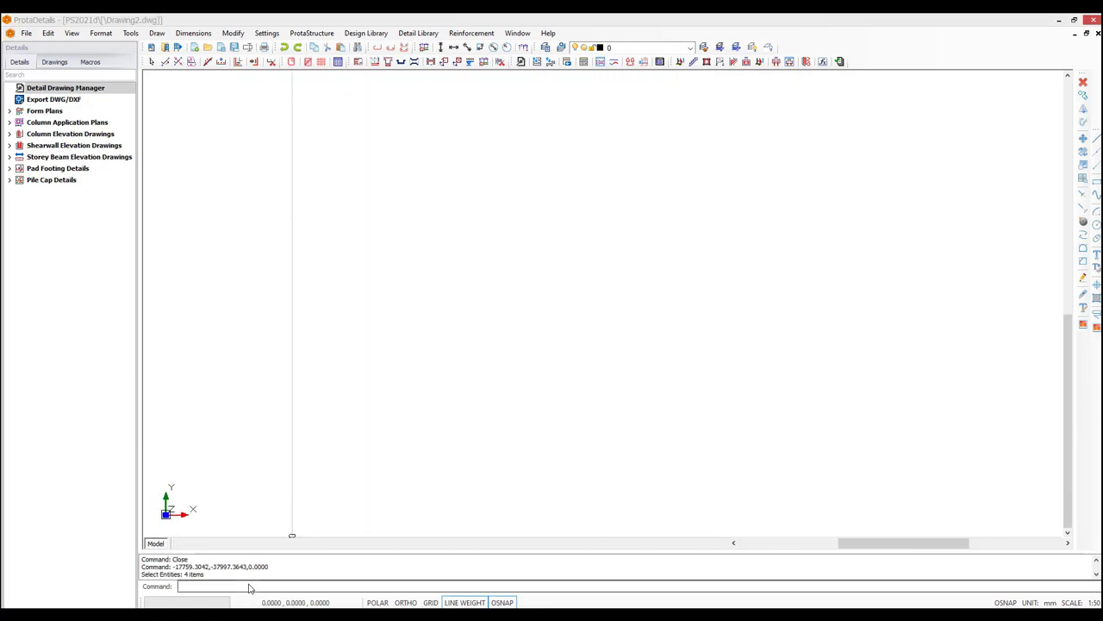
{"action": "left_click", "coordinate": [250, 584]}
{"action": "type", "text": "line"}
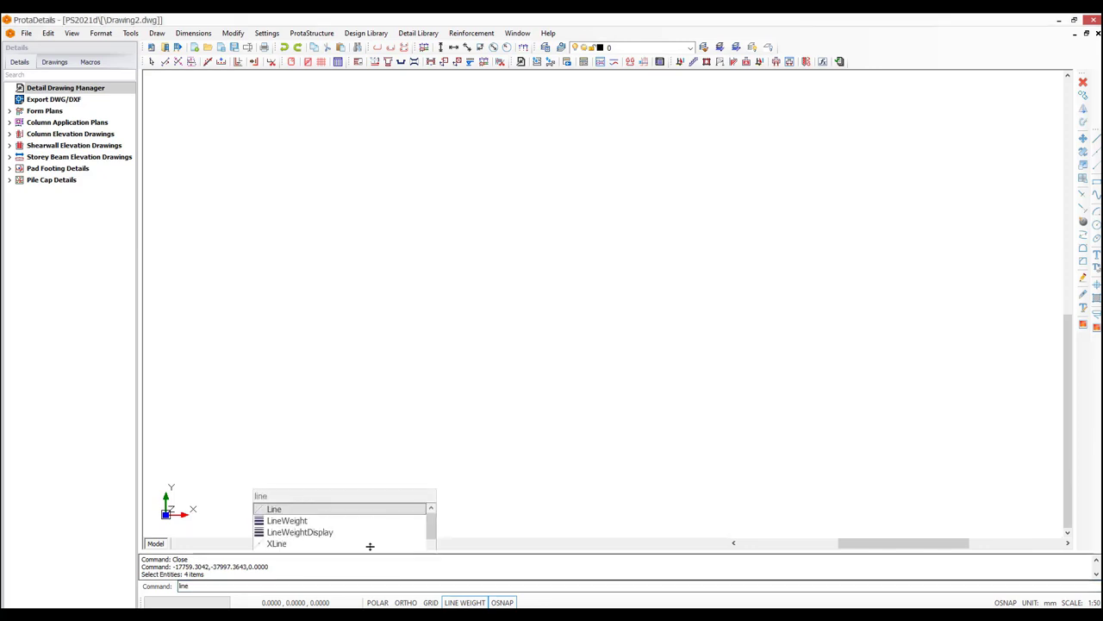
{"action": "left_click", "coordinate": [364, 509]}
{"action": "left_click", "coordinate": [290, 296]}
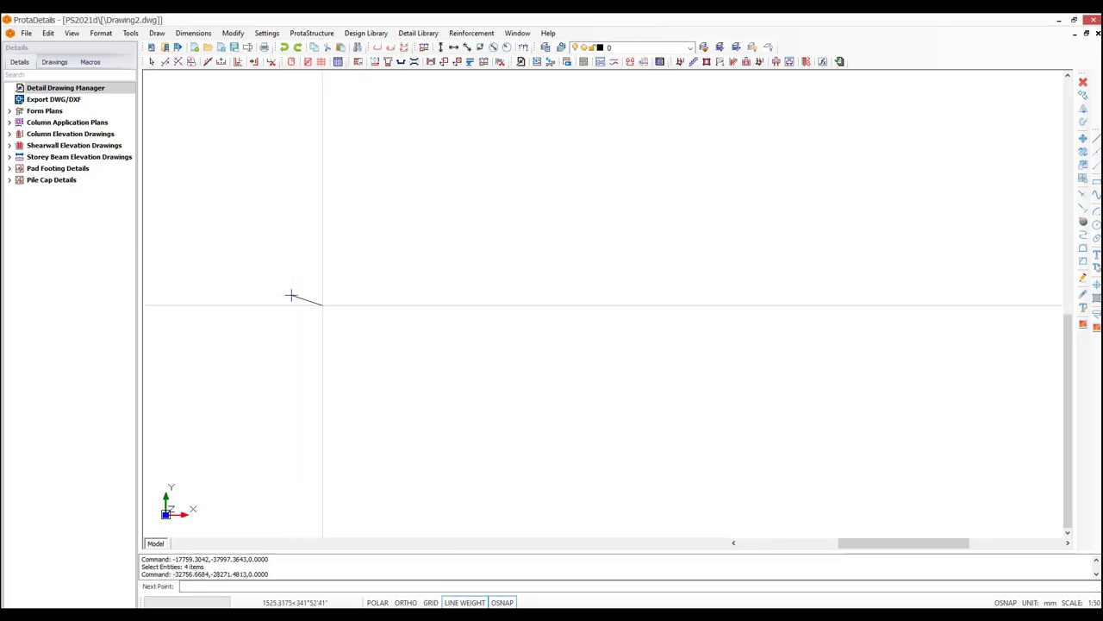
{"action": "left_click", "coordinate": [416, 349]}
{"action": "left_click", "coordinate": [336, 457]}
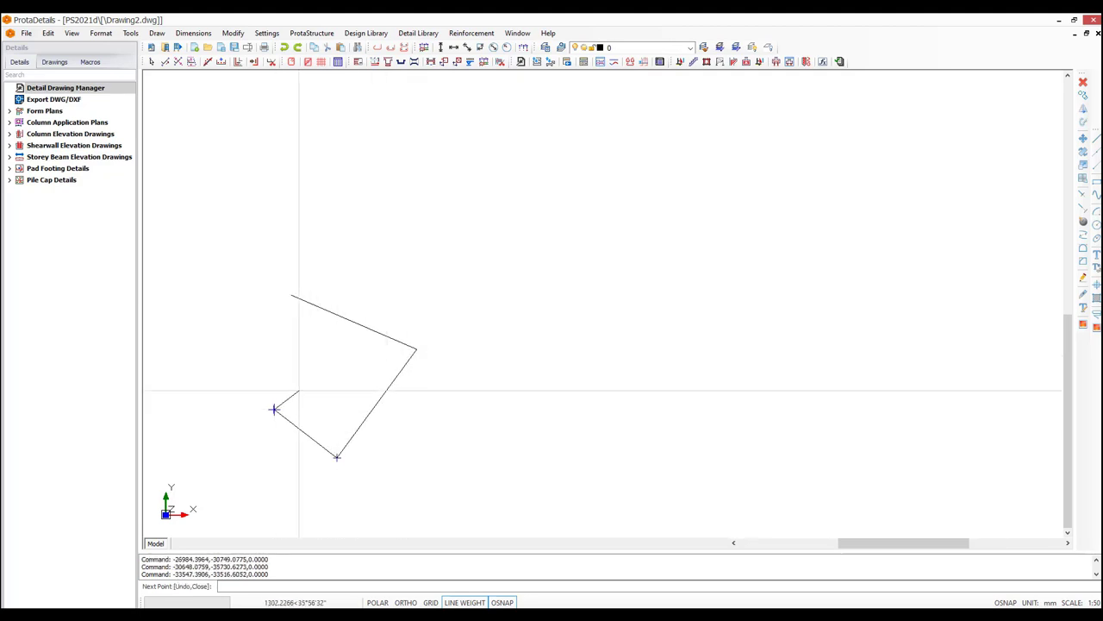
{"action": "right_click", "coordinate": [274, 408]}
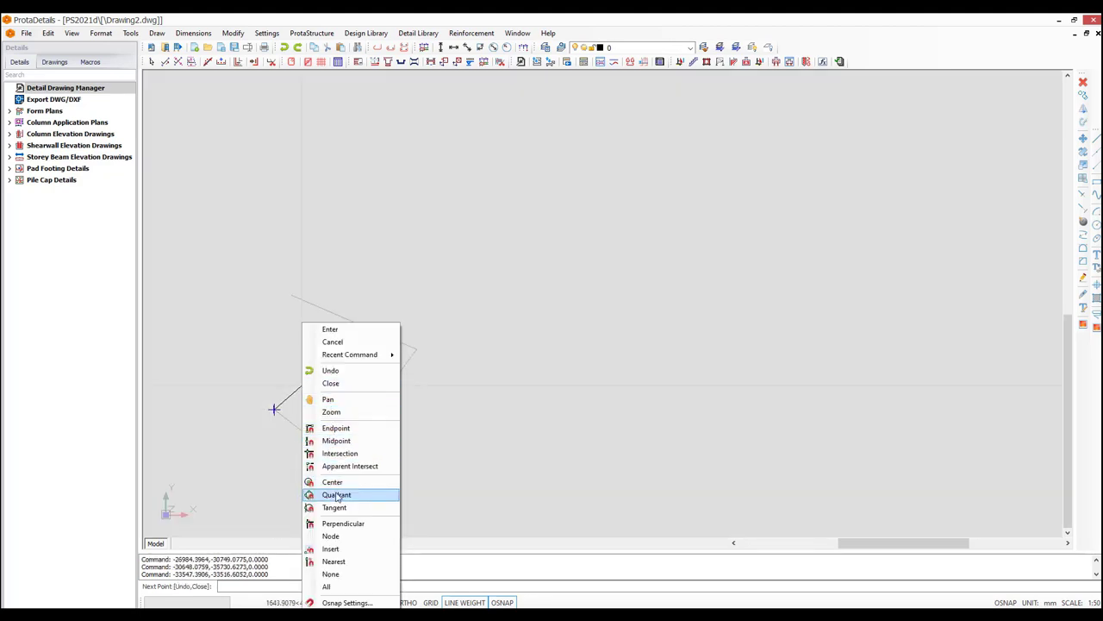
{"action": "left_click", "coordinate": [337, 383]}
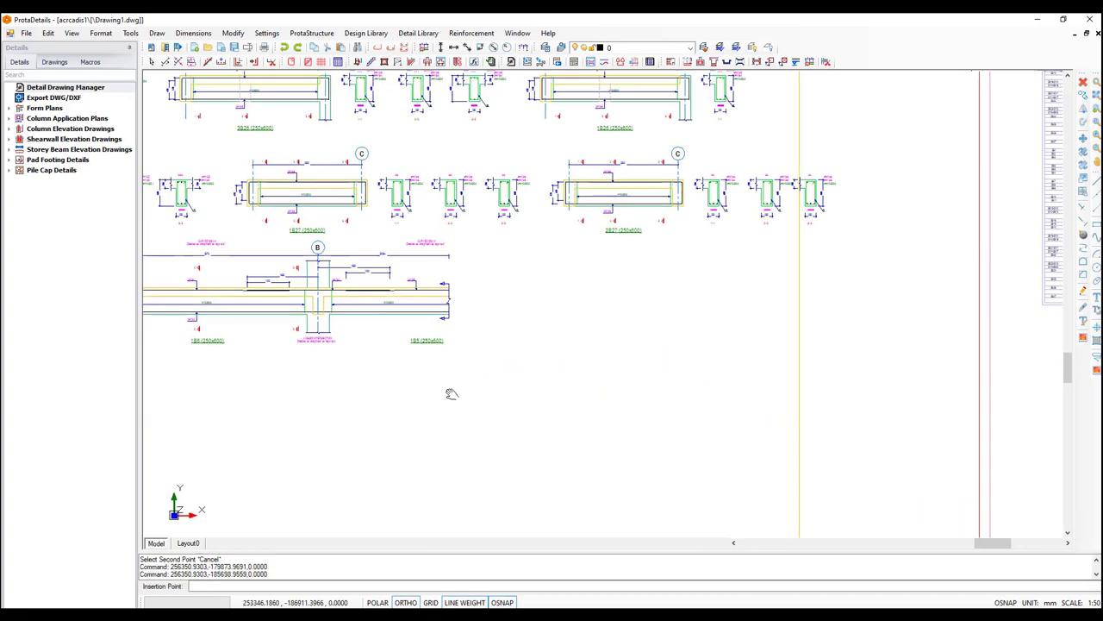
- Place the floating beam detail slightly up and to the left among the other details
{"action": "middle_click_drag", "start_coordinate": [524, 387], "coordinate": [373, 354]}
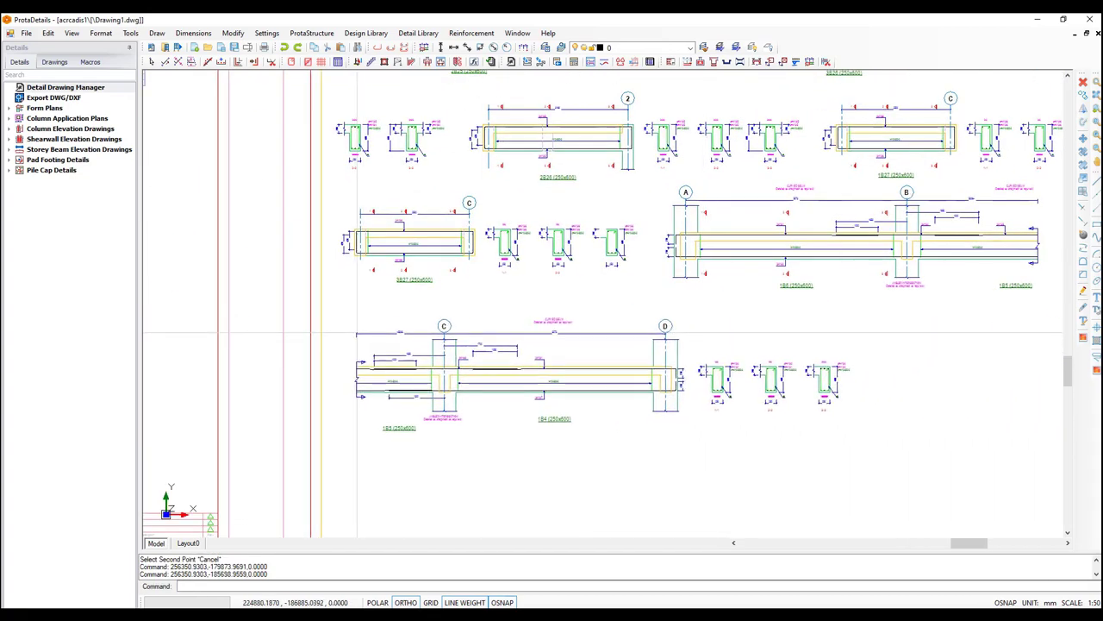
{"action": "left_click", "coordinate": [356, 332]}
{"action": "middle_click_drag", "start_coordinate": [750, 326], "coordinate": [666, 330]}
{"action": "scroll", "coordinate": [666, 329], "scroll_direction": "up", "scroll_amount": 4}
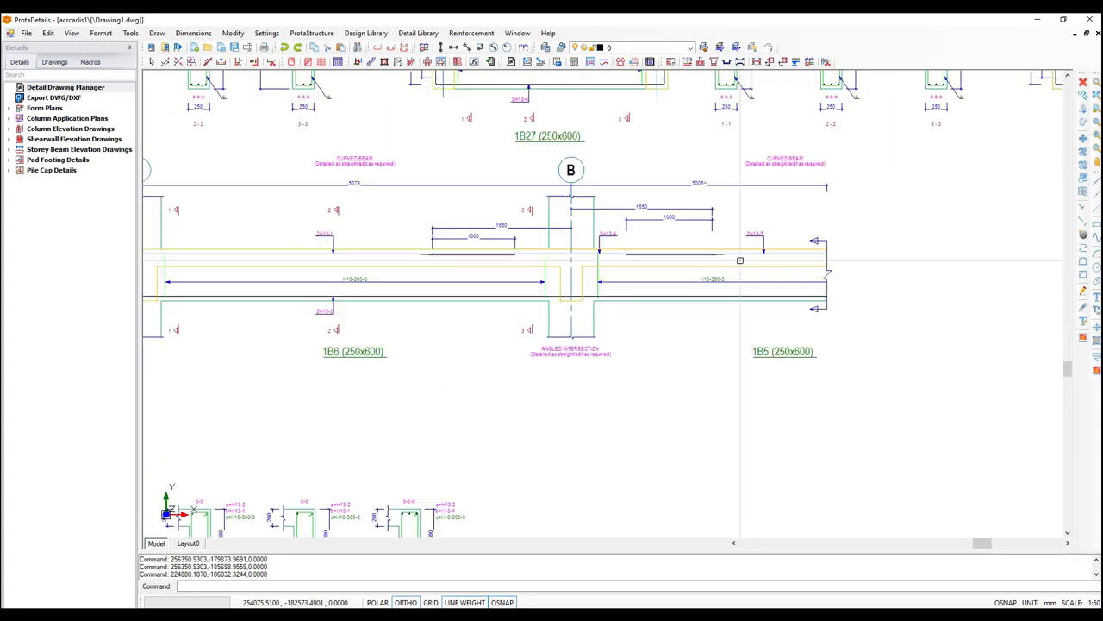
{"action": "scroll", "coordinate": [666, 329], "scroll_direction": "down", "scroll_amount": 5}
{"action": "scroll", "coordinate": [868, 366], "scroll_direction": "up", "scroll_amount": 2}
{"action": "scroll", "coordinate": [685, 440], "scroll_direction": "up", "scroll_amount": 4}
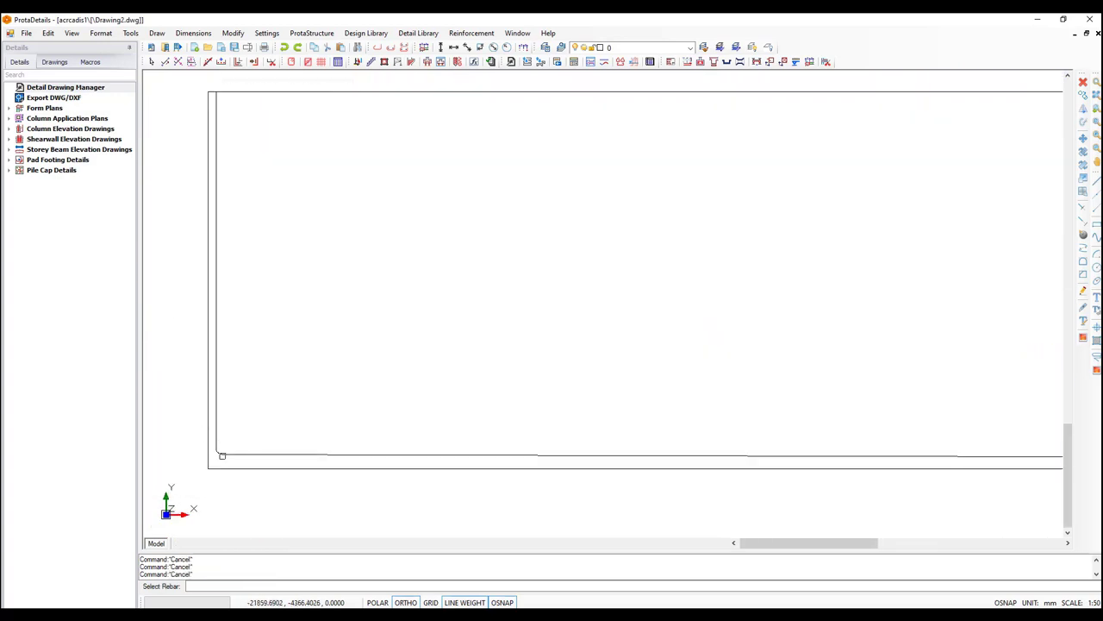
- Add an H10-200 rebar between two picked points and accept the rebar quantity settings
{"action": "left_click", "coordinate": [215, 449]}
{"action": "scroll", "coordinate": [216, 449], "scroll_direction": "down", "scroll_amount": 3}
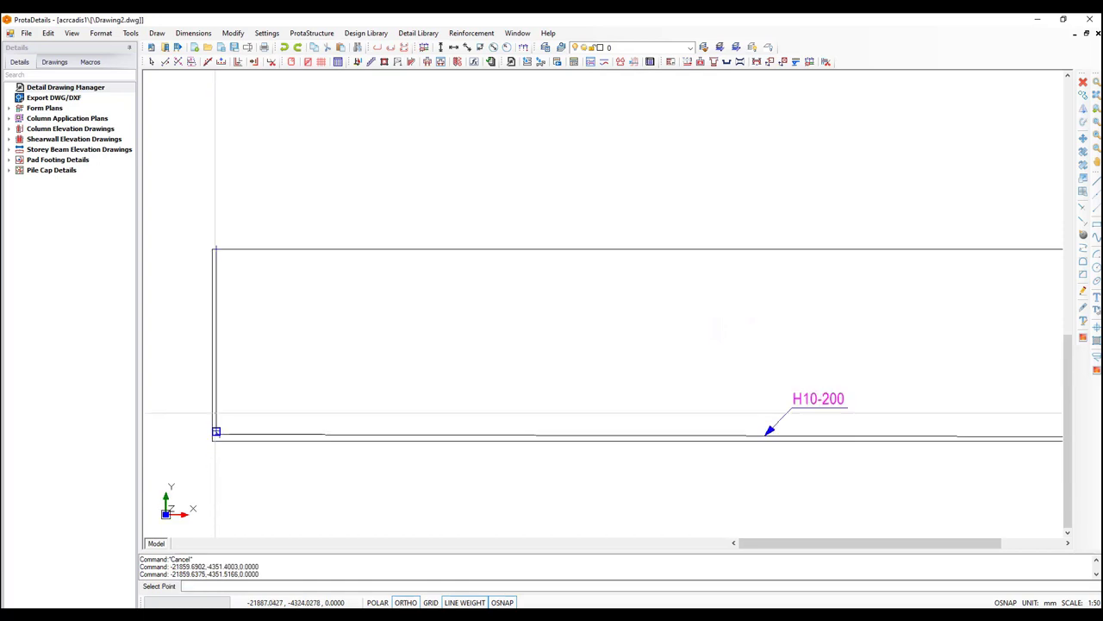
{"action": "middle_click_drag", "start_coordinate": [491, 357], "coordinate": [206, 314]}
{"action": "scroll", "coordinate": [861, 394], "scroll_direction": "up", "scroll_amount": 2}
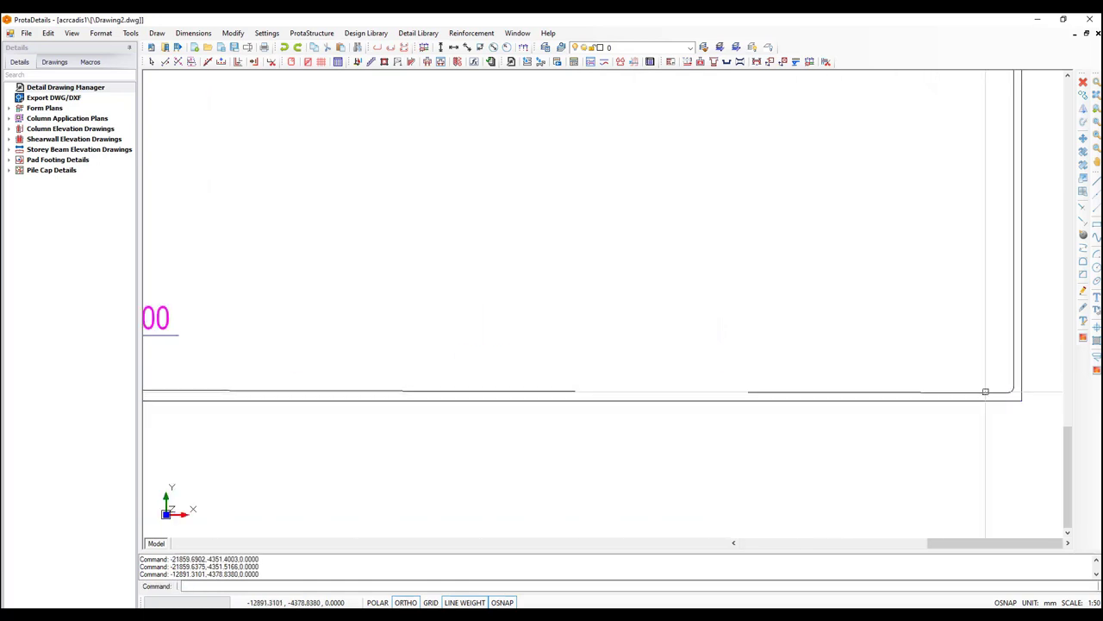
{"action": "left_click", "coordinate": [987, 393]}
{"action": "left_click", "coordinate": [557, 352]}
{"action": "scroll", "coordinate": [347, 371], "scroll_direction": "down", "scroll_amount": 2}
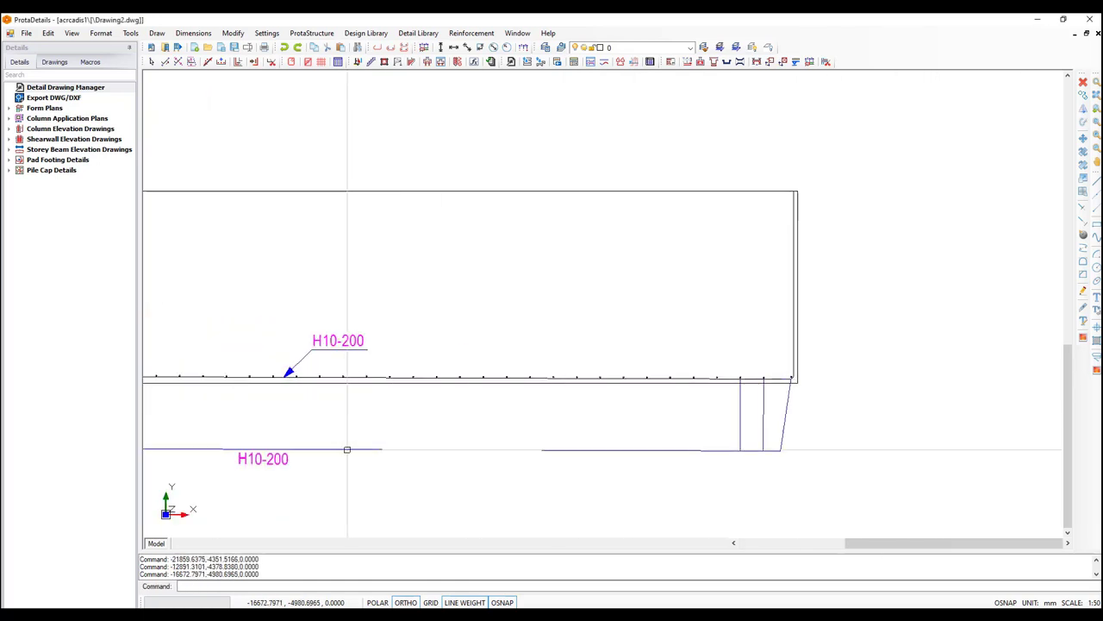
{"action": "scroll", "coordinate": [416, 429], "scroll_direction": "down", "scroll_amount": 3}
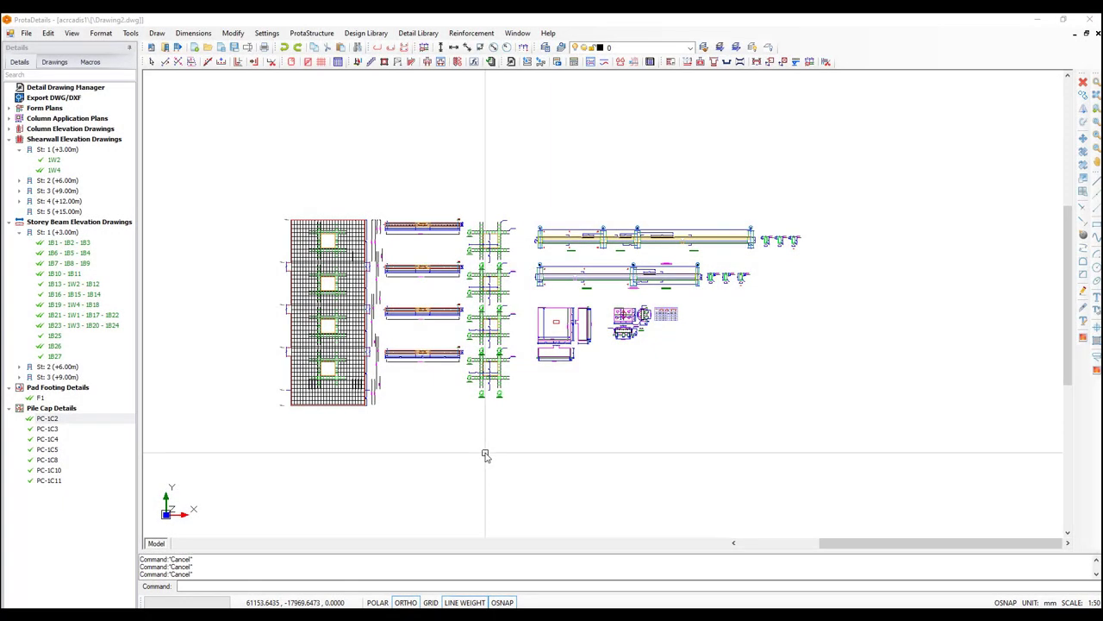
- Window-select every detail and create a Quantity Table for them, totalling 2,990.4
{"action": "left_click", "coordinate": [242, 183]}
{"action": "left_click", "coordinate": [840, 463]}
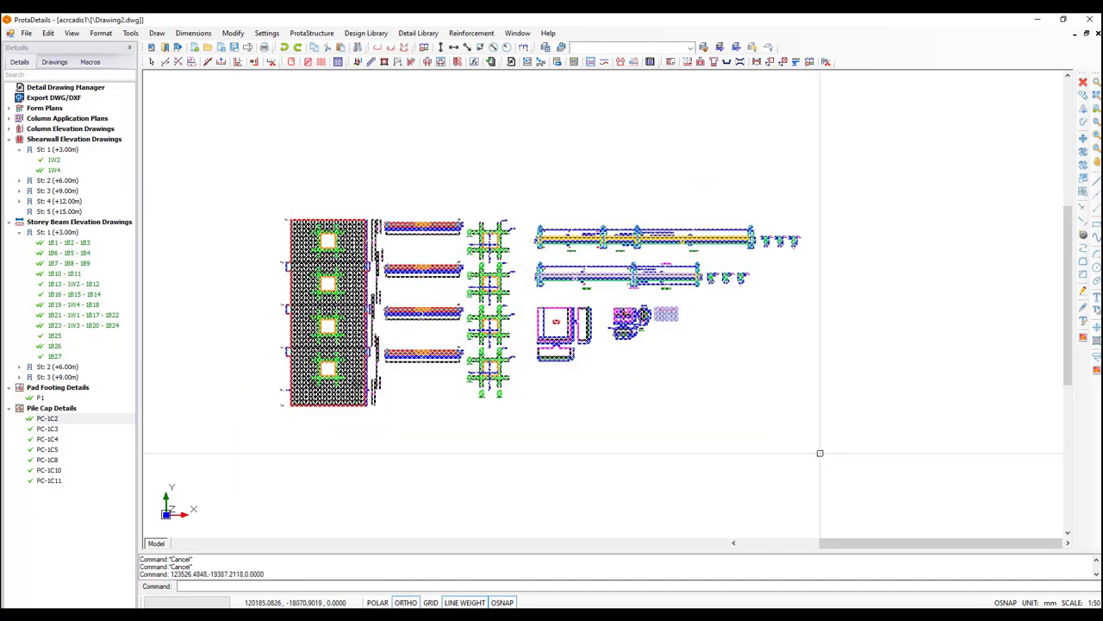
{"action": "right_click", "coordinate": [707, 310]}
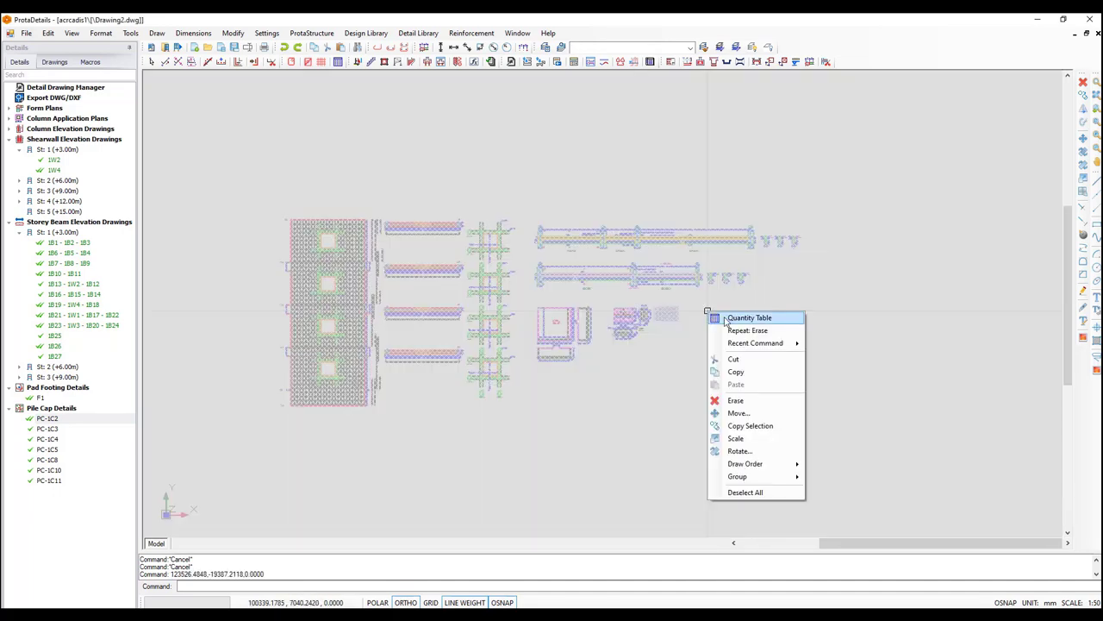
{"action": "left_click", "coordinate": [747, 318]}
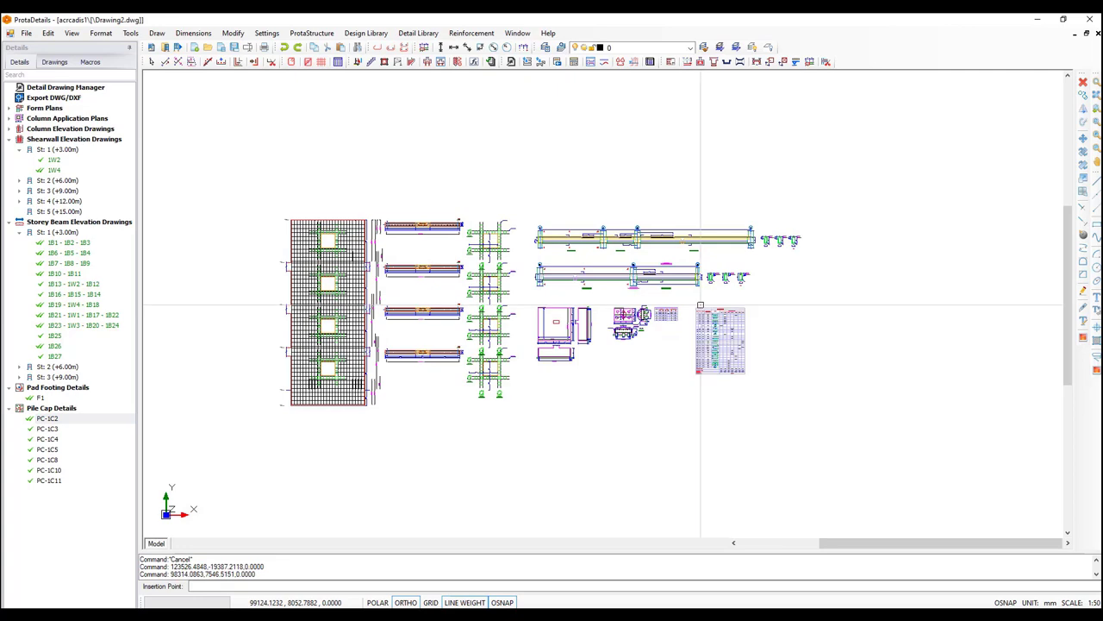
{"action": "scroll", "coordinate": [718, 368], "scroll_direction": "up", "scroll_amount": 10}
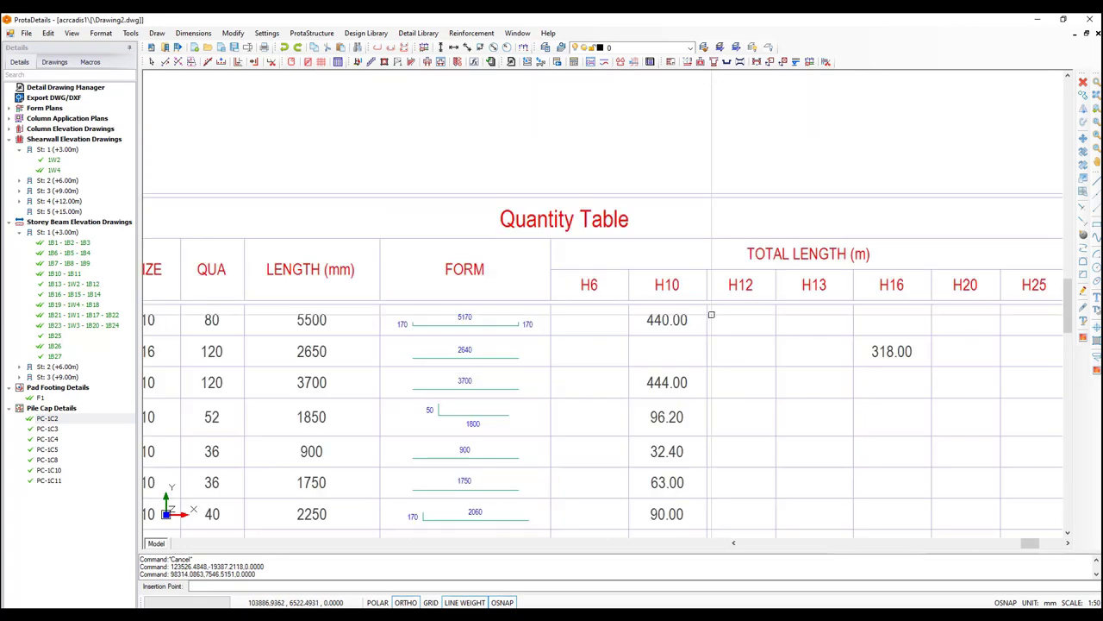
{"action": "middle_click_drag", "start_coordinate": [592, 391], "coordinate": [690, 204]}
{"action": "scroll", "coordinate": [582, 424], "scroll_direction": "up", "scroll_amount": 5}
{"action": "scroll", "coordinate": [582, 424], "scroll_direction": "down", "scroll_amount": 8}
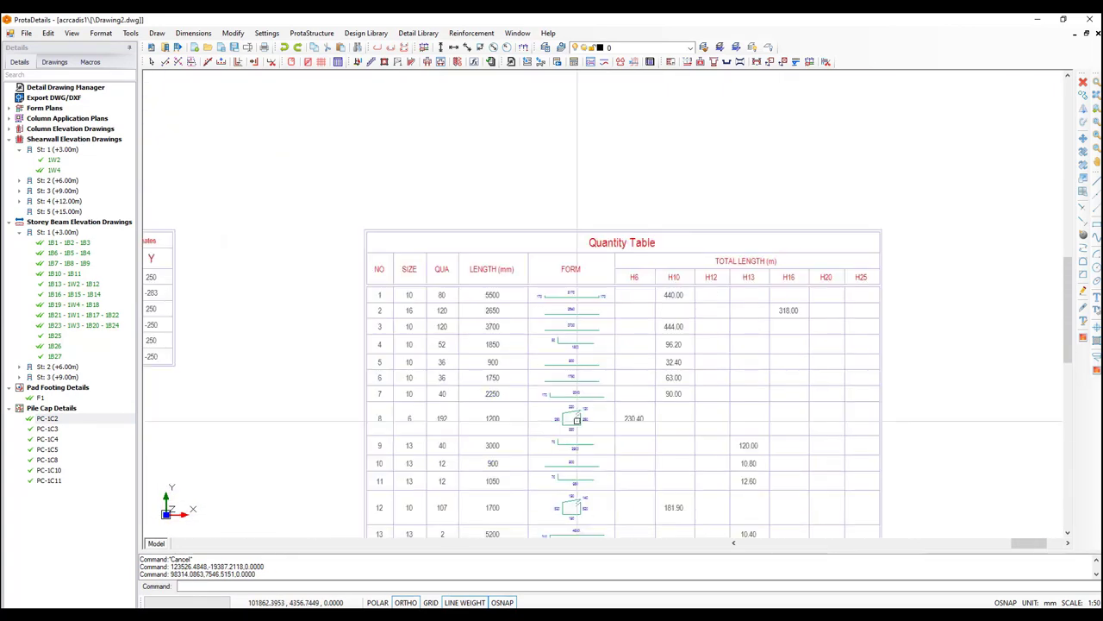
{"action": "middle_click_drag", "start_coordinate": [628, 478], "coordinate": [634, 185]}
{"action": "mouse_move", "coordinate": [690, 482]}
{"action": "middle_mouse_down"}
{"action": "mouse_move", "coordinate": [742, 224]}
{"action": "mouse_move", "coordinate": [655, 413]}
{"action": "middle_mouse_up"}
{"action": "scroll", "coordinate": [742, 437], "scroll_direction": "up", "scroll_amount": 5}
{"action": "scroll", "coordinate": [742, 438], "scroll_direction": "down", "scroll_amount": 6}
{"action": "scroll", "coordinate": [641, 406], "scroll_direction": "up", "scroll_amount": 4}
- Check the properties of beam 1B3's top rebar, then review beam 1B5 and column sections
{"action": "left_click", "coordinate": [629, 297]}
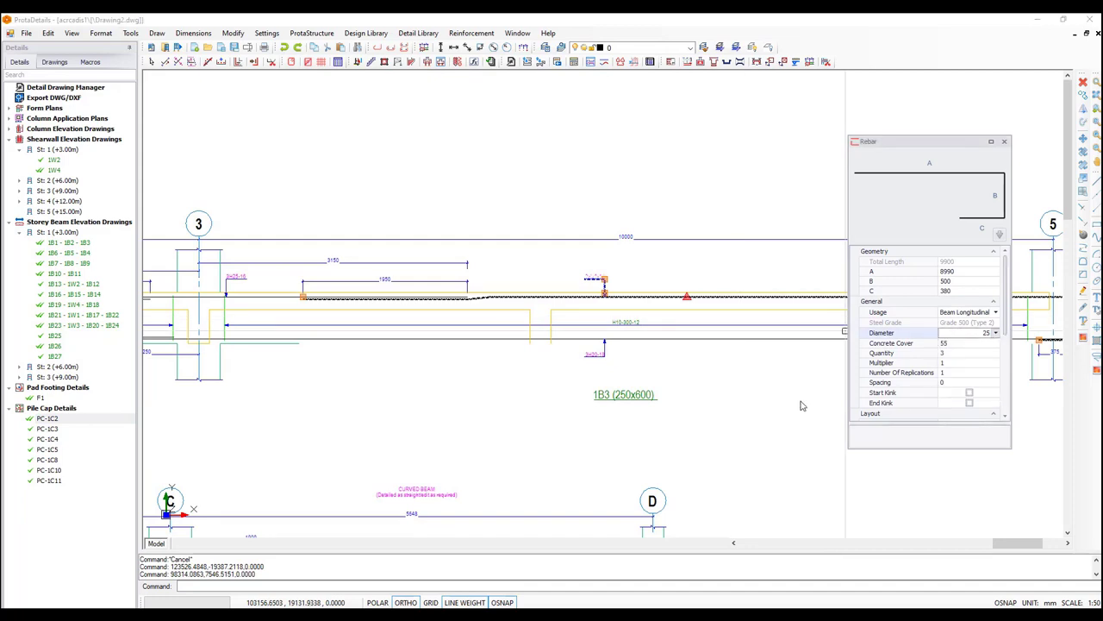
{"action": "key", "text": "Escape"}
{"action": "scroll", "coordinate": [583, 264], "scroll_direction": "up", "scroll_amount": 3}
{"action": "scroll", "coordinate": [583, 264], "scroll_direction": "down", "scroll_amount": 8}
{"action": "middle_click_drag", "start_coordinate": [646, 487], "coordinate": [614, 213]}
{"action": "scroll", "coordinate": [655, 388], "scroll_direction": "up", "scroll_amount": 8}
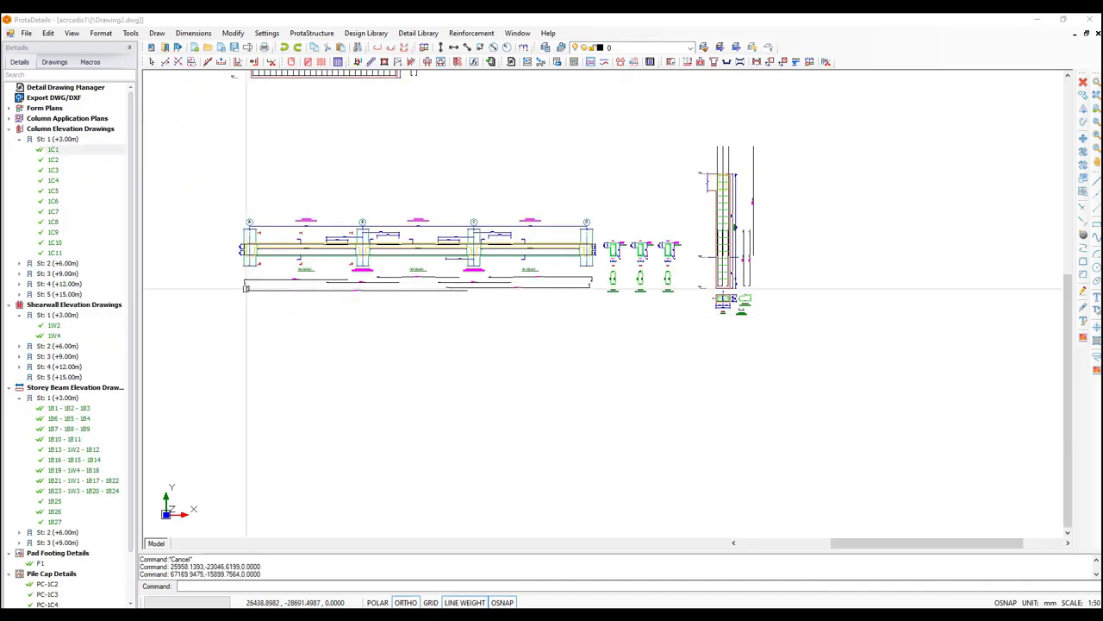
{"action": "scroll", "coordinate": [345, 250], "scroll_direction": "up", "scroll_amount": 10}
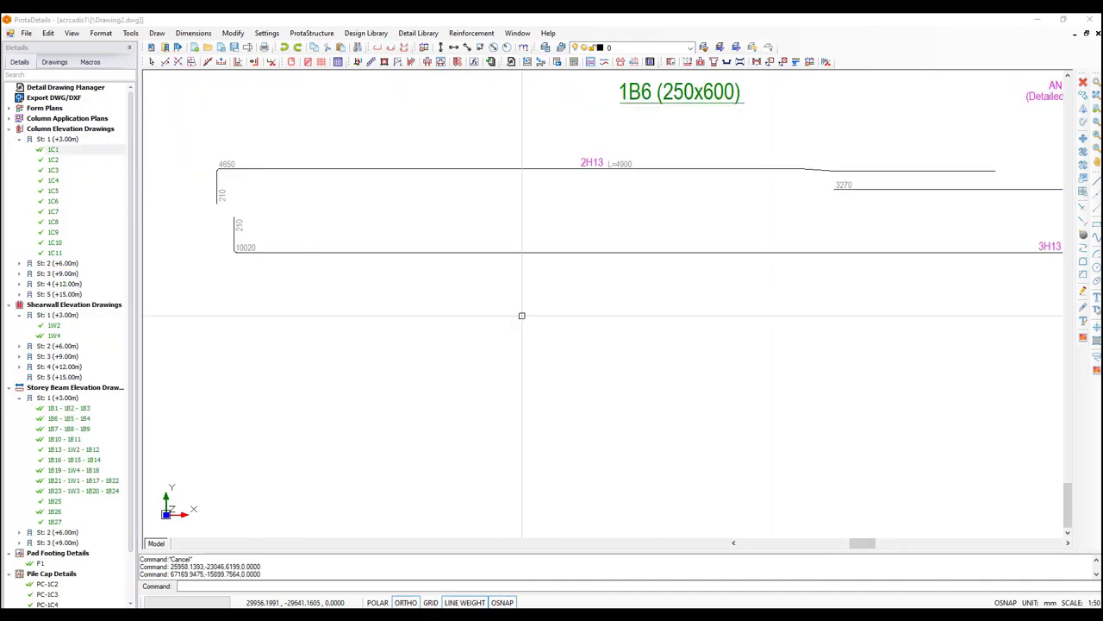
{"action": "middle_click_drag", "start_coordinate": [841, 148], "coordinate": [317, 197]}
{"action": "scroll", "coordinate": [382, 340], "scroll_direction": "down", "scroll_amount": 3}
{"action": "scroll", "coordinate": [855, 365], "scroll_direction": "up", "scroll_amount": 4}
{"action": "scroll", "coordinate": [855, 364], "scroll_direction": "up", "scroll_amount": 2}
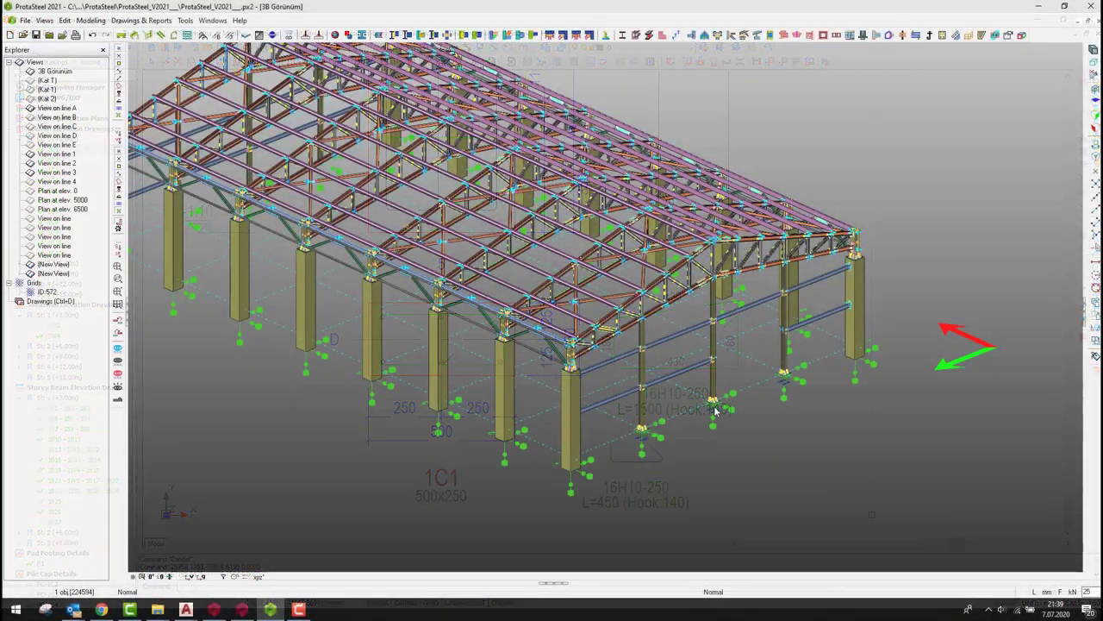
- Zoom in and orbit the steel shed model until a column base plate fills the view
{"action": "scroll", "coordinate": [604, 345], "scroll_direction": "up", "scroll_amount": 5}
{"action": "scroll", "coordinate": [535, 400], "scroll_direction": "up", "scroll_amount": 6}
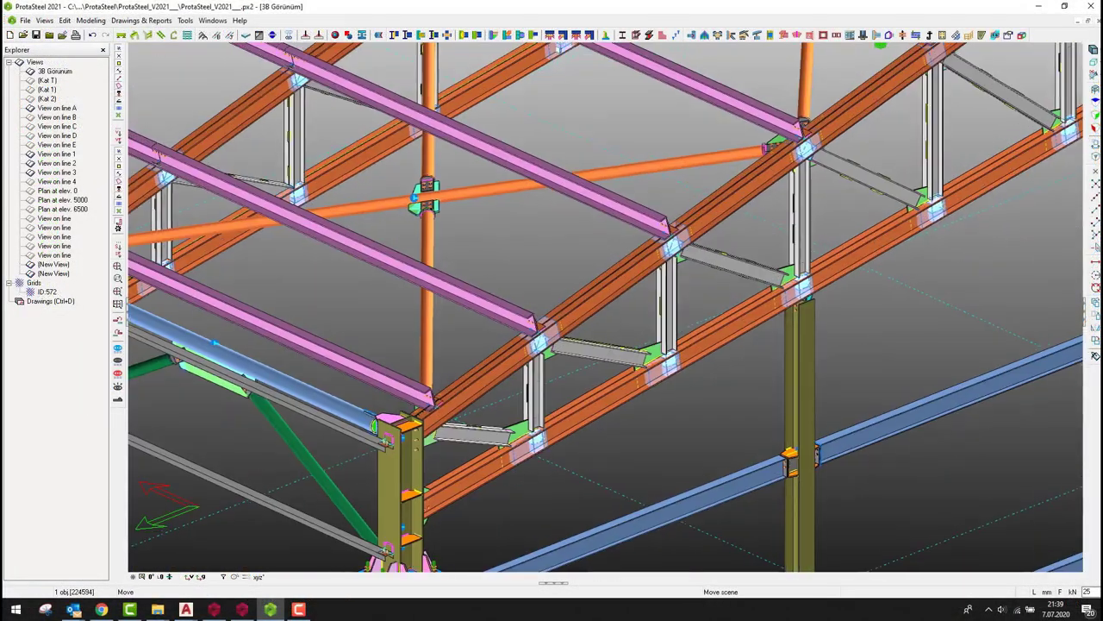
{"action": "scroll", "coordinate": [535, 401], "scroll_direction": "up", "scroll_amount": 6}
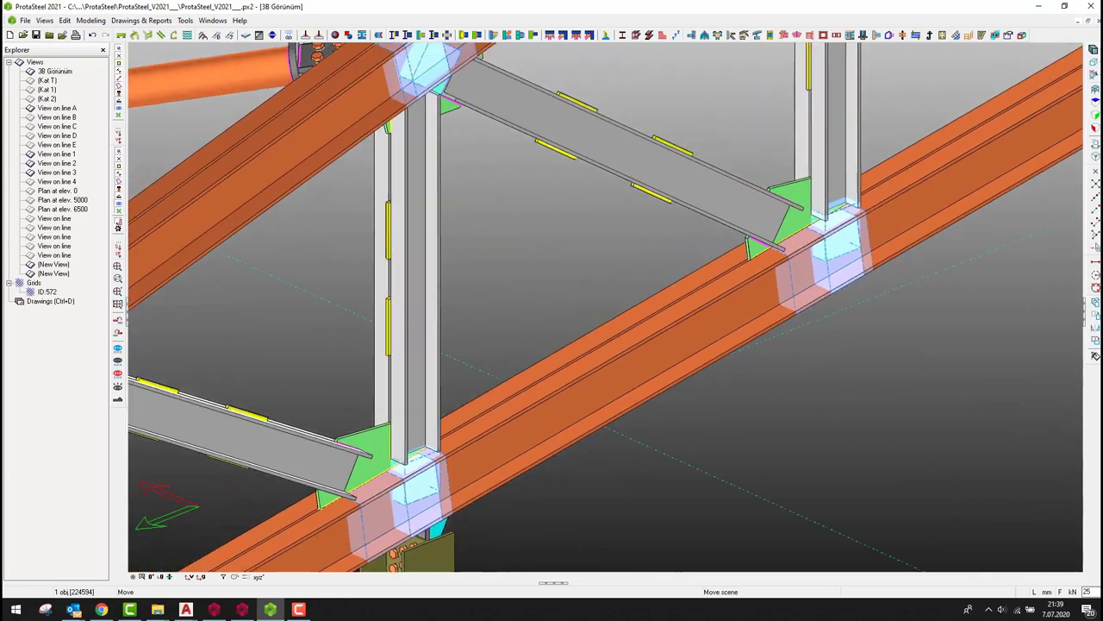
{"action": "scroll", "coordinate": [506, 417], "scroll_direction": "up", "scroll_amount": 6}
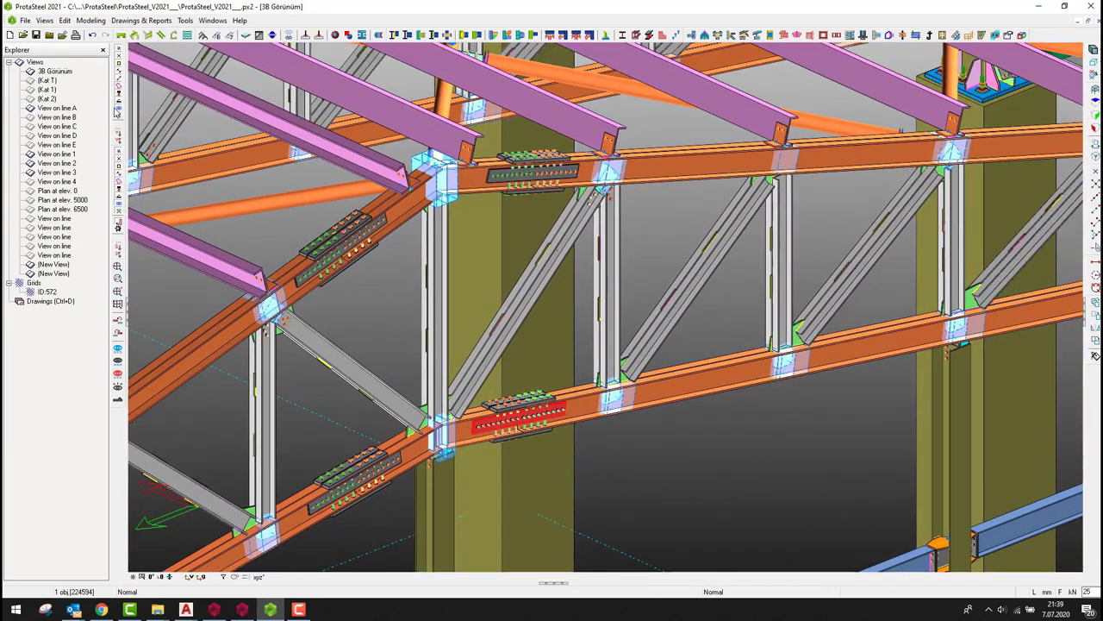
{"action": "middle_click_drag", "start_coordinate": [604, 293], "coordinate": [776, 306]}
{"action": "scroll", "coordinate": [722, 414], "scroll_direction": "down", "scroll_amount": 10}
{"action": "middle_click_drag", "start_coordinate": [655, 418], "coordinate": [722, 414]}
{"action": "scroll", "coordinate": [628, 465], "scroll_direction": "up", "scroll_amount": 8}
{"action": "scroll", "coordinate": [627, 466], "scroll_direction": "up", "scroll_amount": 10}
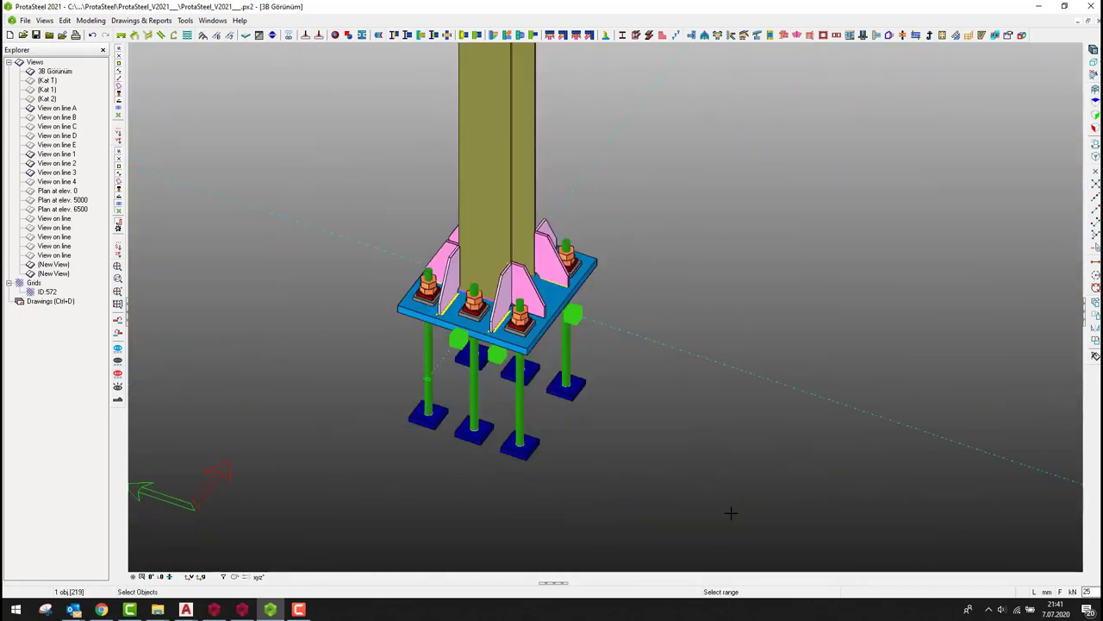
- Add a Detail Item Manager detail box around the selected column base-plate connection
{"action": "left_click", "coordinate": [450, 258]}
{"action": "middle_click_drag", "start_coordinate": [711, 479], "coordinate": [1000, 422]}
{"action": "left_click", "coordinate": [1022, 34]}
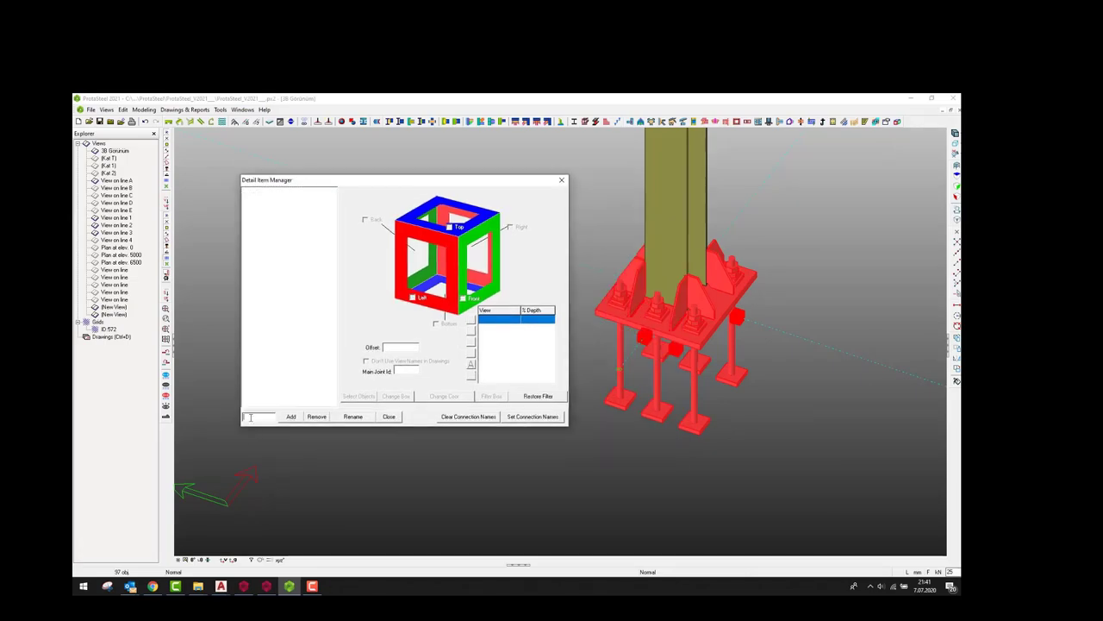
{"action": "left_click", "coordinate": [676, 170]}
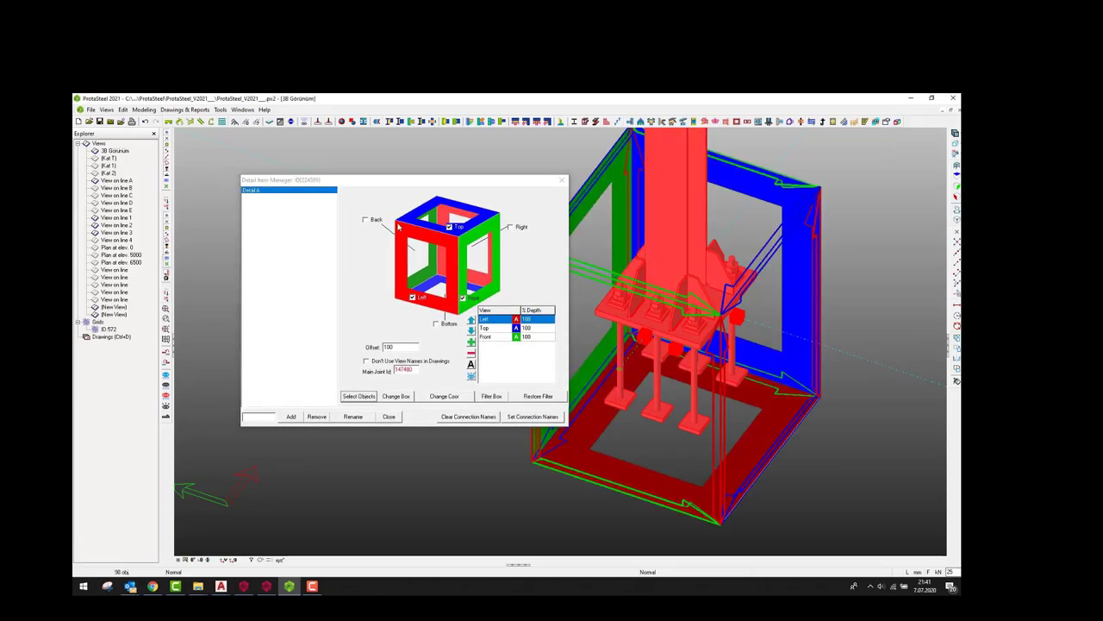
{"action": "left_click", "coordinate": [389, 416]}
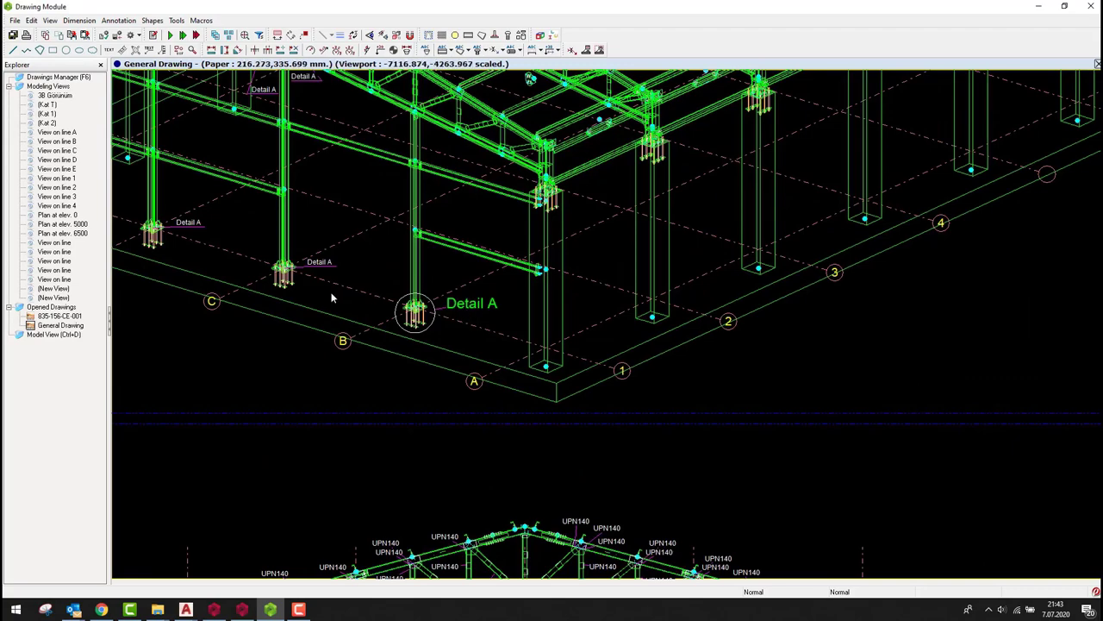
- Locate Detail A's front, back, right and bottom sections and drag the row below 3DView1
{"action": "scroll", "coordinate": [331, 298], "scroll_direction": "up", "scroll_amount": 3}
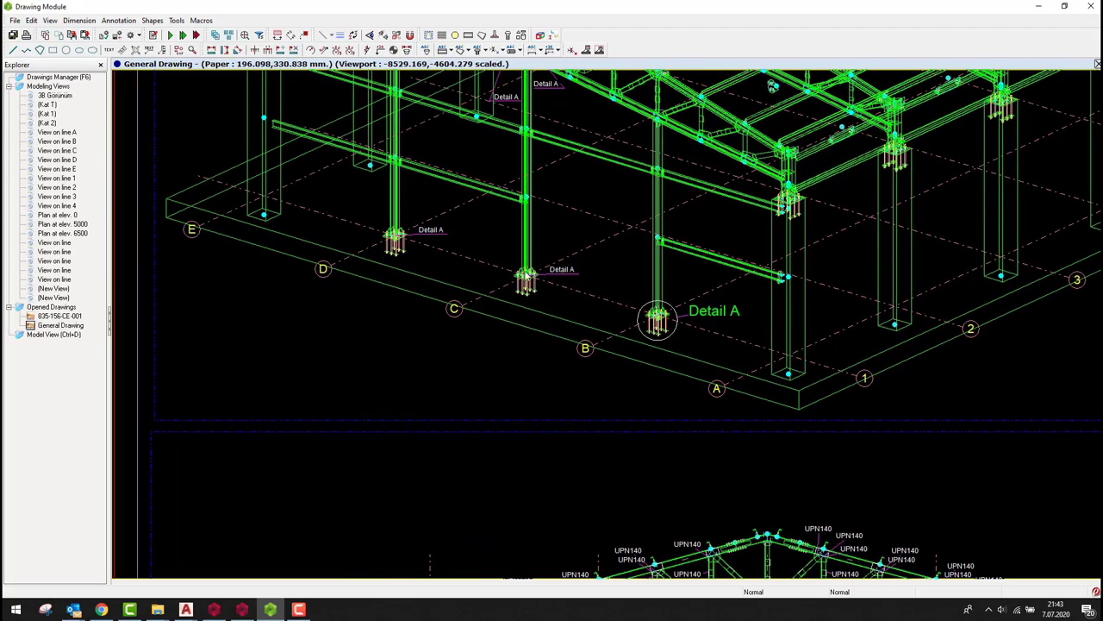
{"action": "scroll", "coordinate": [325, 243], "scroll_direction": "down", "scroll_amount": 5}
{"action": "middle_click_drag", "start_coordinate": [313, 190], "coordinate": [686, 343]}
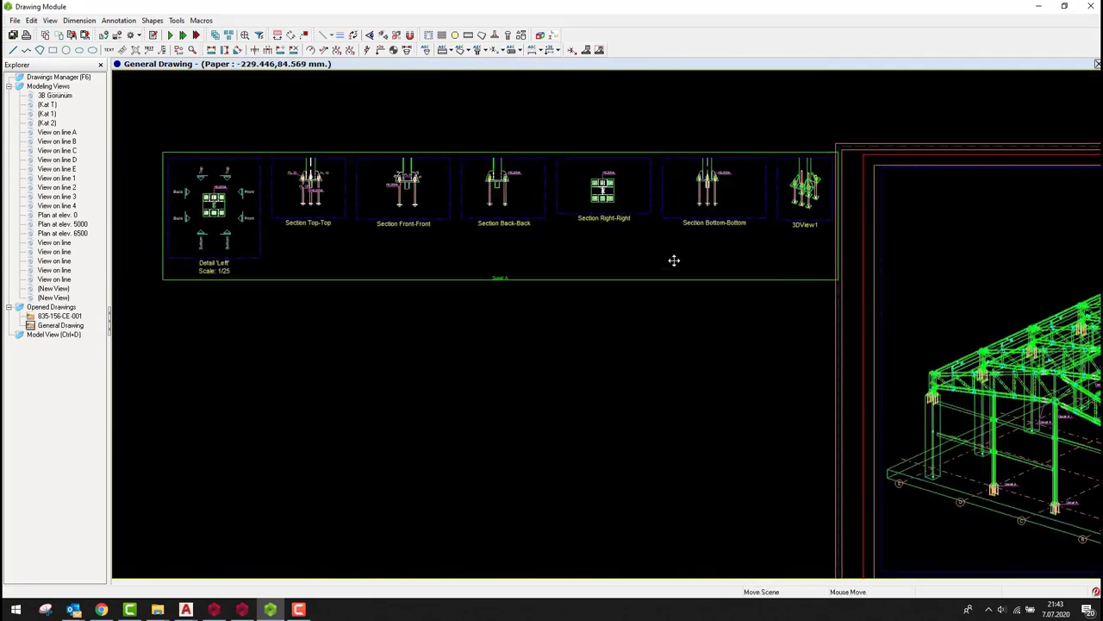
{"action": "scroll", "coordinate": [692, 261], "scroll_direction": "up", "scroll_amount": 6}
{"action": "middle_click_drag", "start_coordinate": [493, 260], "coordinate": [229, 376]}
{"action": "middle_click_drag", "start_coordinate": [596, 356], "coordinate": [114, 353]}
{"action": "middle_click_drag", "start_coordinate": [811, 362], "coordinate": [247, 362]}
{"action": "middle_click_drag", "start_coordinate": [1017, 333], "coordinate": [659, 332]}
{"action": "middle_click_drag", "start_coordinate": [996, 305], "coordinate": [542, 315]}
{"action": "scroll", "coordinate": [892, 375], "scroll_direction": "down", "scroll_amount": 6}
{"action": "scroll", "coordinate": [652, 387], "scroll_direction": "down", "scroll_amount": 4}
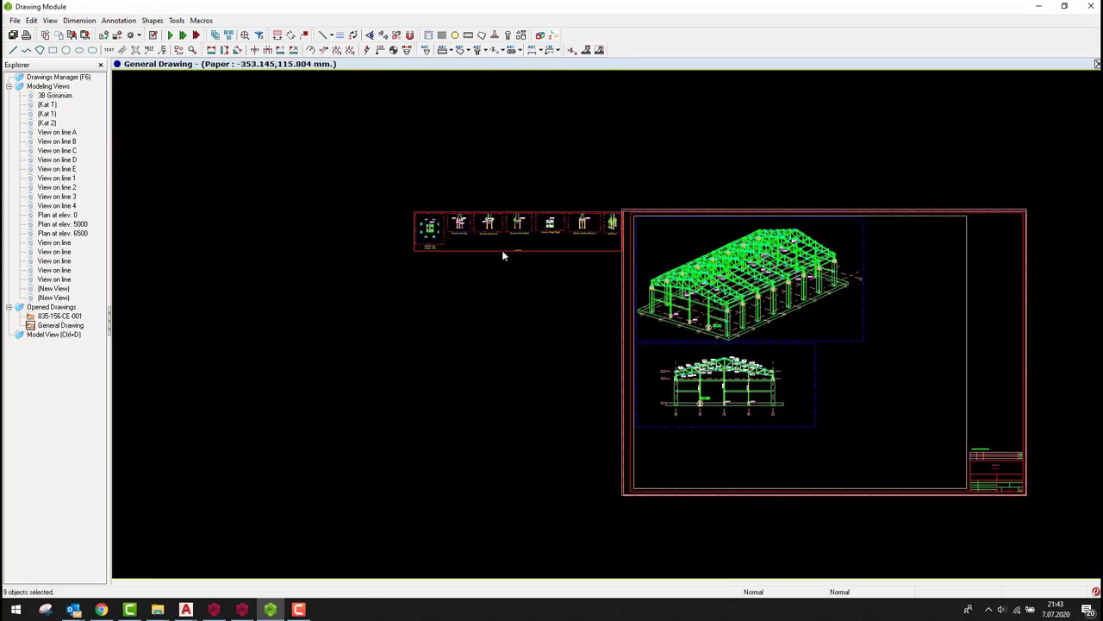
{"action": "left_click_drag", "start_coordinate": [503, 255], "coordinate": [906, 438]}
{"action": "scroll", "coordinate": [630, 436], "scroll_direction": "up", "scroll_amount": 3}
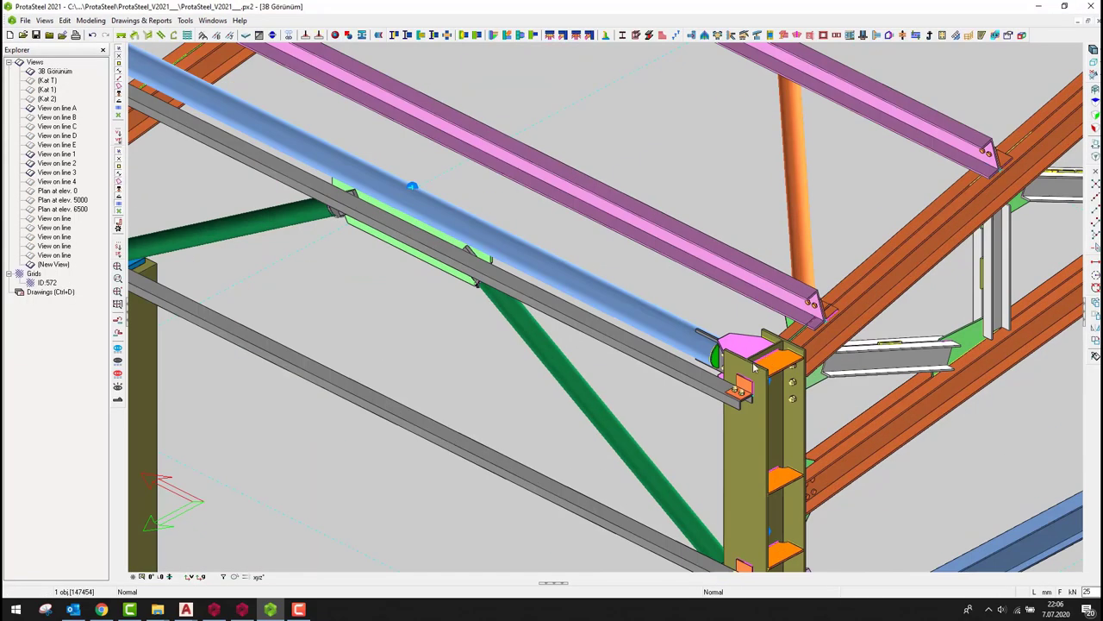
- Select the whole left roof truss and isolate it with Show Only Selecteds
{"action": "middle_click_drag", "start_coordinate": [755, 367], "coordinate": [612, 311]}
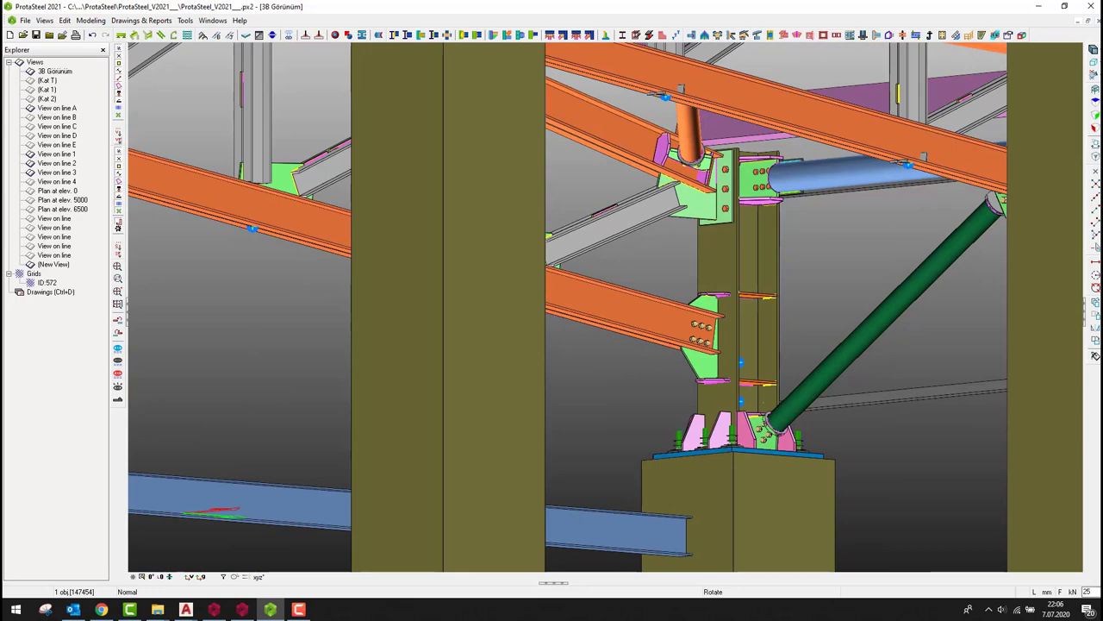
{"action": "scroll", "coordinate": [624, 436], "scroll_direction": "up", "scroll_amount": 3}
{"action": "scroll", "coordinate": [624, 436], "scroll_direction": "up", "scroll_amount": 2}
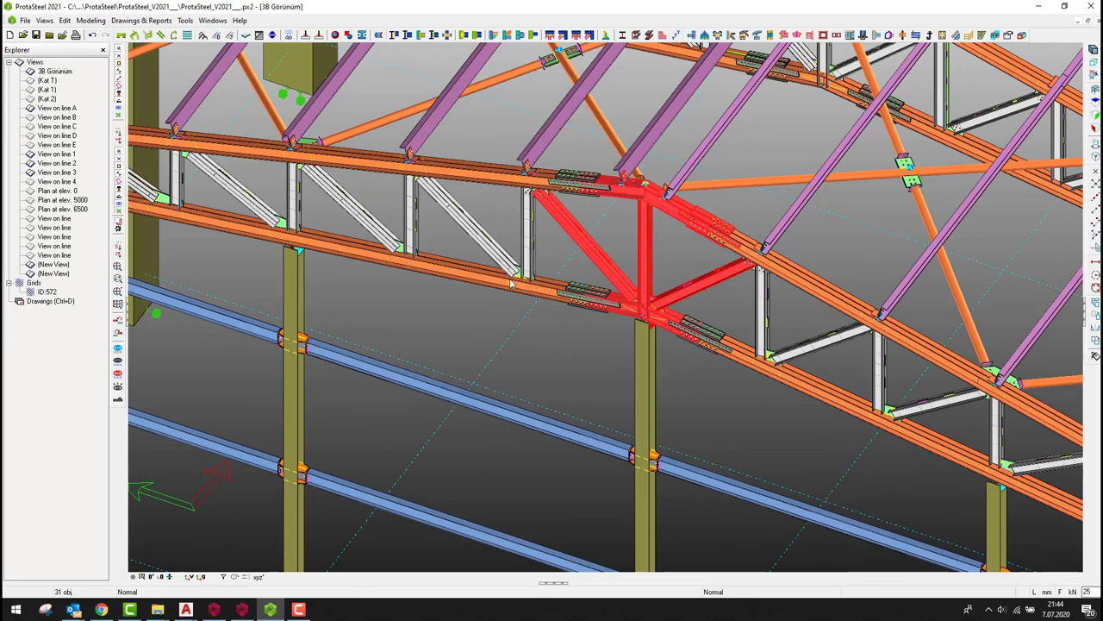
{"action": "left_click", "coordinate": [511, 282]}
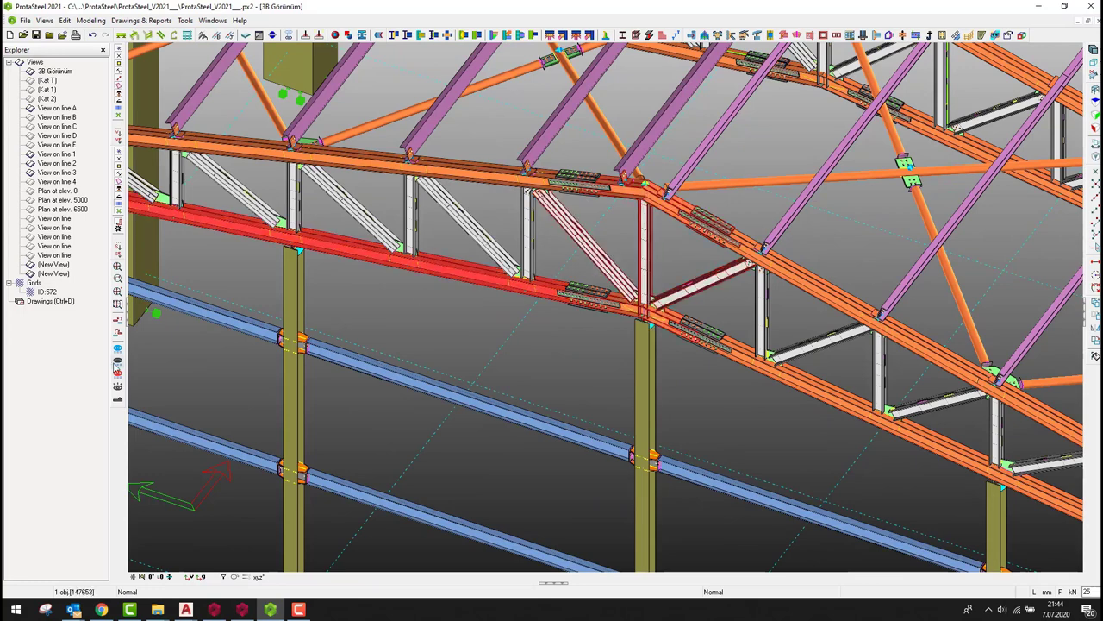
{"action": "double_click", "coordinate": [511, 283]}
{"action": "right_click", "coordinate": [420, 298]}
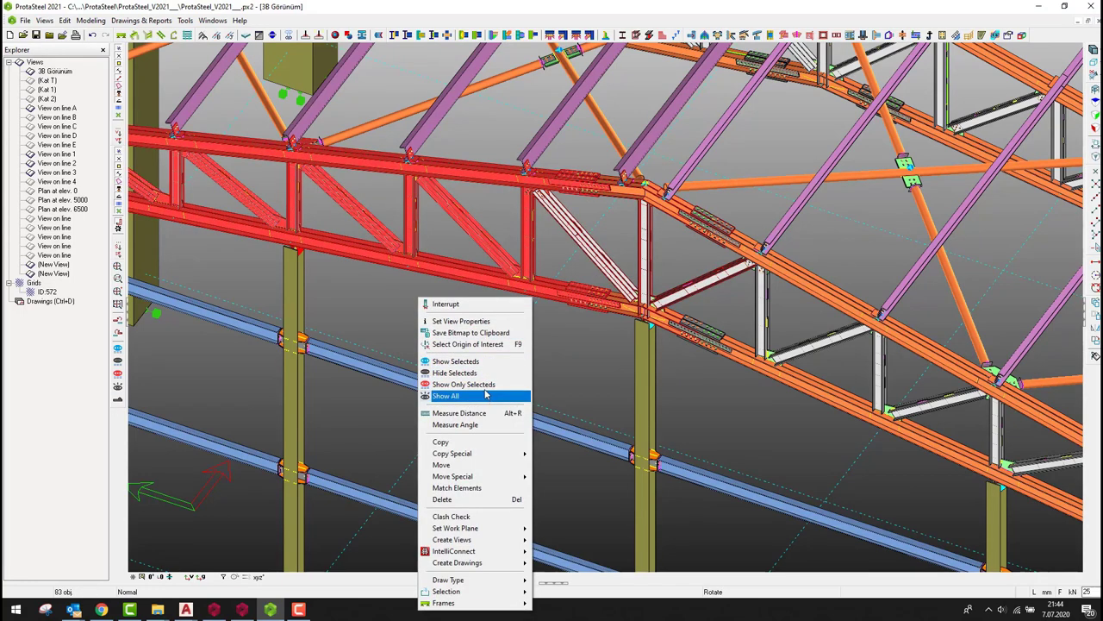
{"action": "left_click", "coordinate": [486, 385]}
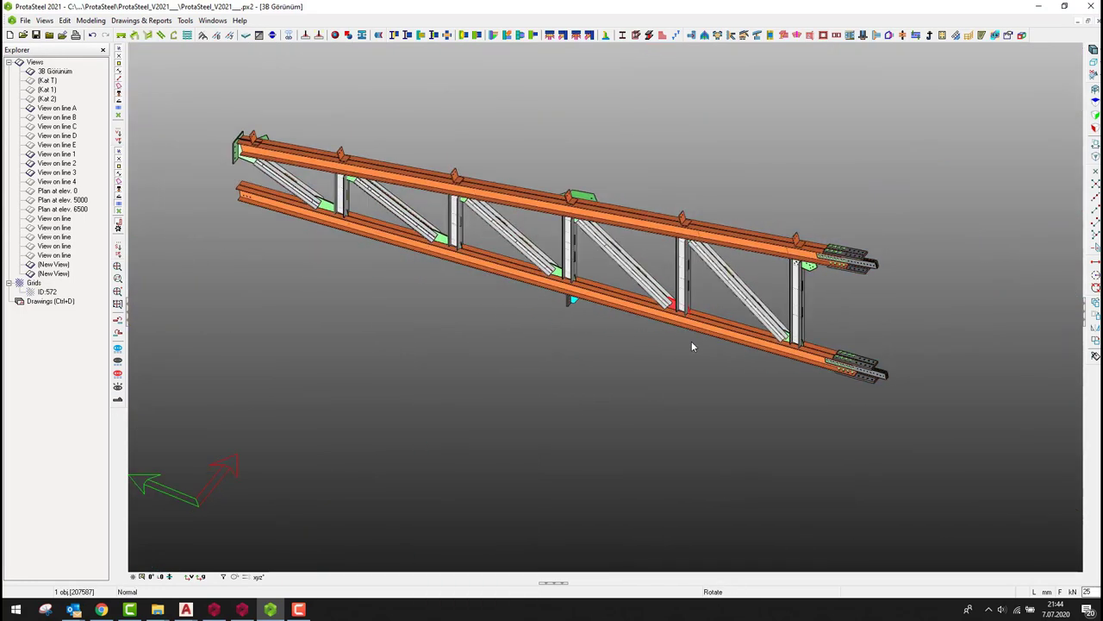
- Create a Part Drawing of the truss's bottom chord
{"action": "left_click", "coordinate": [717, 319]}
{"action": "right_click", "coordinate": [423, 325]}
{"action": "left_click", "coordinate": [567, 278]}
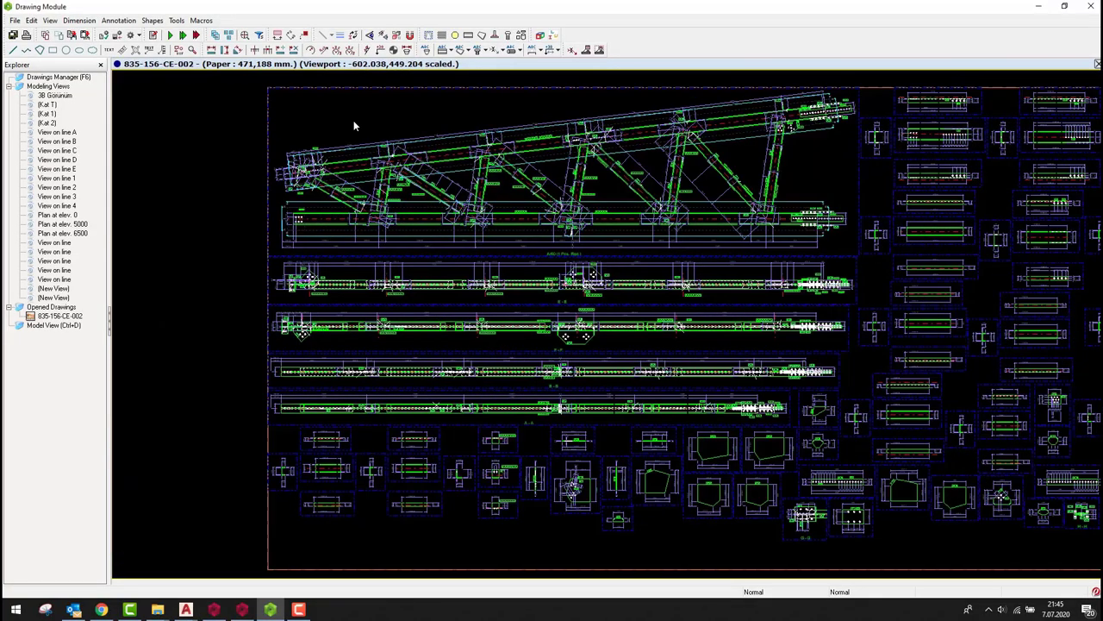
- Zoom and pan over the truss elevation and the bottom chord's bolted connections
{"action": "scroll", "coordinate": [474, 154], "scroll_direction": "up", "scroll_amount": 3}
{"action": "scroll", "coordinate": [770, 249], "scroll_direction": "up", "scroll_amount": 2}
{"action": "mouse_move", "coordinate": [770, 249]}
{"action": "middle_mouse_down"}
{"action": "mouse_move", "coordinate": [733, 250]}
{"action": "mouse_move", "coordinate": [656, 298]}
{"action": "middle_mouse_up"}
{"action": "scroll", "coordinate": [741, 294], "scroll_direction": "down", "scroll_amount": 1}
{"action": "scroll", "coordinate": [827, 314], "scroll_direction": "up", "scroll_amount": 5}
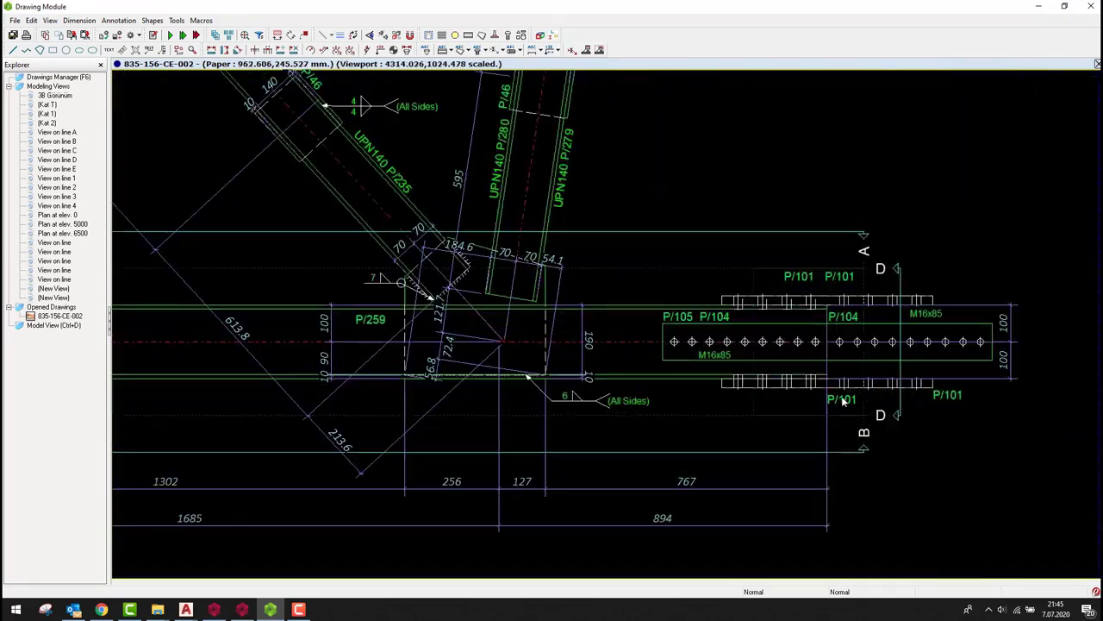
{"action": "scroll", "coordinate": [933, 229], "scroll_direction": "down", "scroll_amount": 3}
{"action": "scroll", "coordinate": [919, 509], "scroll_direction": "up", "scroll_amount": 4}
{"action": "mouse_move", "coordinate": [919, 510]}
{"action": "middle_mouse_down"}
{"action": "mouse_move", "coordinate": [796, 457]}
{"action": "mouse_move", "coordinate": [904, 431]}
{"action": "middle_mouse_up"}
{"action": "mouse_move", "coordinate": [333, 460]}
{"action": "middle_mouse_down"}
{"action": "mouse_move", "coordinate": [673, 460]}
{"action": "mouse_move", "coordinate": [993, 440]}
{"action": "middle_mouse_up"}
- Pan across the section views E-E and F-F of the part drawing
{"action": "scroll", "coordinate": [732, 438], "scroll_direction": "down", "scroll_amount": 3}
{"action": "scroll", "coordinate": [370, 431], "scroll_direction": "up", "scroll_amount": 4}
{"action": "middle_click_drag", "start_coordinate": [517, 420], "coordinate": [787, 412]}
{"action": "middle_click_drag", "start_coordinate": [332, 422], "coordinate": [926, 393]}
{"action": "scroll", "coordinate": [660, 377], "scroll_direction": "down", "scroll_amount": 2}
{"action": "middle_click_drag", "start_coordinate": [660, 377], "coordinate": [918, 341]}
{"action": "scroll", "coordinate": [349, 314], "scroll_direction": "up", "scroll_amount": 3}
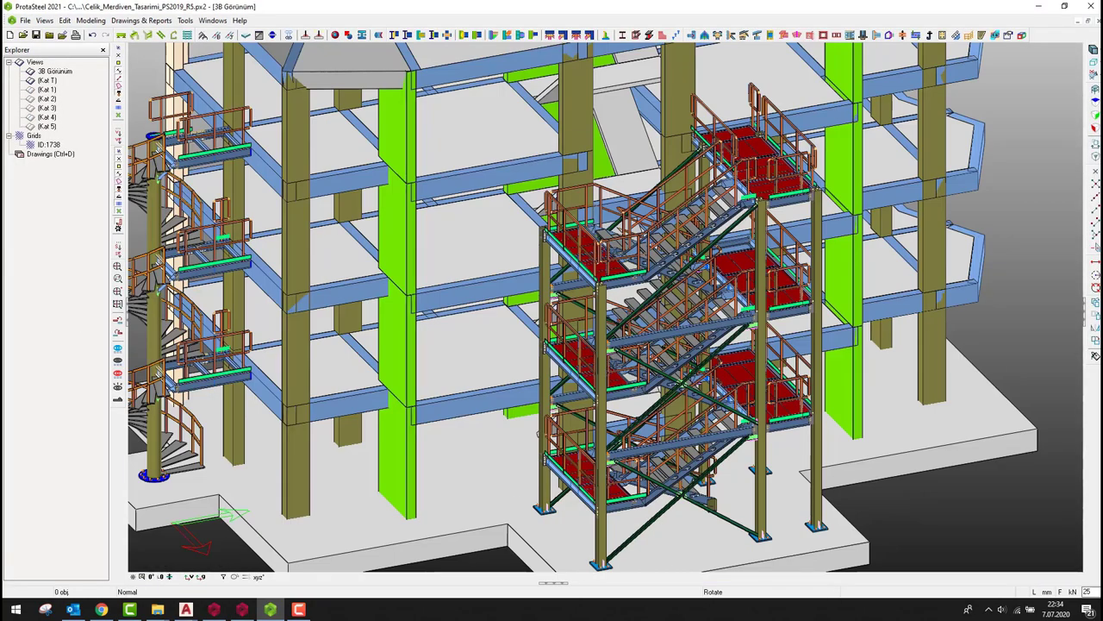
{"action": "middle_click_drag", "start_coordinate": [539, 433], "coordinate": [366, 479]}
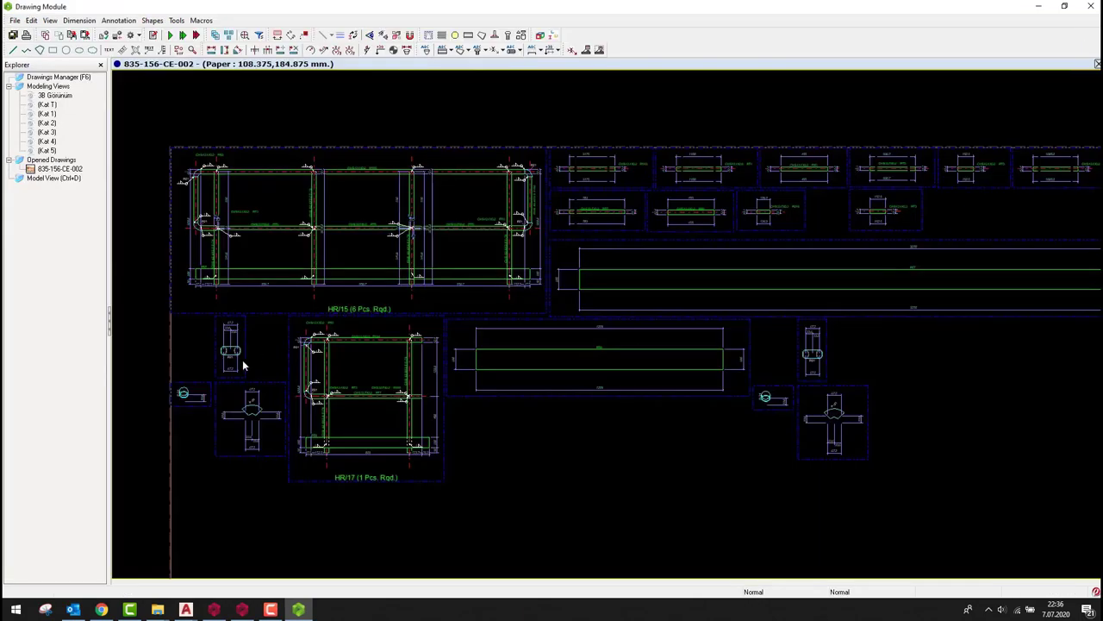
- Filter out all non-steel objects and box-select the right stair tower
{"action": "scroll", "coordinate": [235, 383], "scroll_direction": "up", "scroll_amount": 5}
{"action": "scroll", "coordinate": [456, 378], "scroll_direction": "up", "scroll_amount": 2}
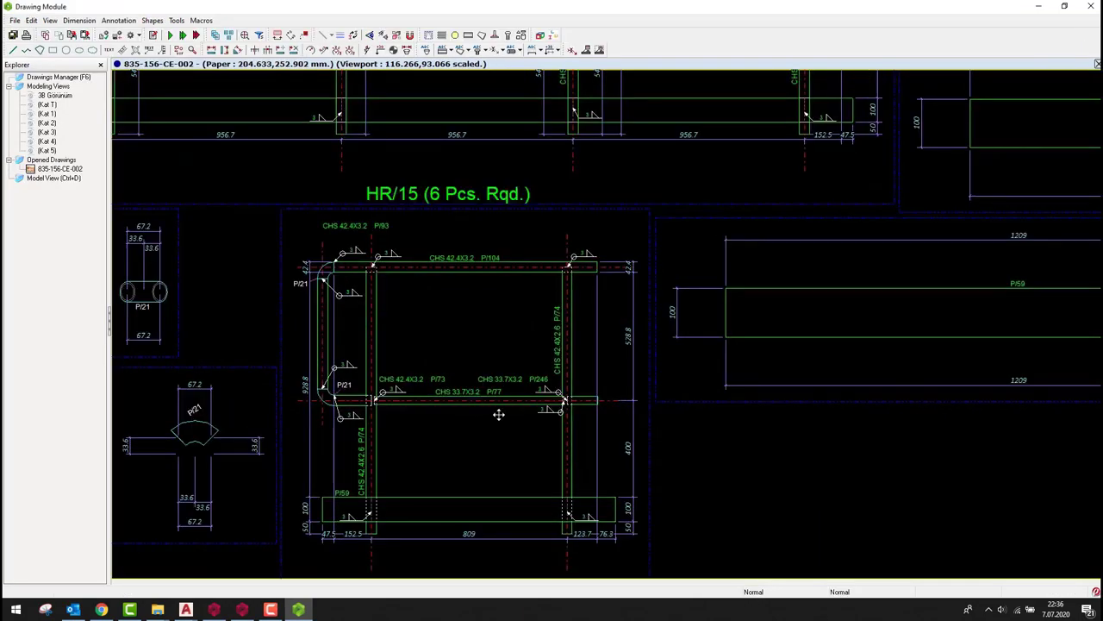
{"action": "mouse_move", "coordinate": [517, 384]}
{"action": "middle_mouse_down"}
{"action": "mouse_move", "coordinate": [664, 370]}
{"action": "mouse_move", "coordinate": [736, 335]}
{"action": "mouse_move", "coordinate": [764, 339]}
{"action": "mouse_move", "coordinate": [753, 362]}
{"action": "middle_mouse_up"}
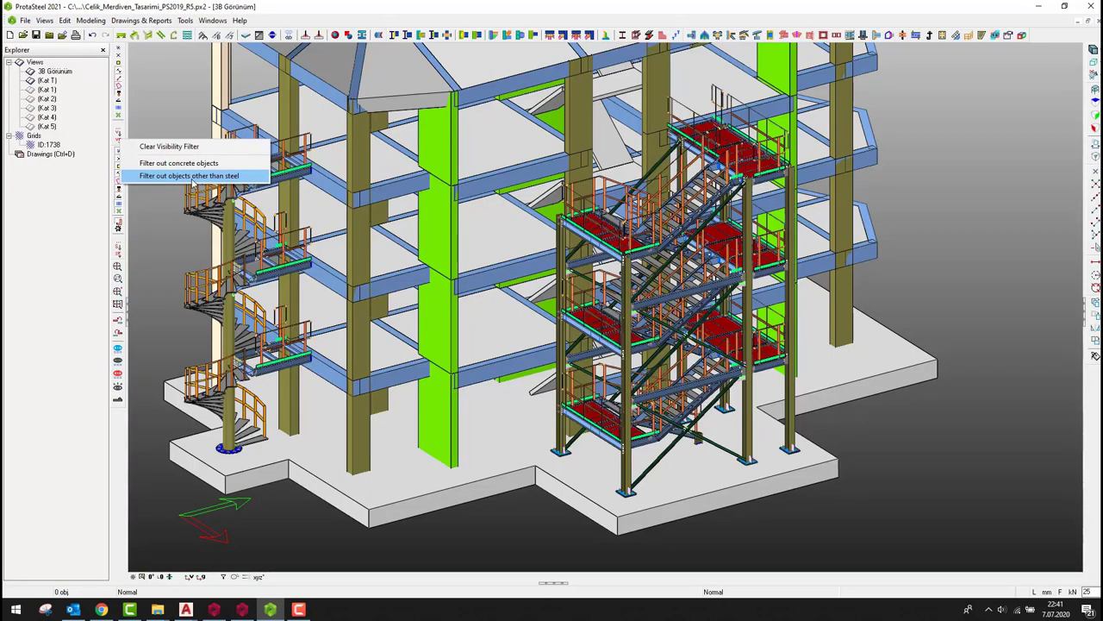
{"action": "left_click", "coordinate": [193, 176]}
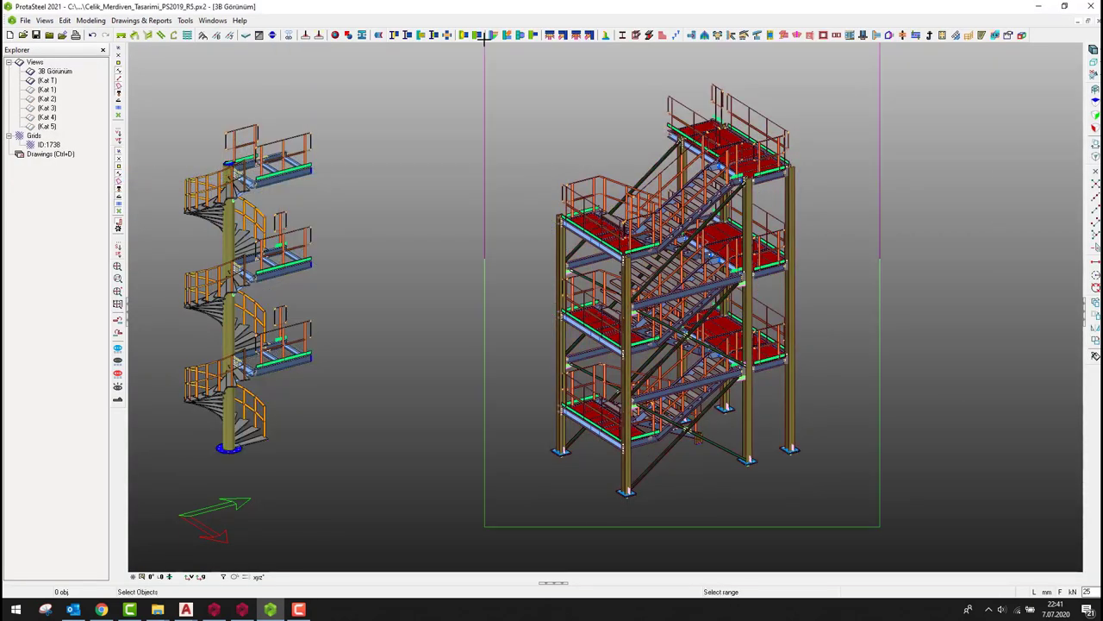
{"action": "left_click_drag", "start_coordinate": [484, 56], "coordinate": [819, 517]}
- Export material and bolt quantity reports for the stair tower to Excel
{"action": "left_click", "coordinate": [141, 20]}
{"action": "mouse_move", "coordinate": [173, 68]}
{"action": "left_click", "coordinate": [293, 69]}
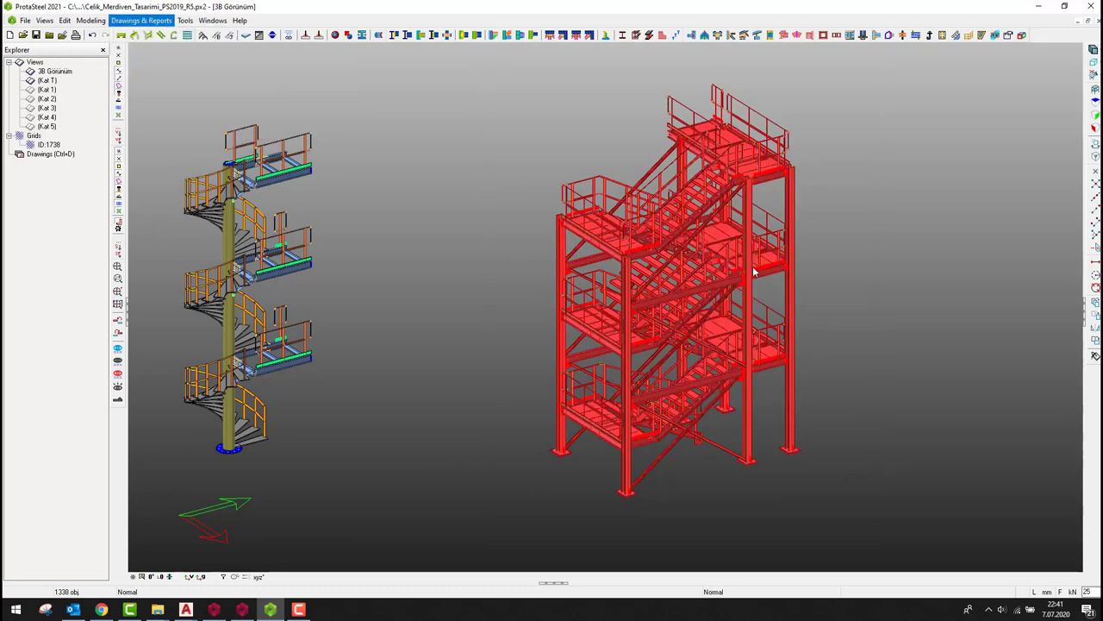
{"action": "left_click", "coordinate": [527, 374]}
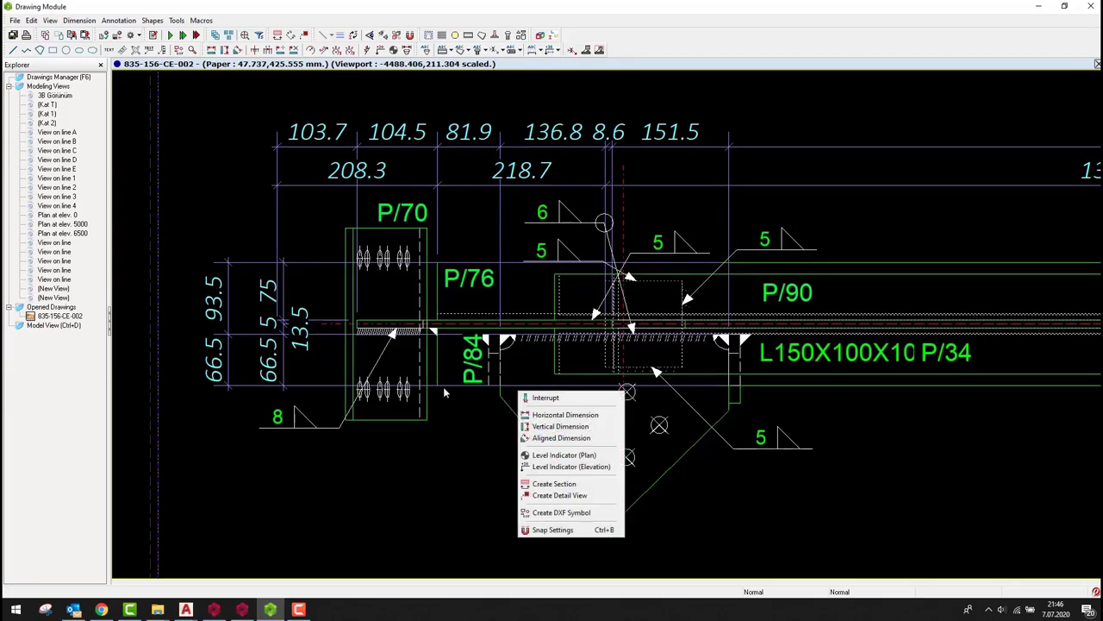
{"action": "scroll", "coordinate": [529, 431], "scroll_direction": "down", "scroll_amount": 10}
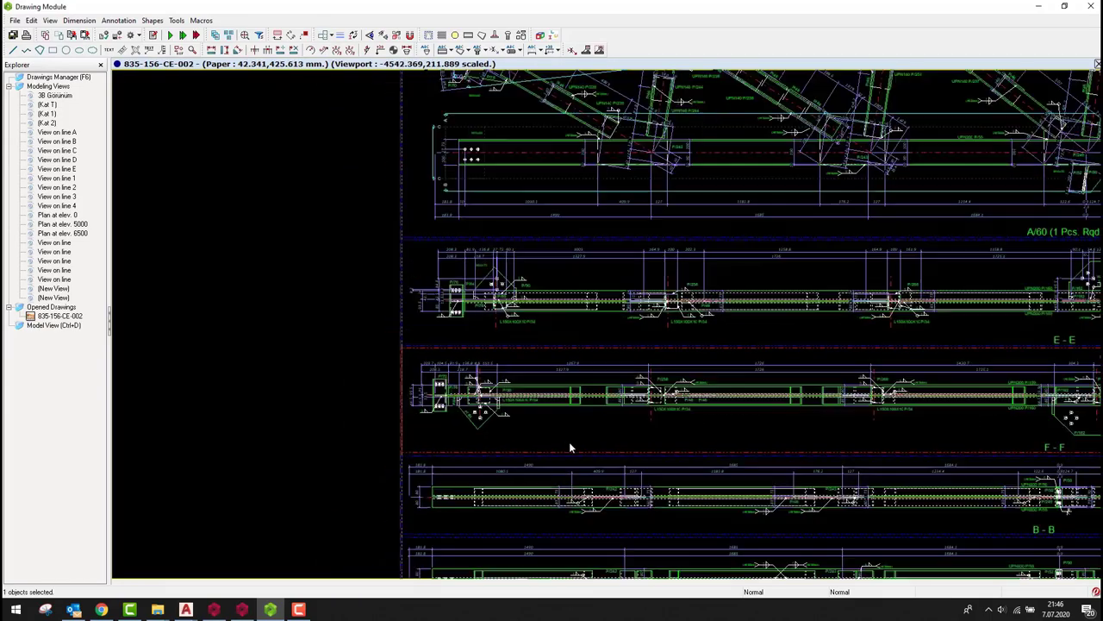
{"action": "scroll", "coordinate": [620, 488], "scroll_direction": "up", "scroll_amount": 8}
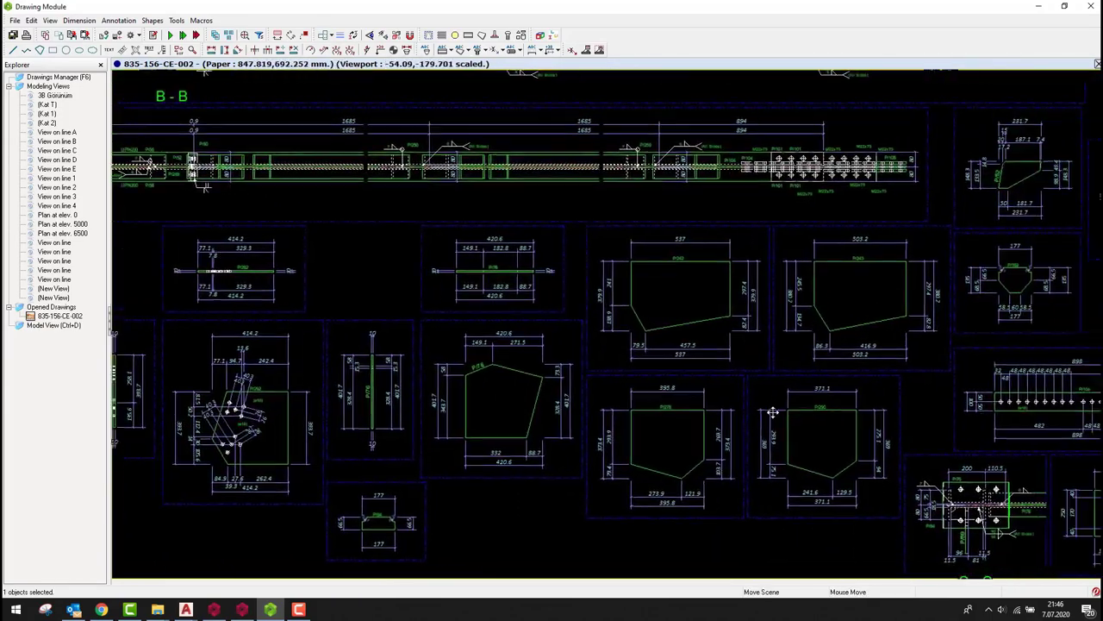
{"action": "scroll", "coordinate": [780, 467], "scroll_direction": "down", "scroll_amount": 2}
{"action": "scroll", "coordinate": [490, 288], "scroll_direction": "up", "scroll_amount": 6}
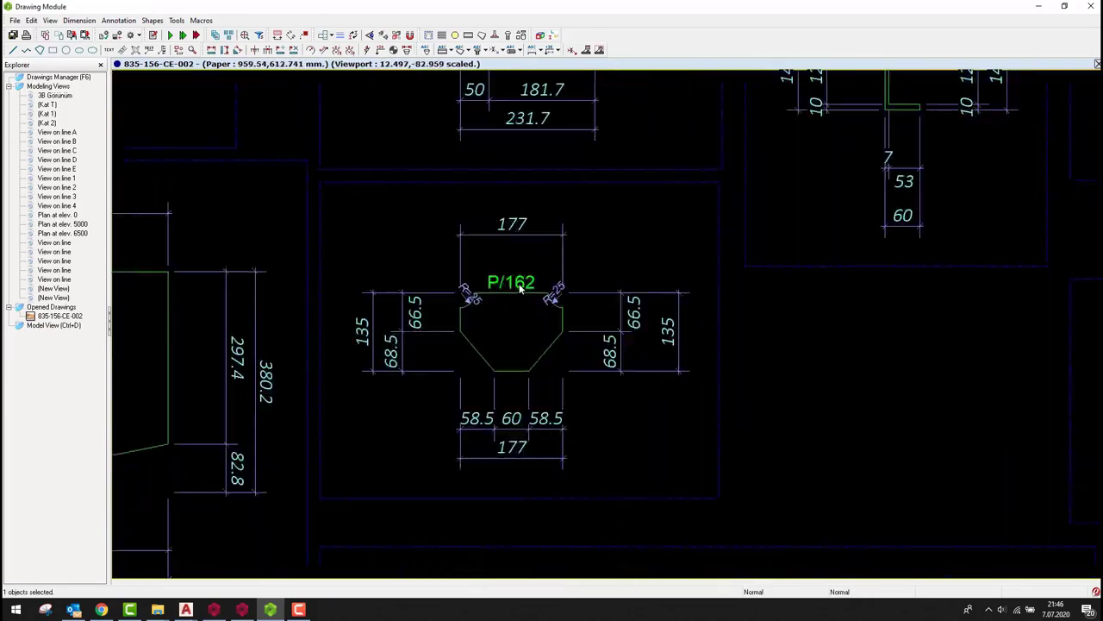
{"action": "scroll", "coordinate": [668, 404], "scroll_direction": "down", "scroll_amount": 4}
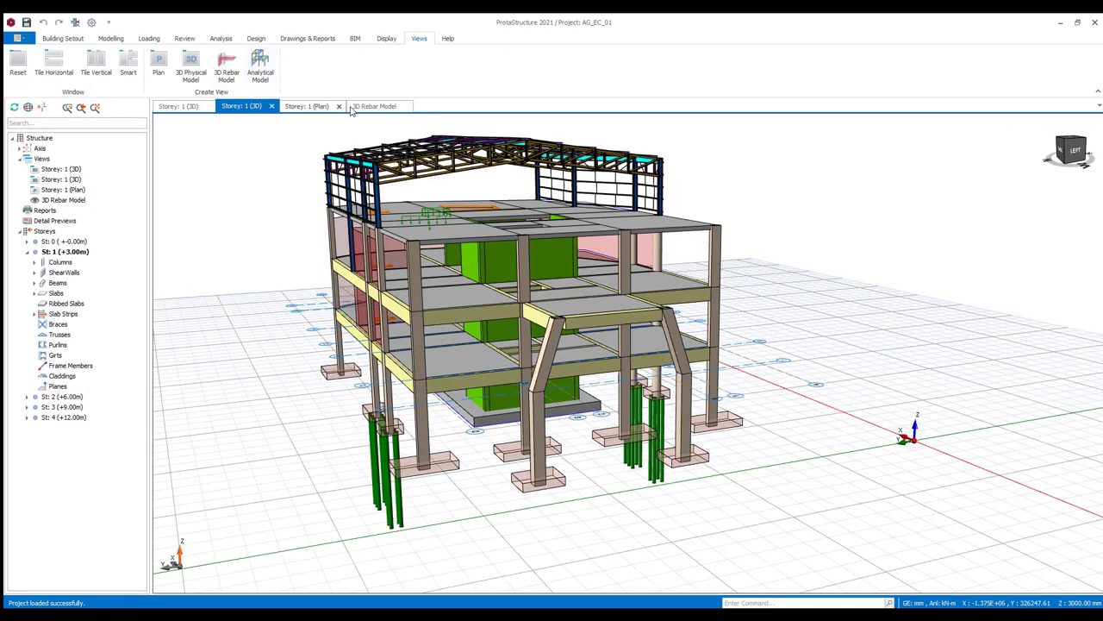
- Switch to the 3D Rebar Model and zoom toward the footing reinforcement
{"action": "left_click", "coordinate": [358, 109]}
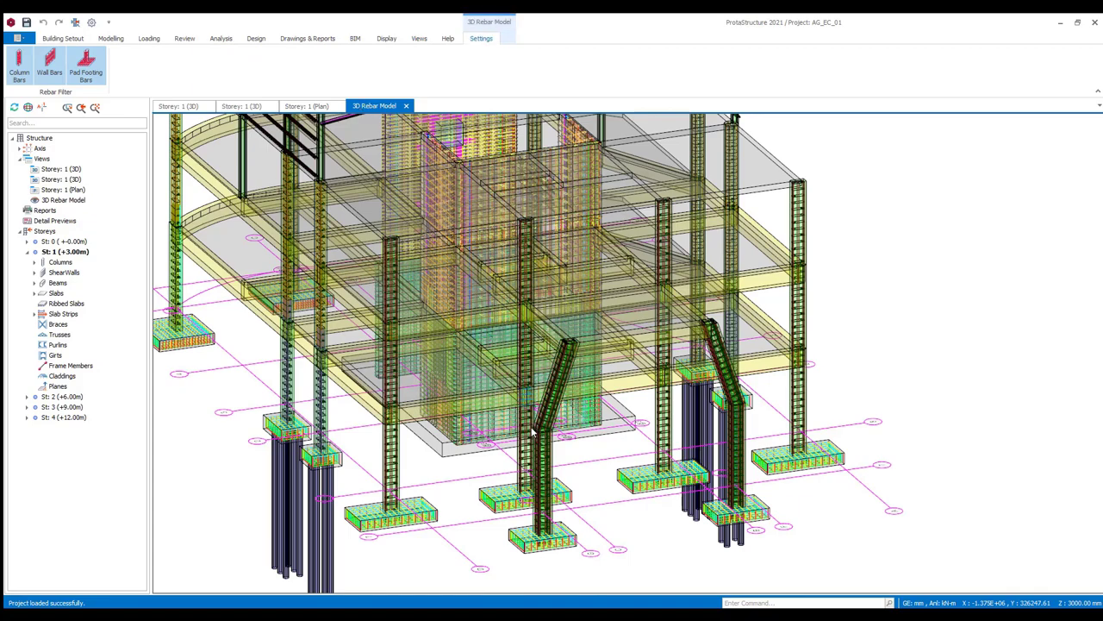
{"action": "scroll", "coordinate": [531, 430], "scroll_direction": "up", "scroll_amount": 5}
{"action": "scroll", "coordinate": [312, 336], "scroll_direction": "up", "scroll_amount": 2}
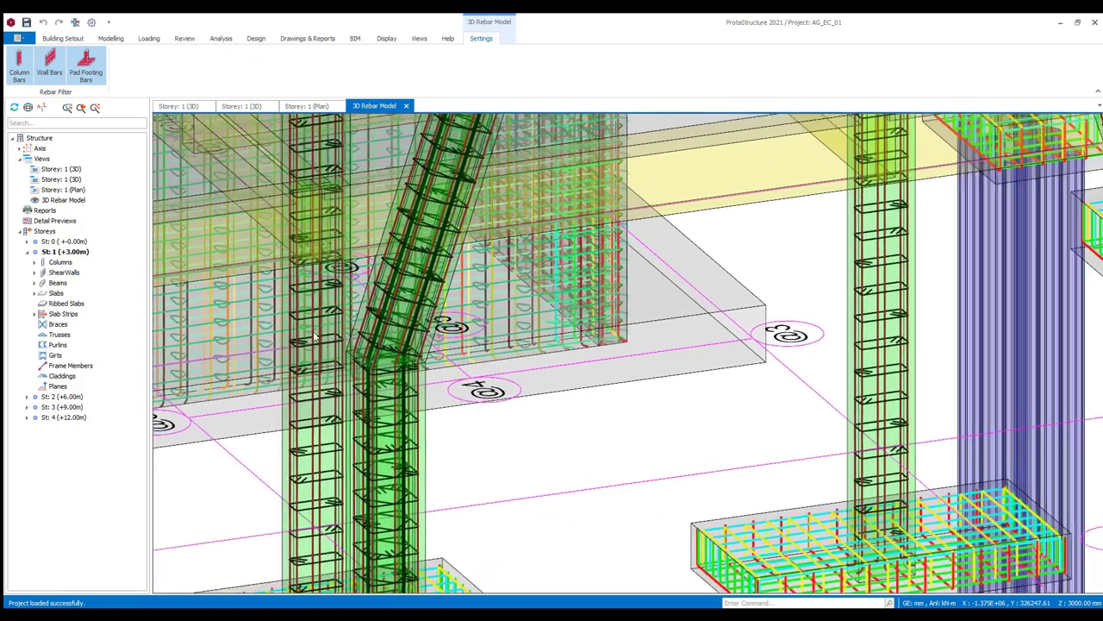
{"action": "scroll", "coordinate": [530, 443], "scroll_direction": "down", "scroll_amount": 1}
{"action": "middle_click_drag", "start_coordinate": [529, 443], "coordinate": [382, 382]}
{"action": "scroll", "coordinate": [534, 446], "scroll_direction": "up", "scroll_amount": 2}
{"action": "scroll", "coordinate": [517, 440], "scroll_direction": "down", "scroll_amount": 3}
{"action": "scroll", "coordinate": [464, 424], "scroll_direction": "down", "scroll_amount": 4}
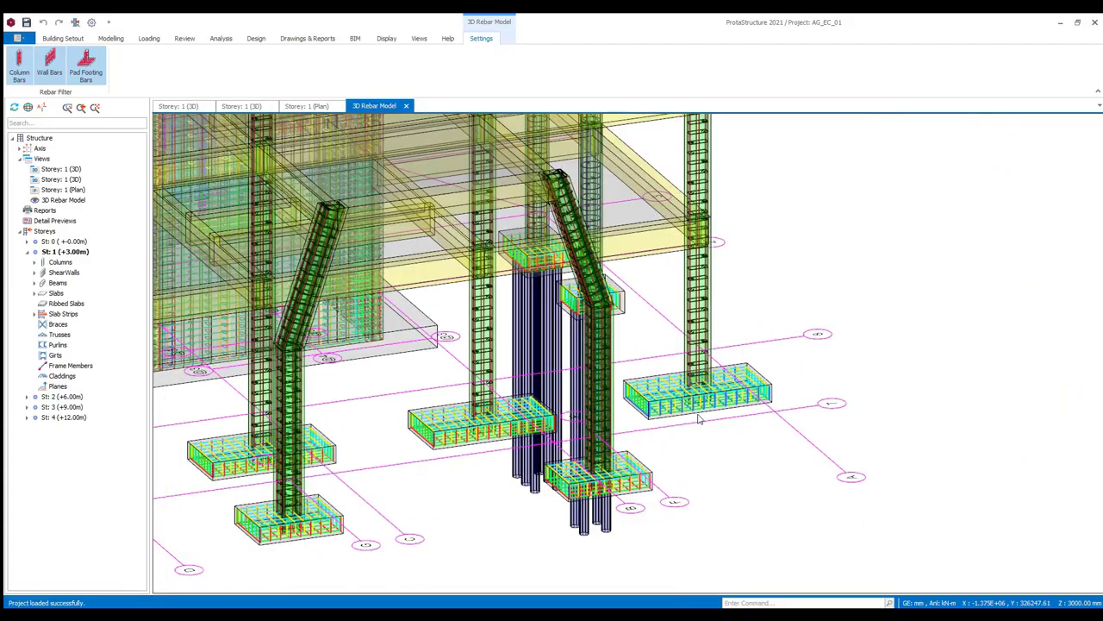
- Orbit and pan along the columns and pad footings to inspect their rebar, ending at the building corner
{"action": "middle_click_drag", "start_coordinate": [698, 420], "coordinate": [564, 446], "text": "shift"}
{"action": "scroll", "coordinate": [567, 448], "scroll_direction": "up", "scroll_amount": 3}
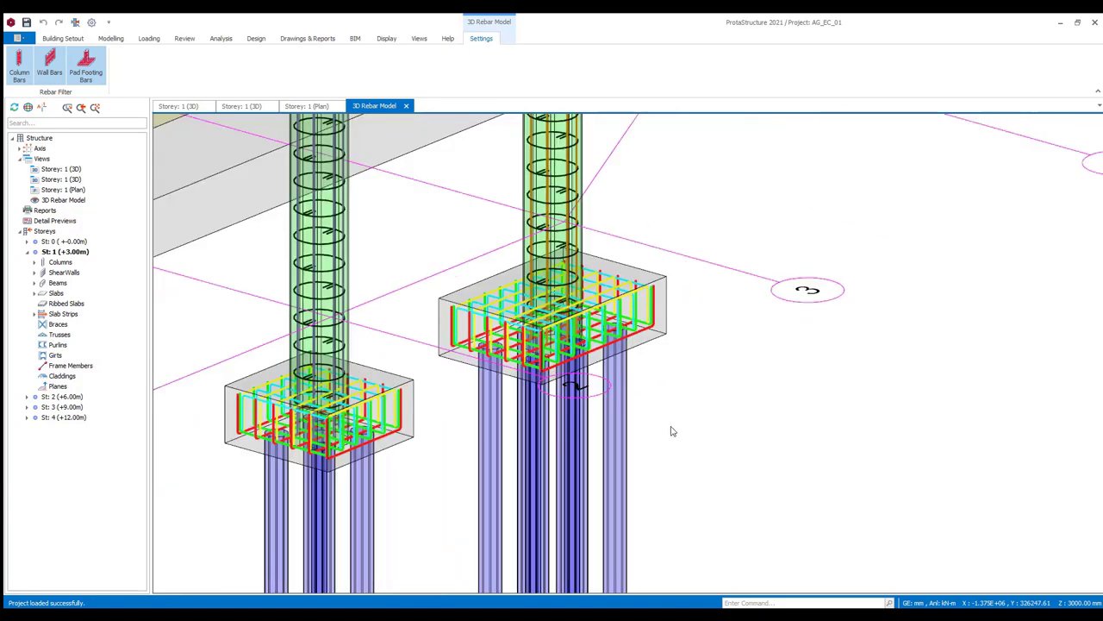
{"action": "middle_click_drag", "start_coordinate": [677, 428], "coordinate": [434, 552]}
{"action": "middle_click_drag", "start_coordinate": [805, 335], "coordinate": [661, 530]}
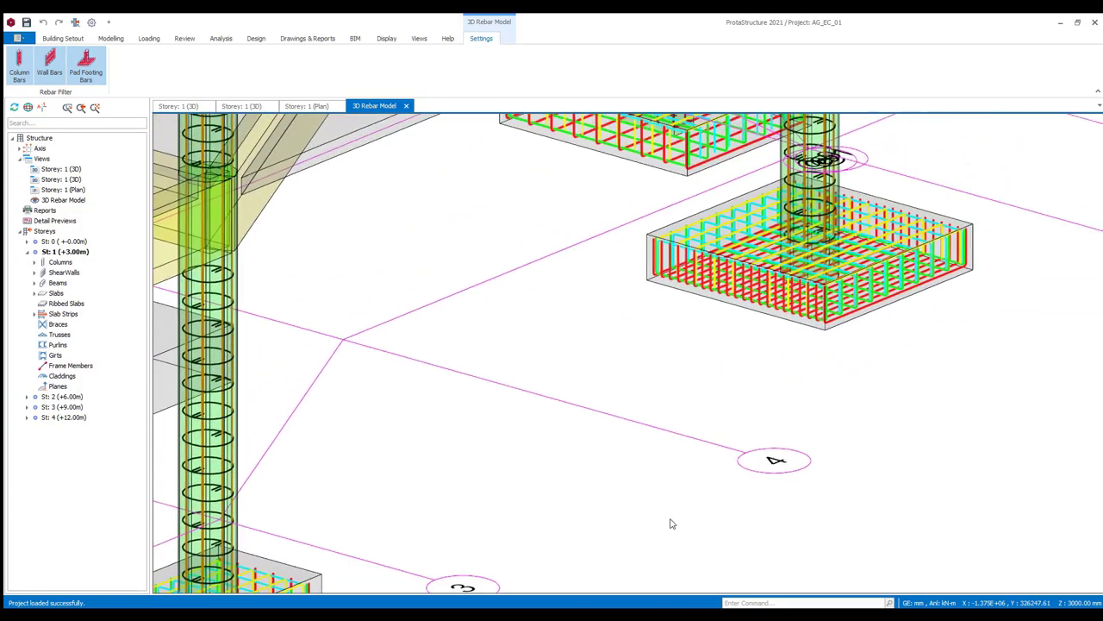
{"action": "scroll", "coordinate": [611, 583], "scroll_direction": "down", "scroll_amount": 3}
{"action": "scroll", "coordinate": [611, 583], "scroll_direction": "down", "scroll_amount": 2}
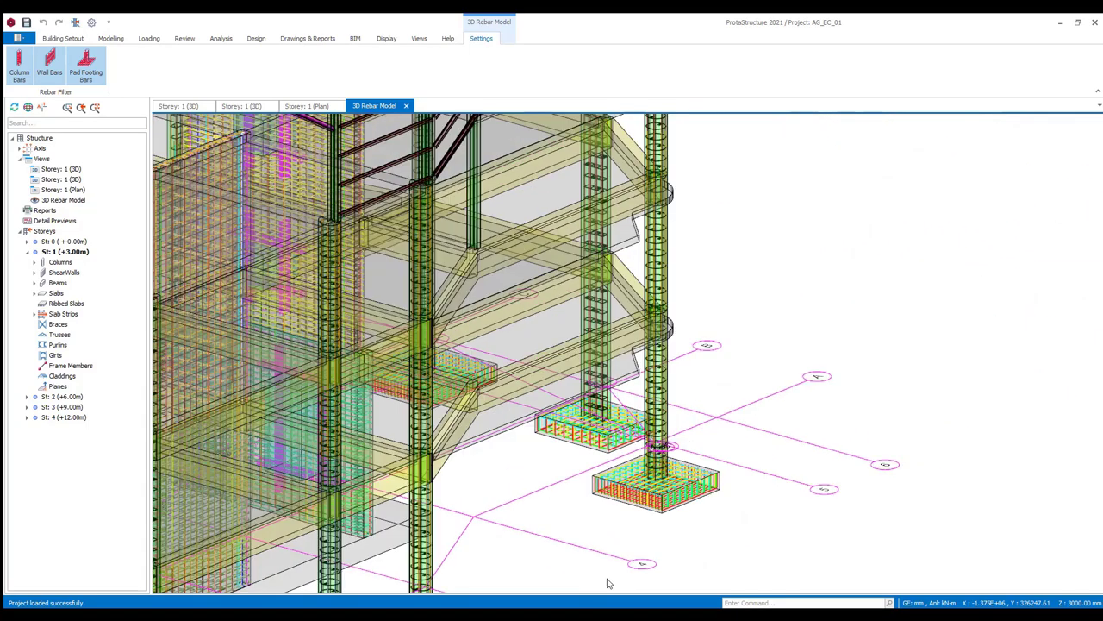
{"action": "scroll", "coordinate": [606, 583], "scroll_direction": "down", "scroll_amount": 3}
{"action": "scroll", "coordinate": [576, 509], "scroll_direction": "up", "scroll_amount": 2}
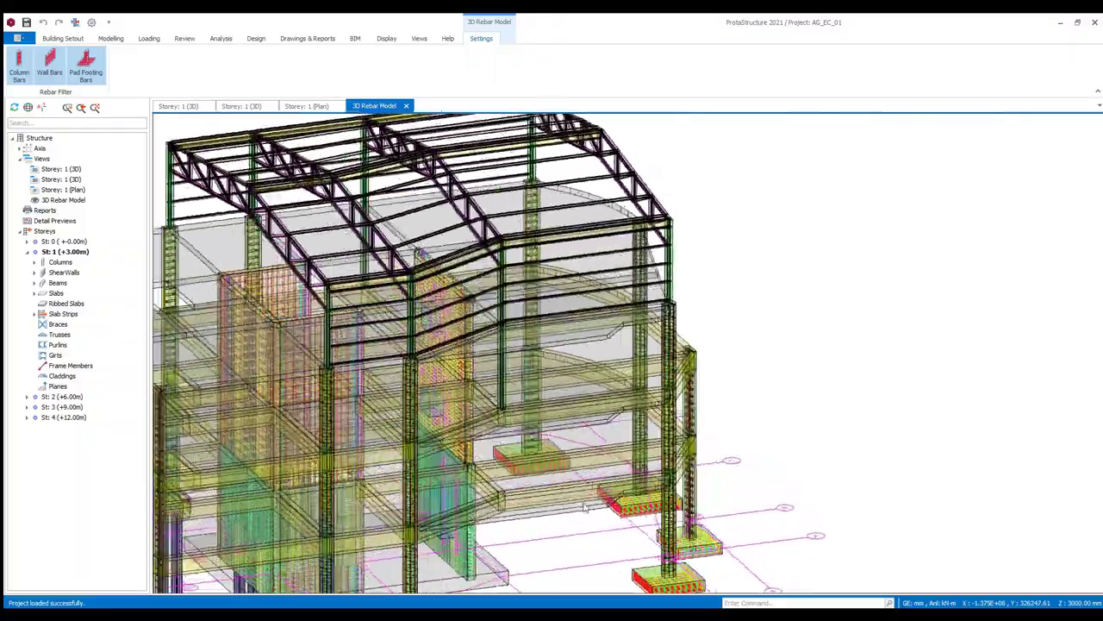
{"action": "middle_click_drag", "start_coordinate": [575, 508], "coordinate": [526, 405]}
{"action": "scroll", "coordinate": [348, 464], "scroll_direction": "down", "scroll_amount": 3}
{"action": "scroll", "coordinate": [526, 405], "scroll_direction": "up", "scroll_amount": 3}
{"action": "scroll", "coordinate": [525, 405], "scroll_direction": "down", "scroll_amount": 3}
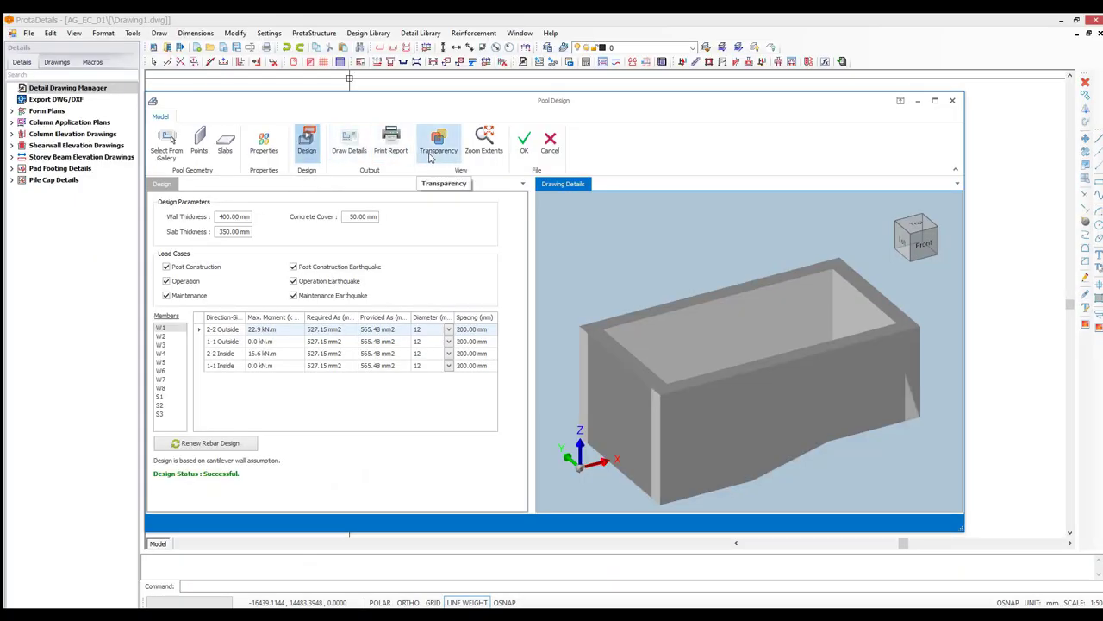
- Turn on Transparency to reveal the pool's rebar cage, then close Pool Design with OK
{"action": "left_click", "coordinate": [430, 154]}
{"action": "mouse_move", "coordinate": [784, 377]}
{"action": "middle_mouse_down"}
{"action": "mouse_move", "coordinate": [793, 358]}
{"action": "mouse_move", "coordinate": [814, 377]}
{"action": "mouse_move", "coordinate": [794, 392]}
{"action": "mouse_move", "coordinate": [818, 369]}
{"action": "mouse_move", "coordinate": [777, 337]}
{"action": "middle_mouse_up"}
{"action": "left_click", "coordinate": [524, 142]}
{"action": "middle_click_drag", "start_coordinate": [376, 265], "coordinate": [382, 305]}
{"action": "scroll", "coordinate": [362, 238], "scroll_direction": "up", "scroll_amount": 5}
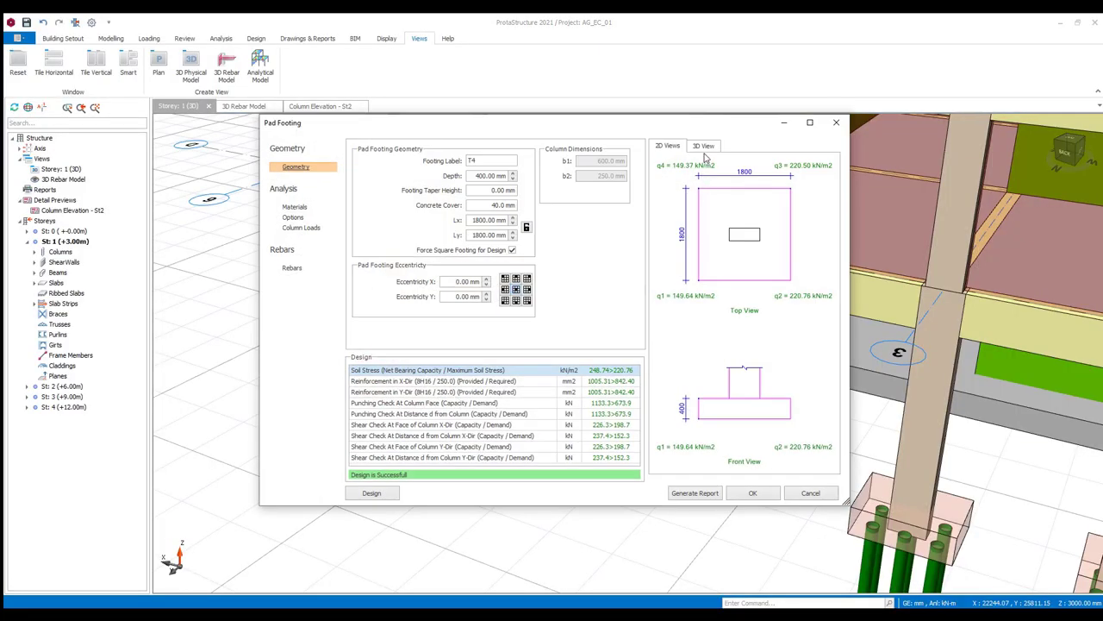
- Show the pad footing's rebar in the 3D View tab and rotate it slightly
{"action": "left_click", "coordinate": [703, 146]}
{"action": "left_click_drag", "start_coordinate": [748, 334], "coordinate": [762, 335]}
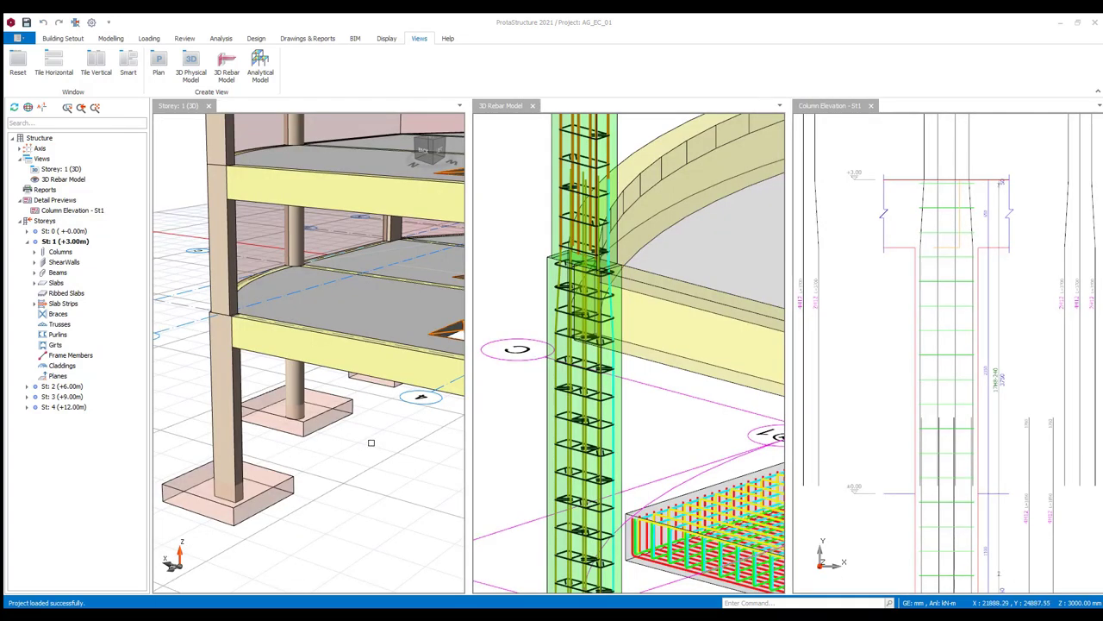
{"action": "left_click_drag", "start_coordinate": [659, 454], "coordinate": [667, 458]}
- Compare the inclined column across the tiled Column Elevation - St2 and 3D rebar views
{"action": "left_click", "coordinate": [900, 407]}
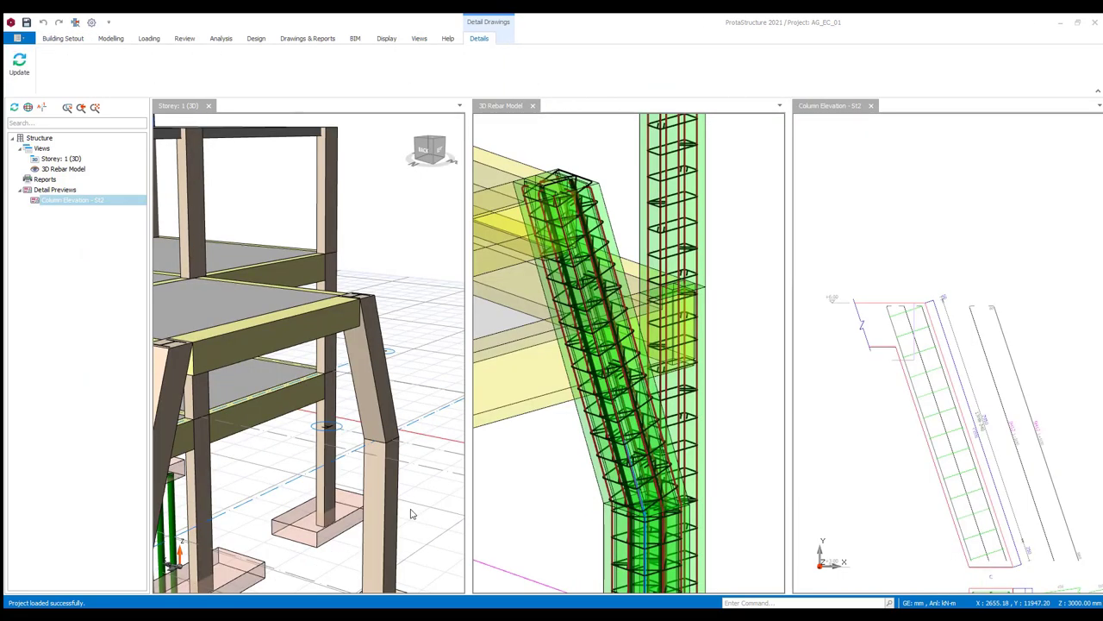
{"action": "scroll", "coordinate": [411, 503], "scroll_direction": "up", "scroll_amount": 4}
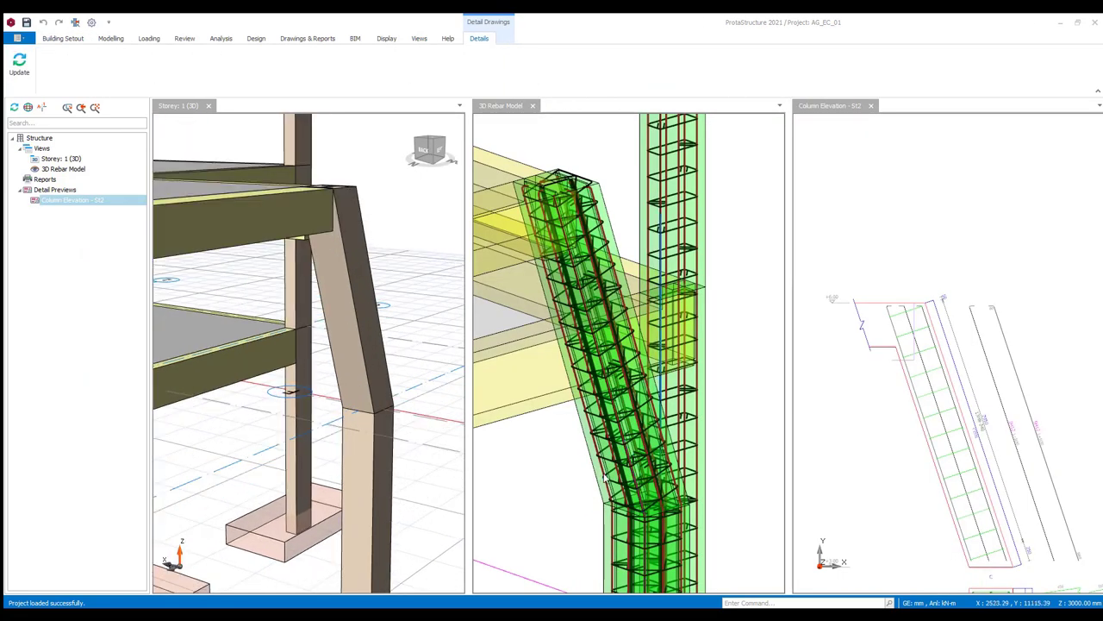
{"action": "left_click", "coordinate": [569, 475]}
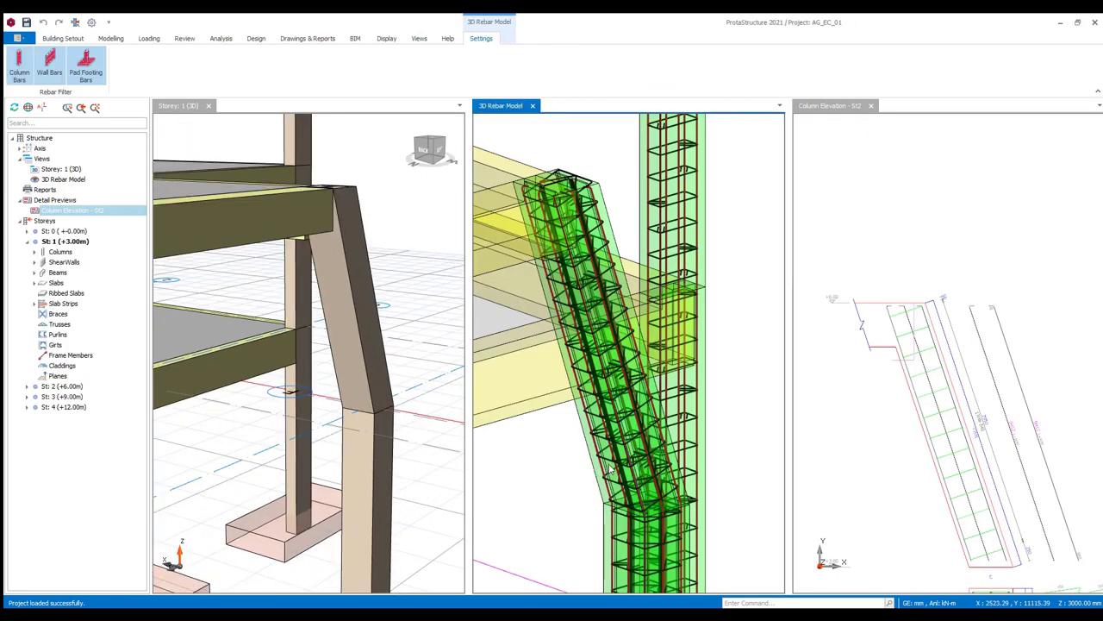
{"action": "middle_click_drag", "start_coordinate": [845, 455], "coordinate": [813, 450]}
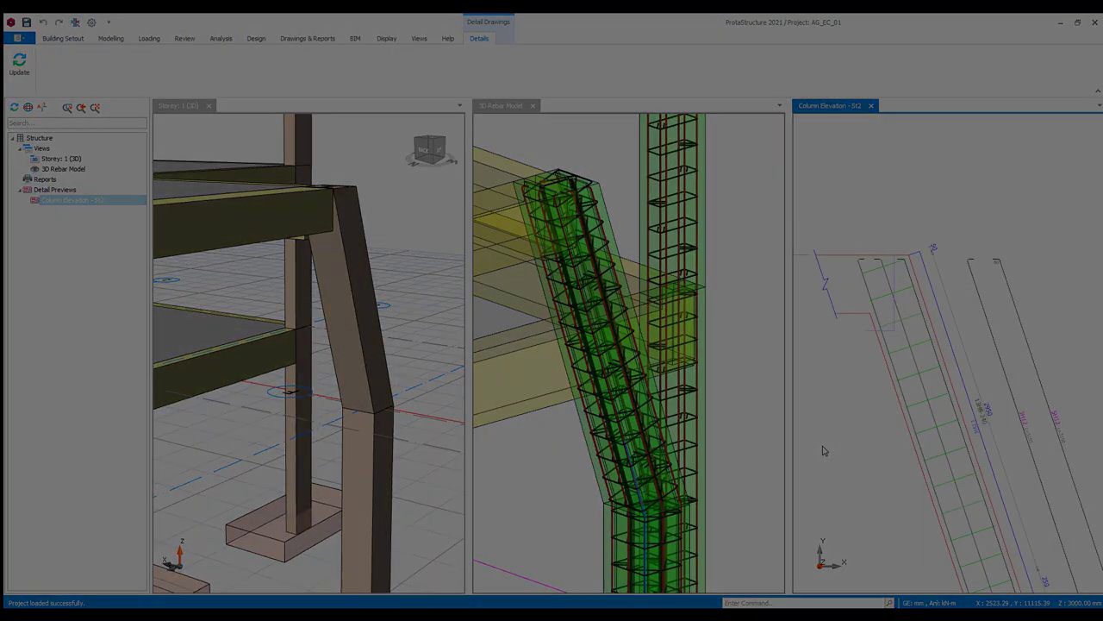